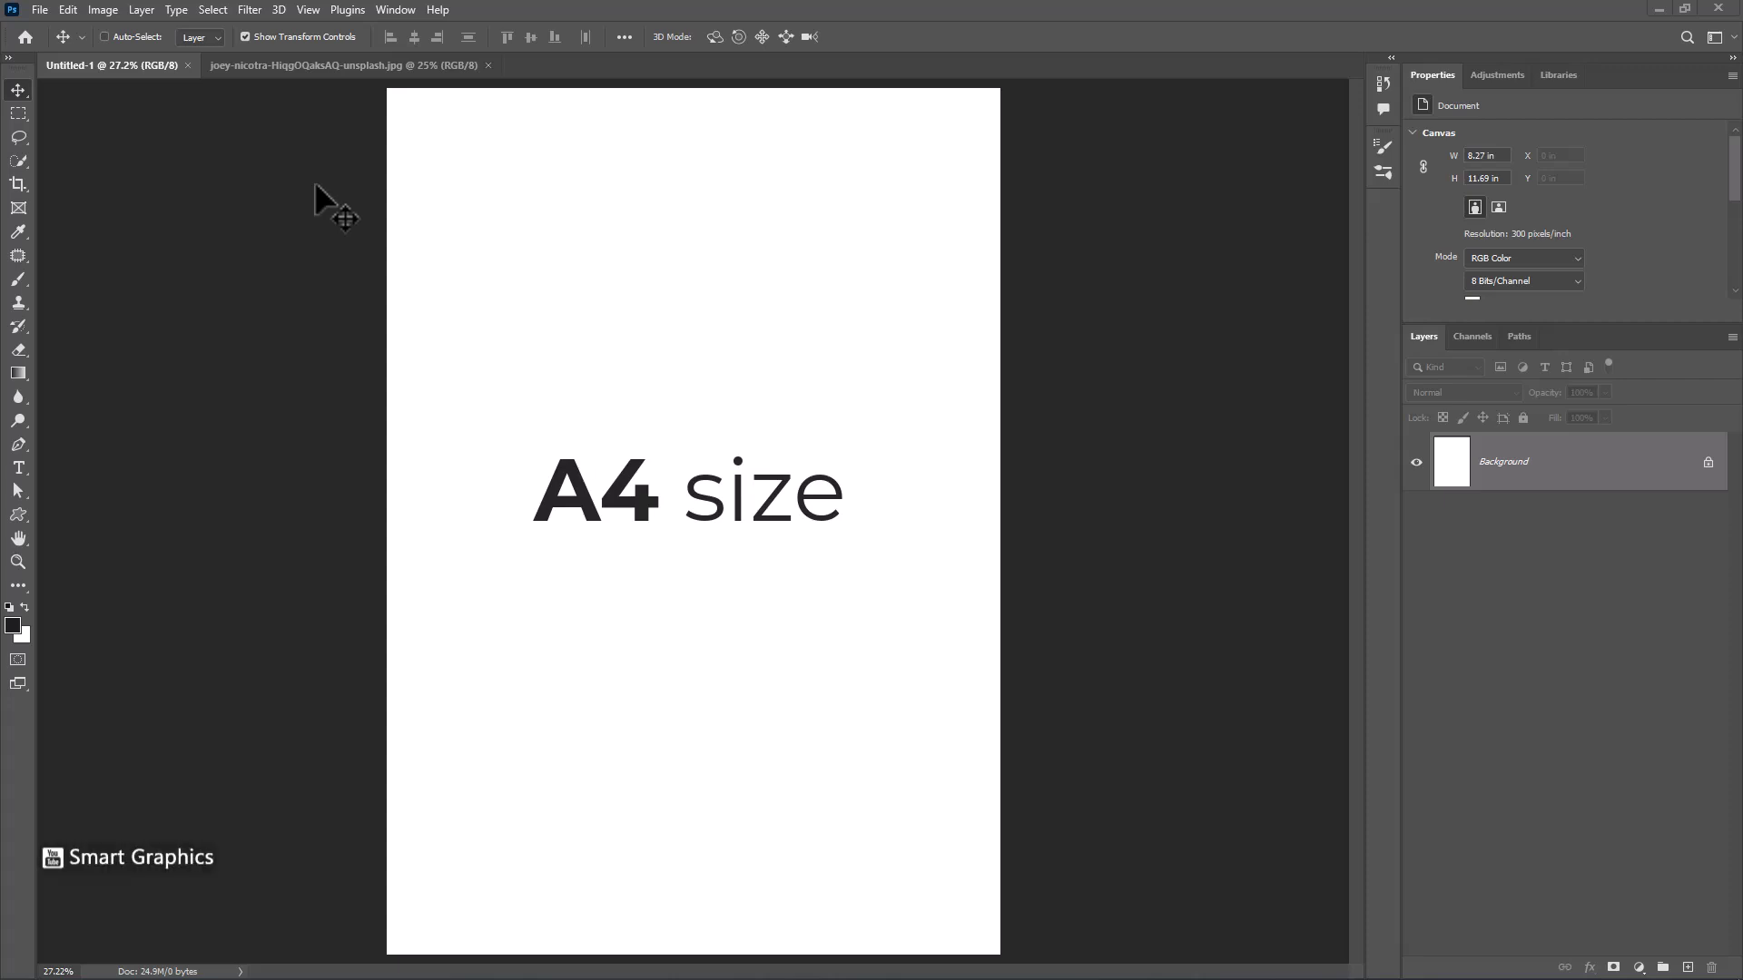
Select the model with Select Subject, mask out the white background, and convert the cut-out to a smart object
left_click(318, 66)
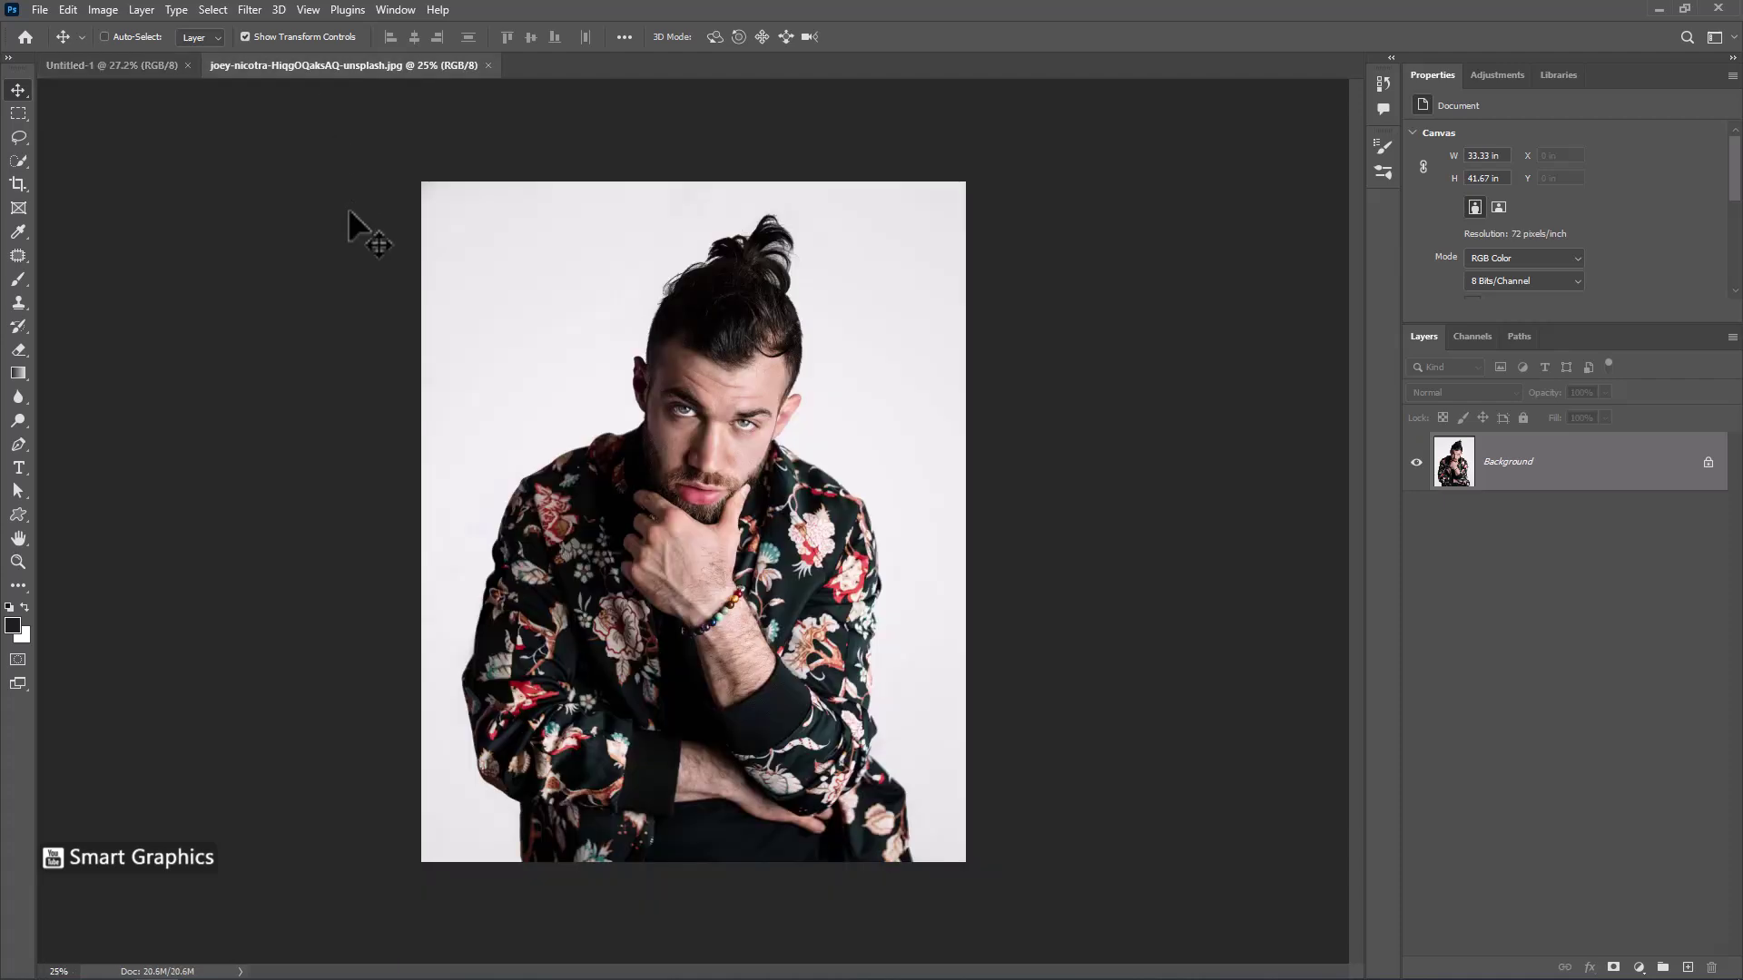
left_click(248, 11)
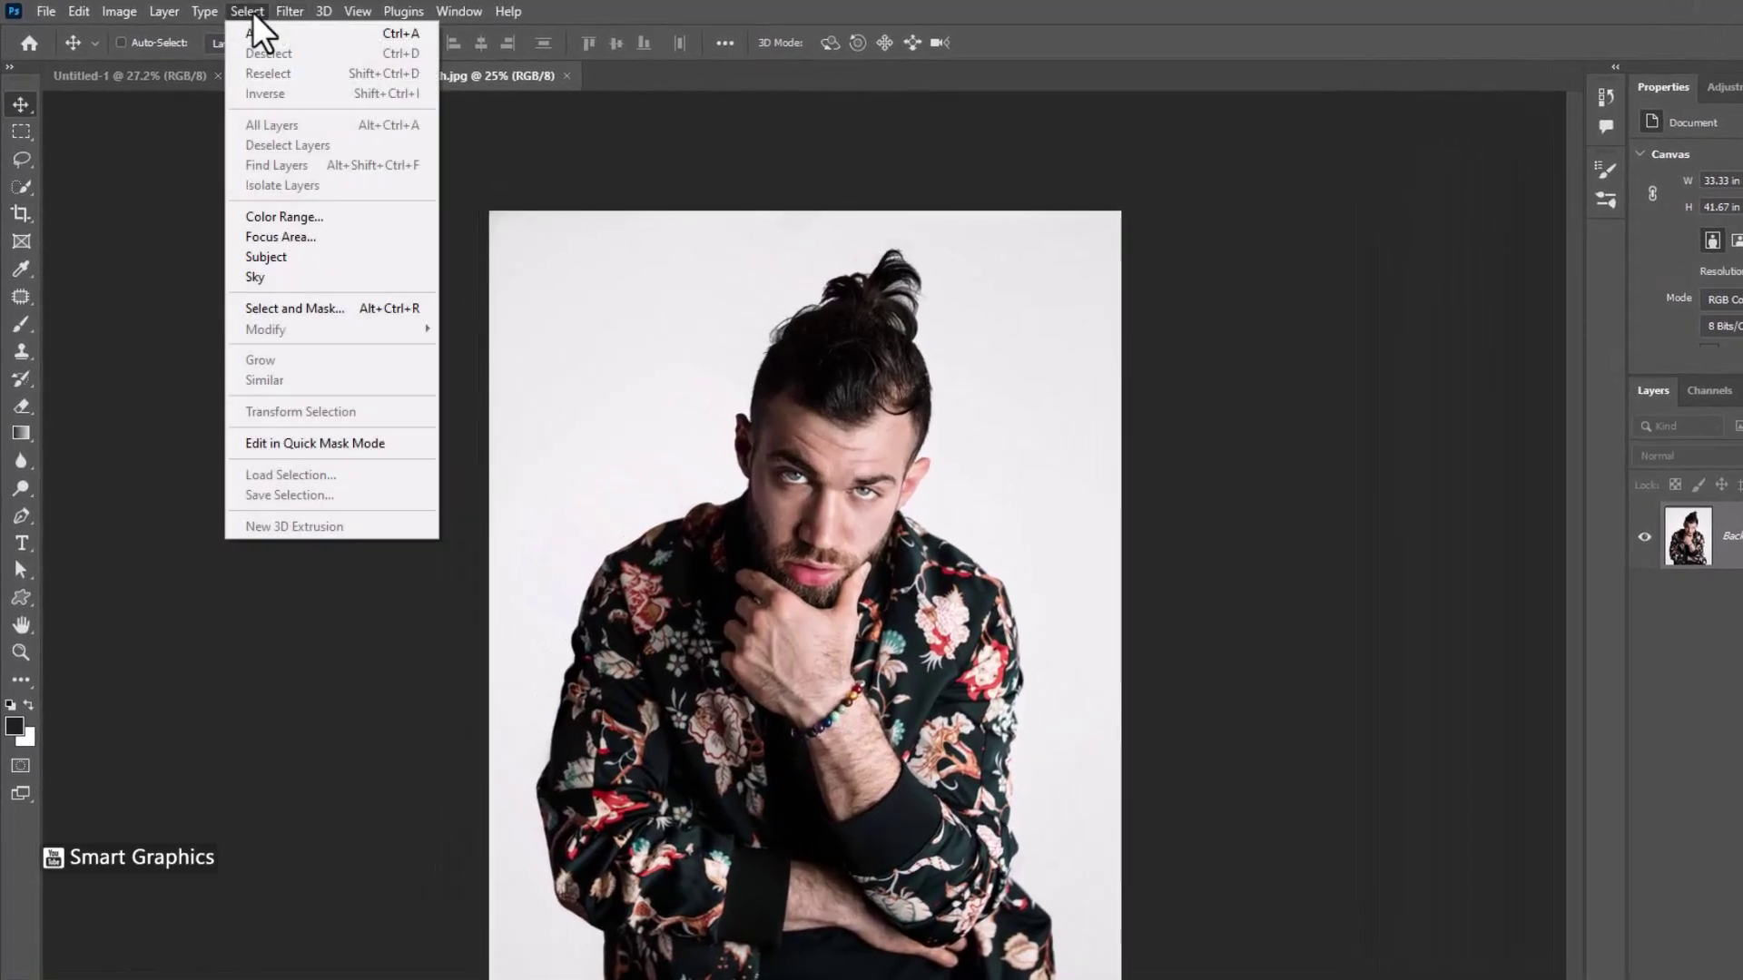
left_click(289, 257)
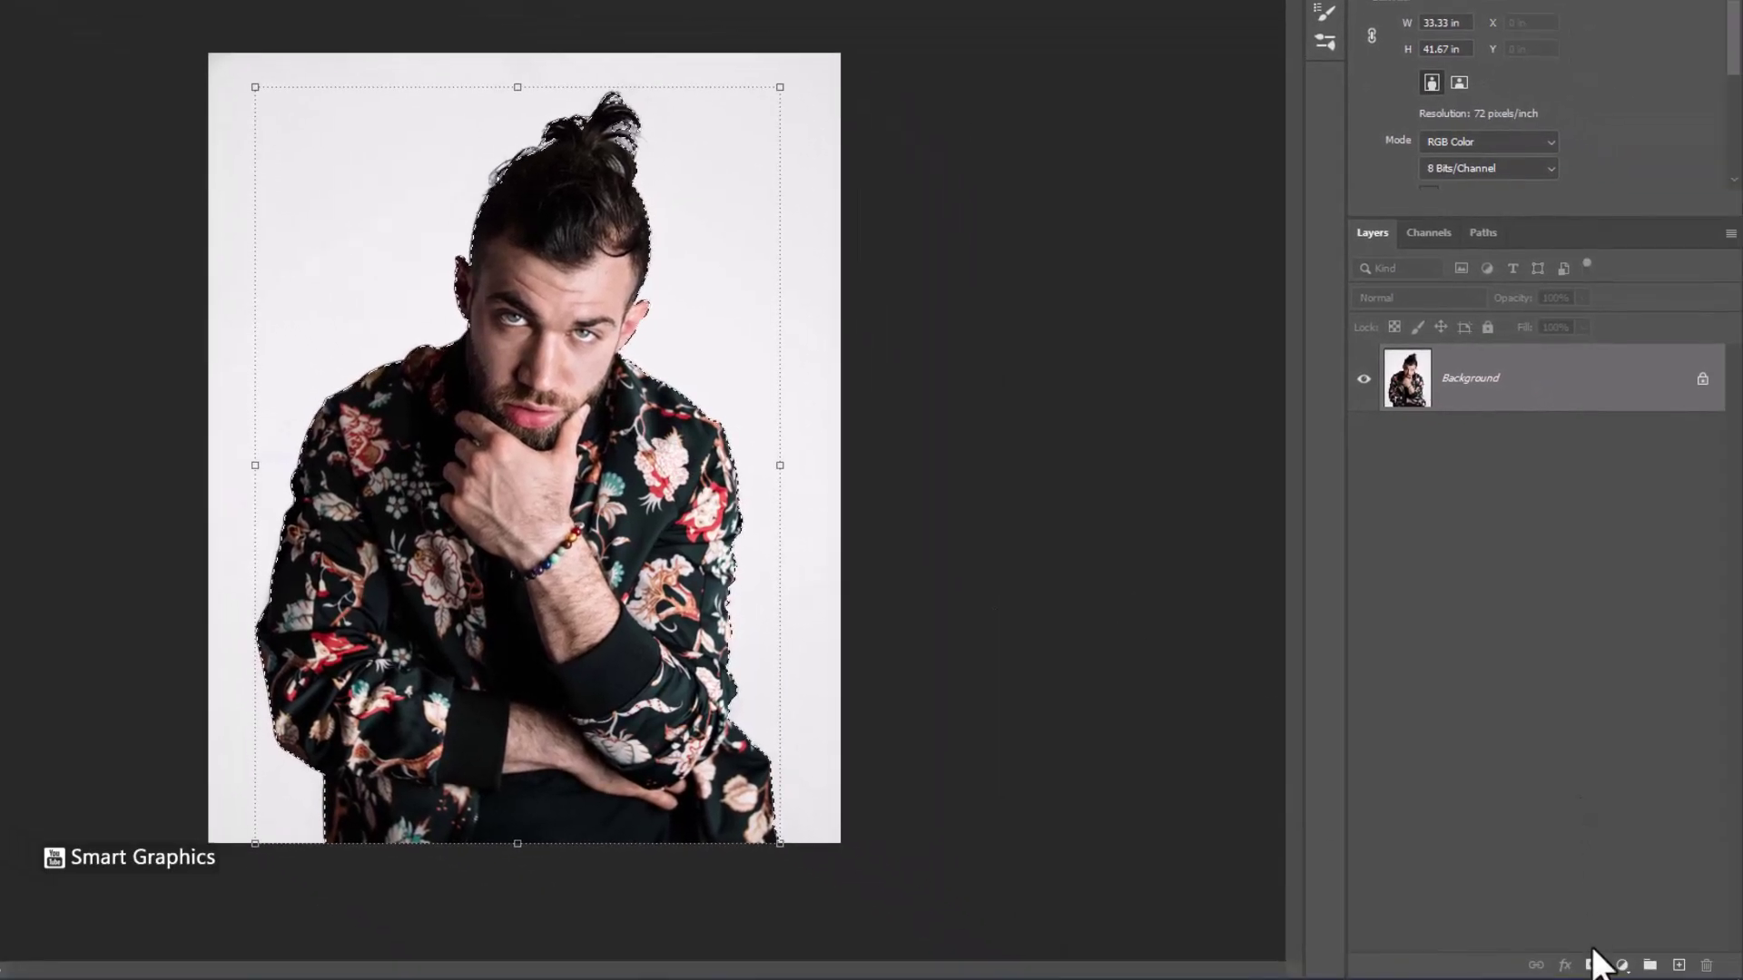
left_click(1593, 964)
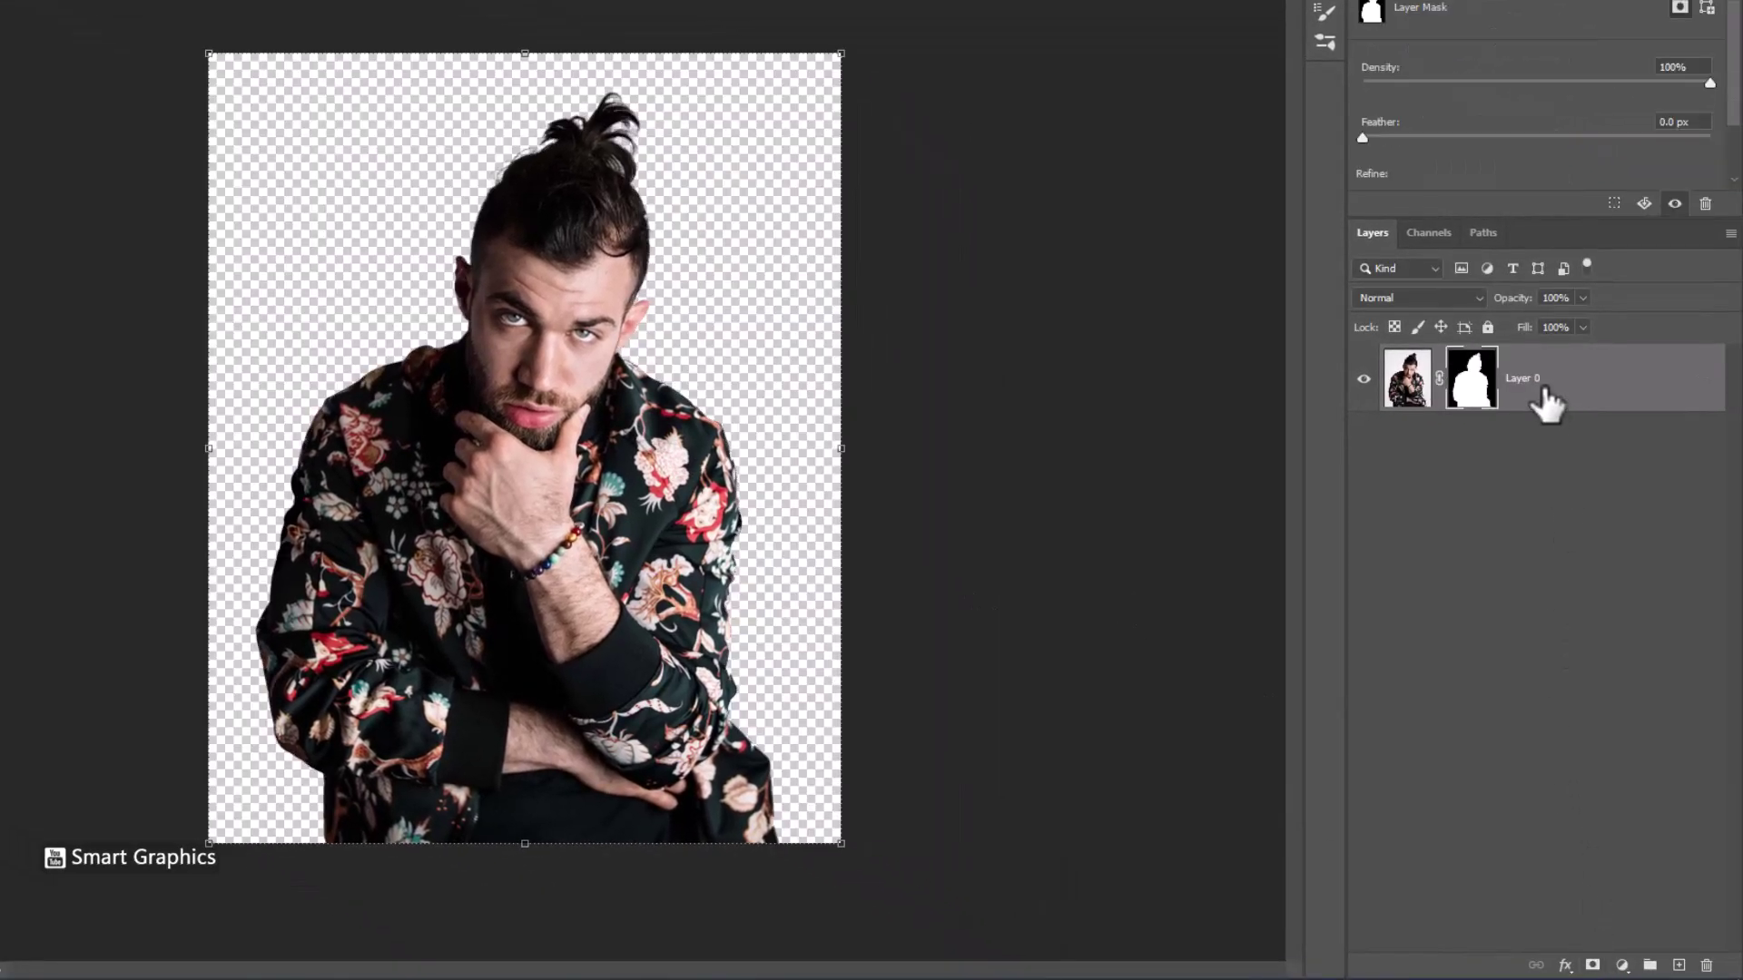
right_click(1546, 400)
left_click(1406, 379)
type("Mod")
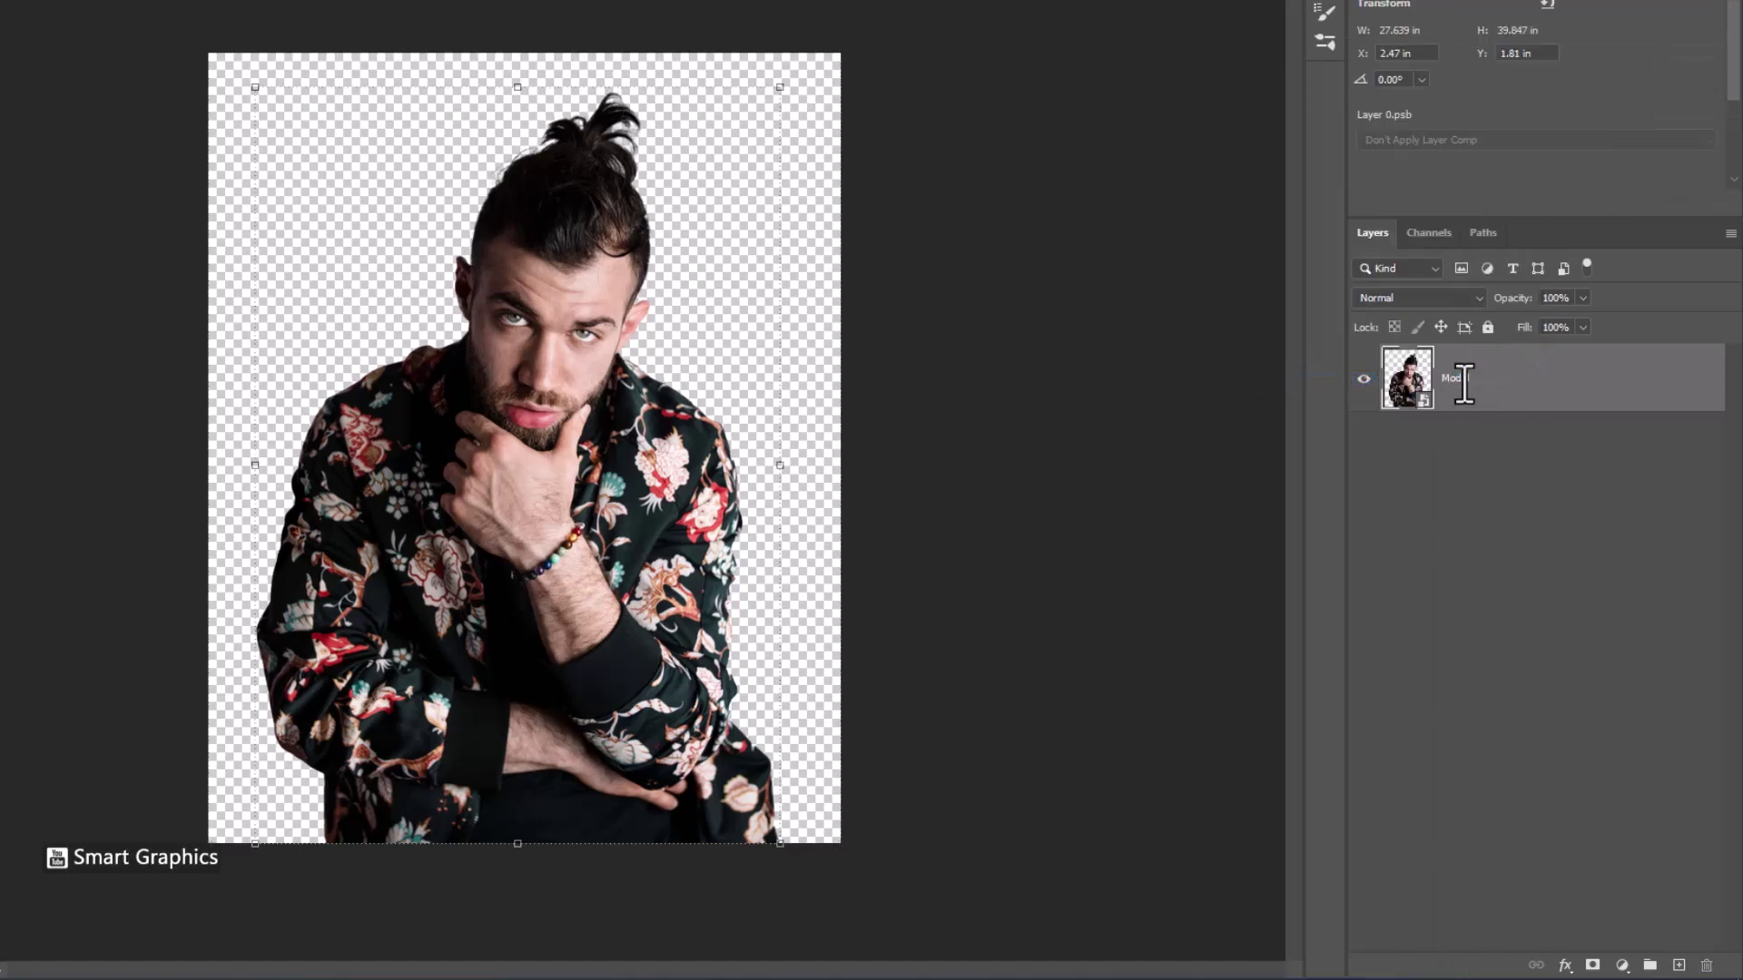
Name the cut-out layer Model and drag it into the A4 poster document
type("el")
key("Return")
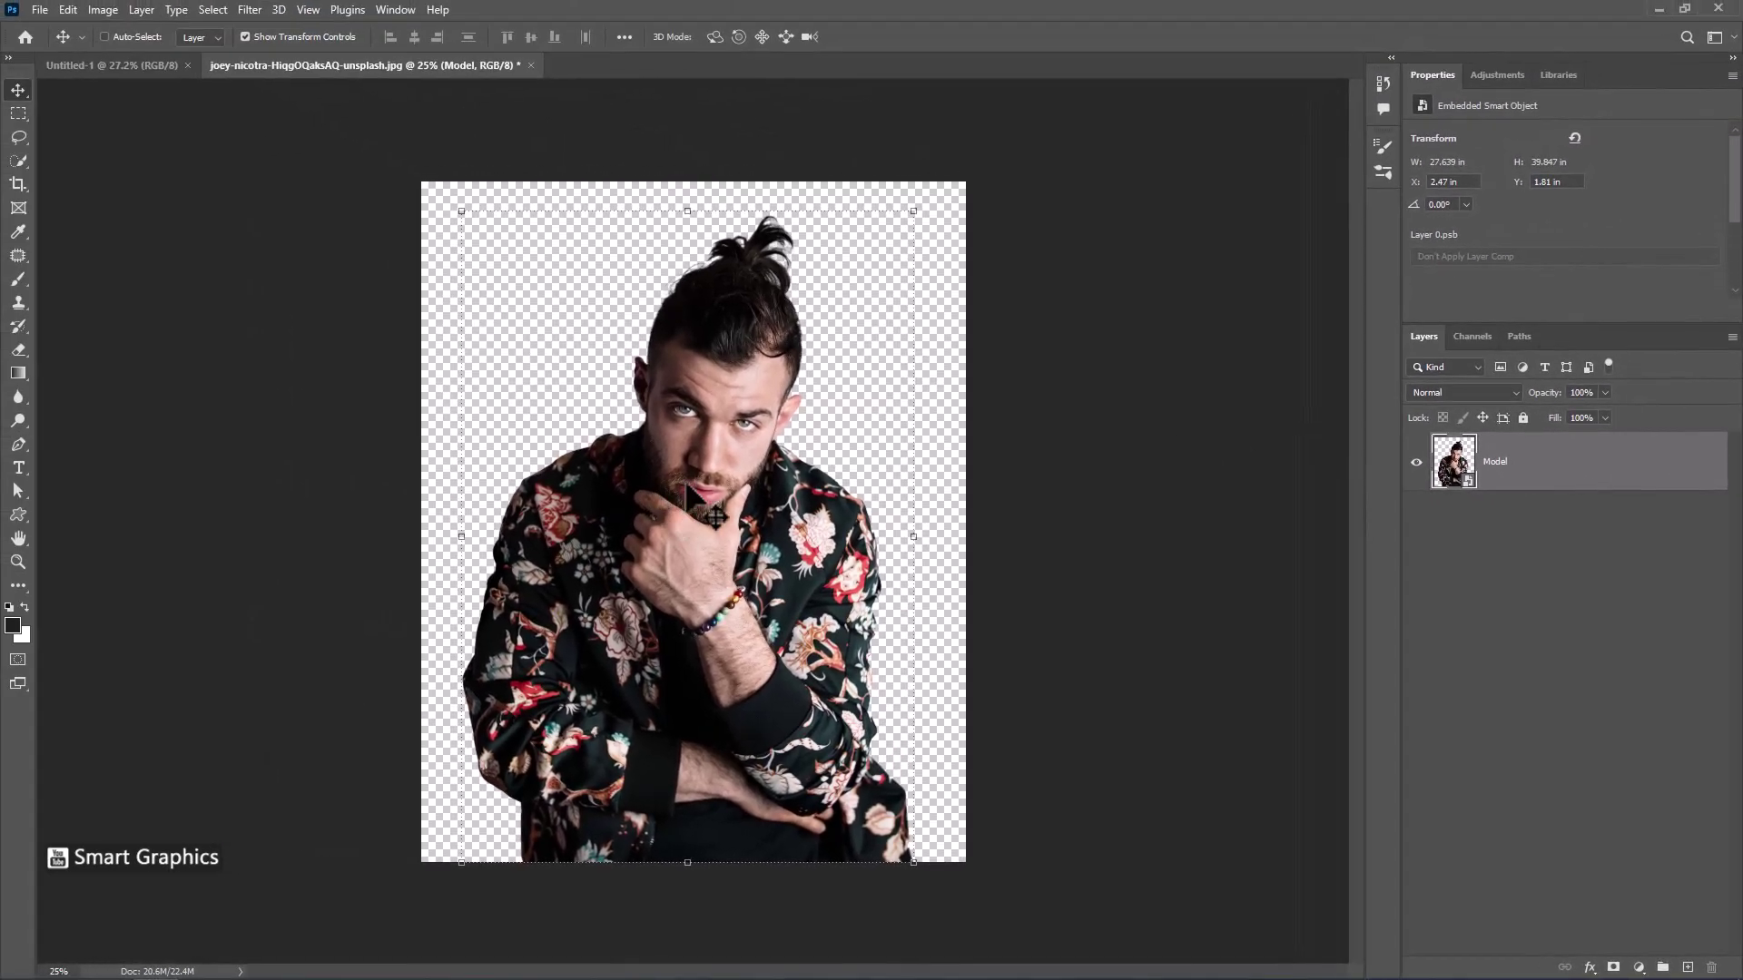
mouse_move(572, 329)
left_mouse_down()
mouse_move(409, 198)
mouse_move(755, 463)
left_mouse_up()
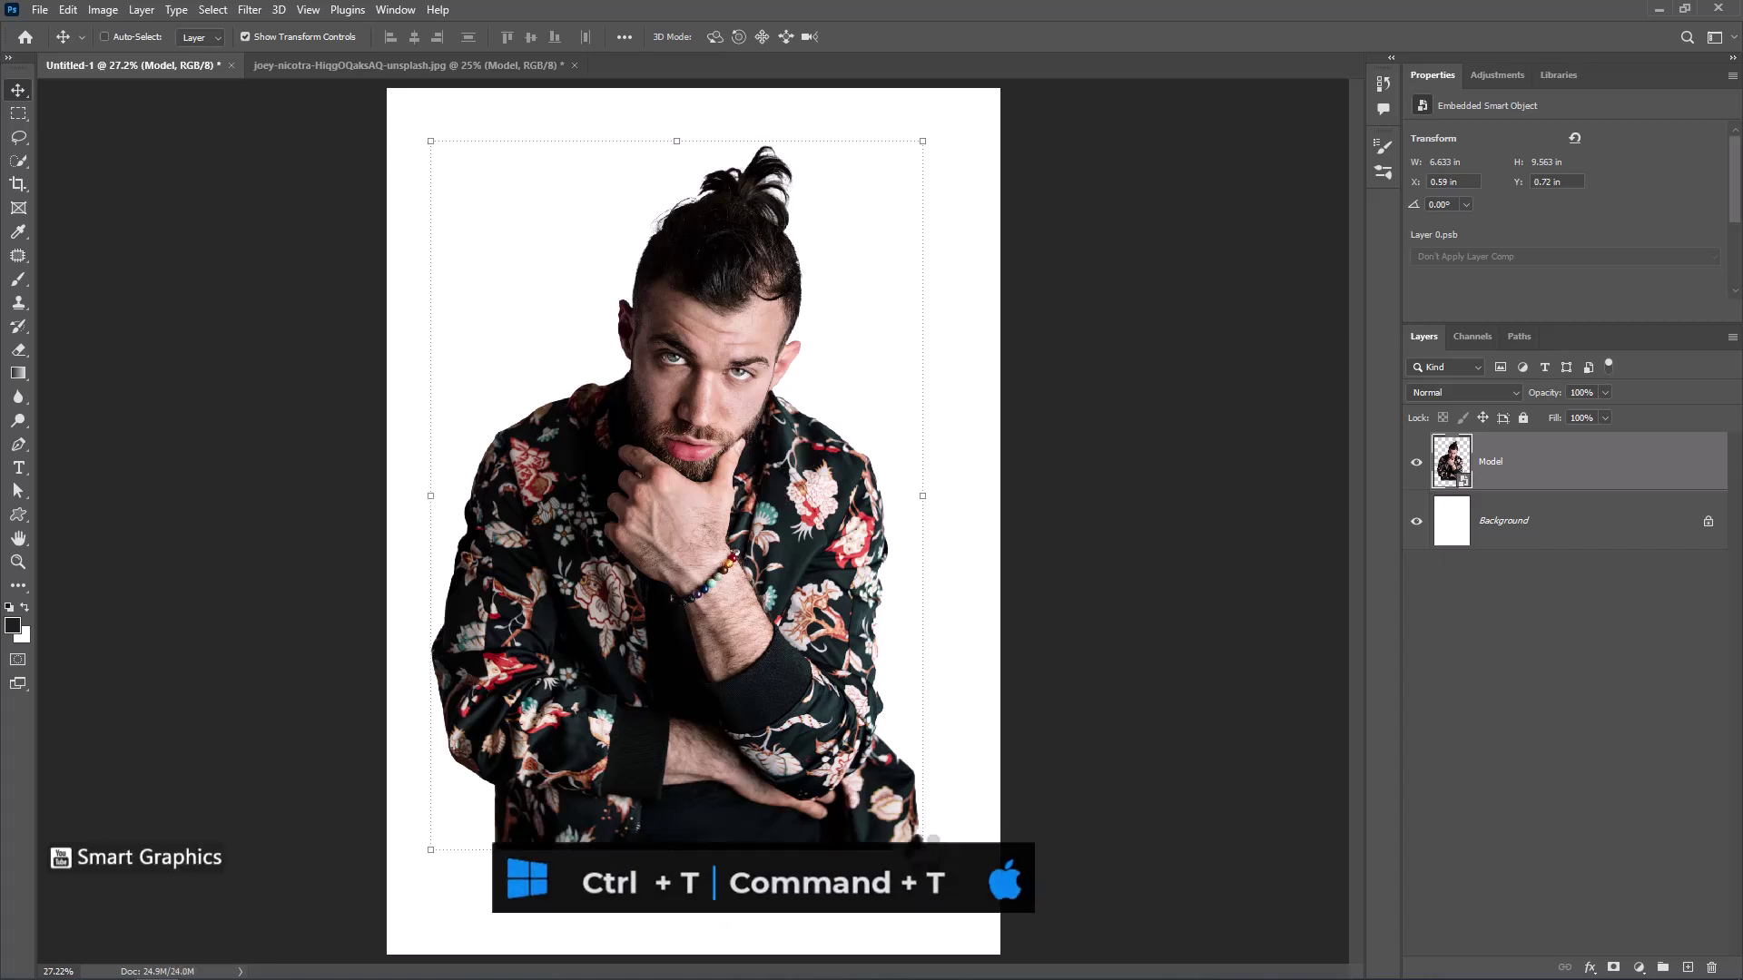
Scale the model down to fit the A4 page and shift it right and down to centre it
key("ctrl+t")
left_click_drag(922, 850, 885, 852)
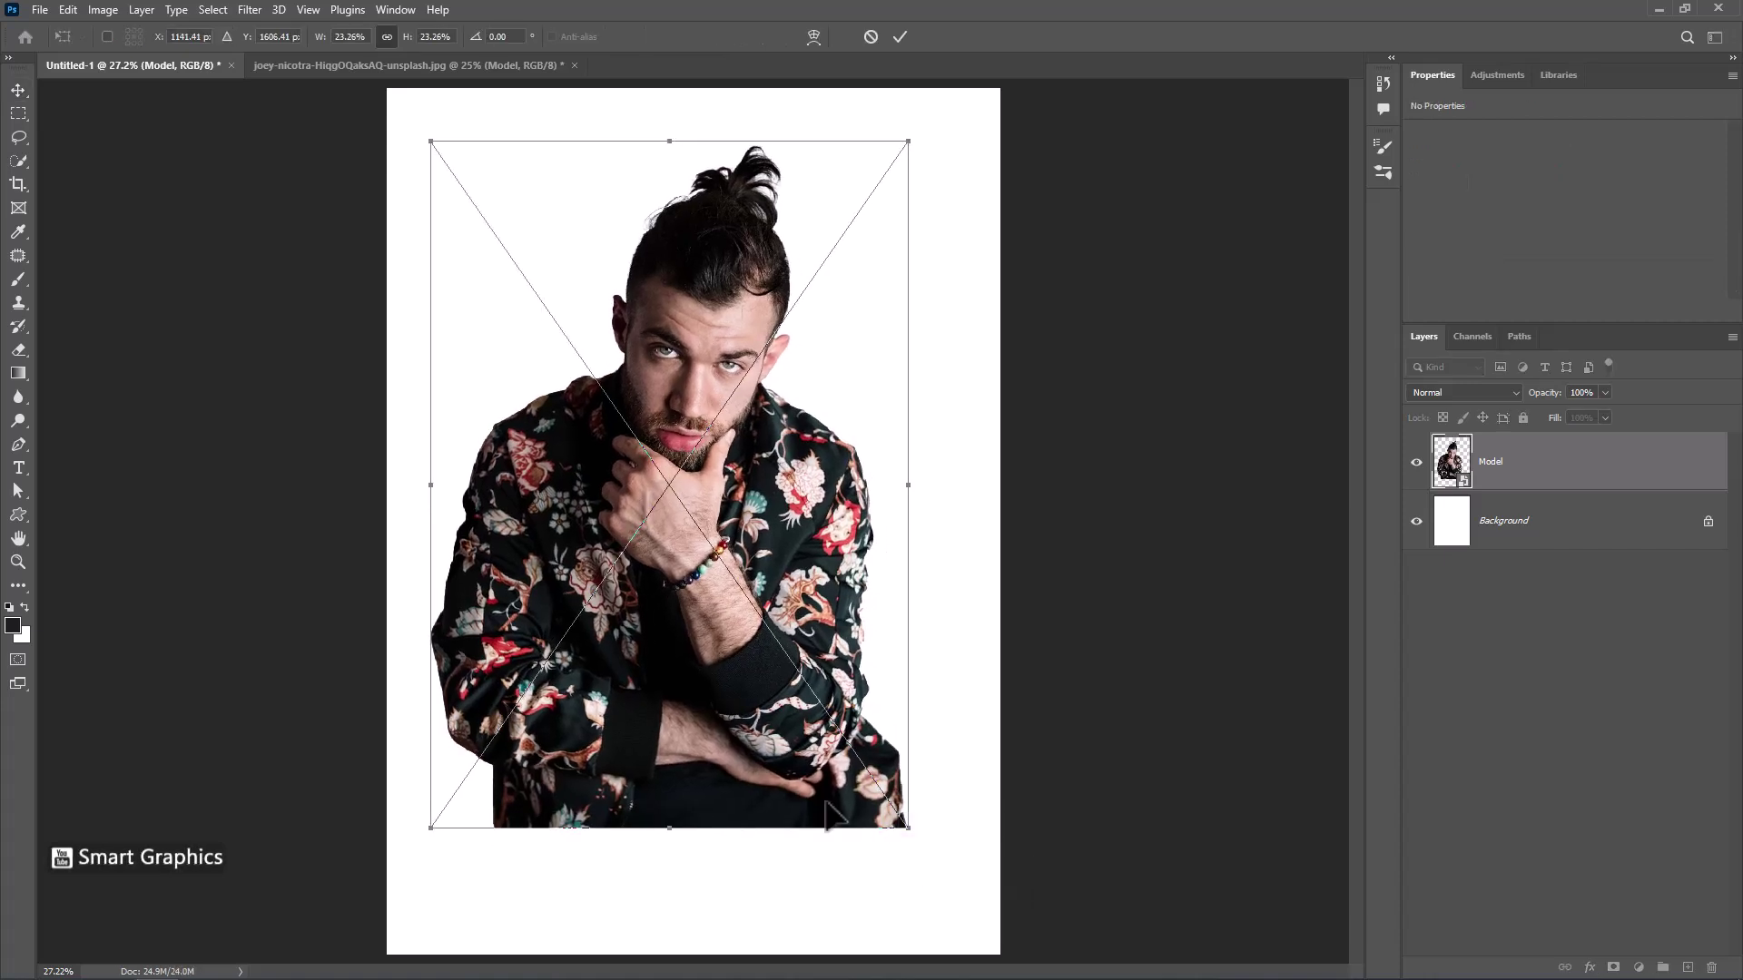
mouse_move(768, 738)
left_mouse_down()
mouse_move(792, 763)
mouse_move(784, 750)
left_mouse_up()
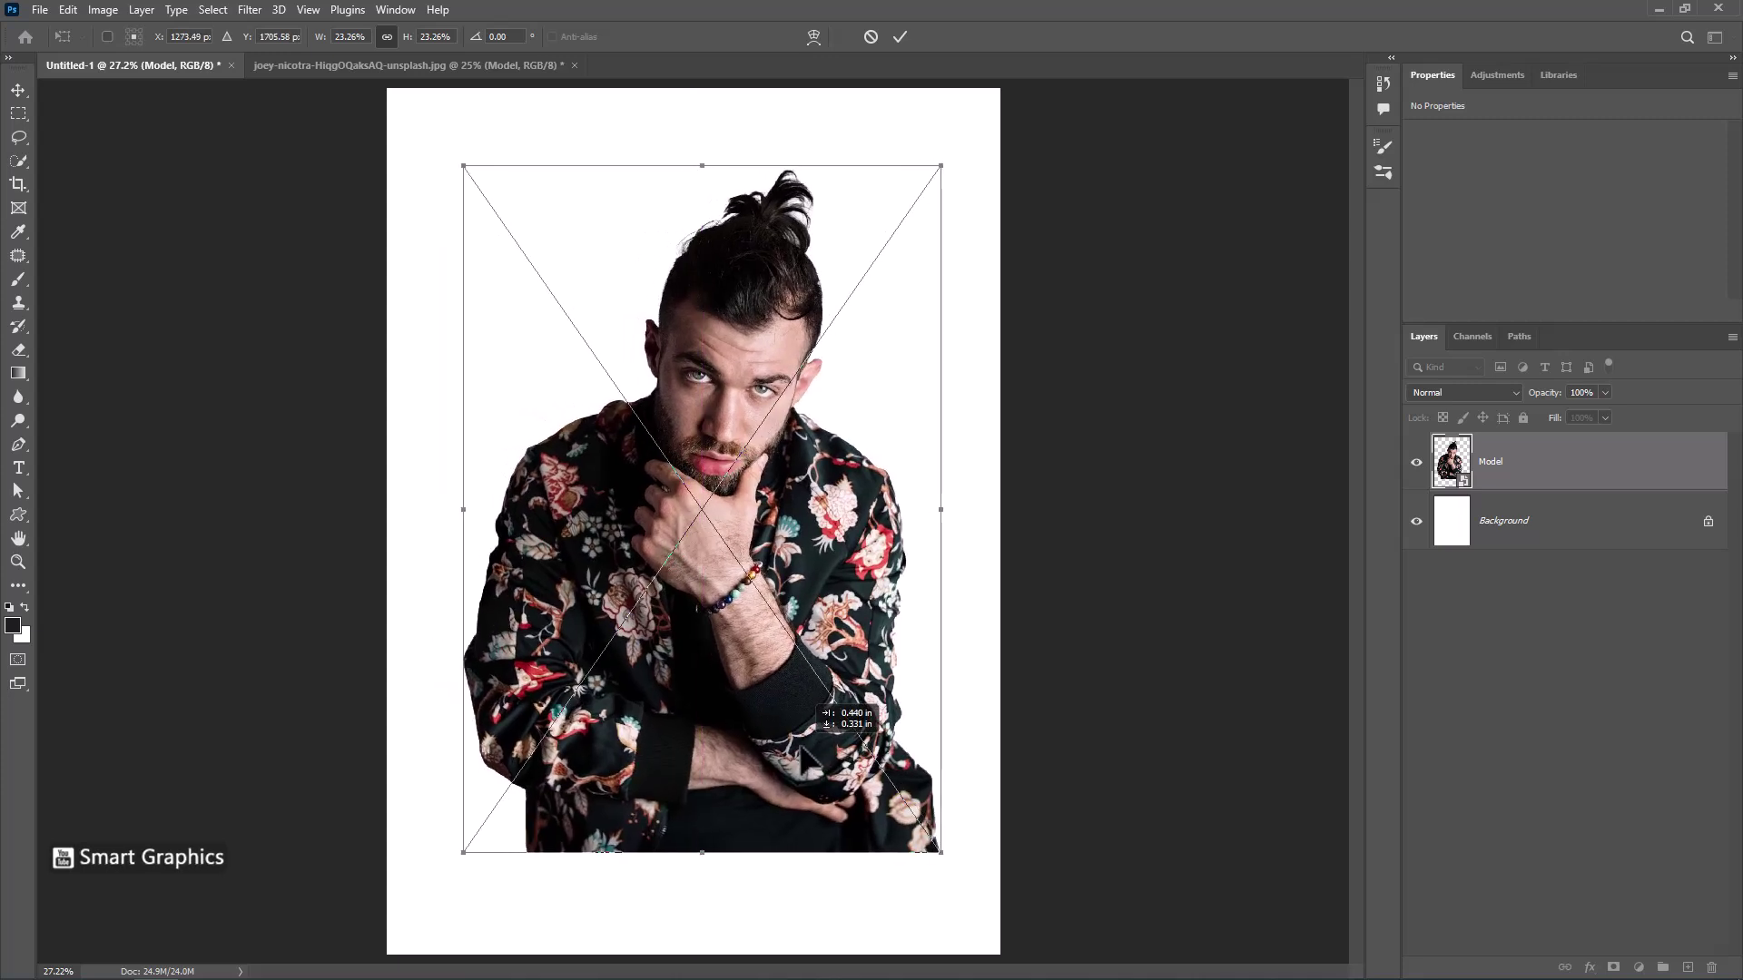
key("Return")
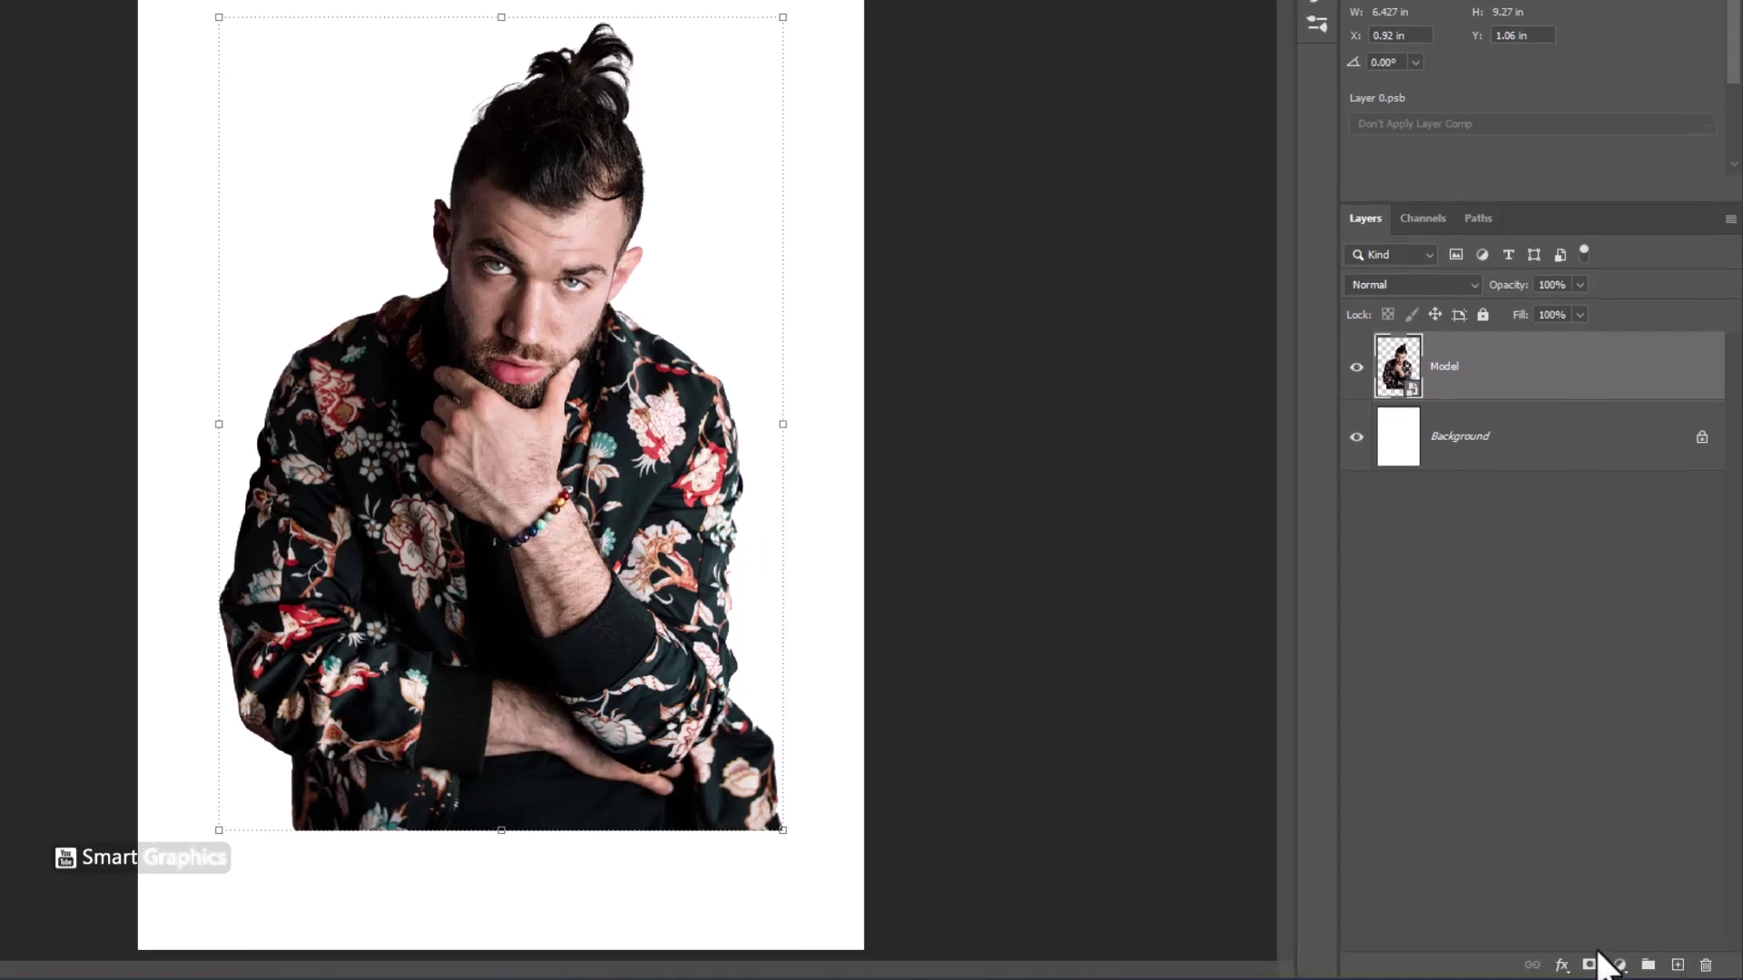
Mask the Model layer with an upward black-to-white gradient so its lower body fades into white
left_click(1590, 964)
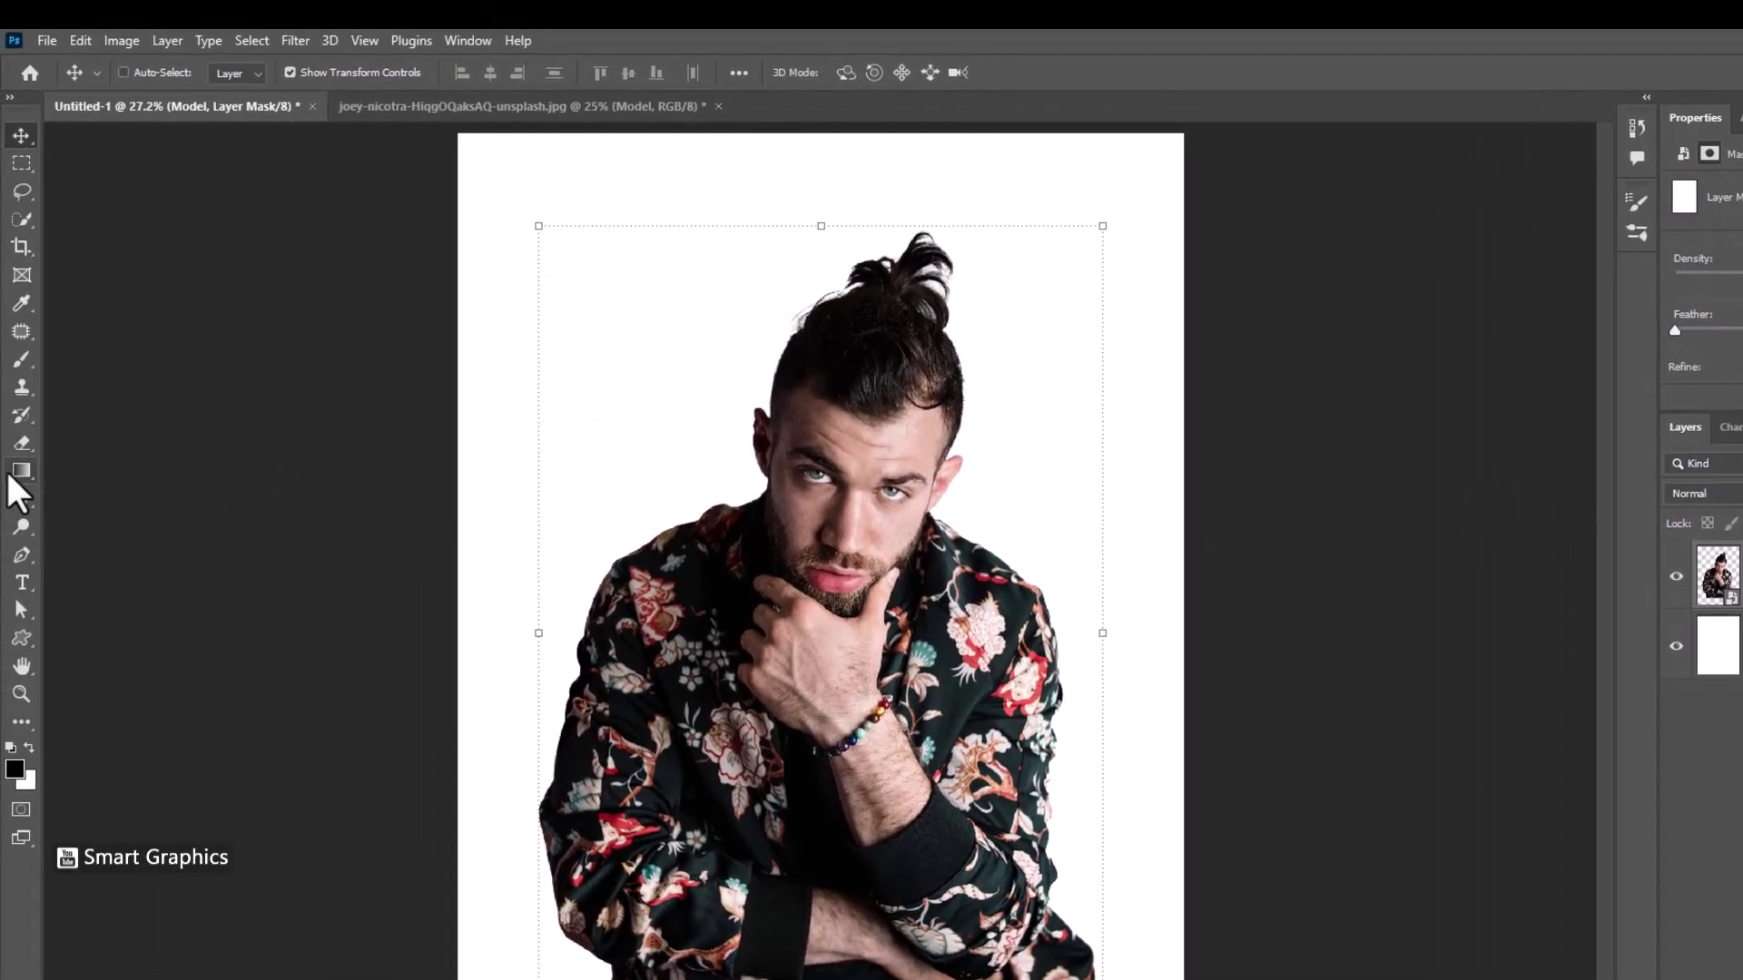
left_click(28, 264)
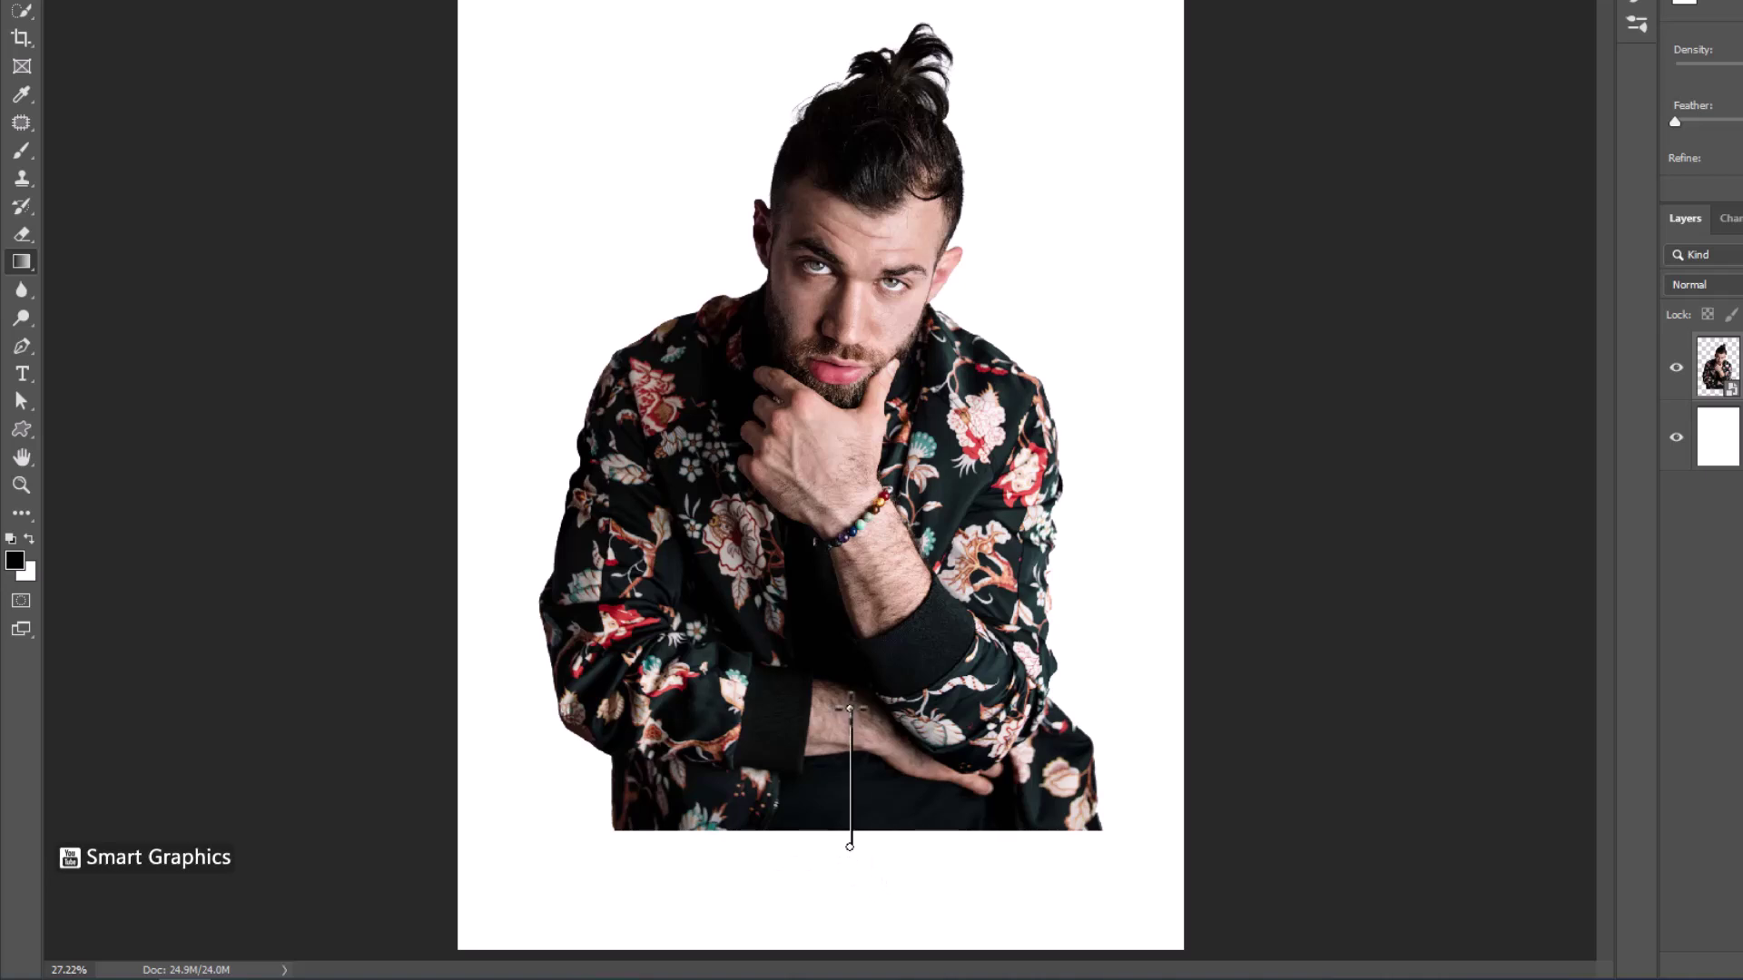
left_click_drag(849, 846, 849, 708)
left_click_drag(853, 781, 853, 780)
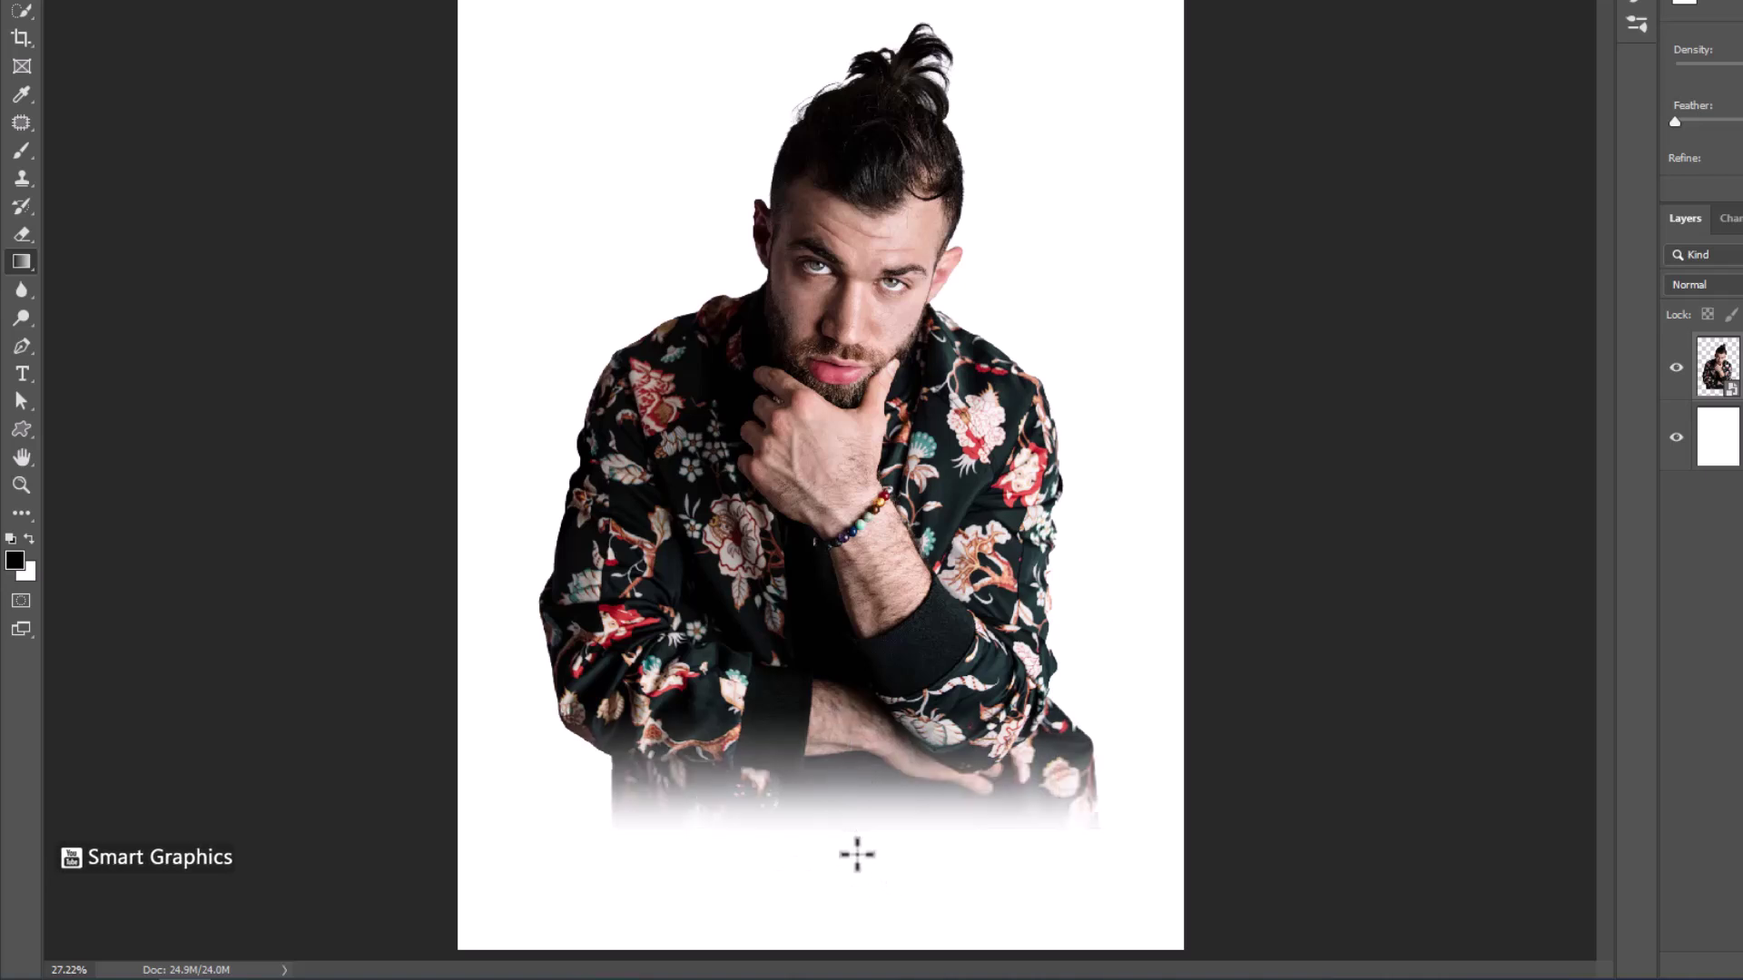
left_click_drag(855, 848, 854, 703)
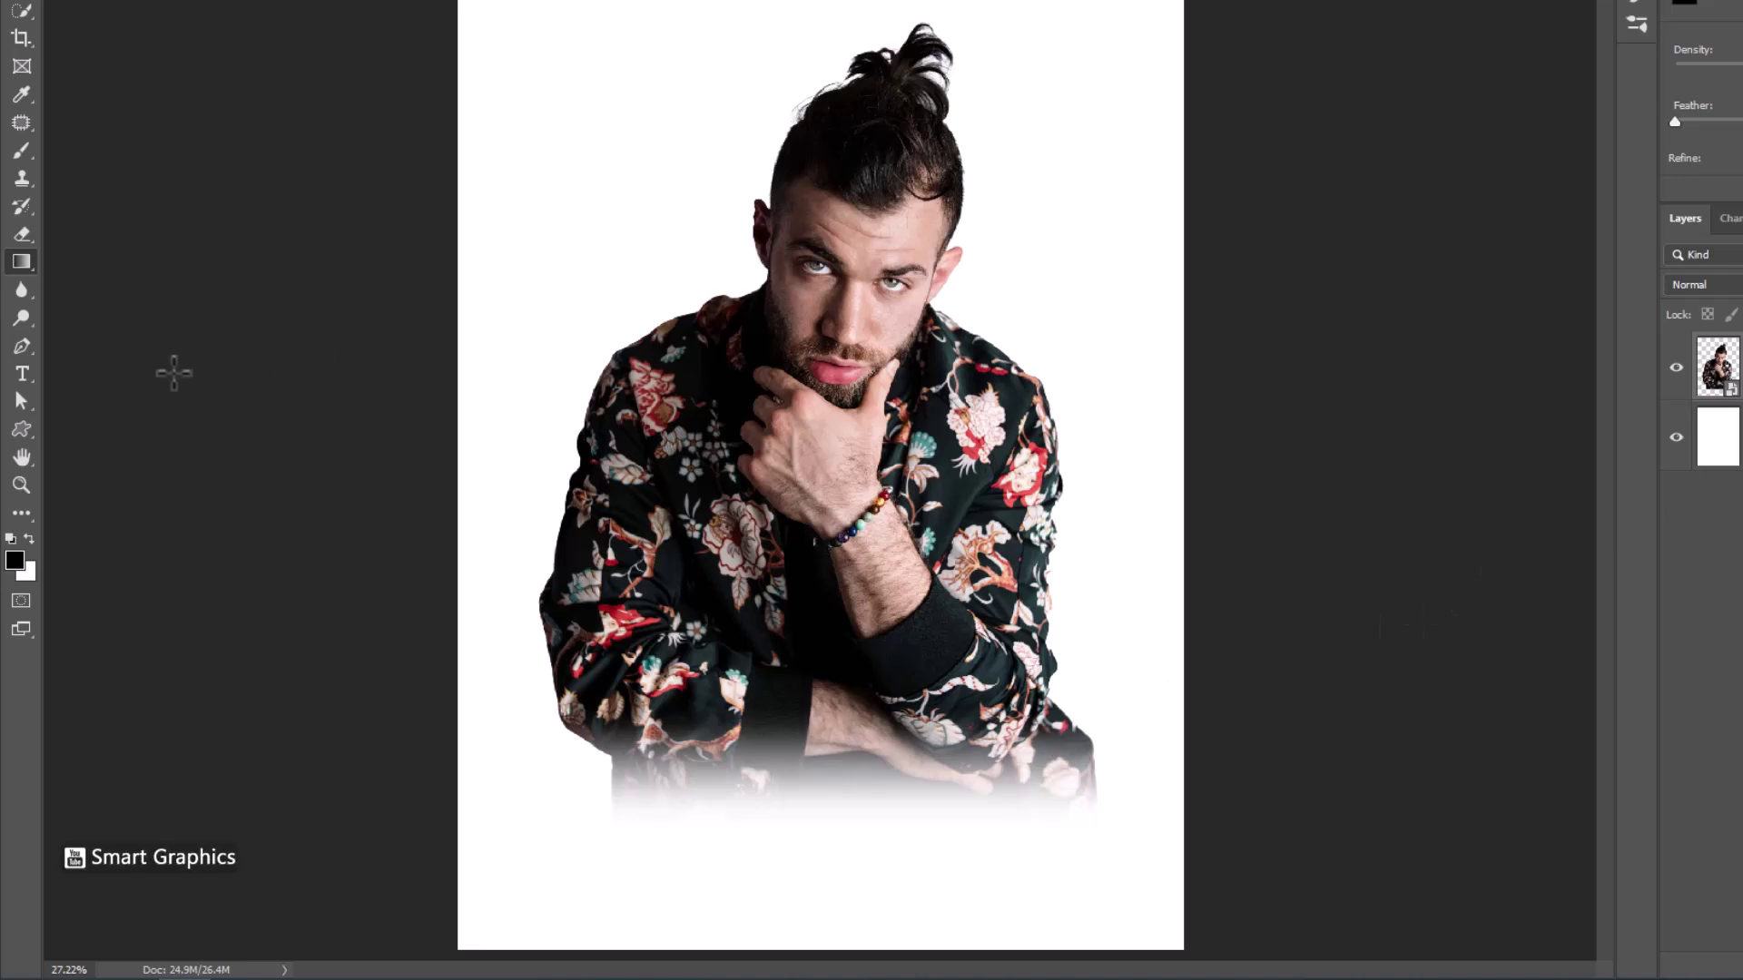
right_click(30, 439)
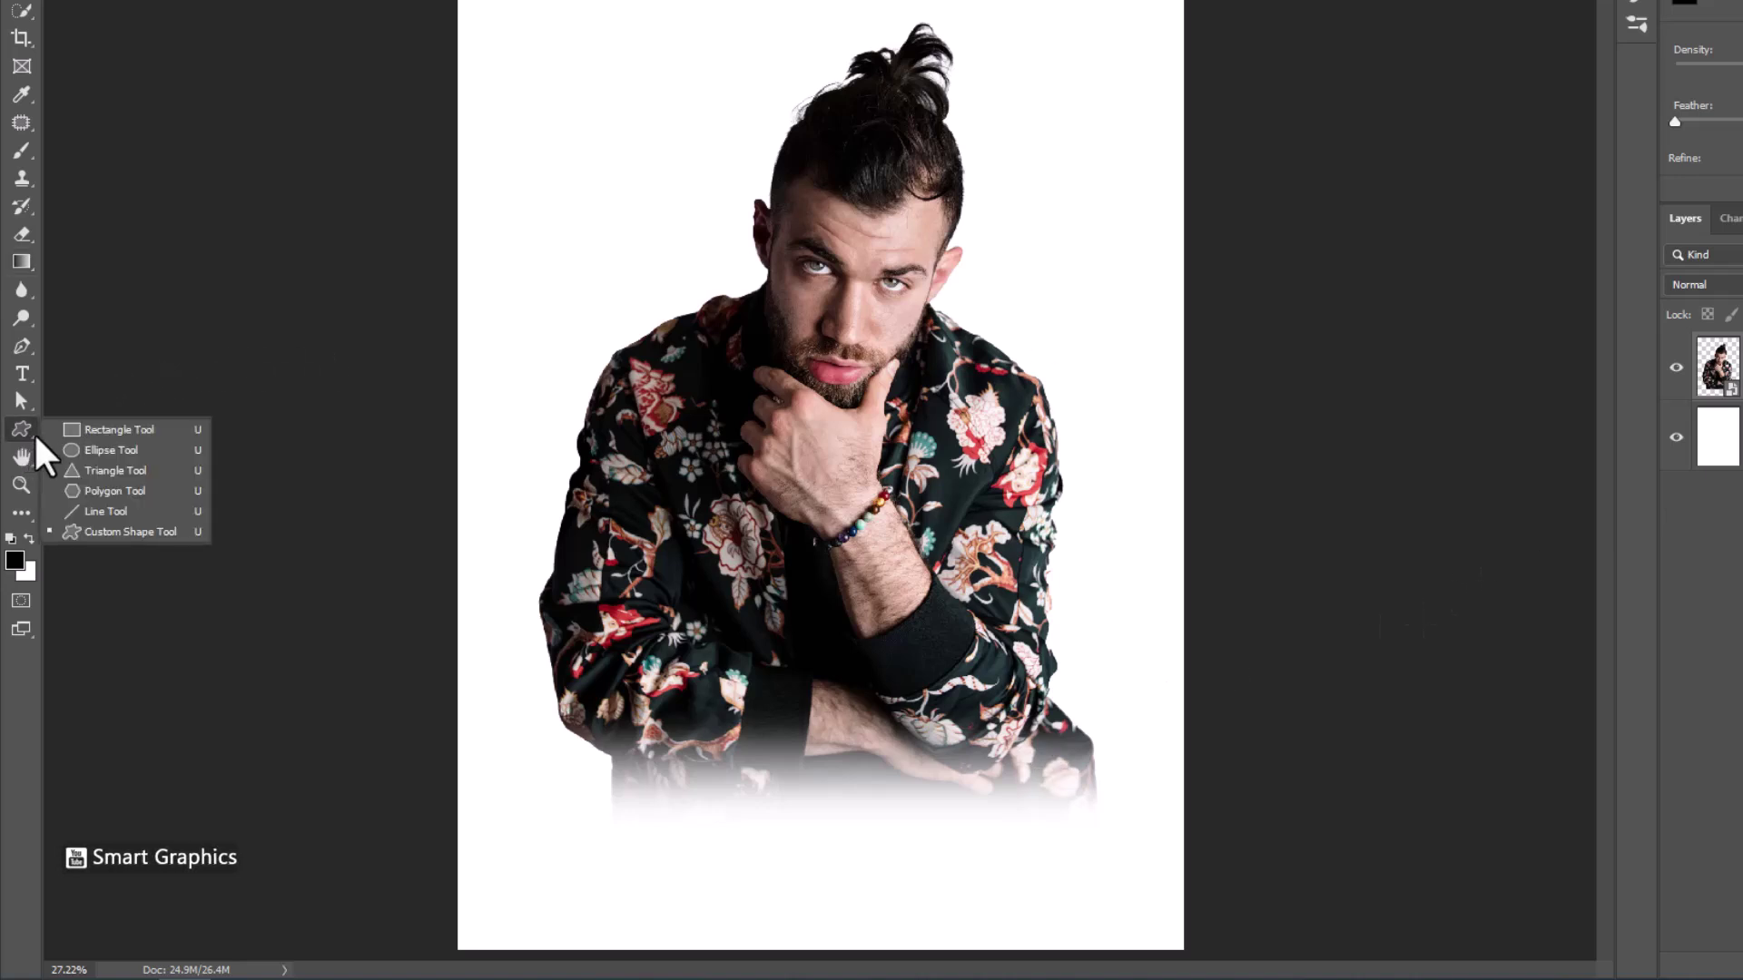
Draw a tall #30bdd2 teal rectangle over the model's face and pull its top-right corner outward
left_click(91, 433)
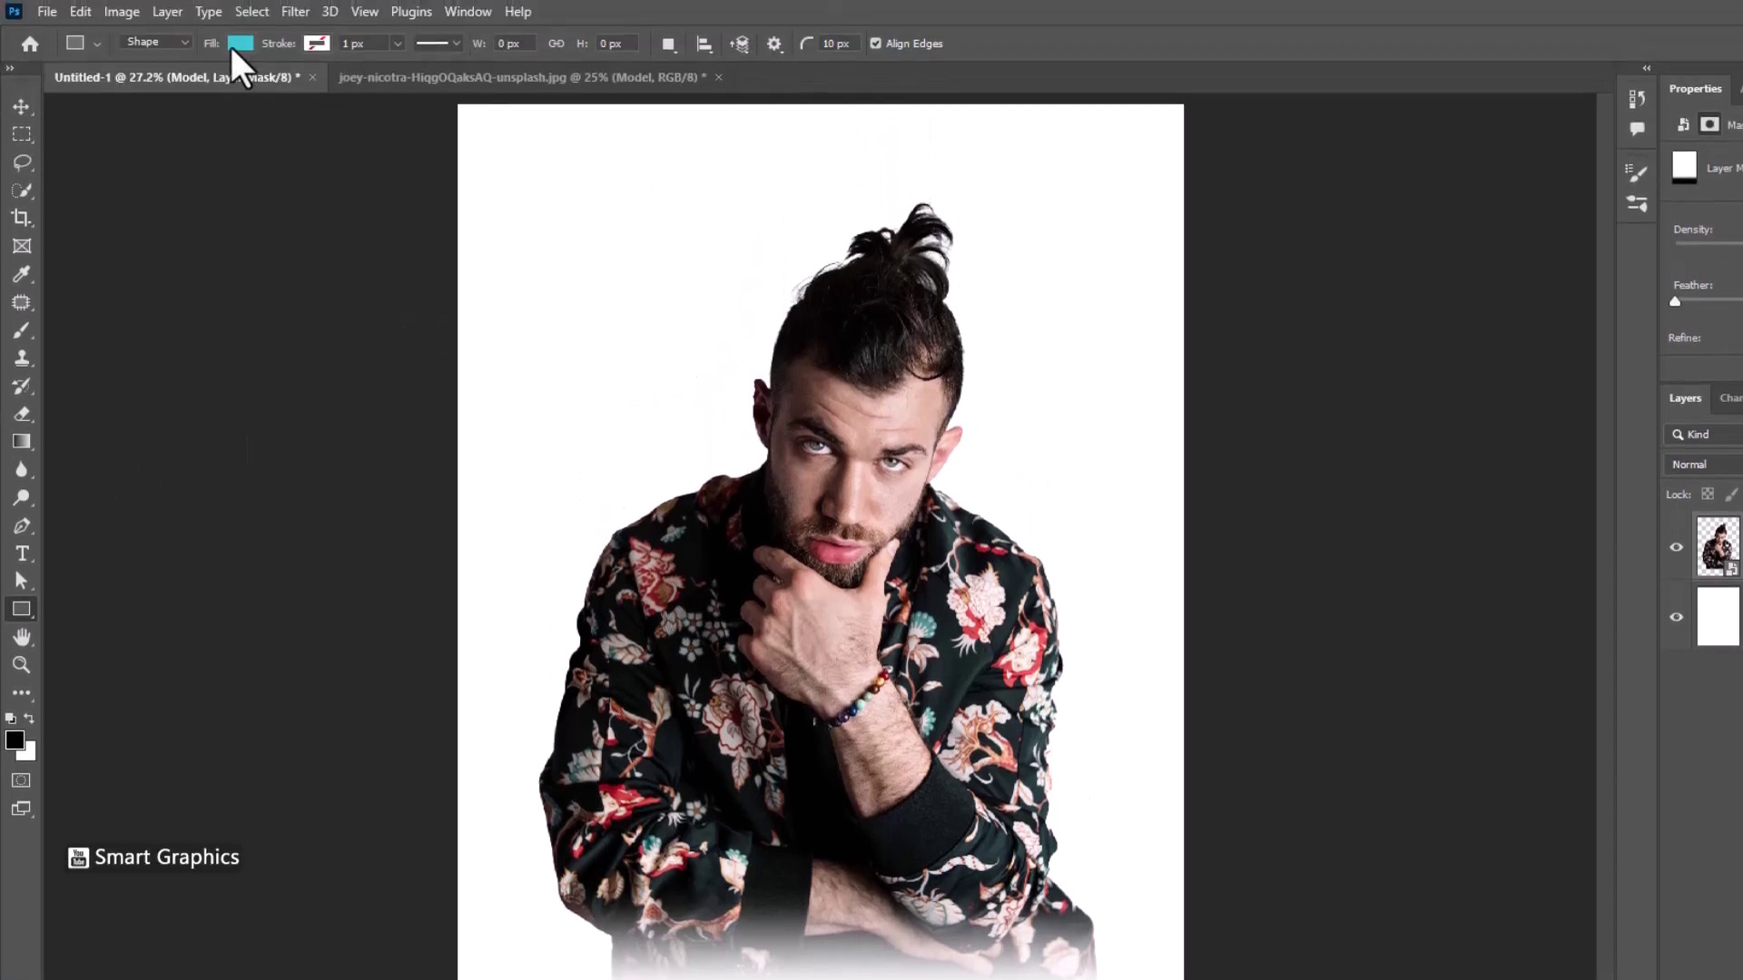
left_click(240, 43)
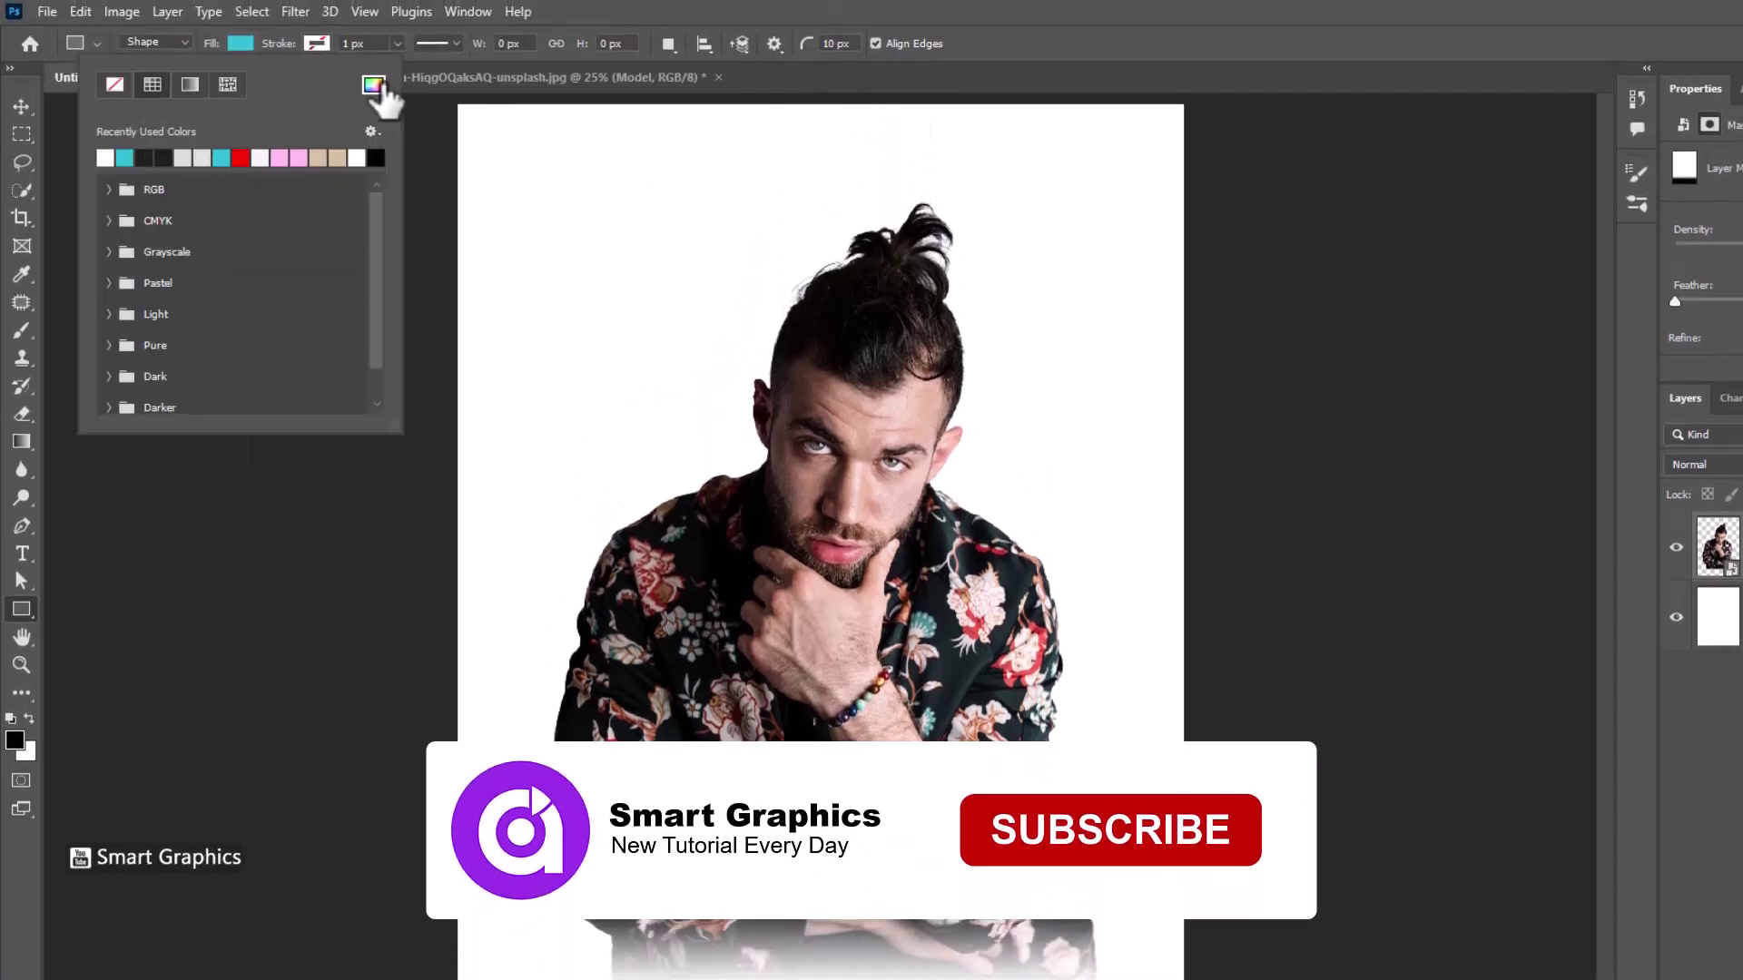
left_click(373, 85)
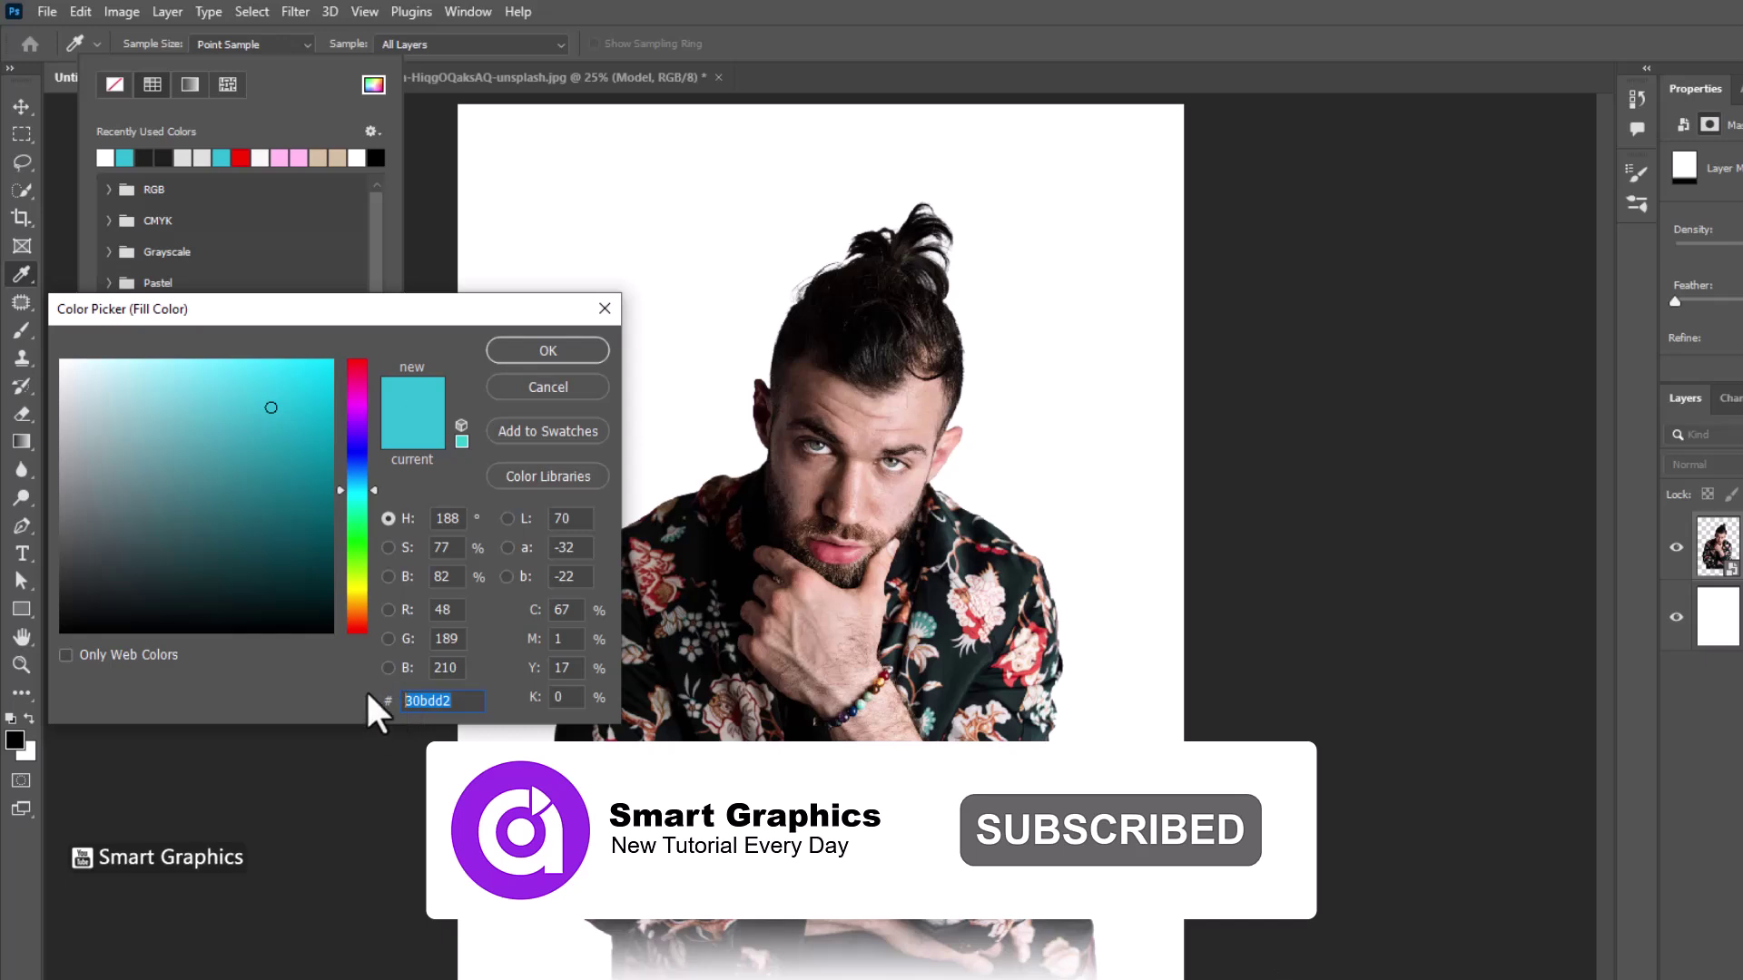
left_click(570, 352)
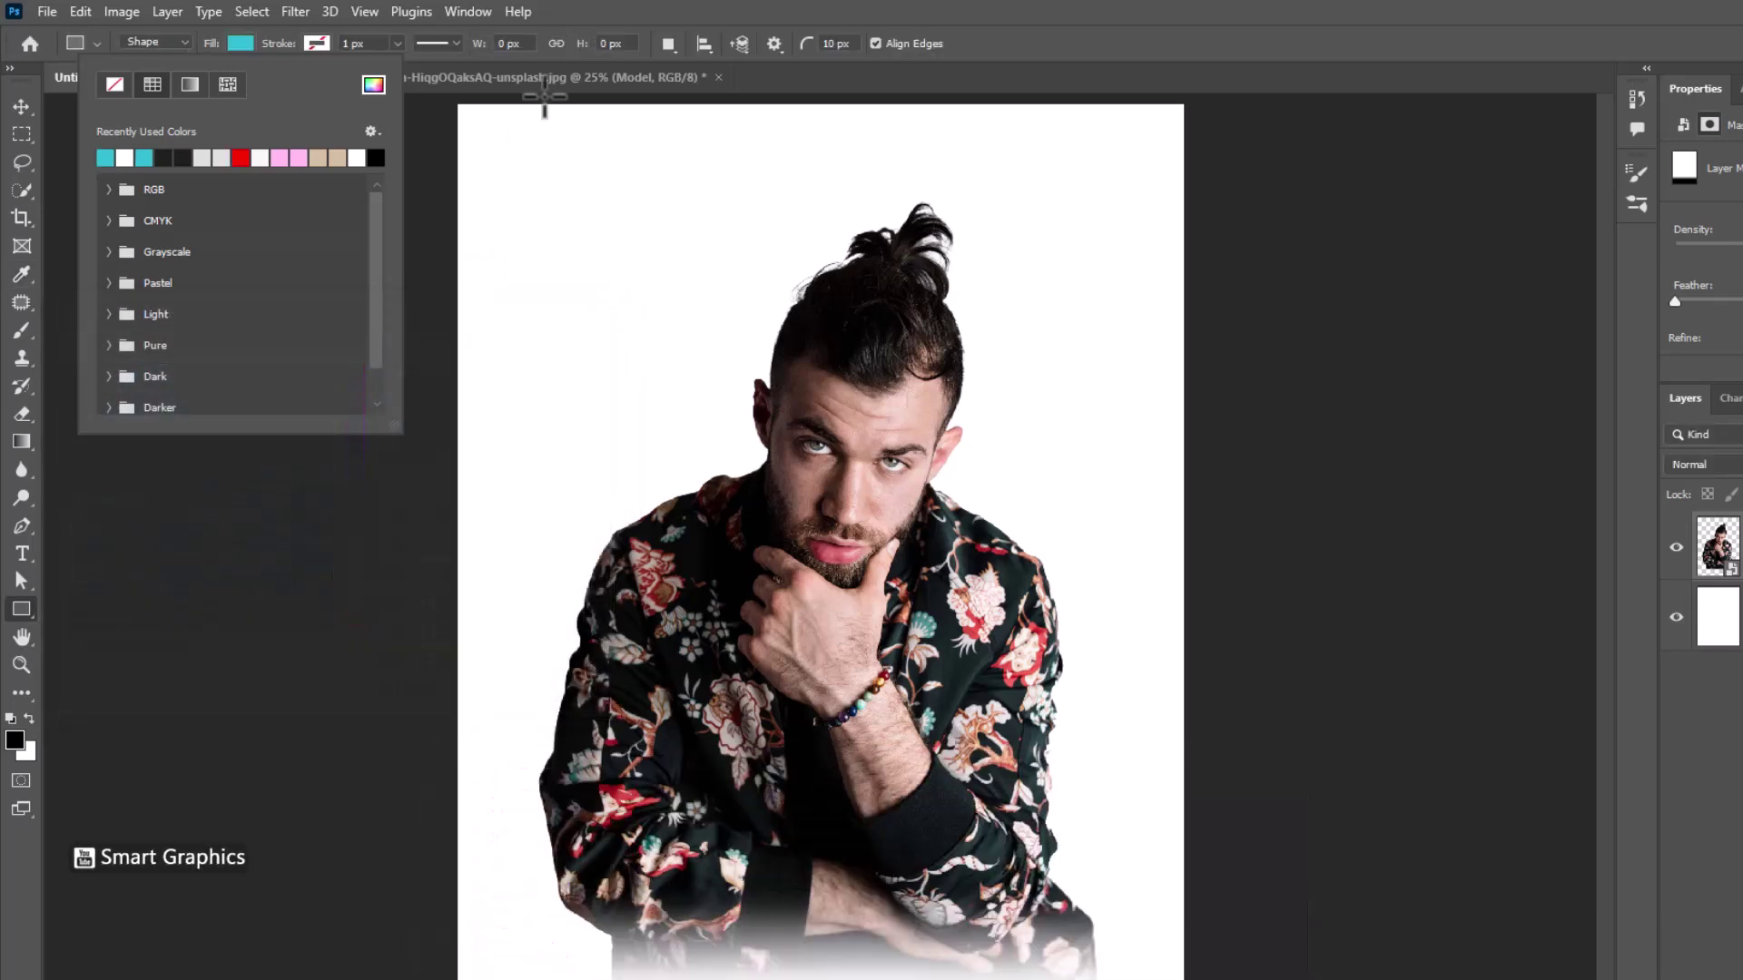
left_click(649, 18)
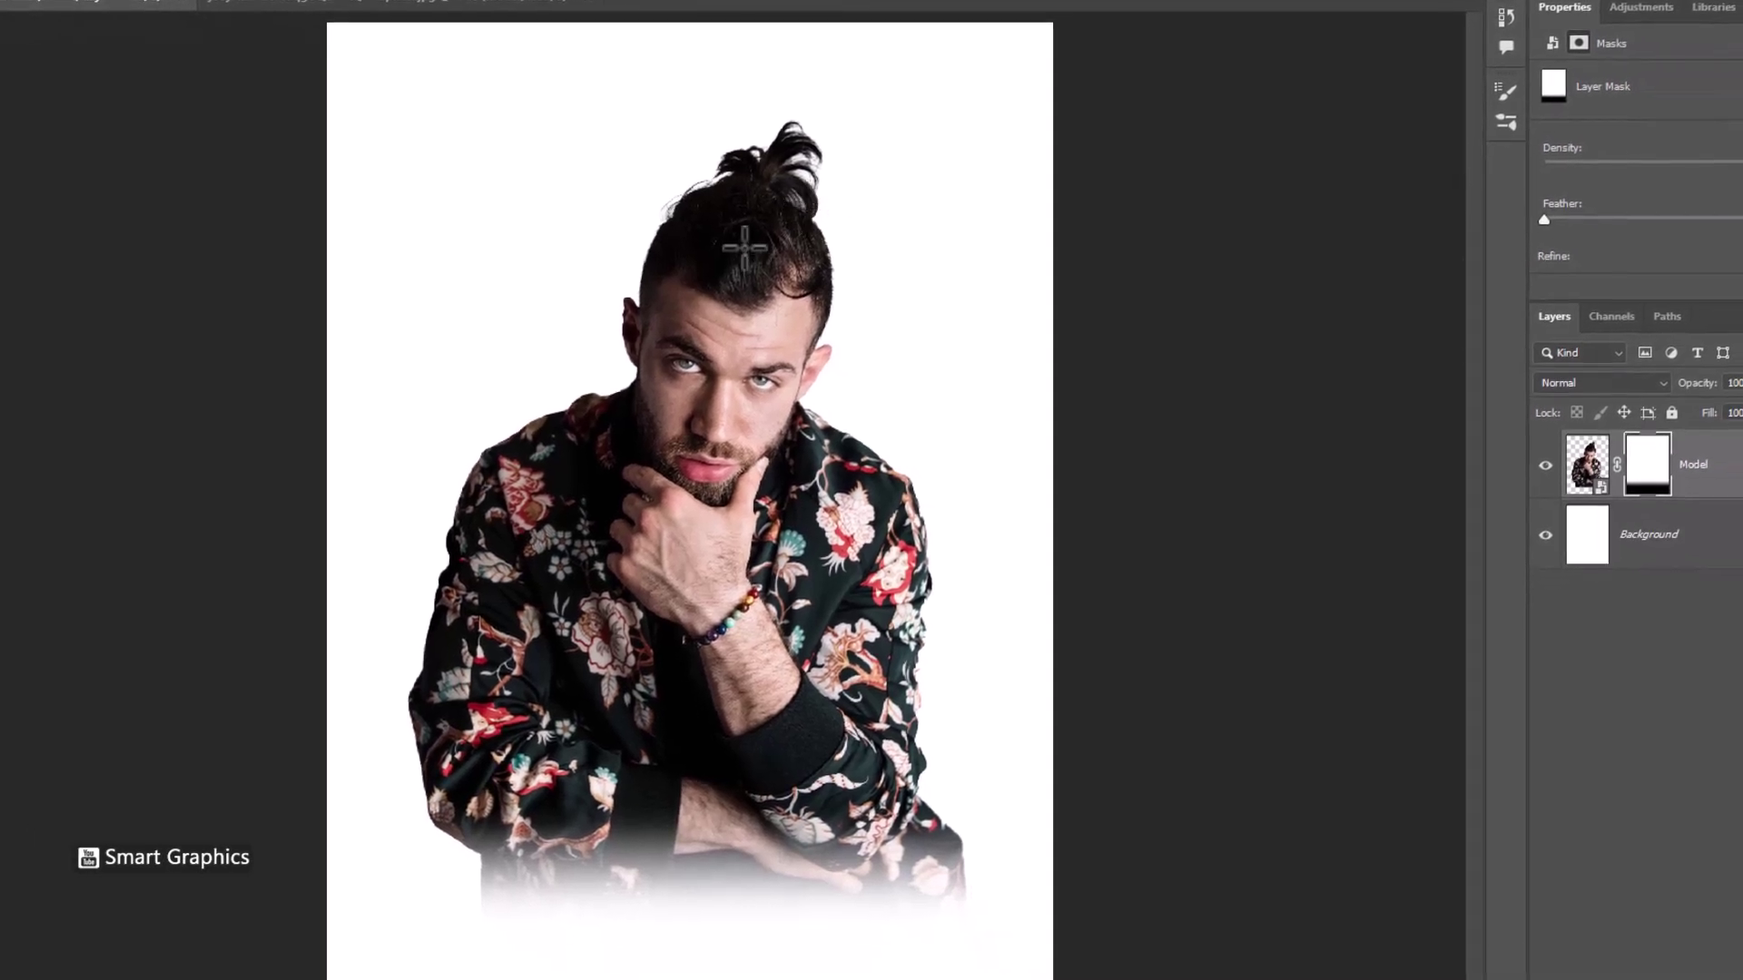
left_click_drag(744, 245, 913, 708)
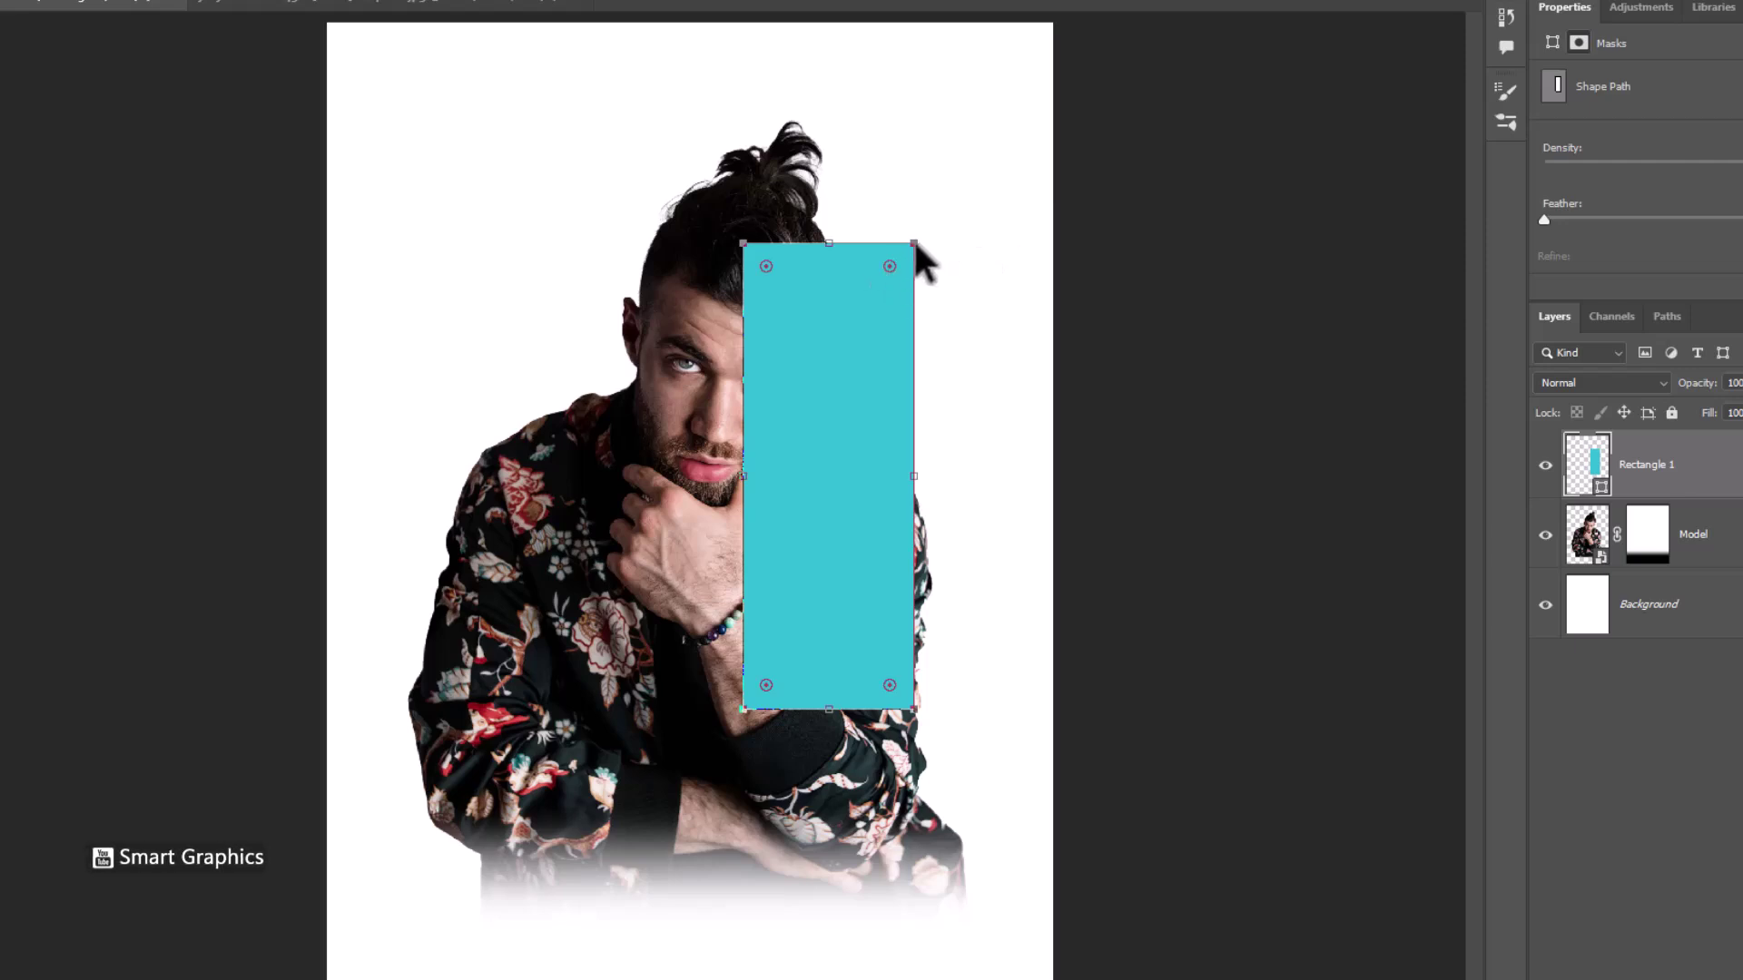
left_click_drag(916, 245, 967, 283)
Duplicate the teal rectangle, skew the original's top edge to the right, and refill it light grey #e2e2e2
left_click(846, 364)
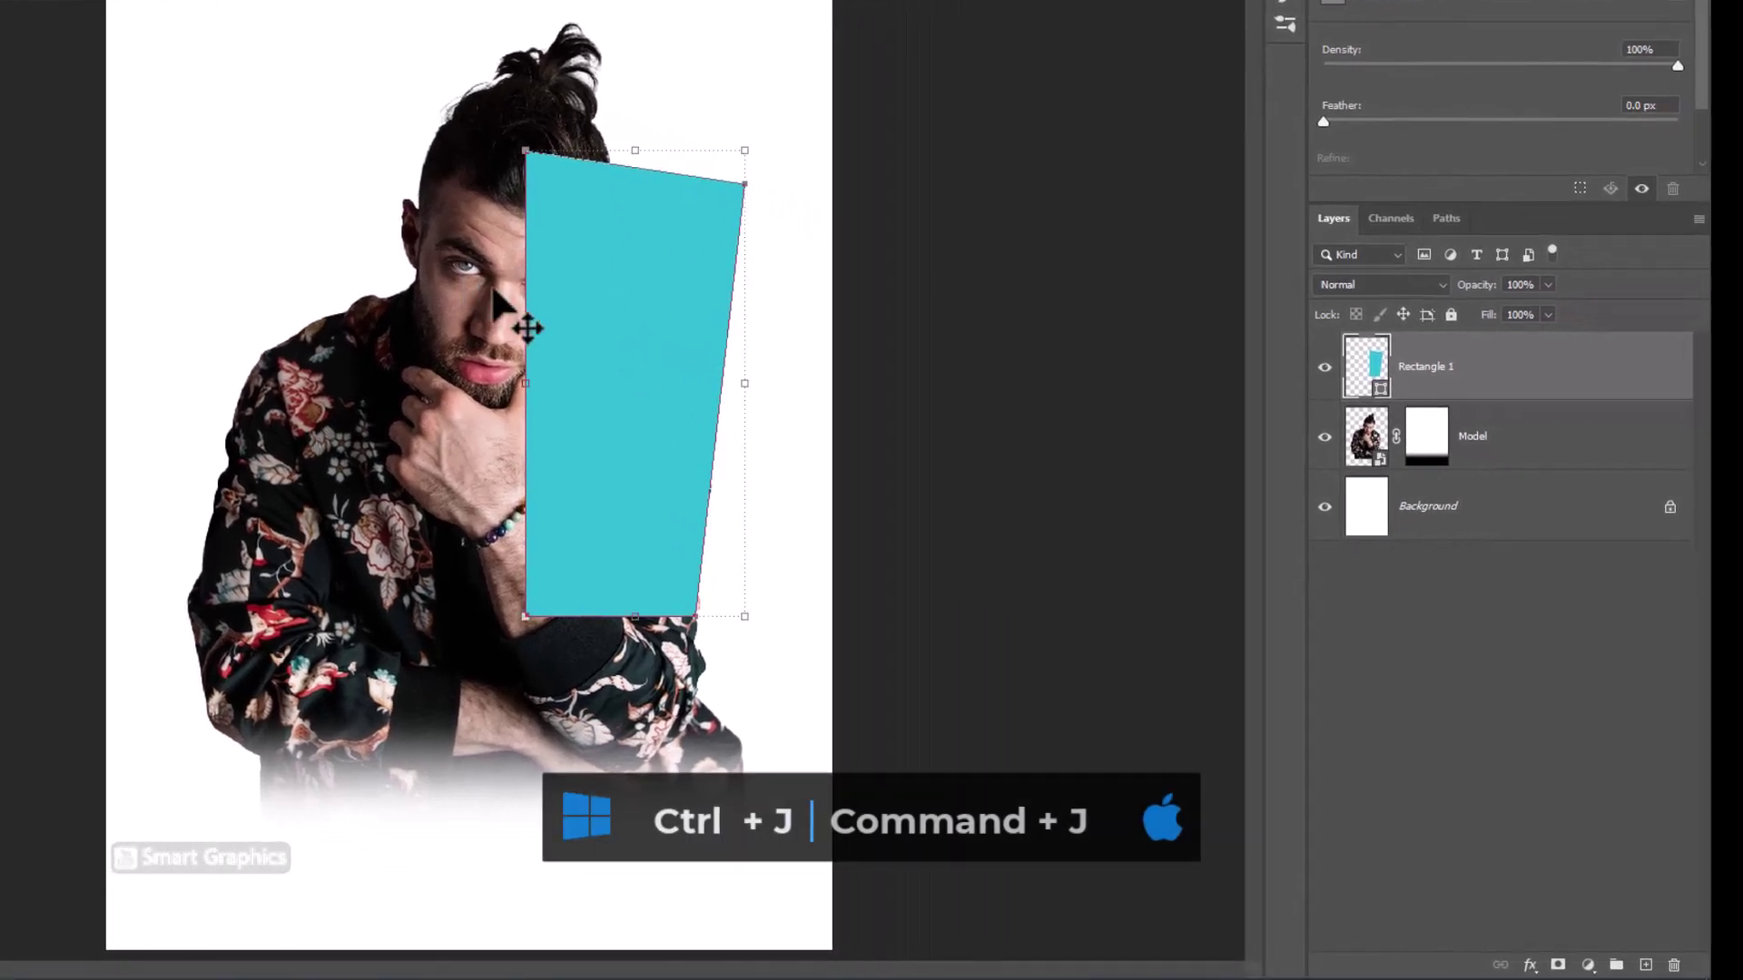
key("ctrl+j")
left_click(1478, 446)
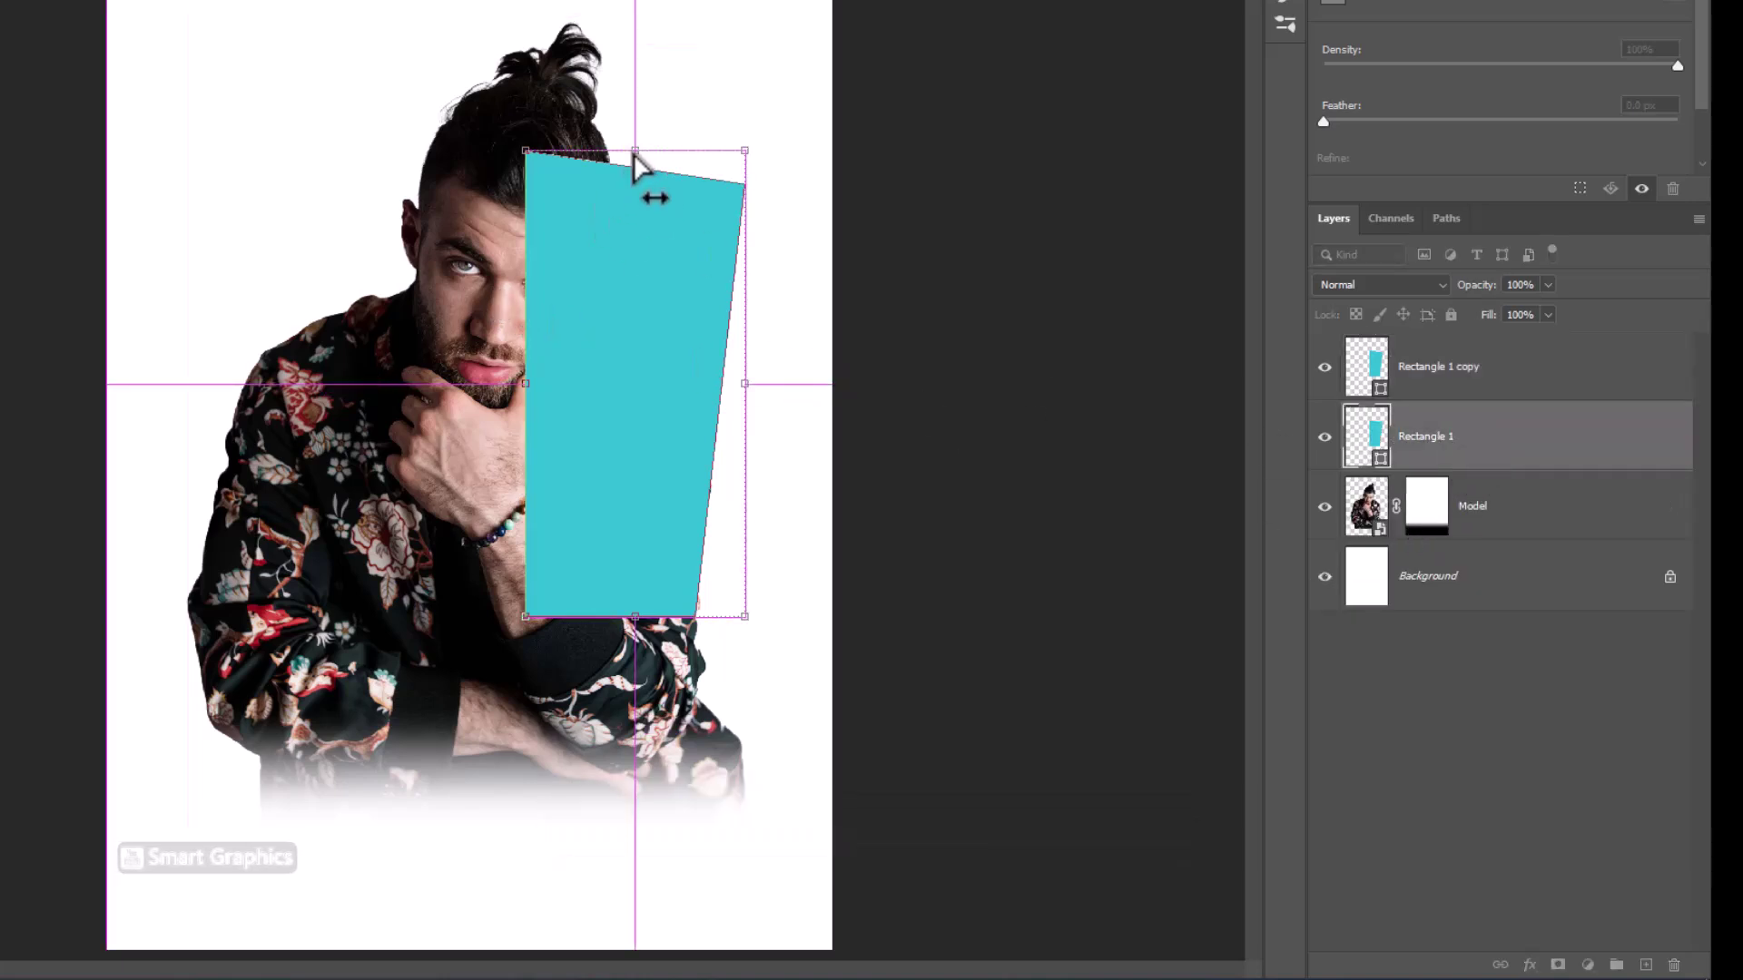
key("ctrl+t")
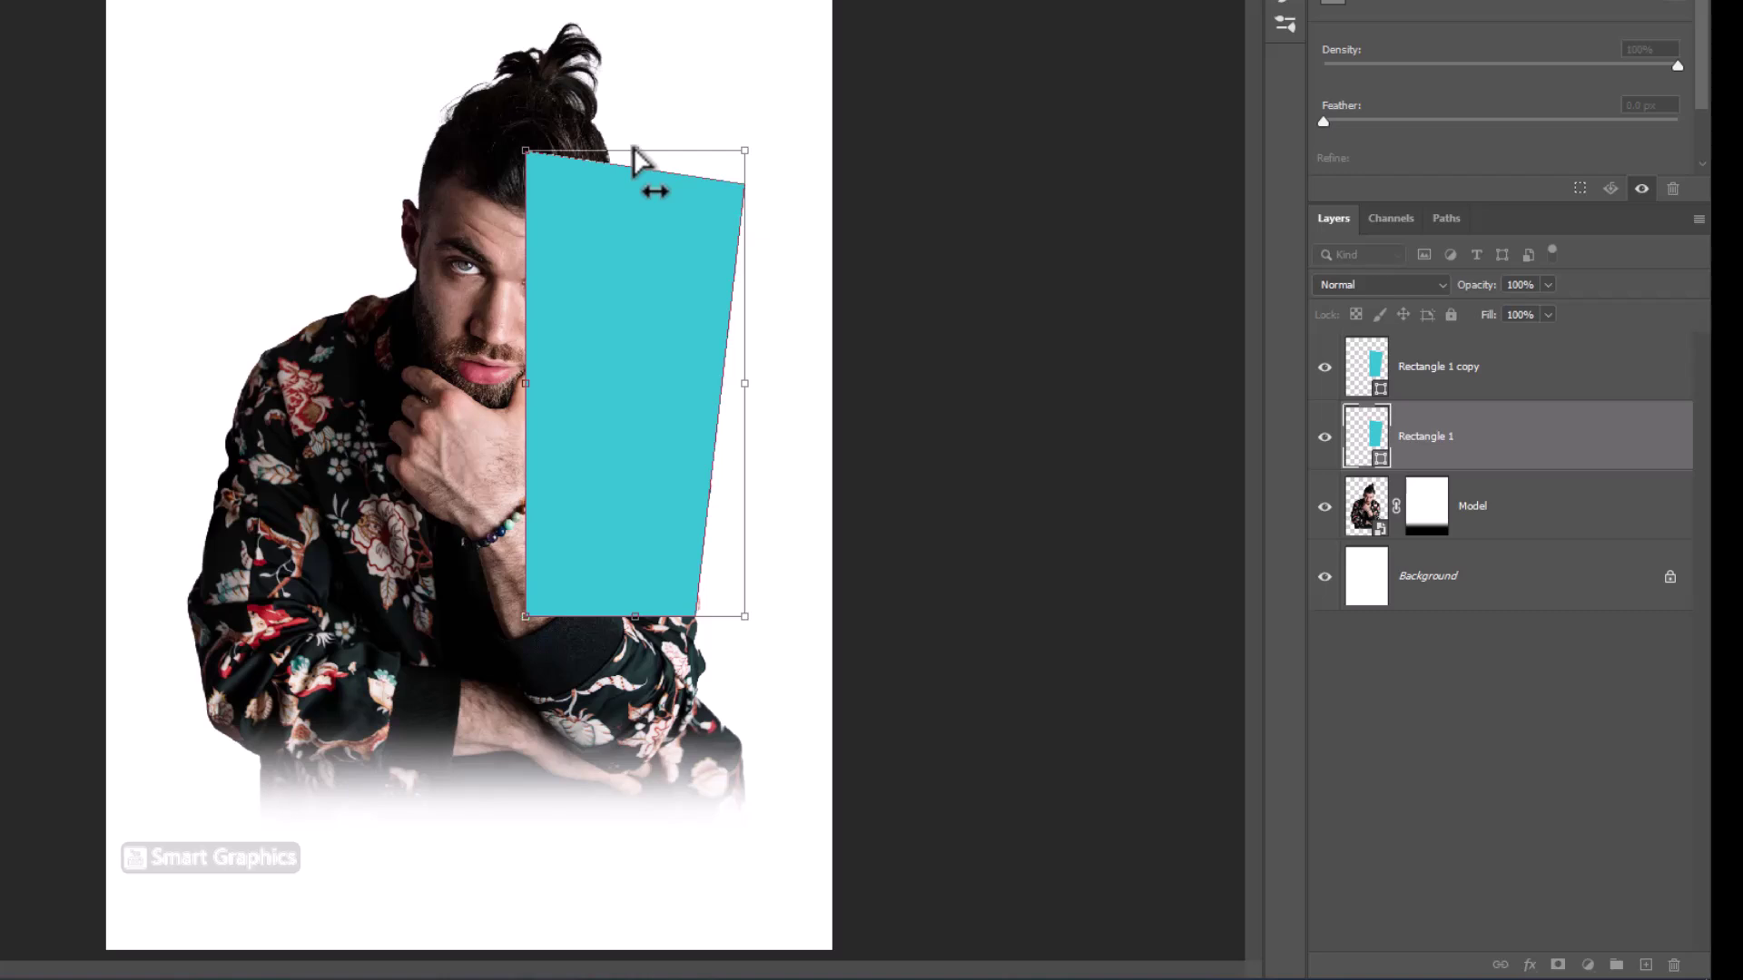
left_click_drag(636, 153, 712, 194)
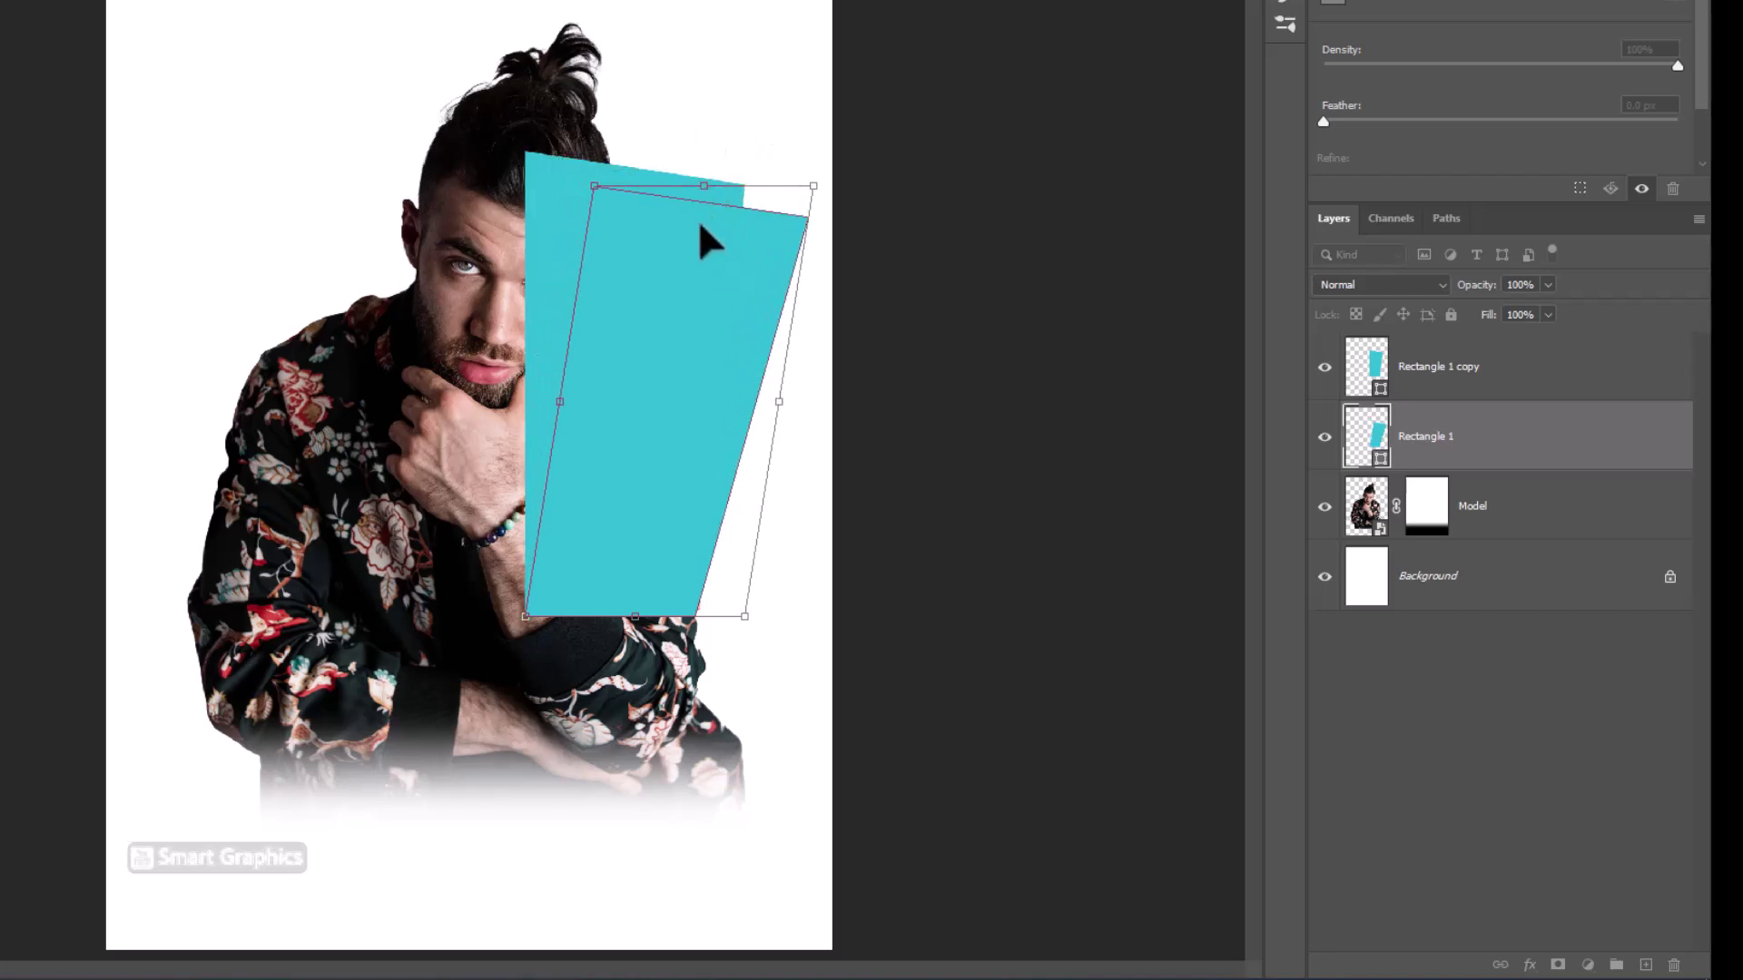
key("Return")
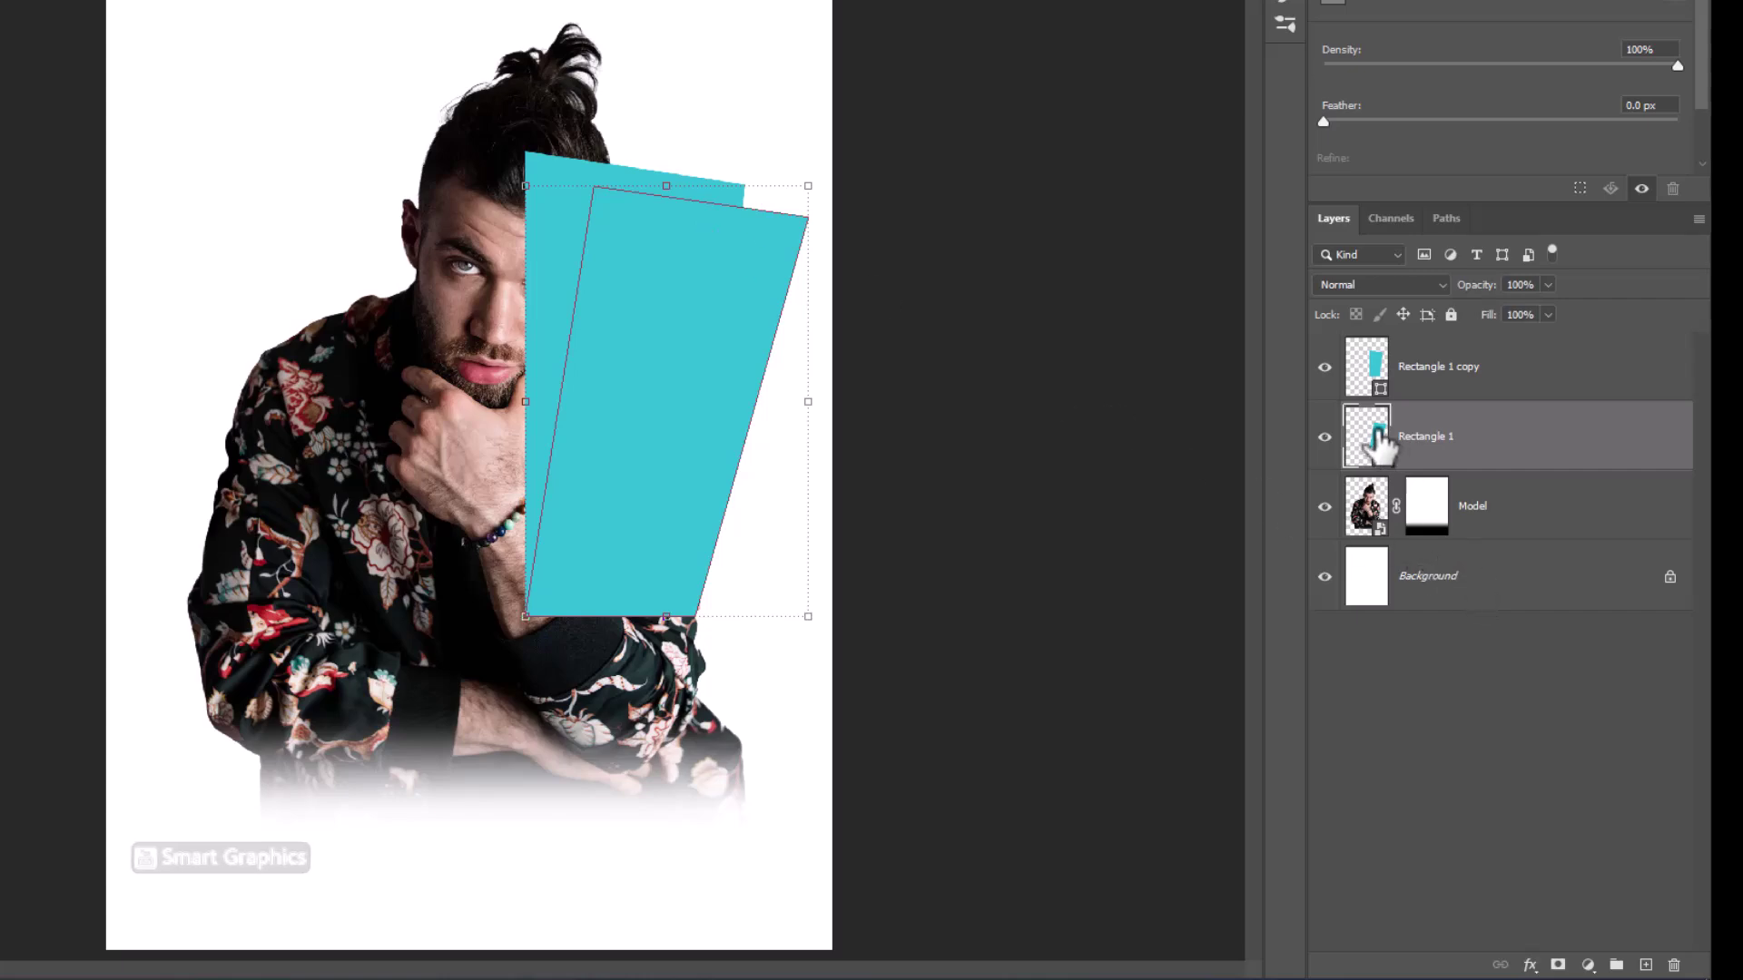
double_click(1379, 437)
mouse_move(137, 390)
left_mouse_down()
mouse_move(40, 354)
mouse_move(45, 336)
left_mouse_up()
Move both rectangle layers beneath the Model layer and select Model so new shapes go above it
left_click(422, 298)
key("v")
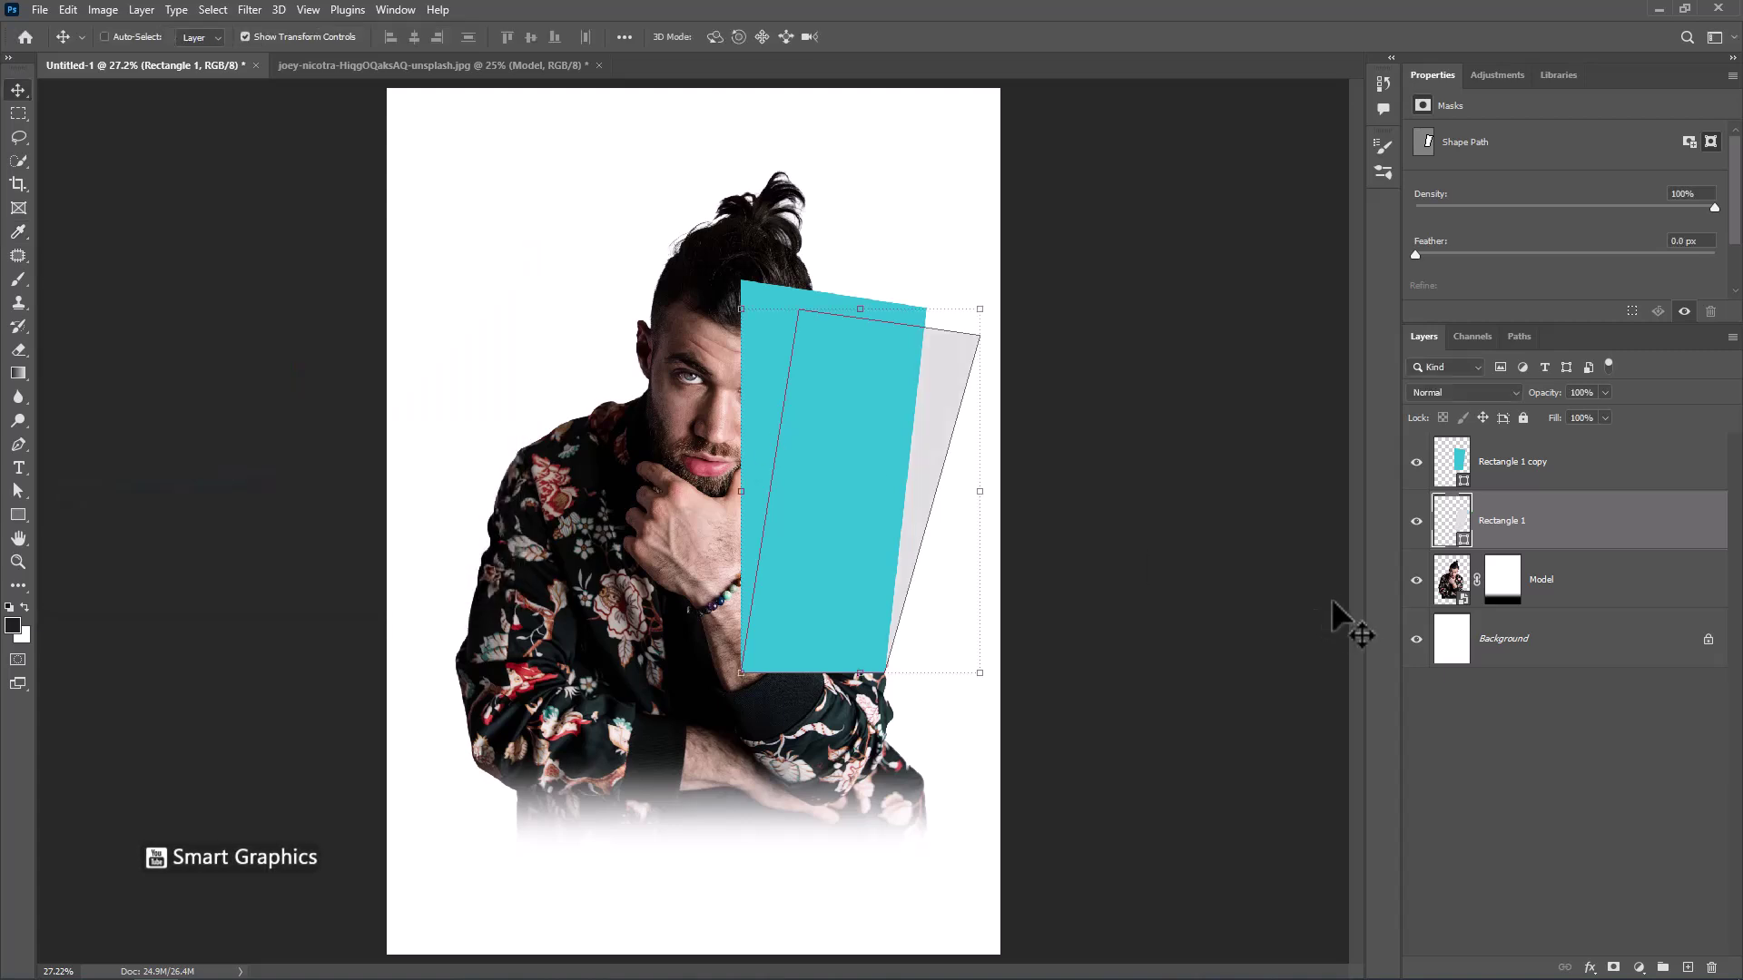
left_click(1590, 481, "shift")
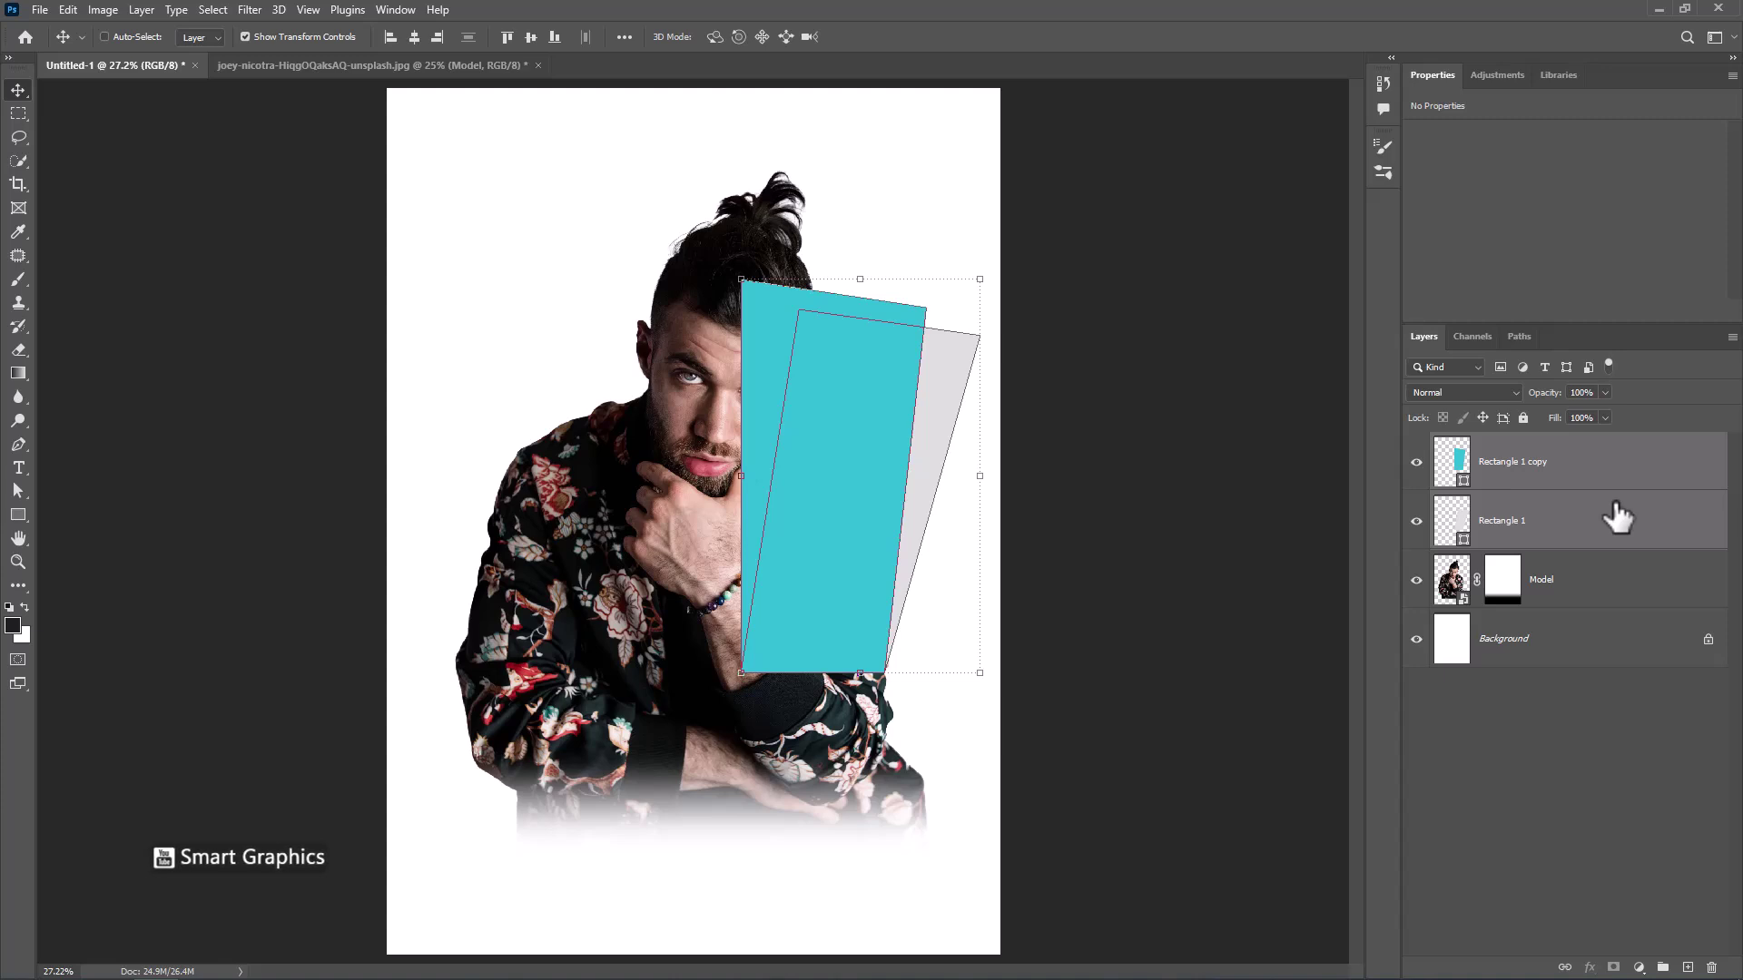
left_click_drag(1622, 540, 1594, 608)
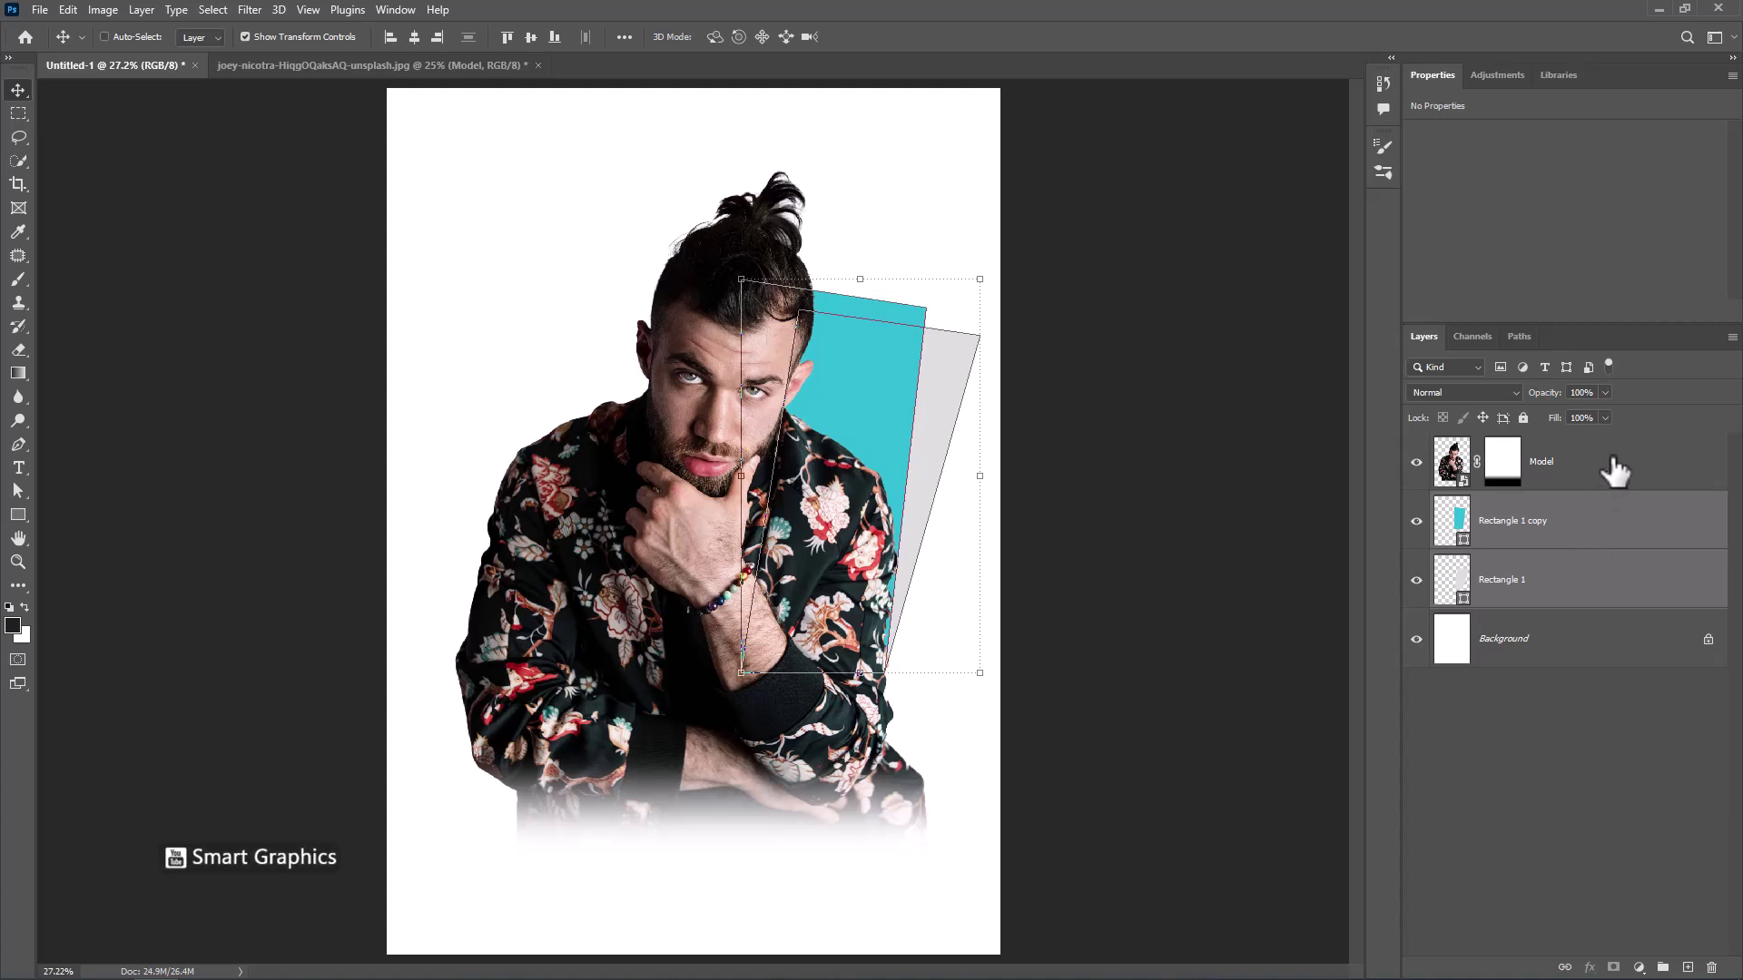
left_click(1610, 467)
left_click(18, 517)
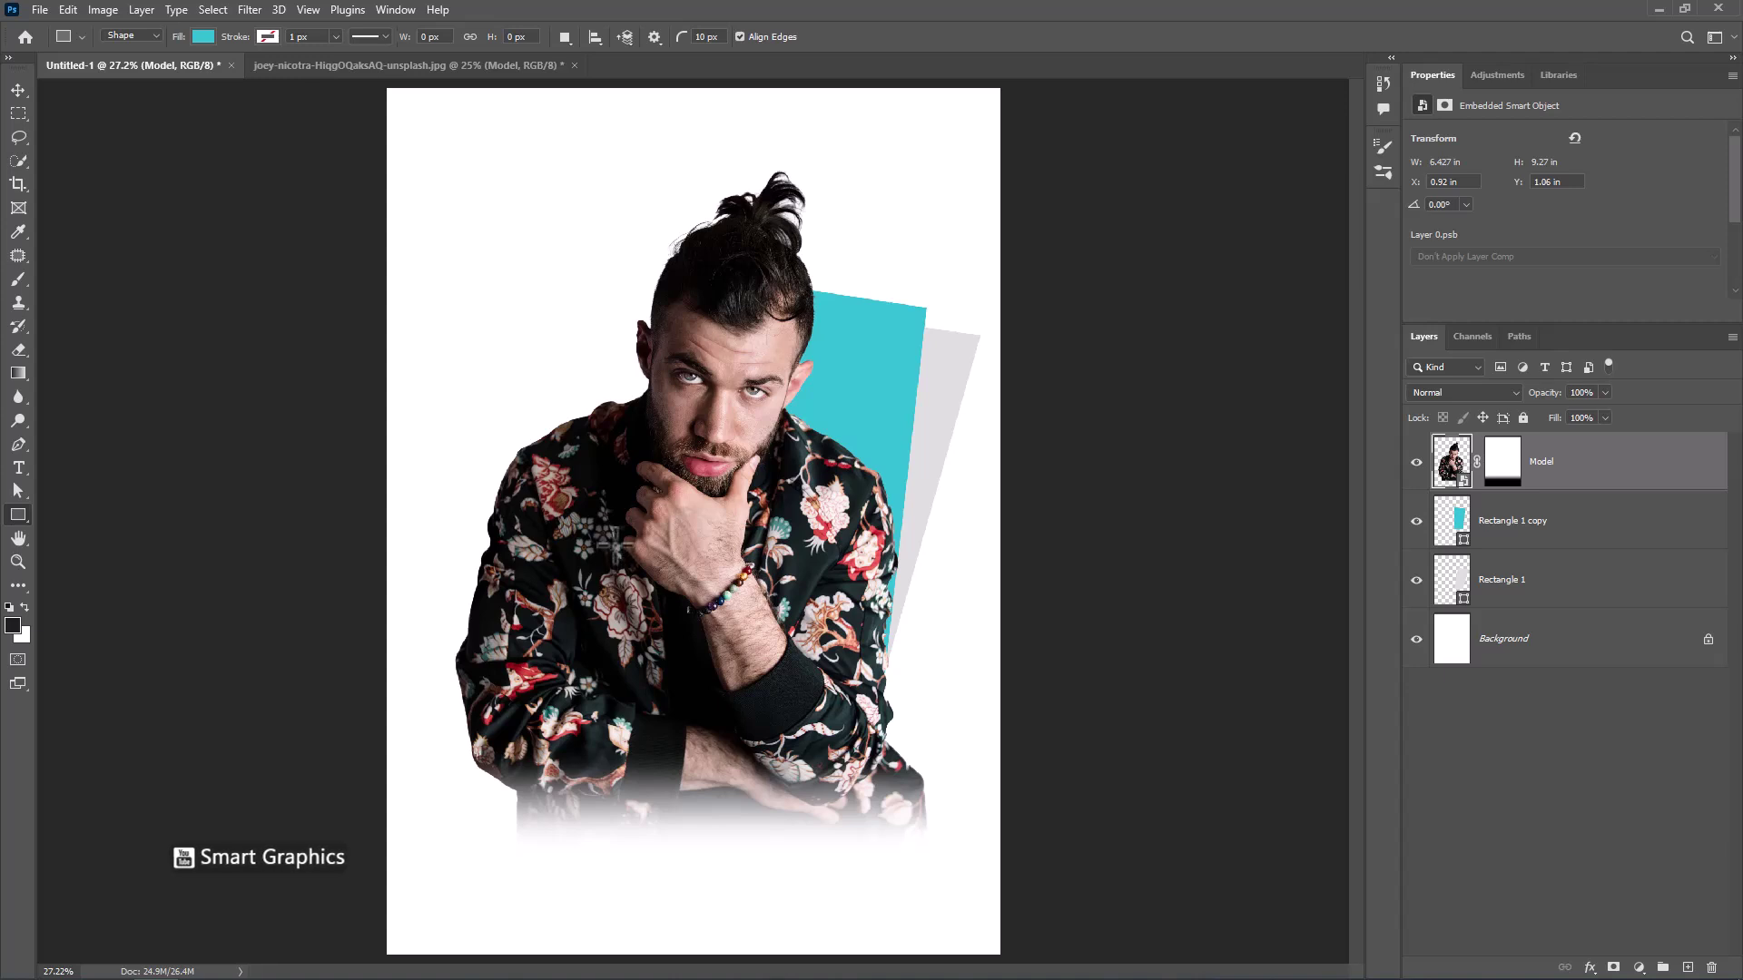
Draw a teal rectangle over the model's lower left and skew its bottom-left corner
left_click_drag(468, 458, 732, 861)
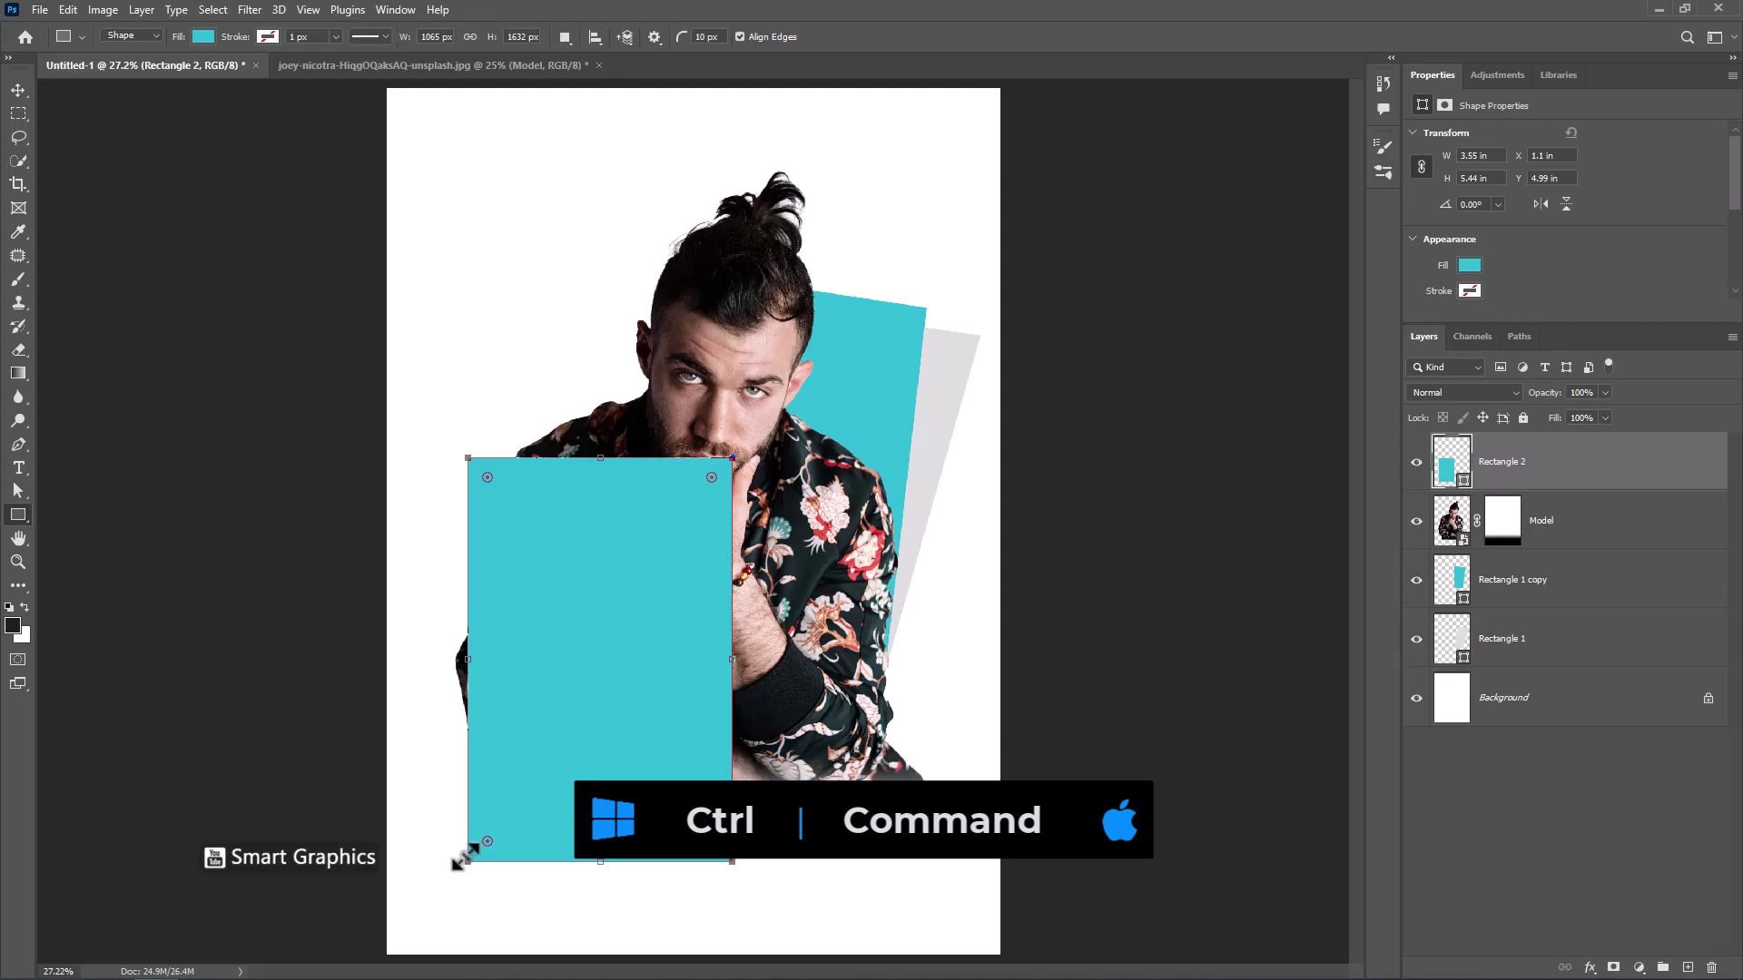
left_click_drag(467, 861, 445, 805)
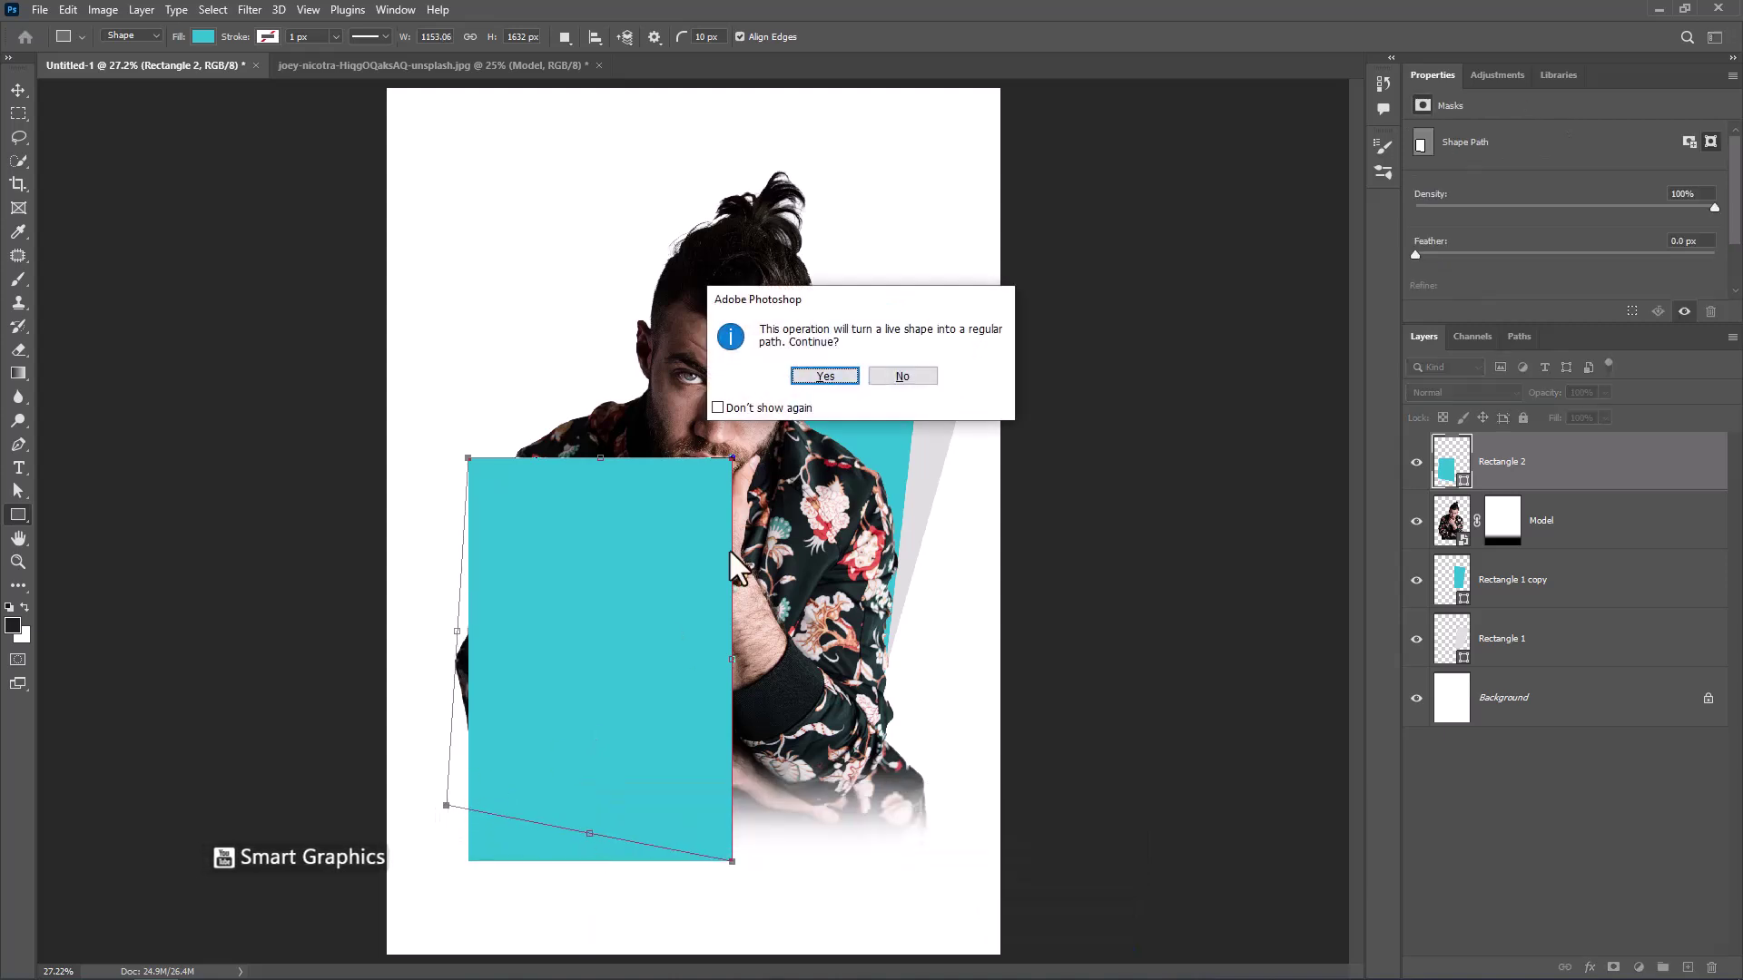
left_click(821, 377)
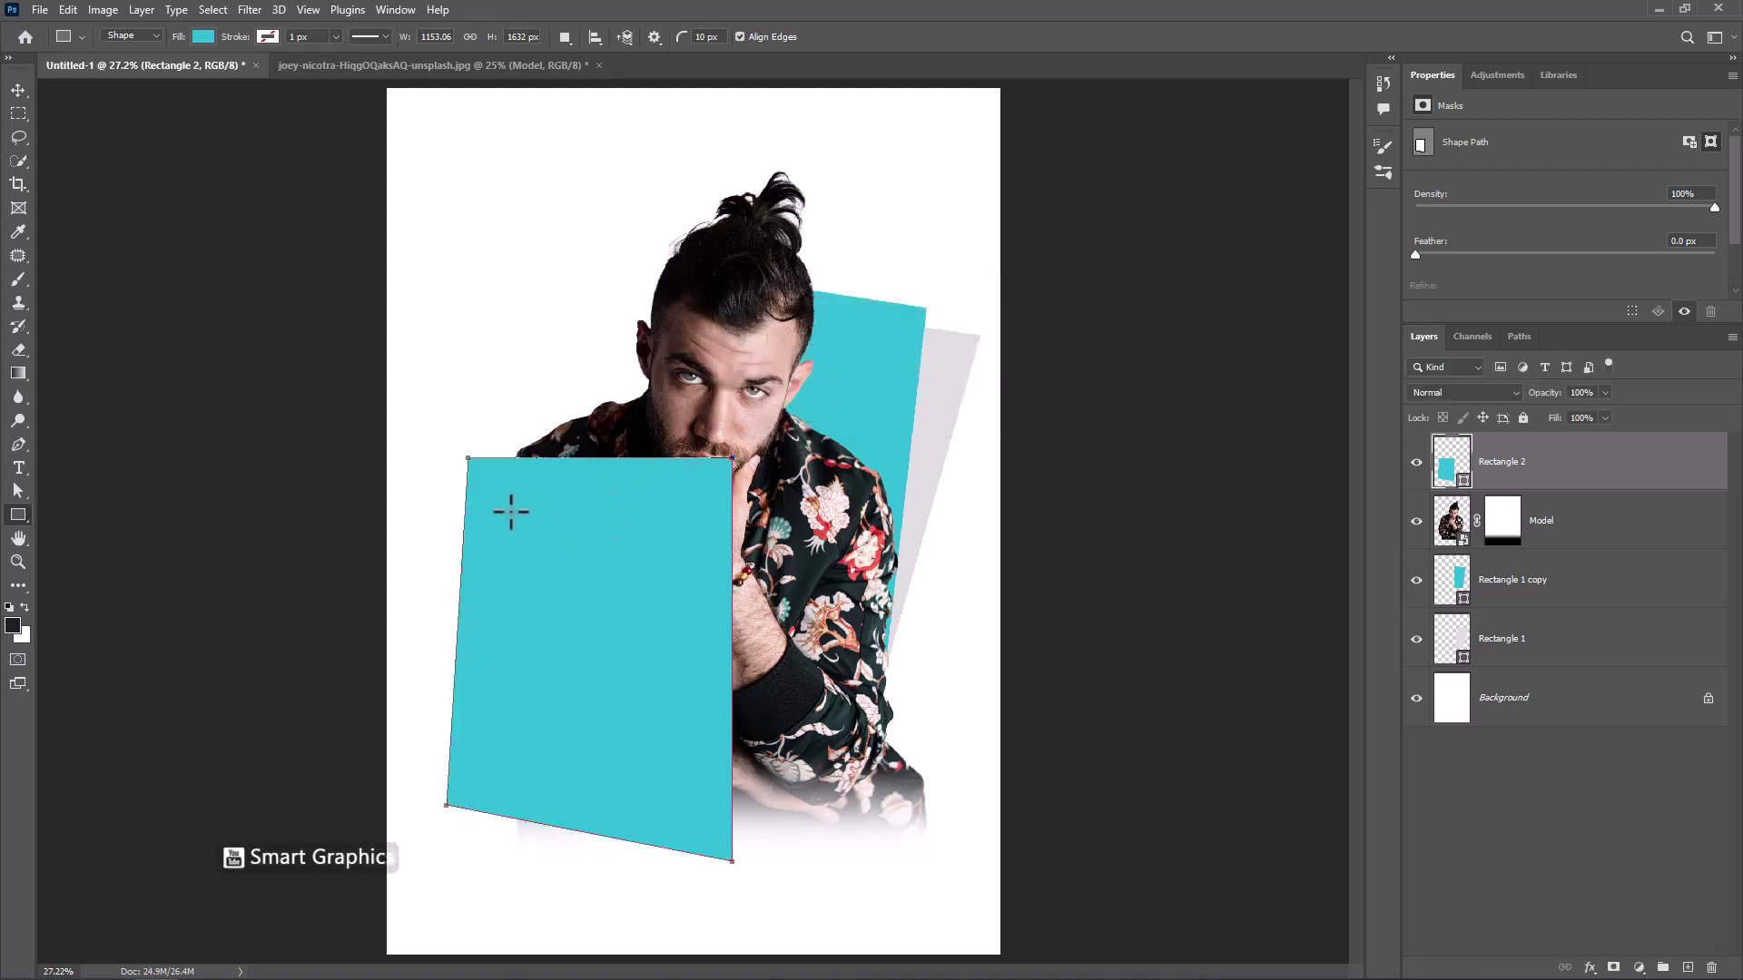
Raise the shape's top-left anchor point and duplicate it as Rectangle 2 copy
left_click(20, 492)
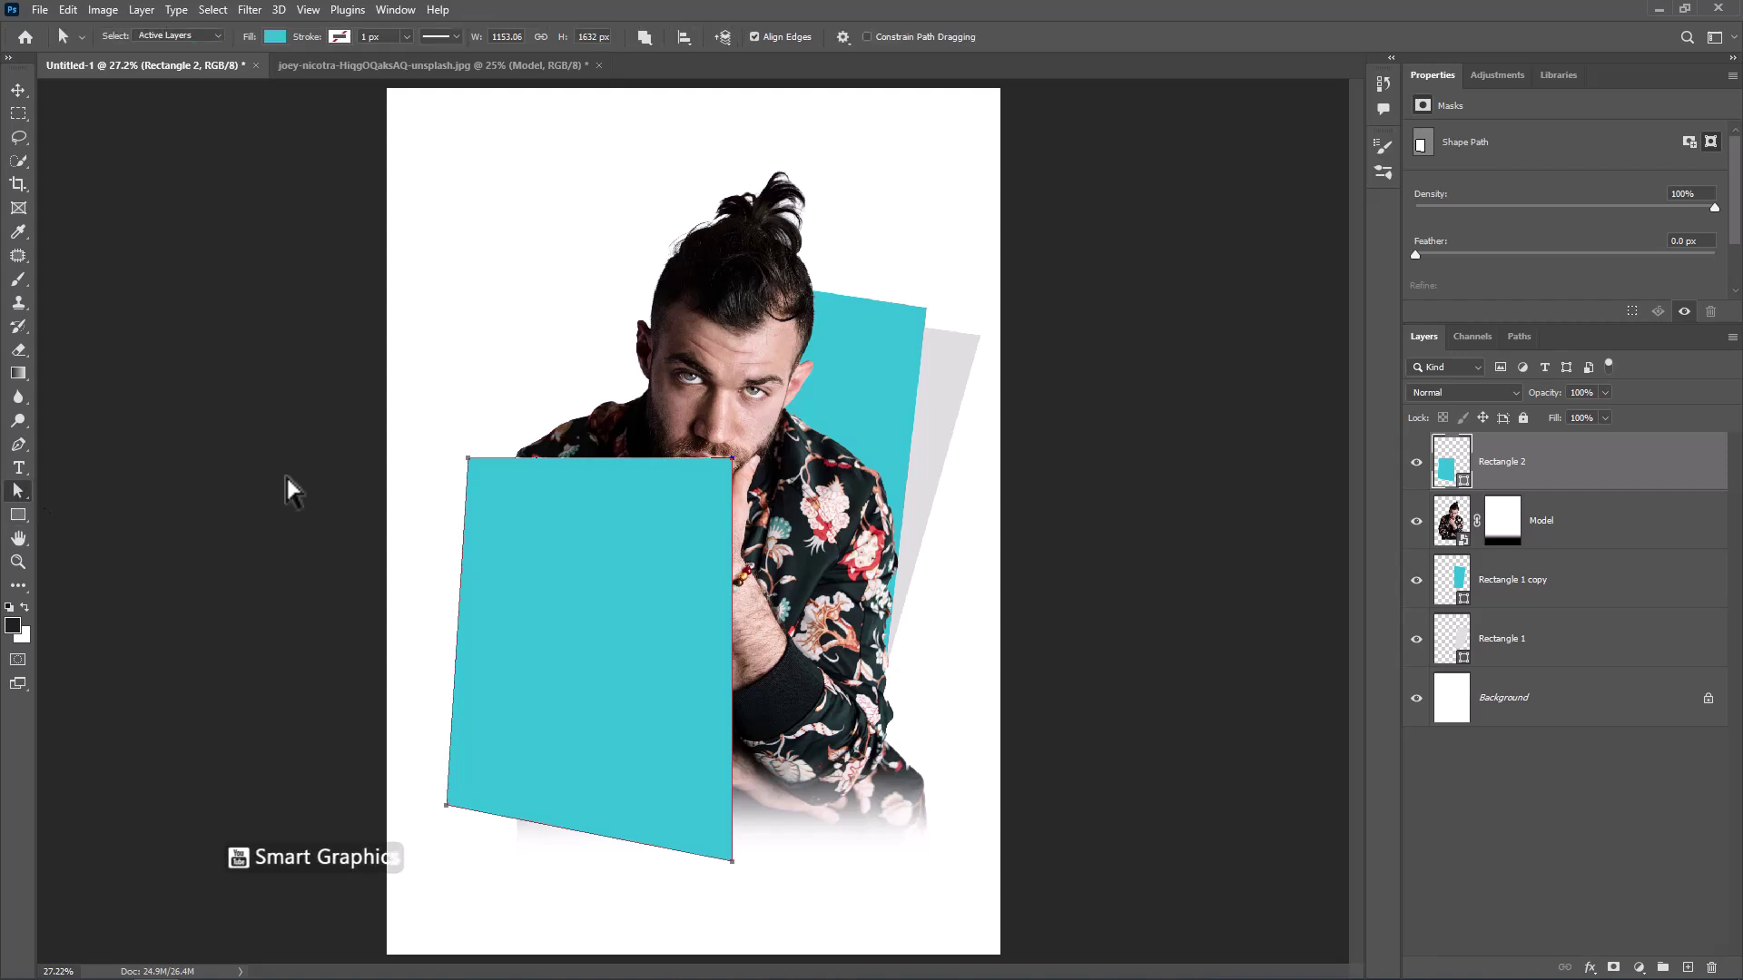
mouse_move(440, 428)
left_mouse_down()
mouse_move(500, 495)
mouse_move(459, 437)
left_mouse_up()
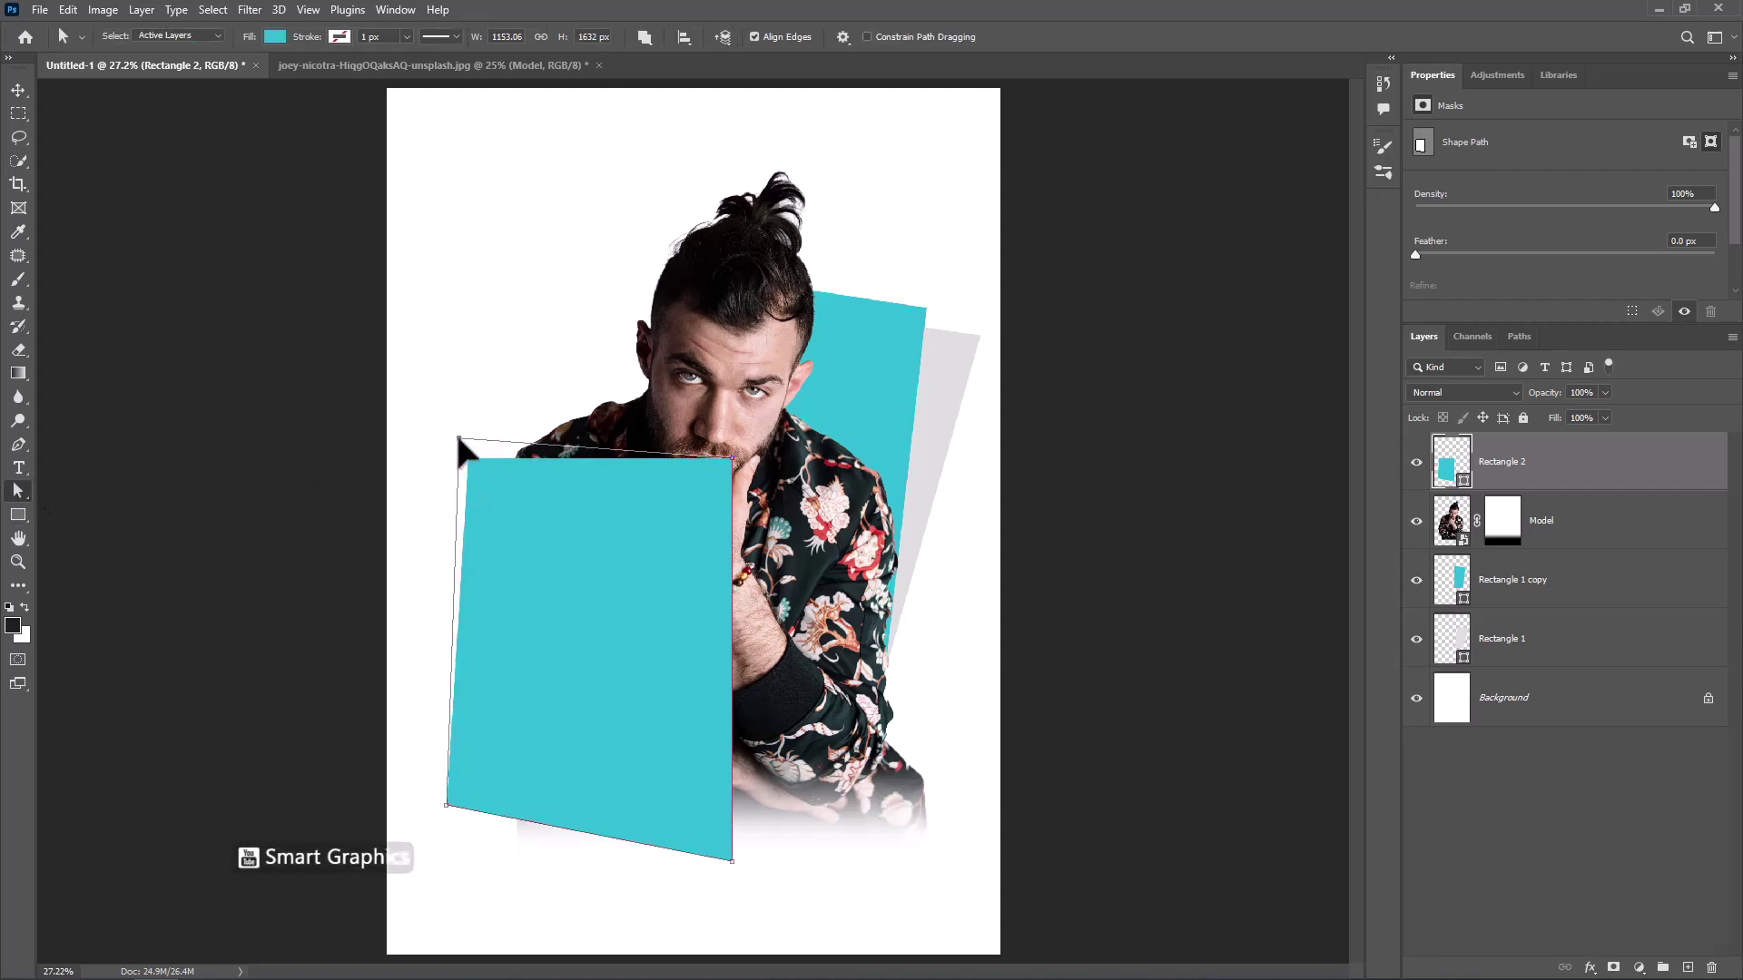
left_click_drag(458, 437, 459, 437)
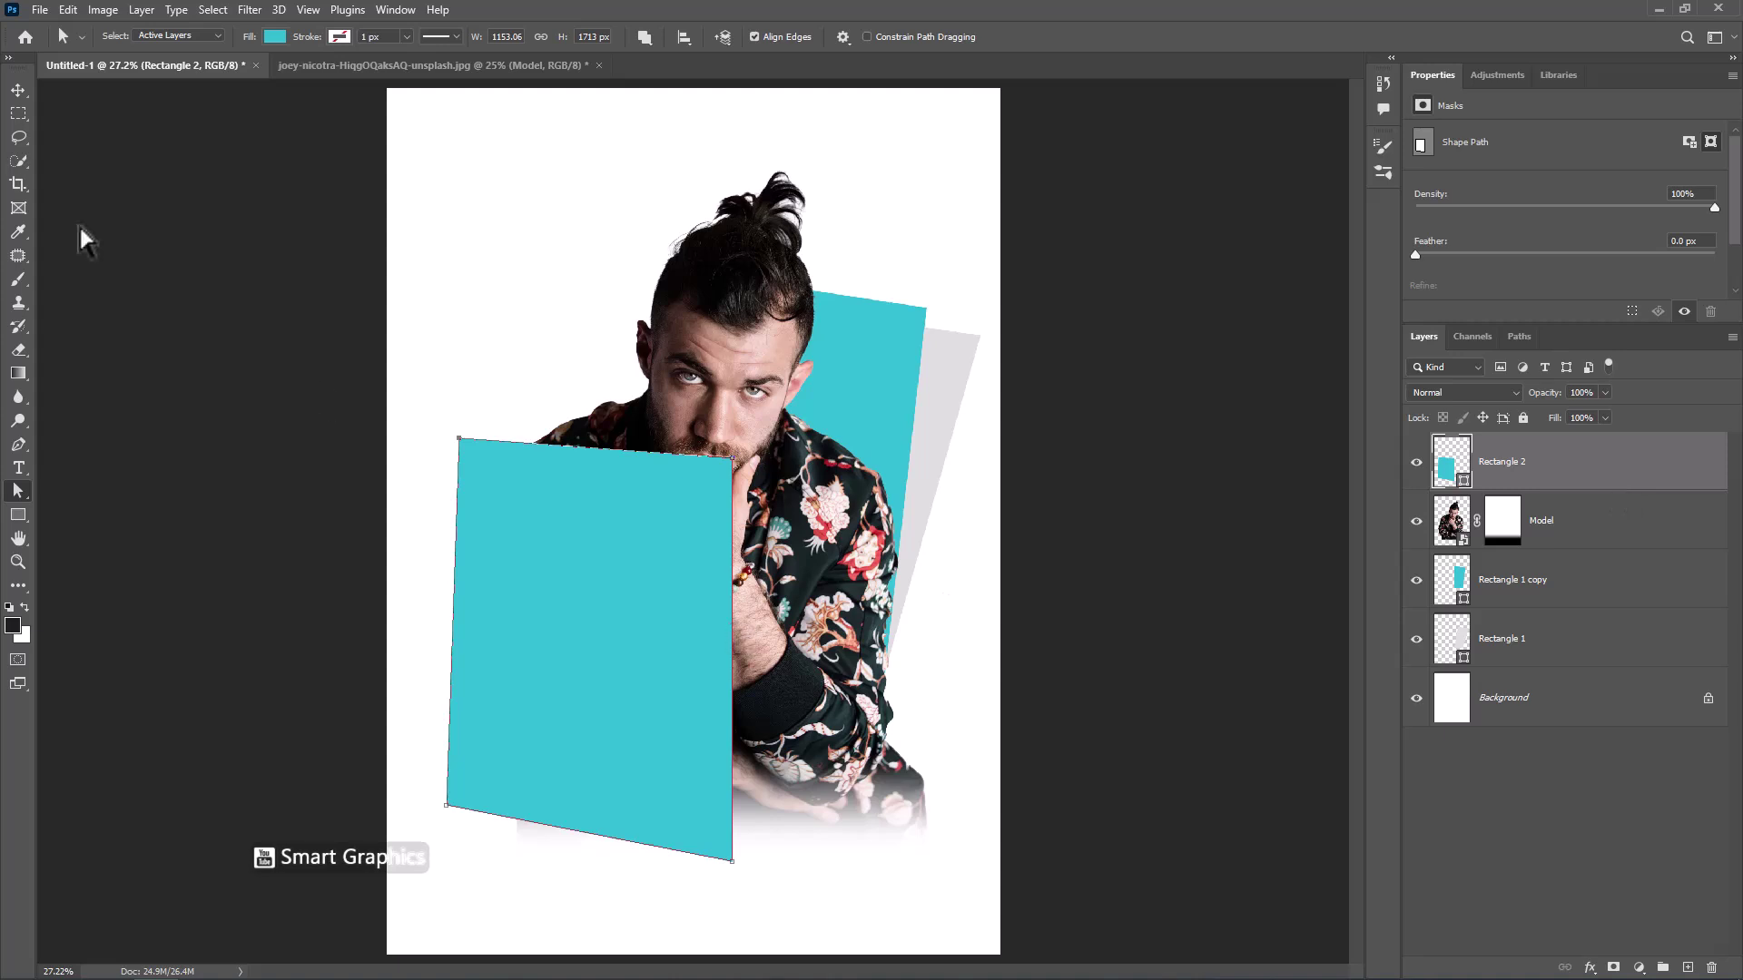
left_click(18, 90)
left_click_drag(1576, 467, 1687, 968)
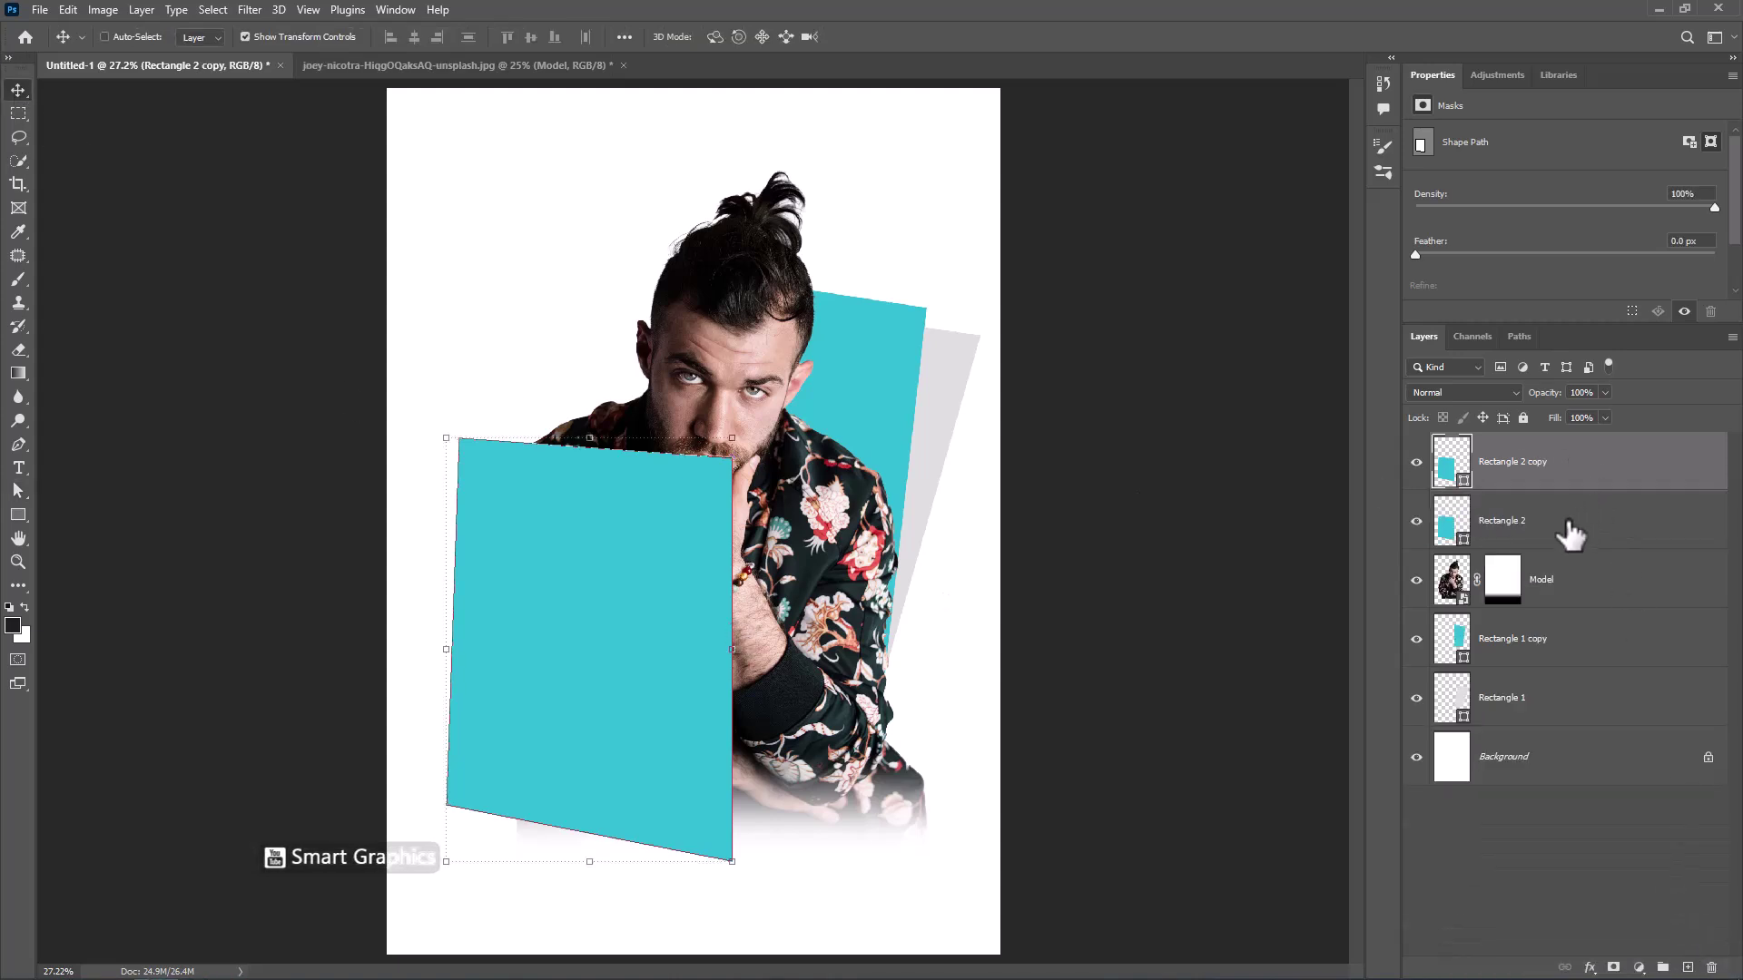
Pull Rectangle 2's bottom-left corner out to the left and refill it light grey #dedede
left_click(1575, 526)
left_click(590, 445)
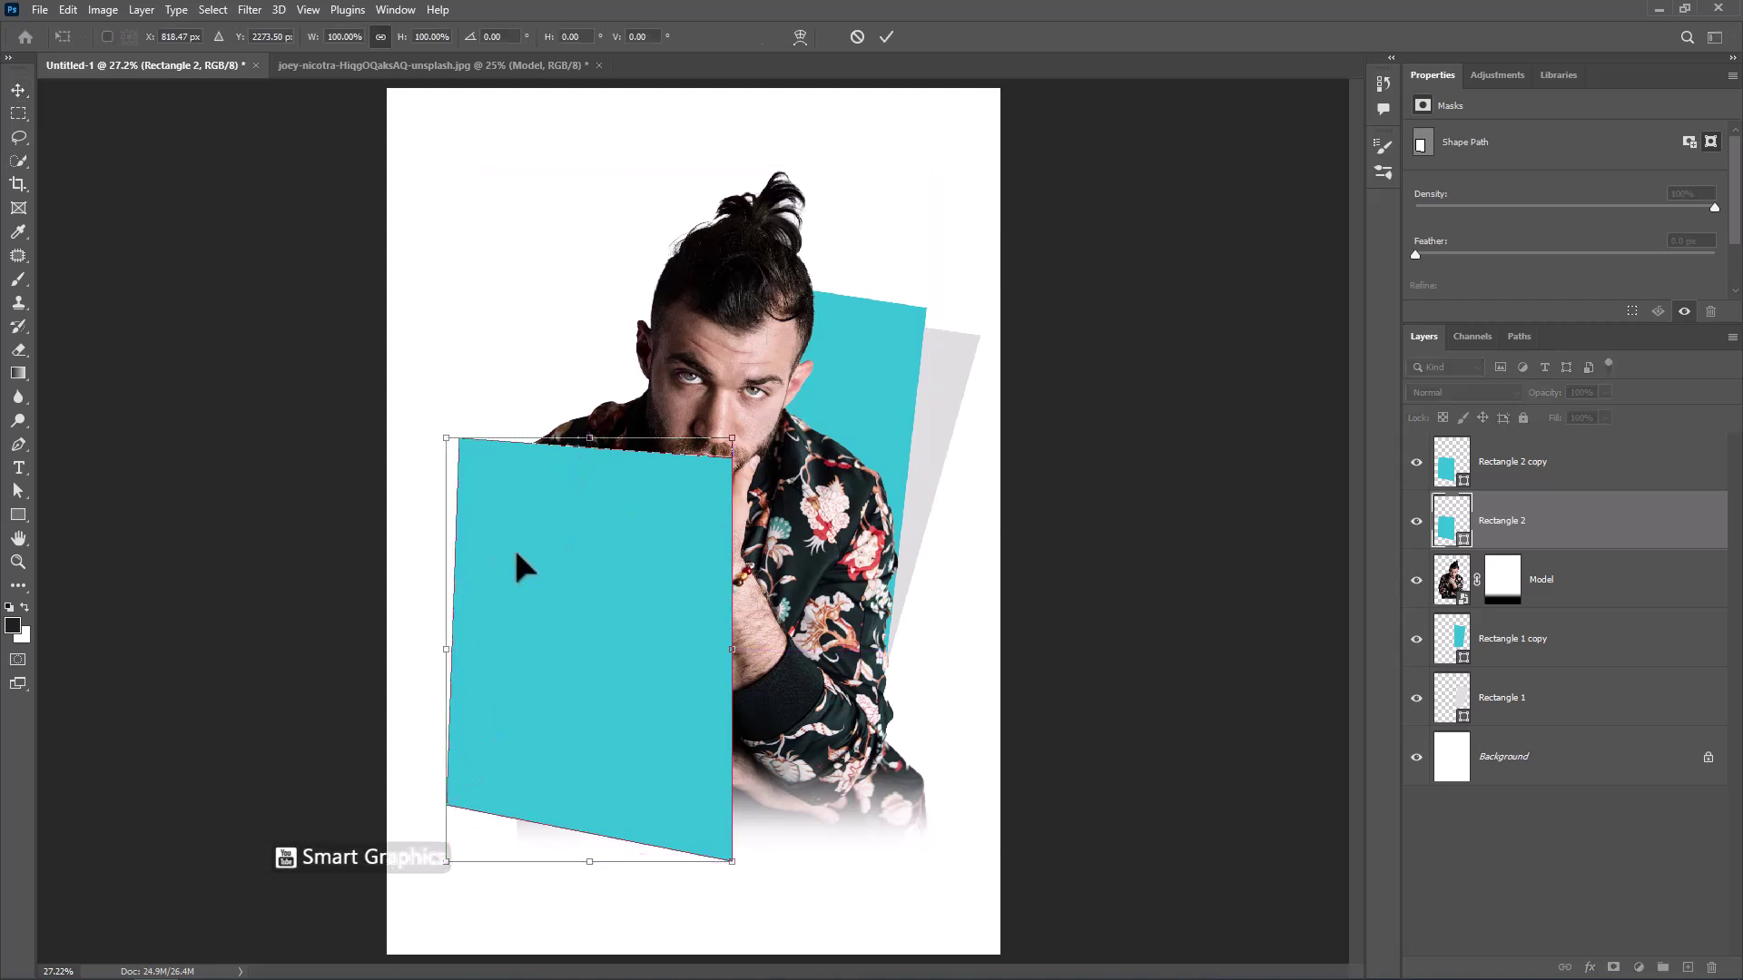
left_click_drag(446, 862, 396, 766)
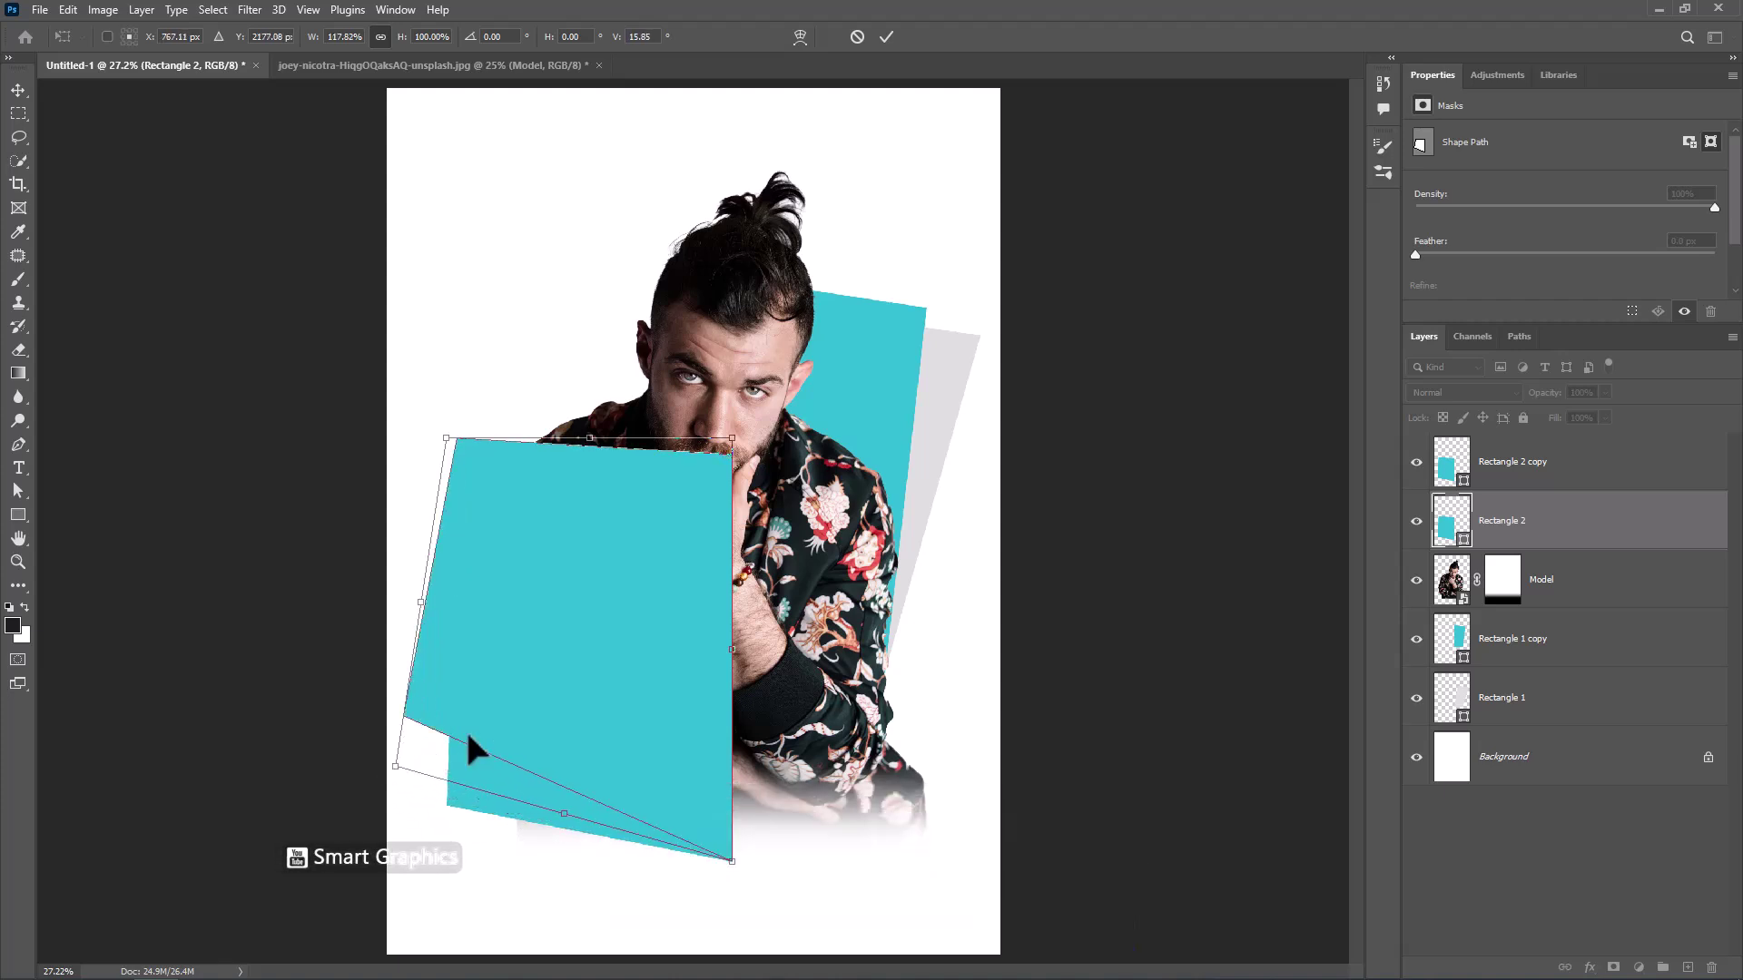
left_click(876, 38)
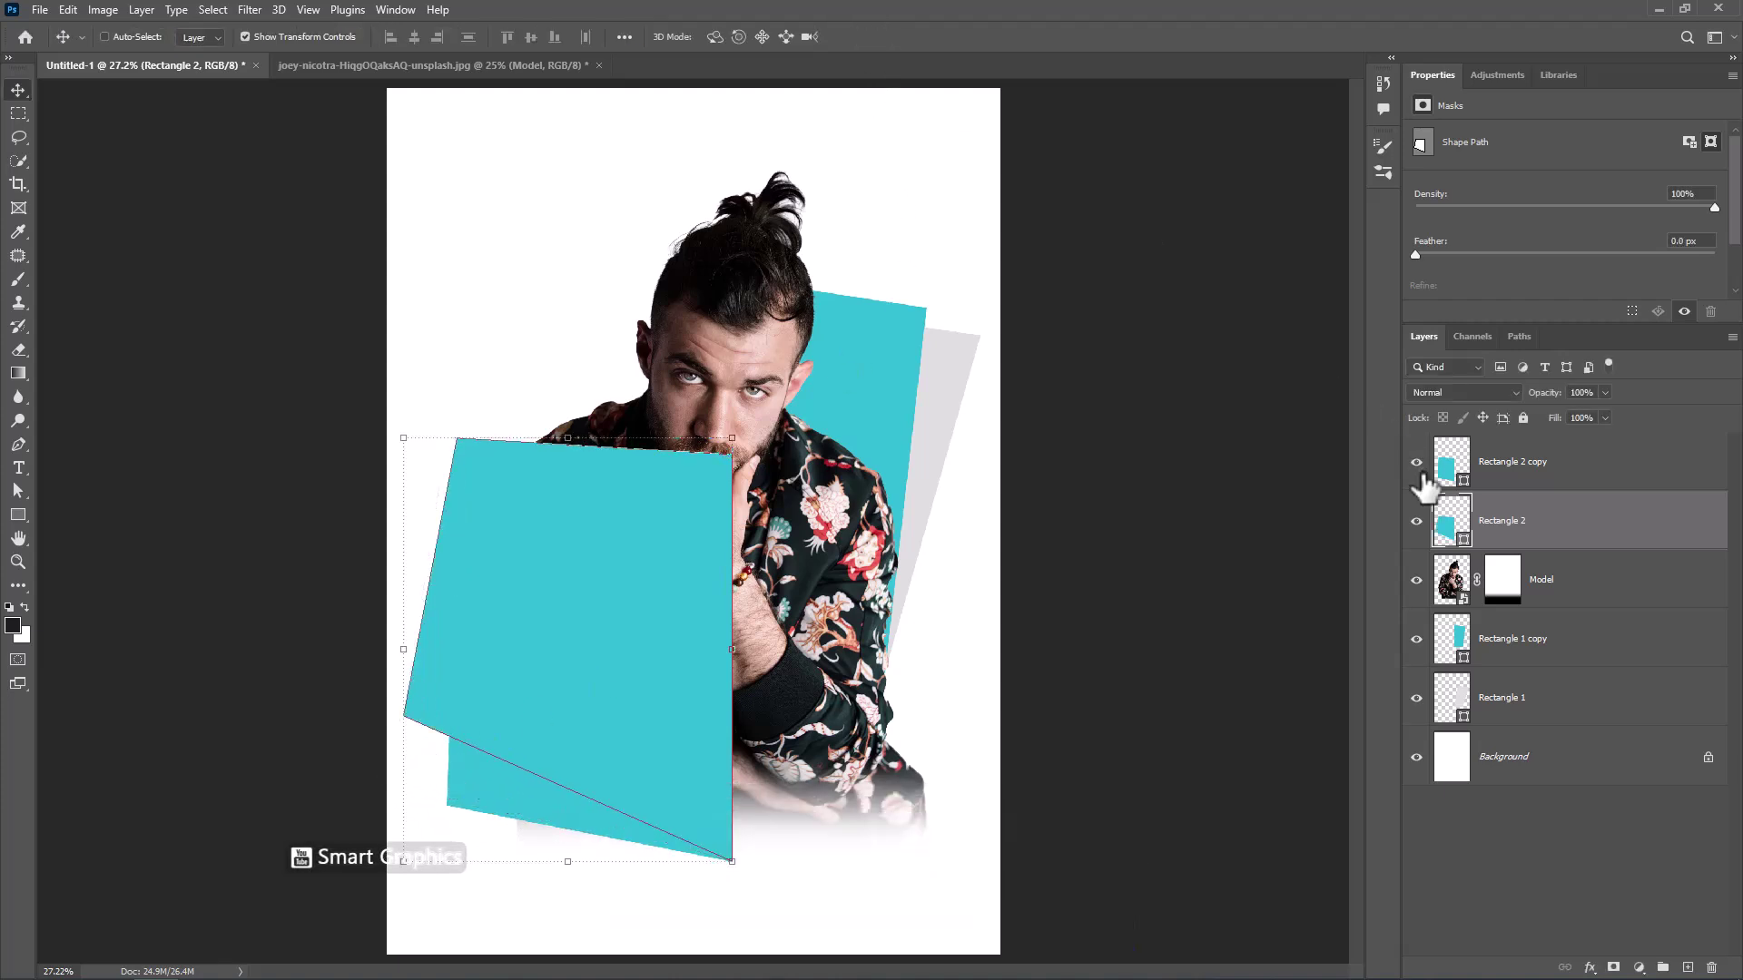
double_click(1450, 521)
left_click(972, 374)
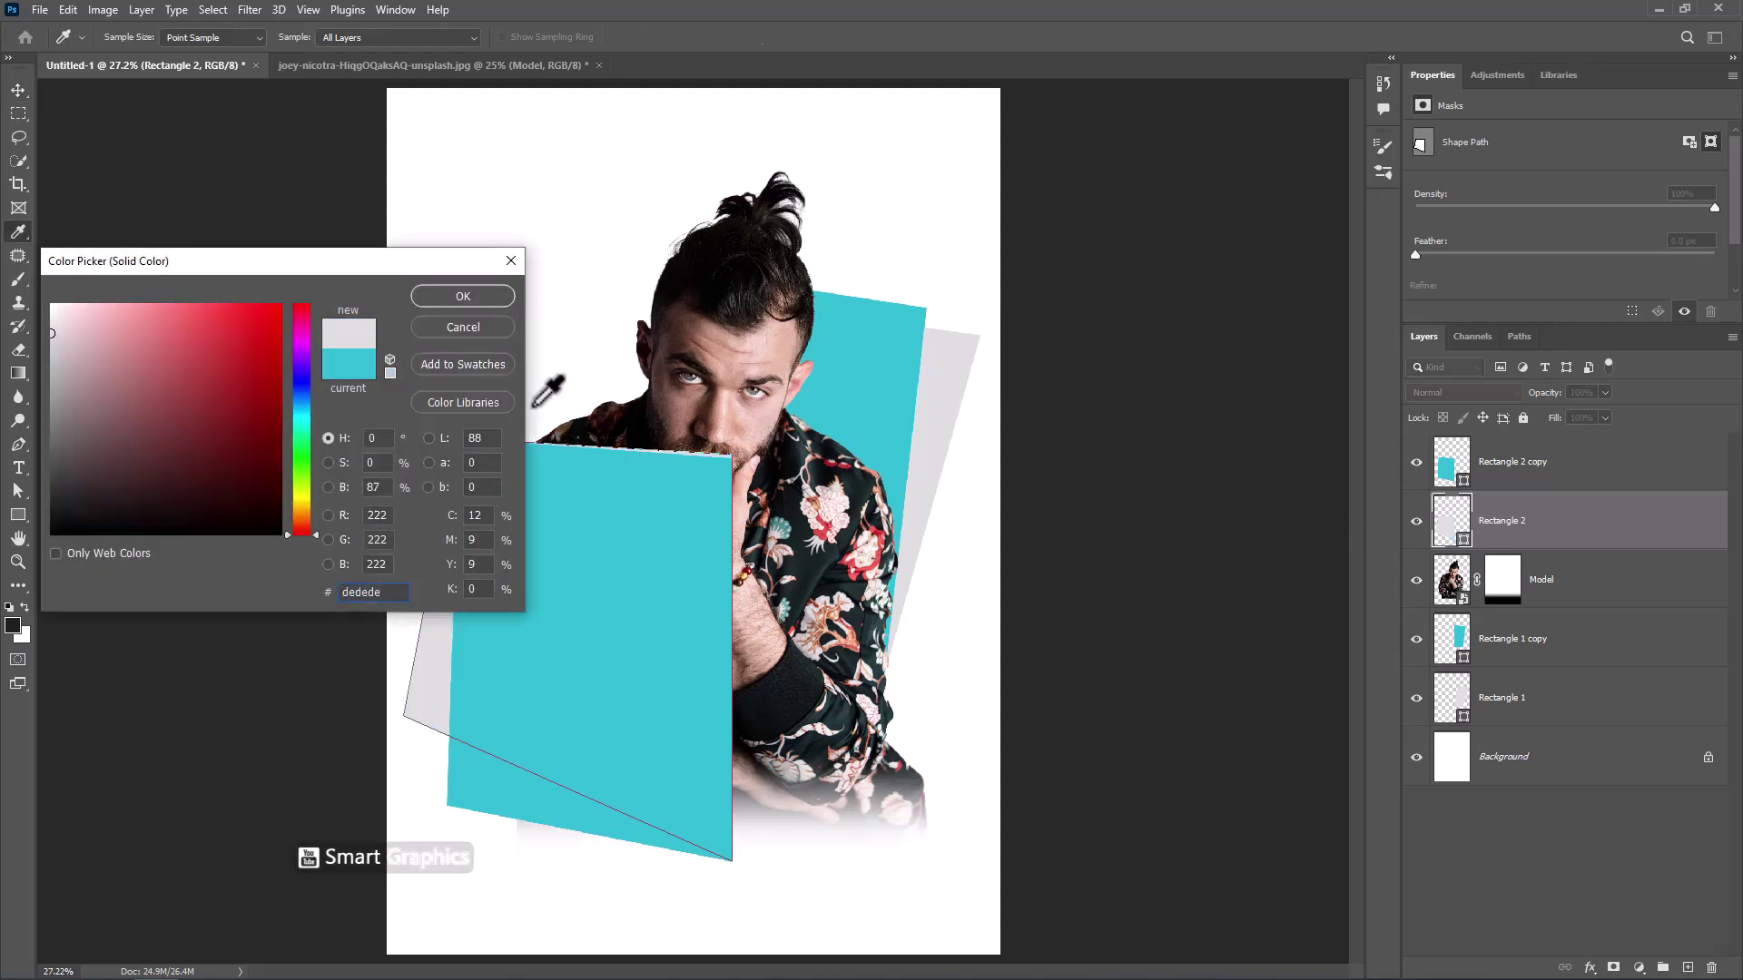
left_click(454, 296)
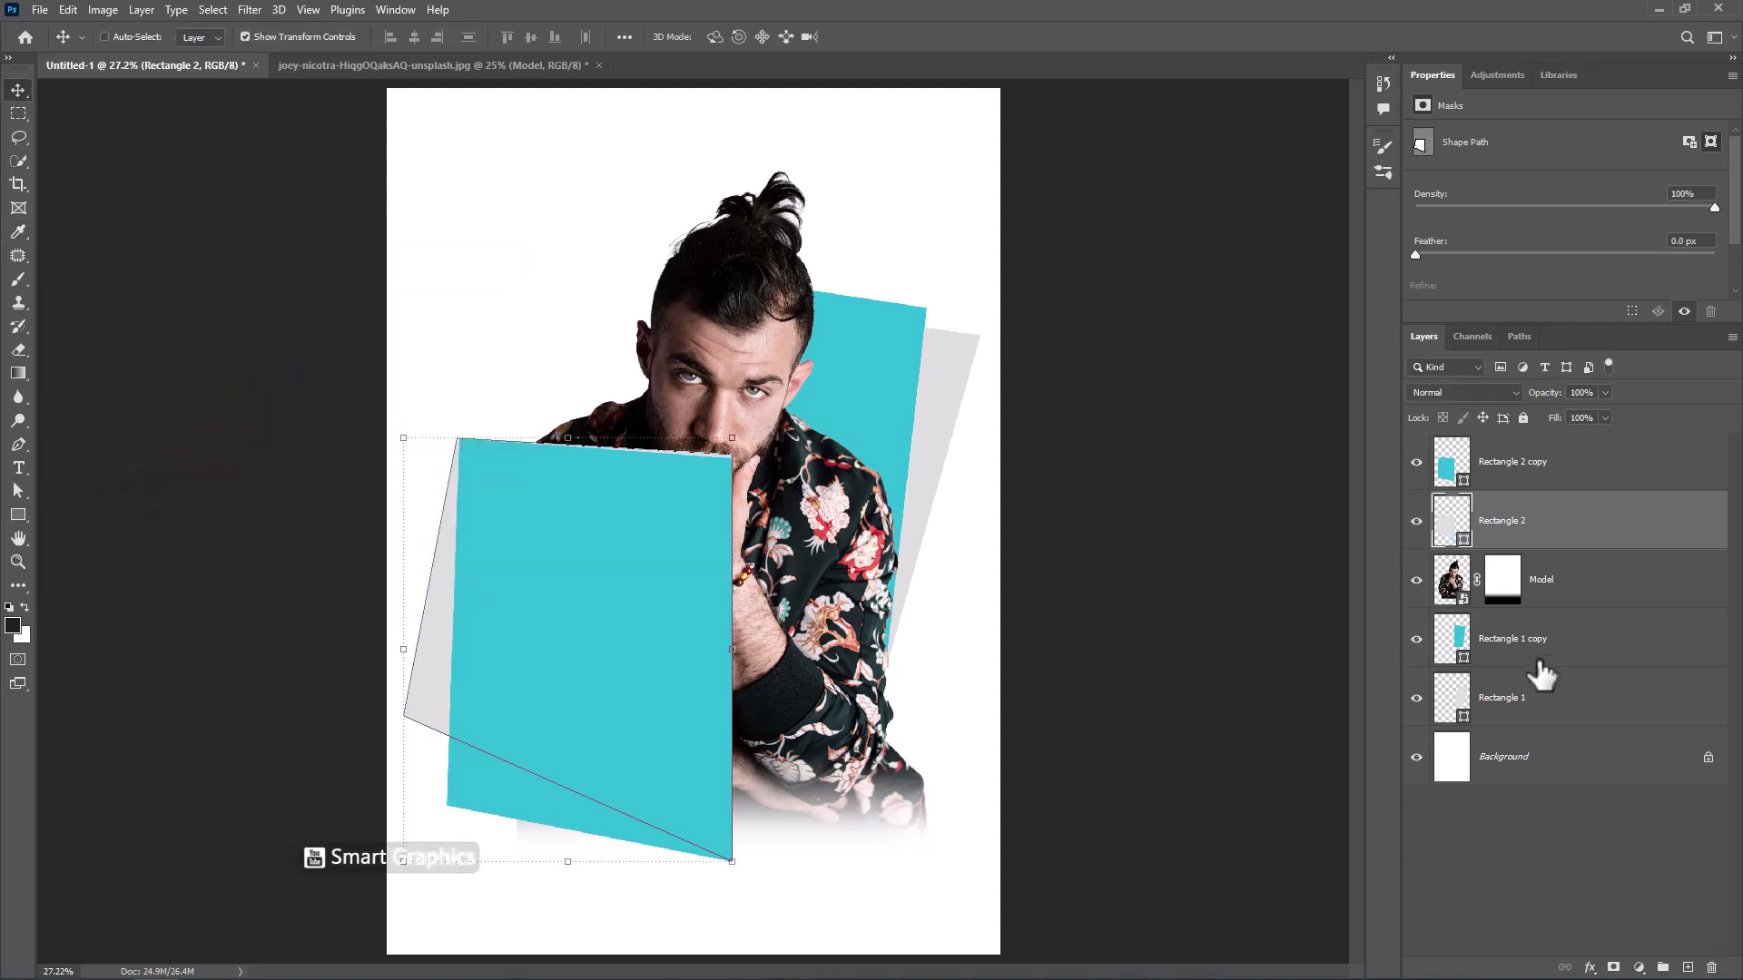
Set the Rectangle 2 copy teal panel's blend mode to Multiply
left_click(1647, 467)
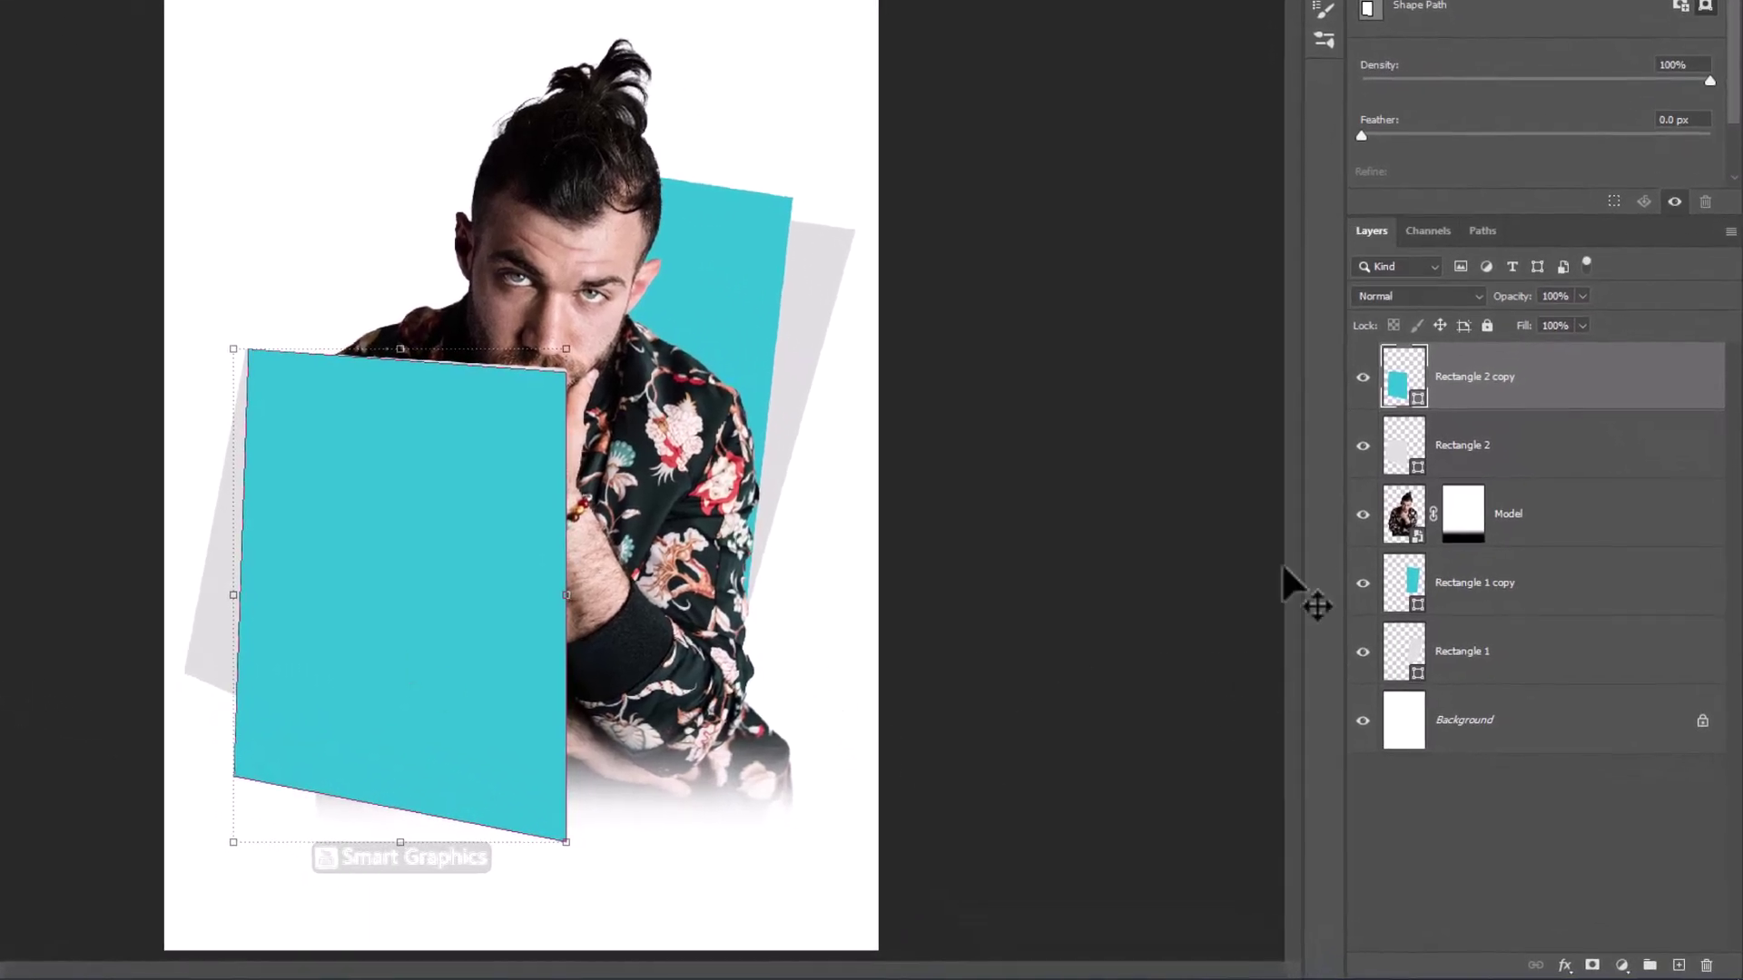
left_click(1443, 295)
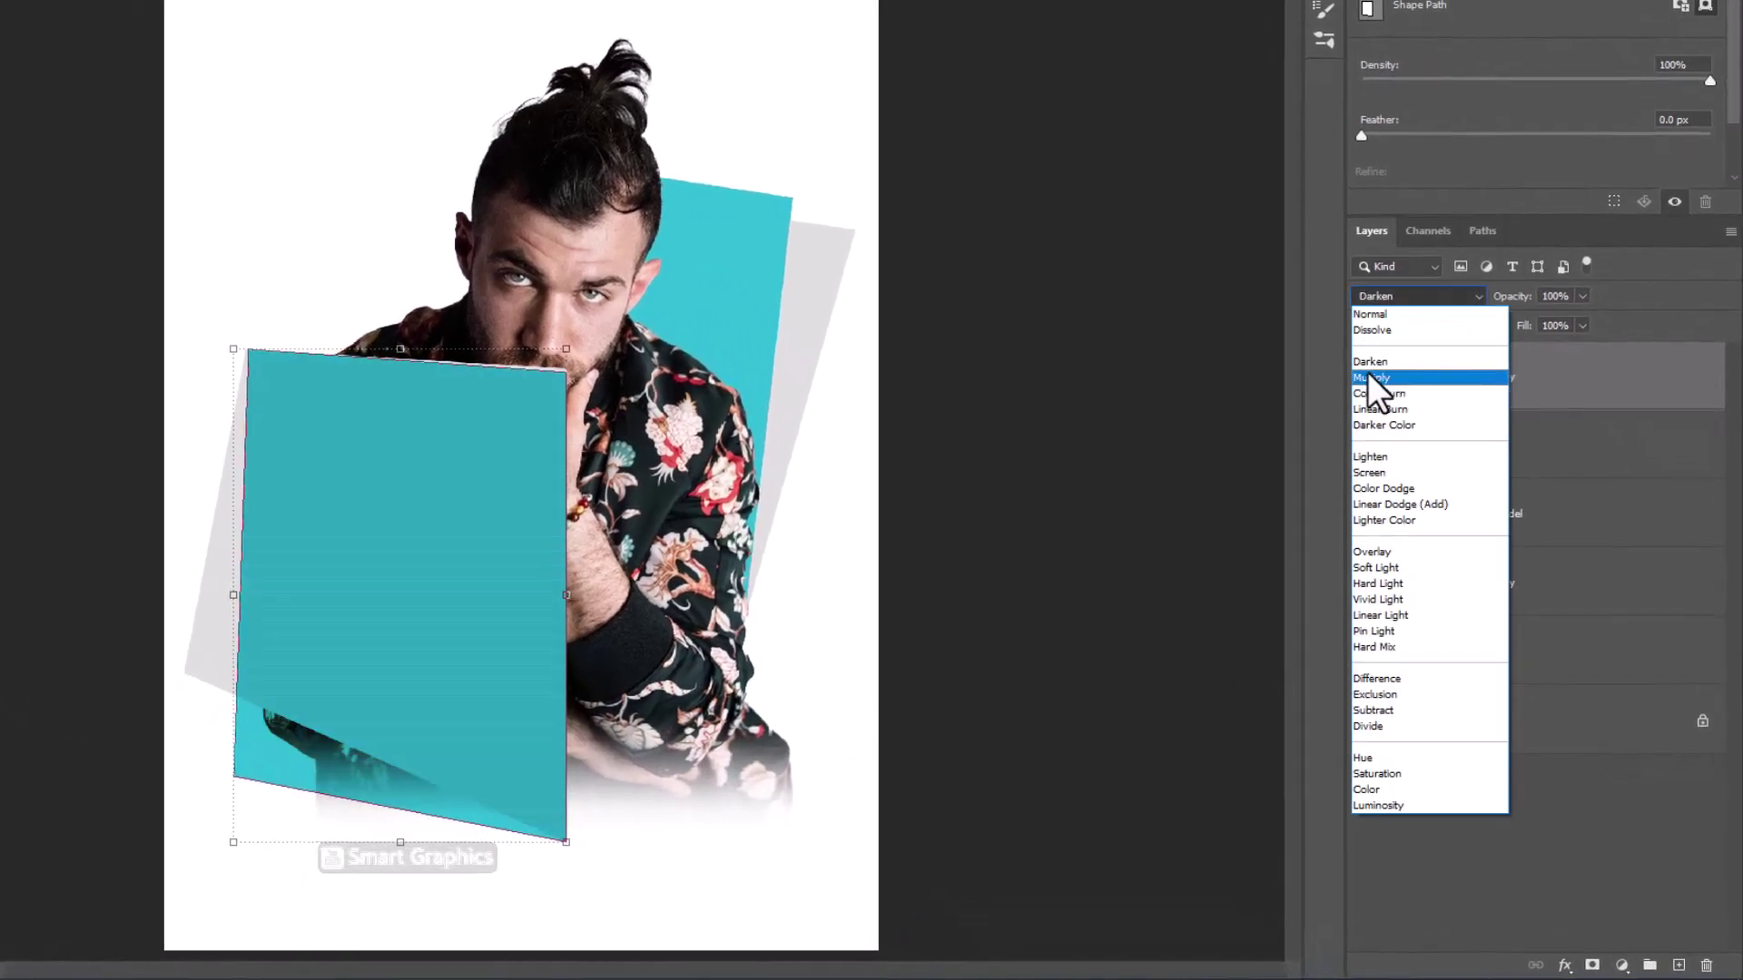
left_click(1370, 377)
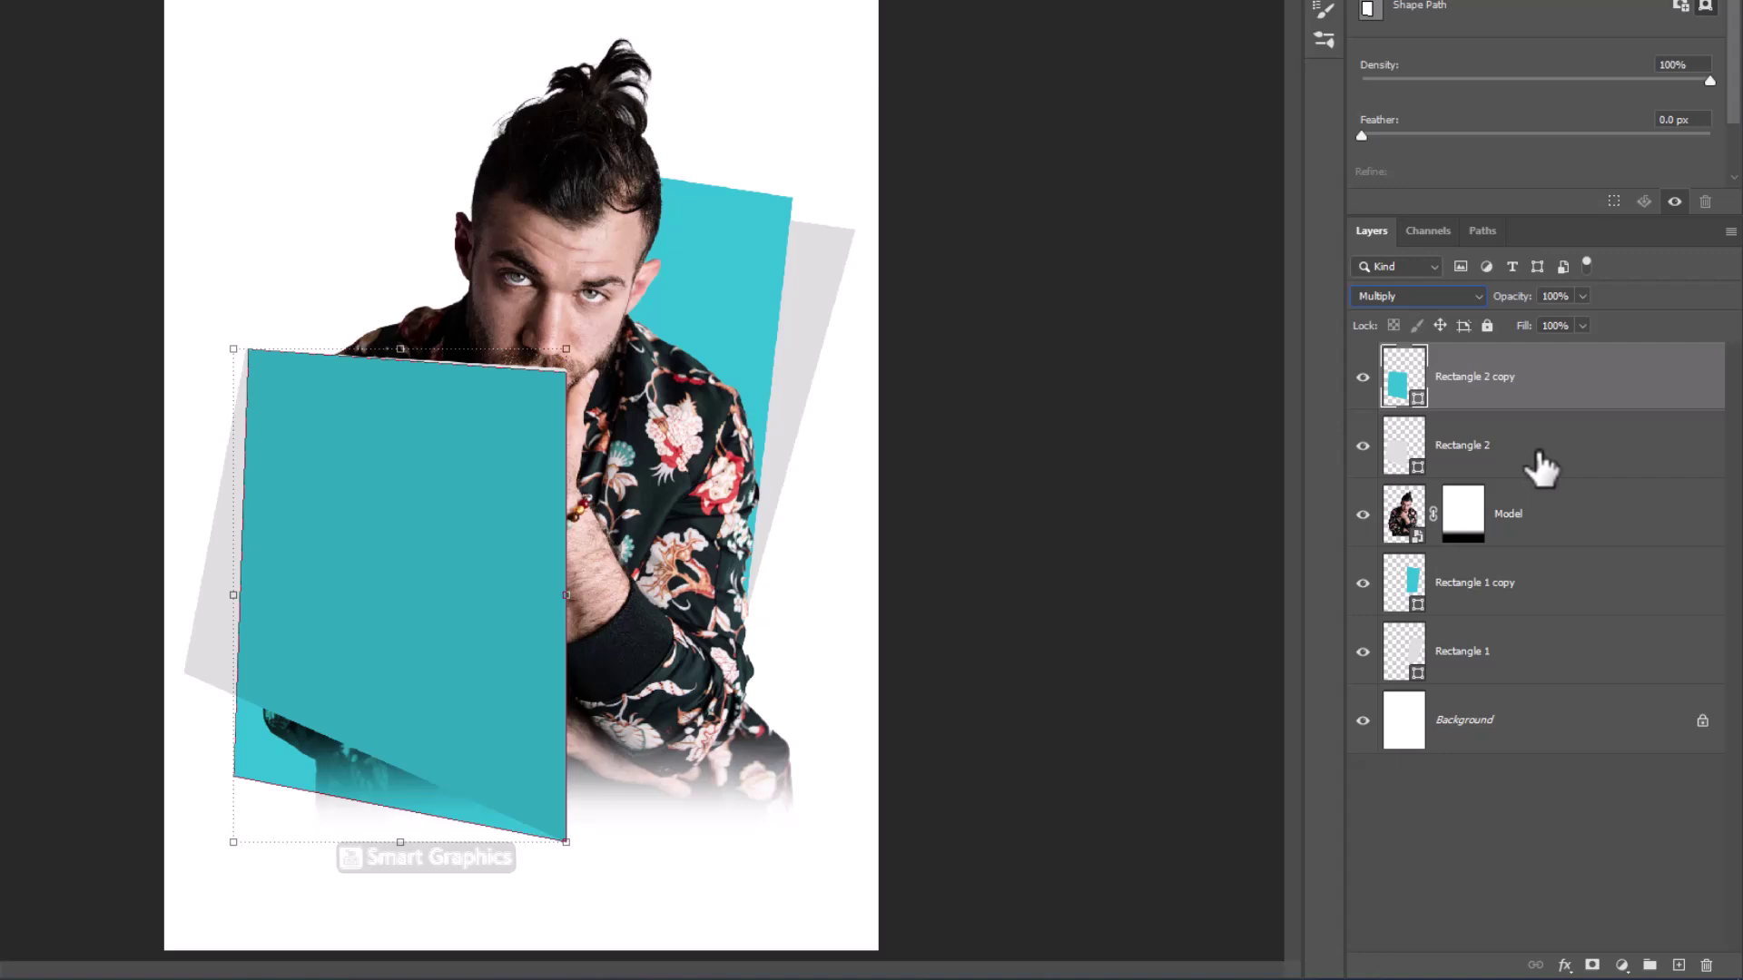
Move Rectangle 2 below the Model layer and draw a teal bar across the model's lower body
left_click_drag(1540, 467, 1485, 570)
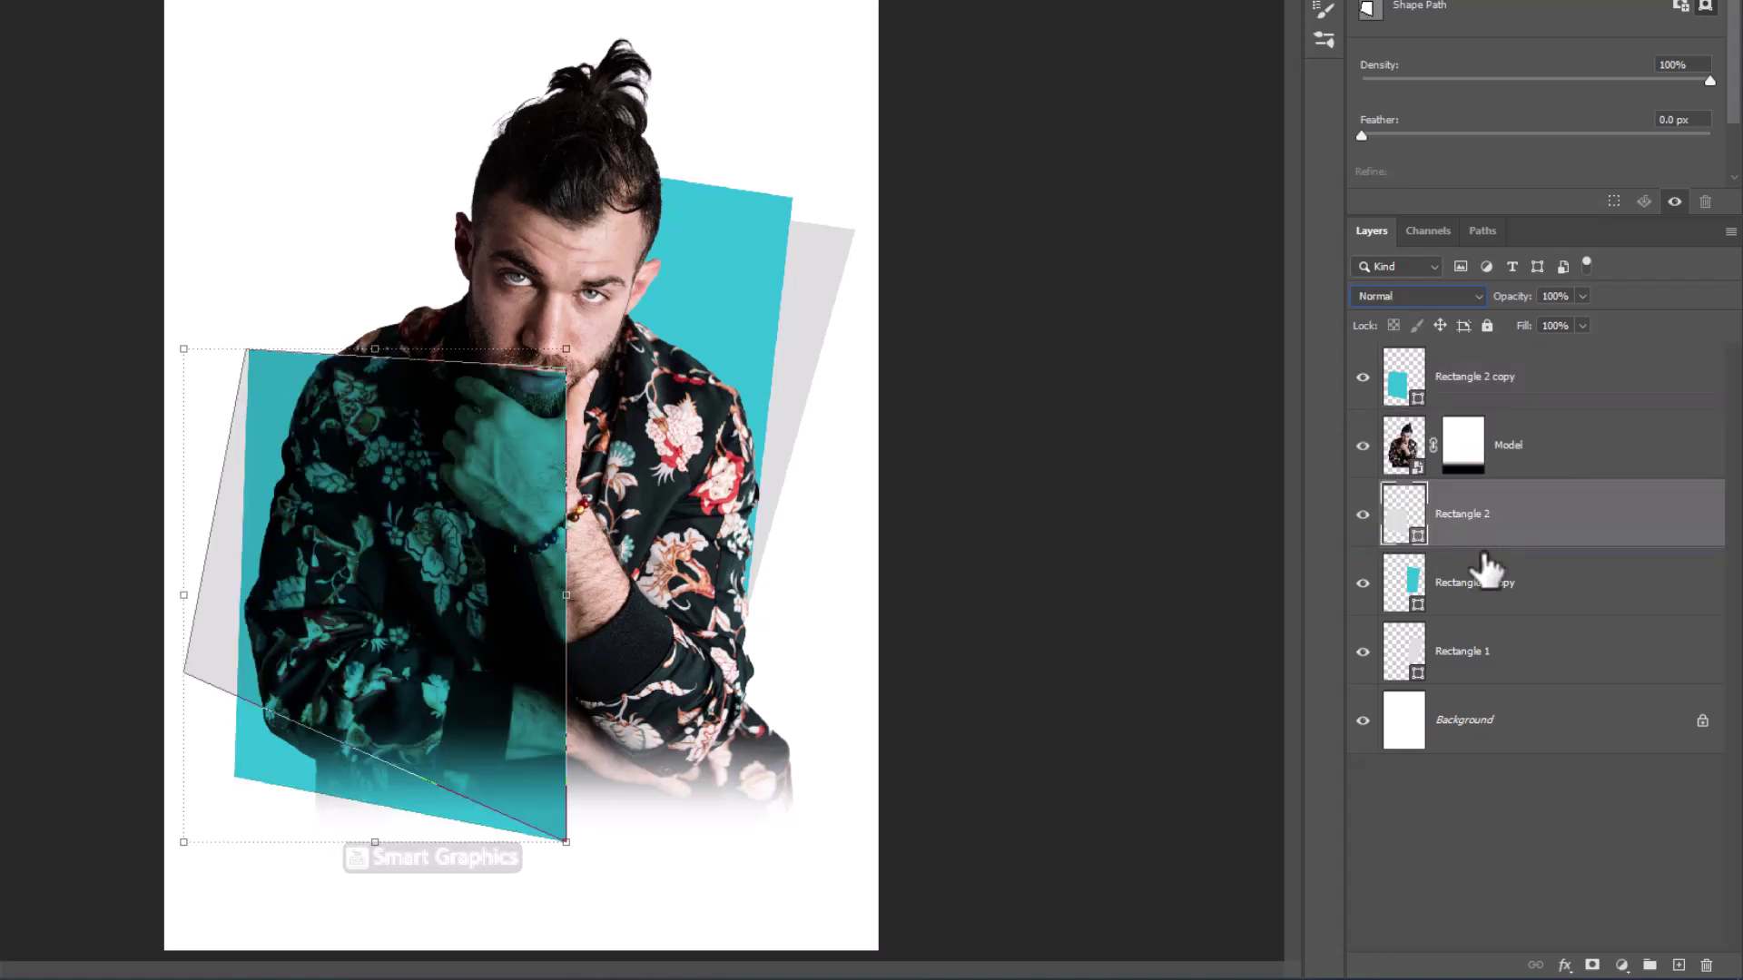
left_click(1606, 386)
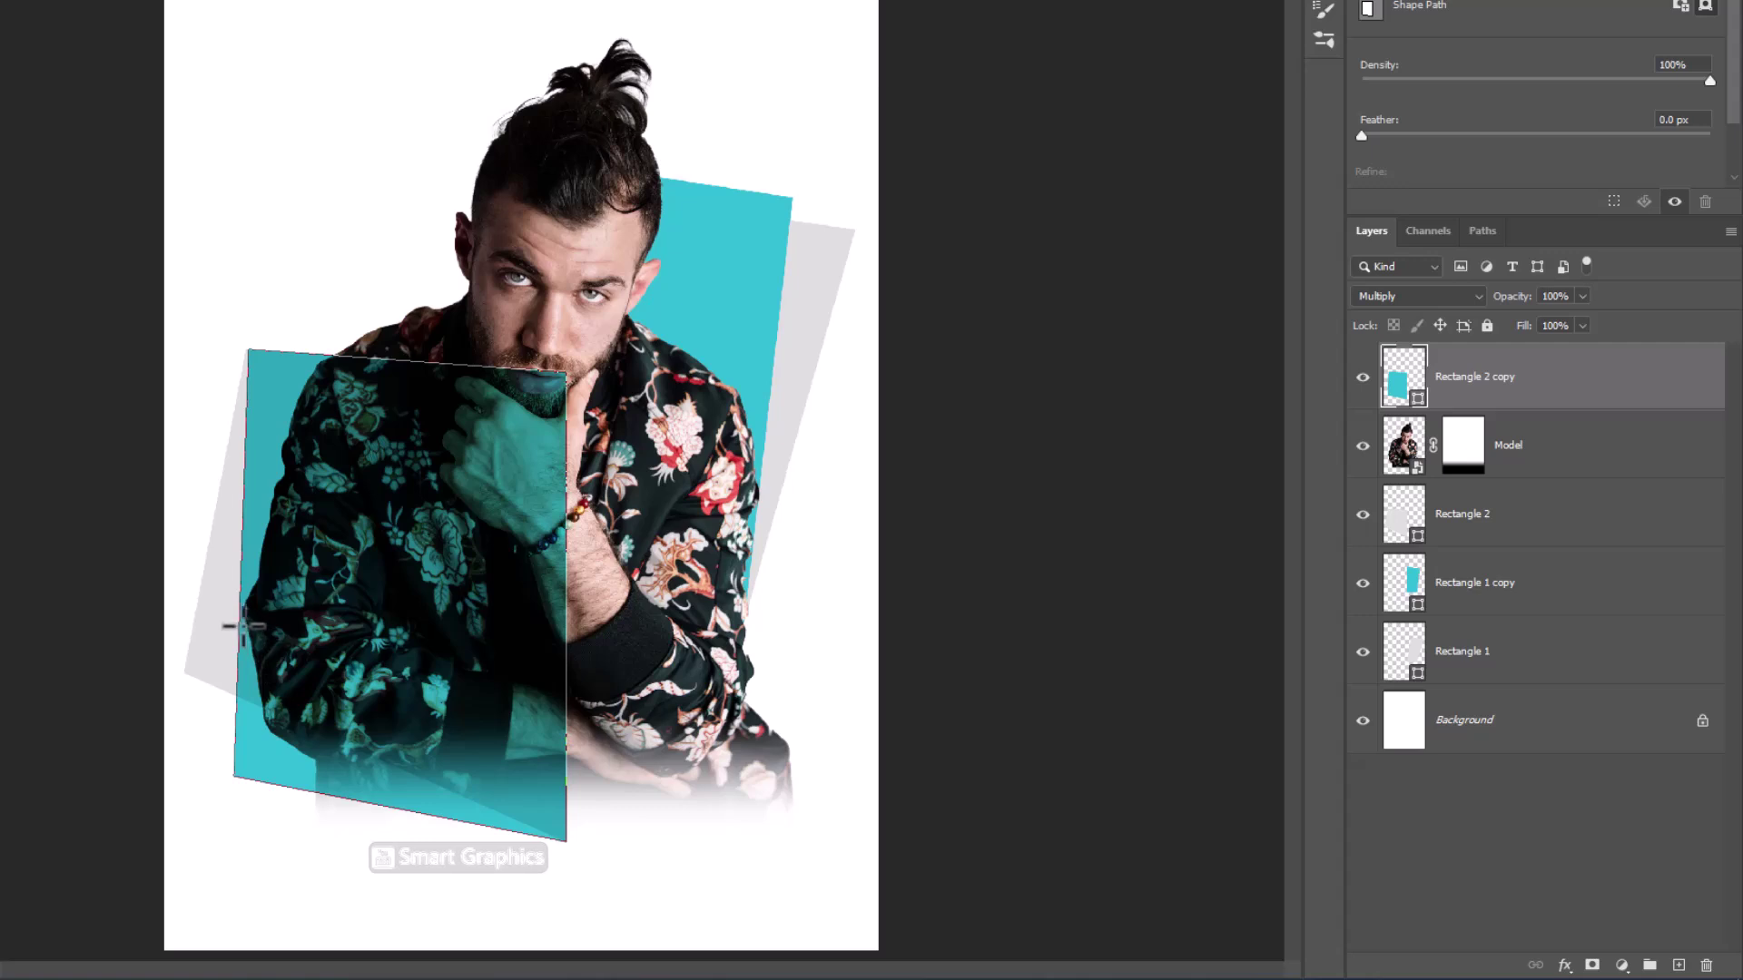
mouse_move(238, 618)
left_mouse_down()
mouse_move(628, 696)
mouse_move(692, 687)
left_mouse_up()
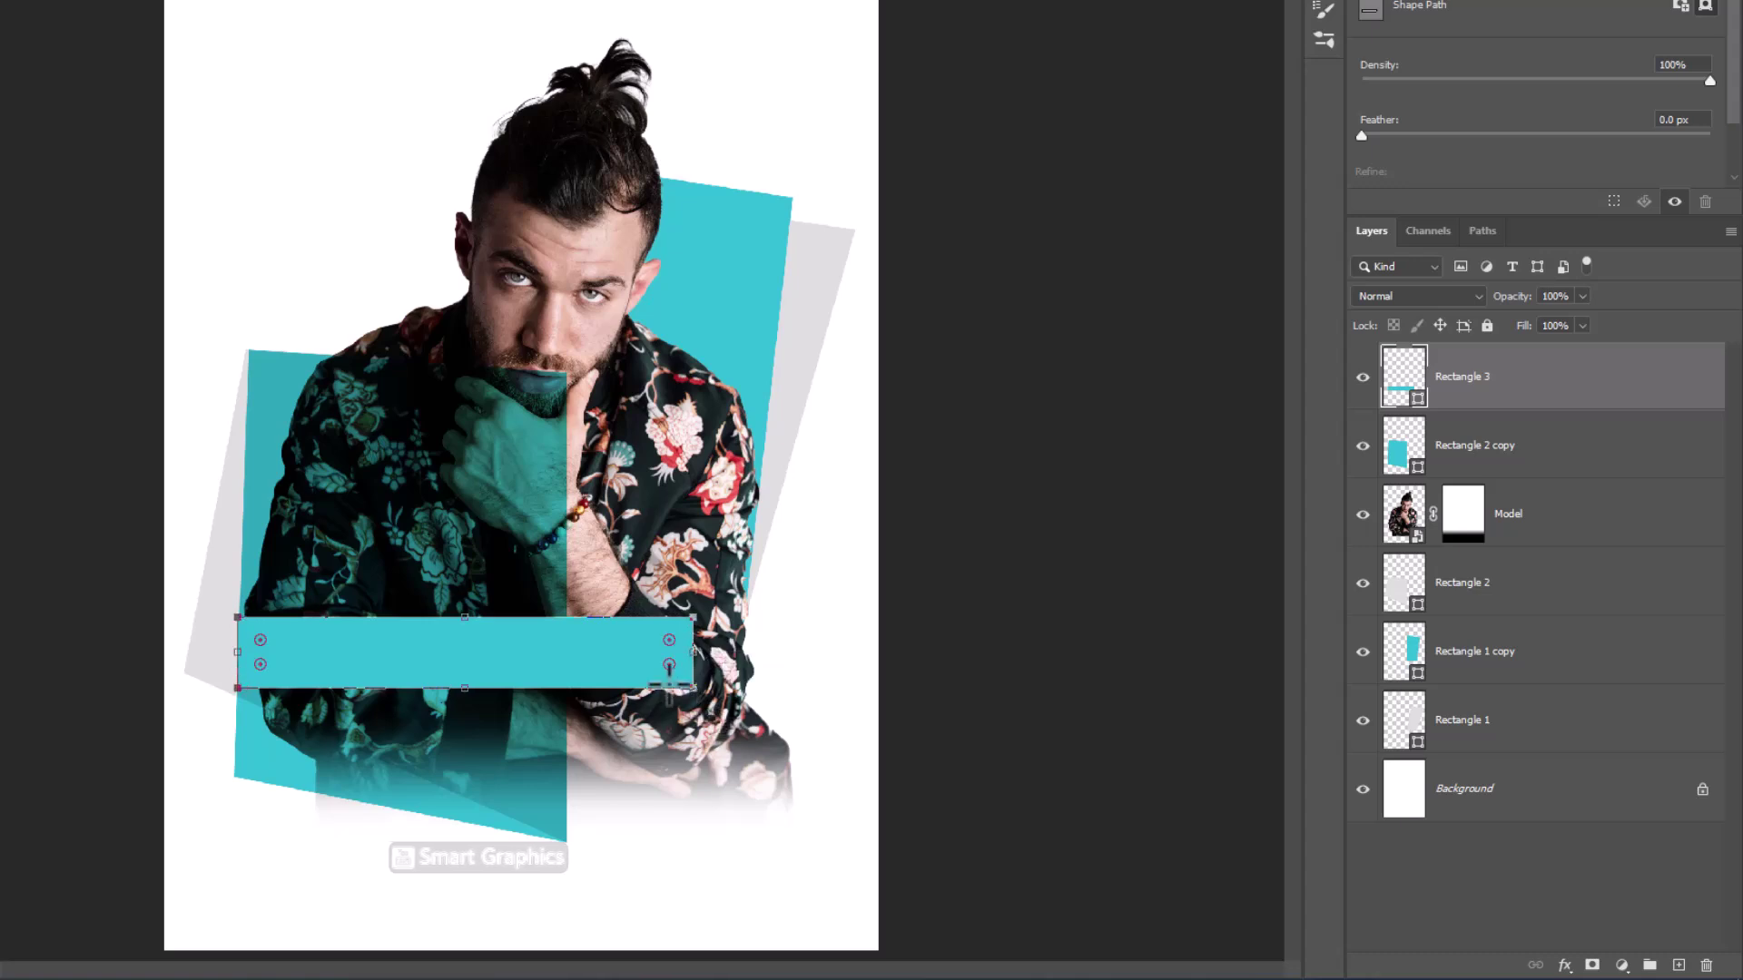
mouse_move(463, 654)
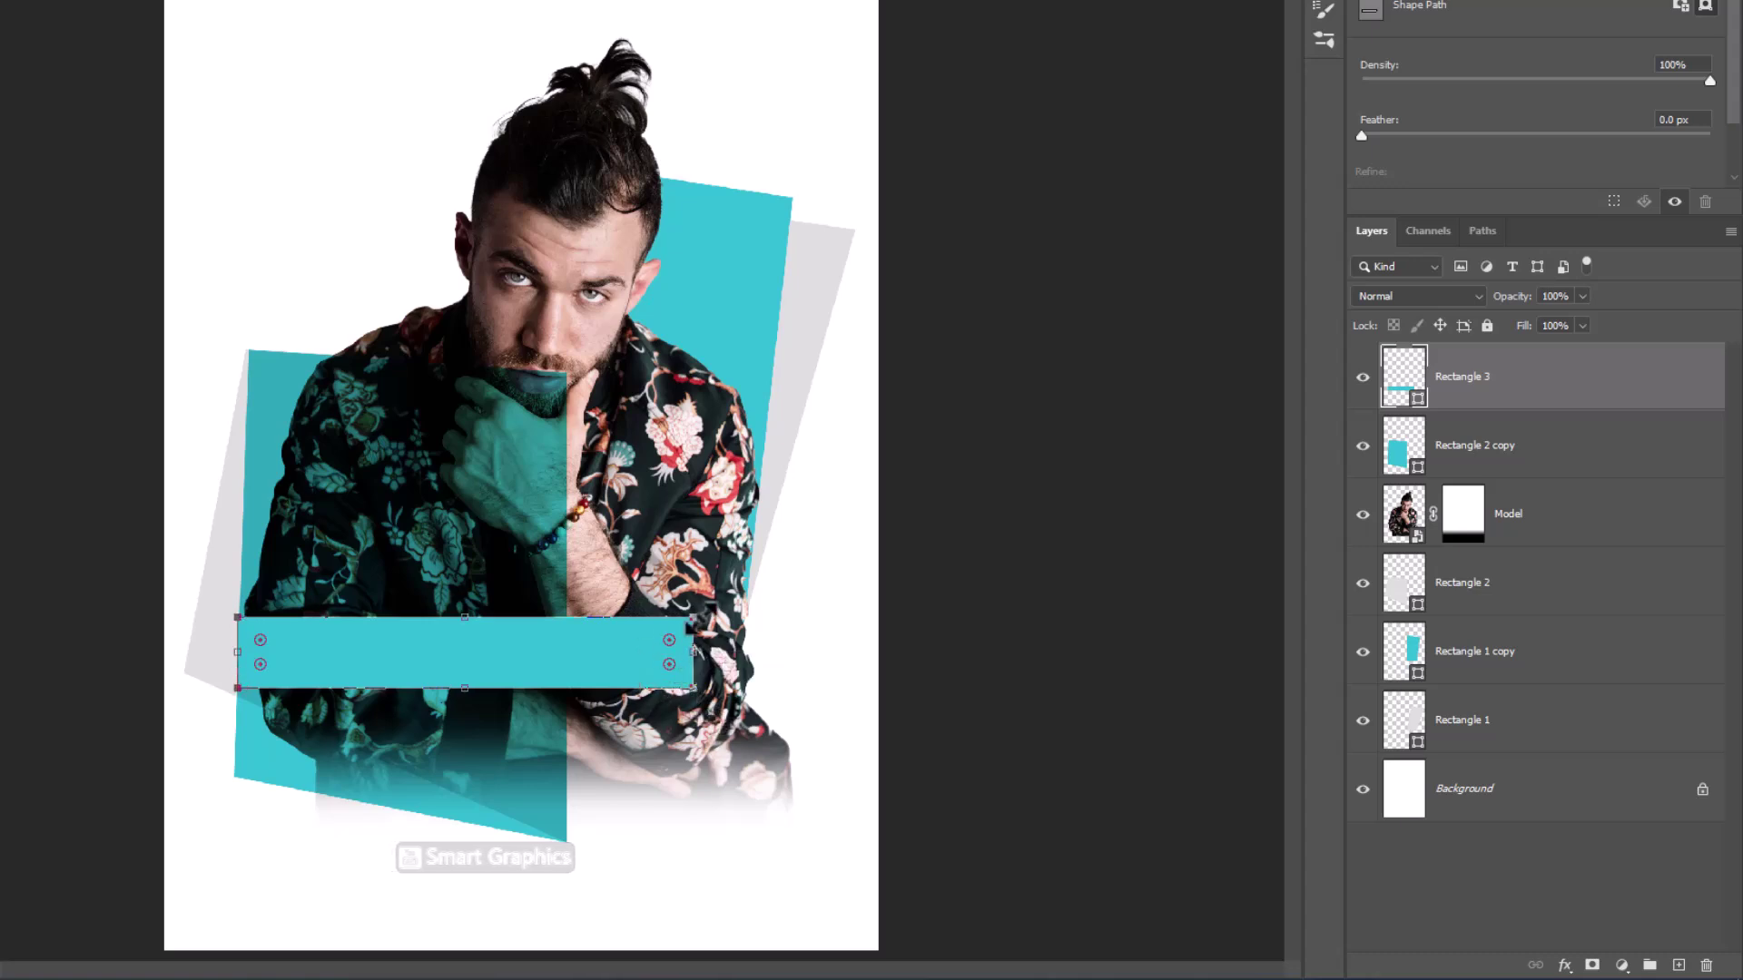
Widen the teal bar rightward and group the model and all shape layers as 'Model and Shapes'
left_click_drag(694, 651, 735, 652)
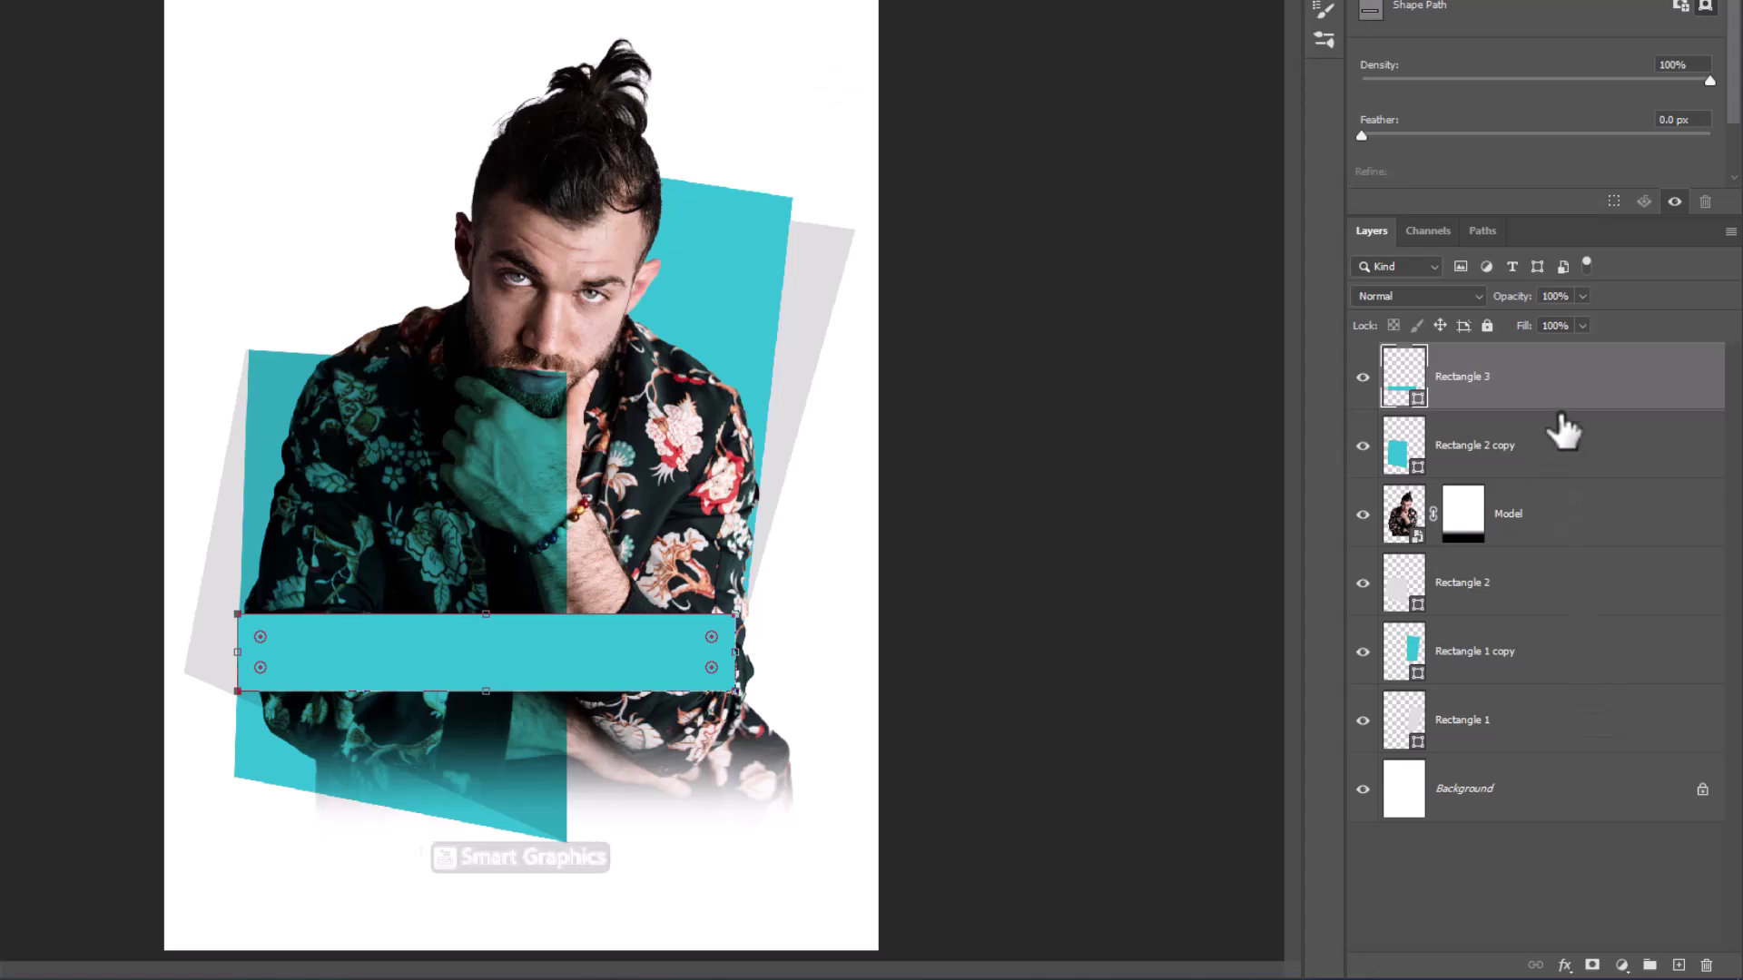
left_click(1470, 720, "shift")
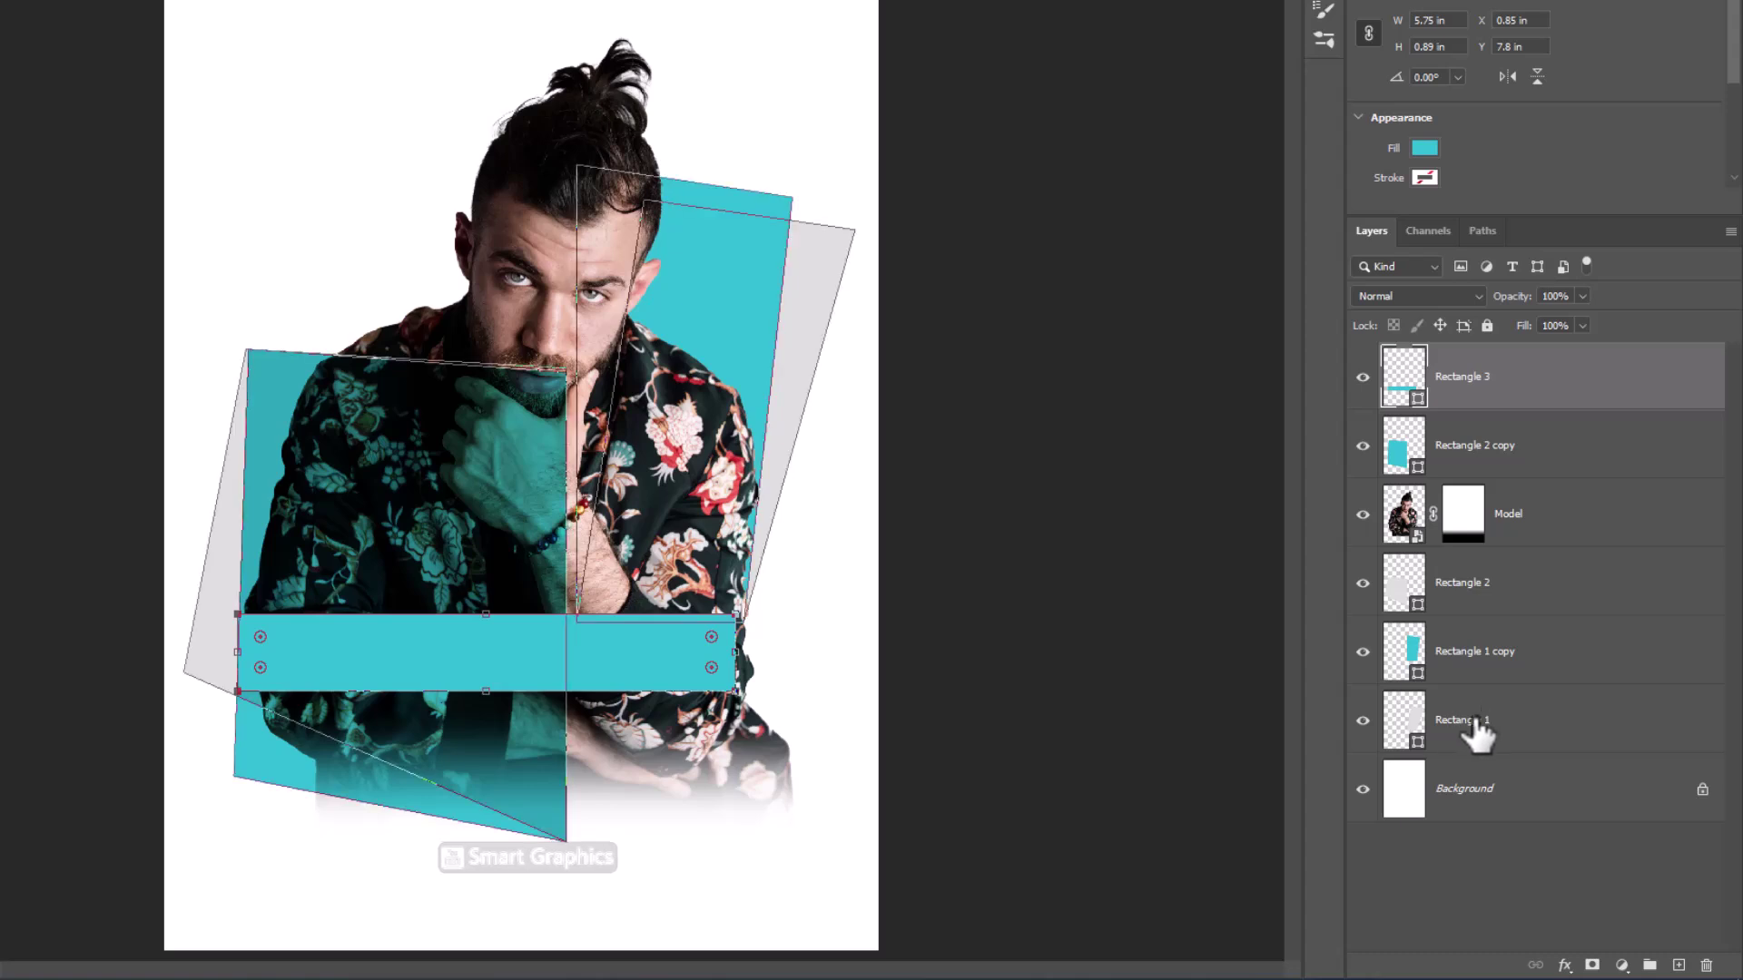
key("ctrl+g")
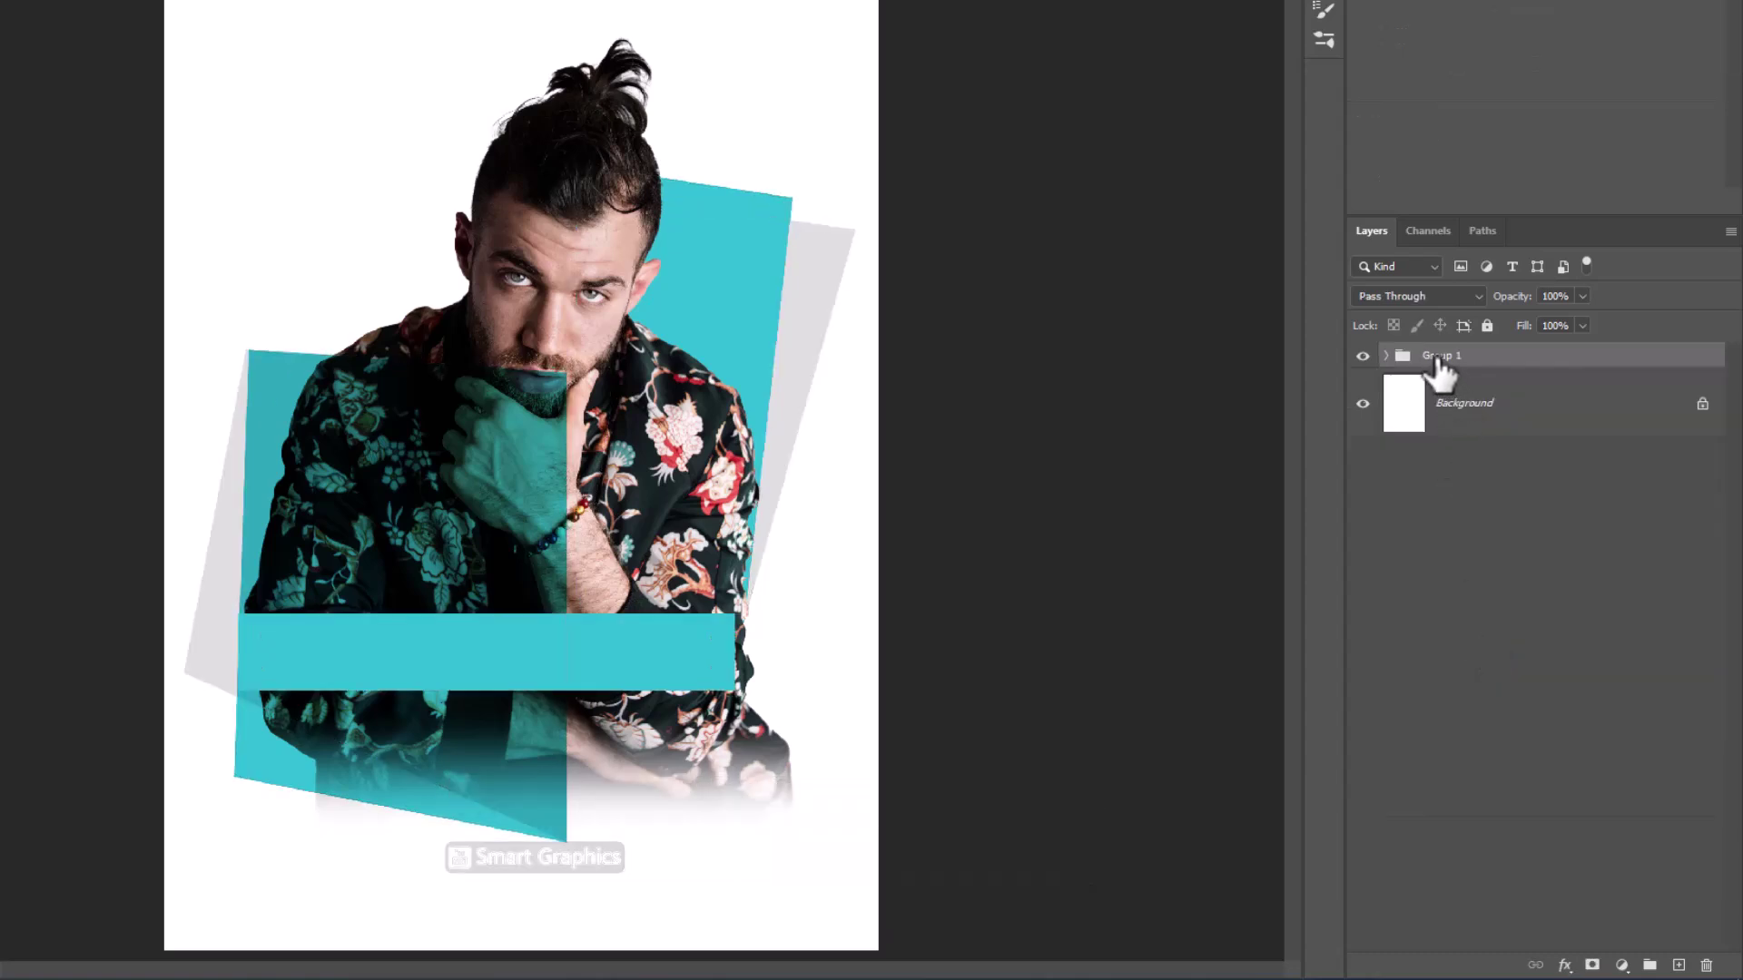
double_click(1441, 355)
type("Model and Shapes")
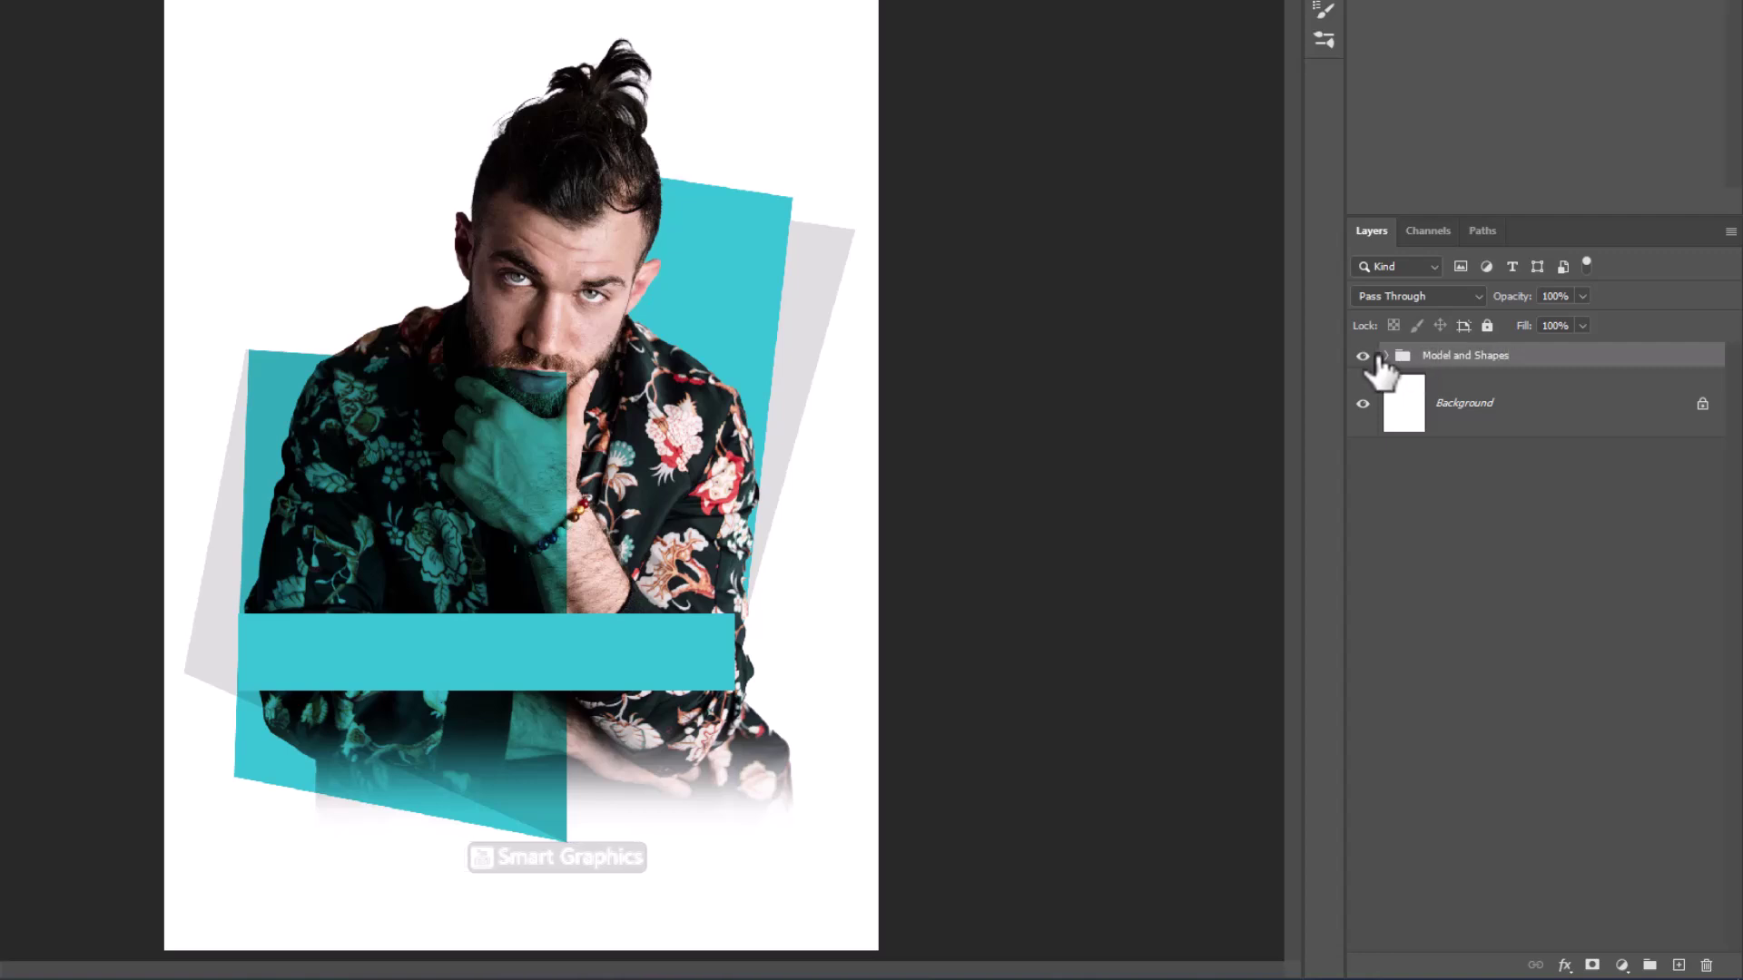
left_click(1362, 356)
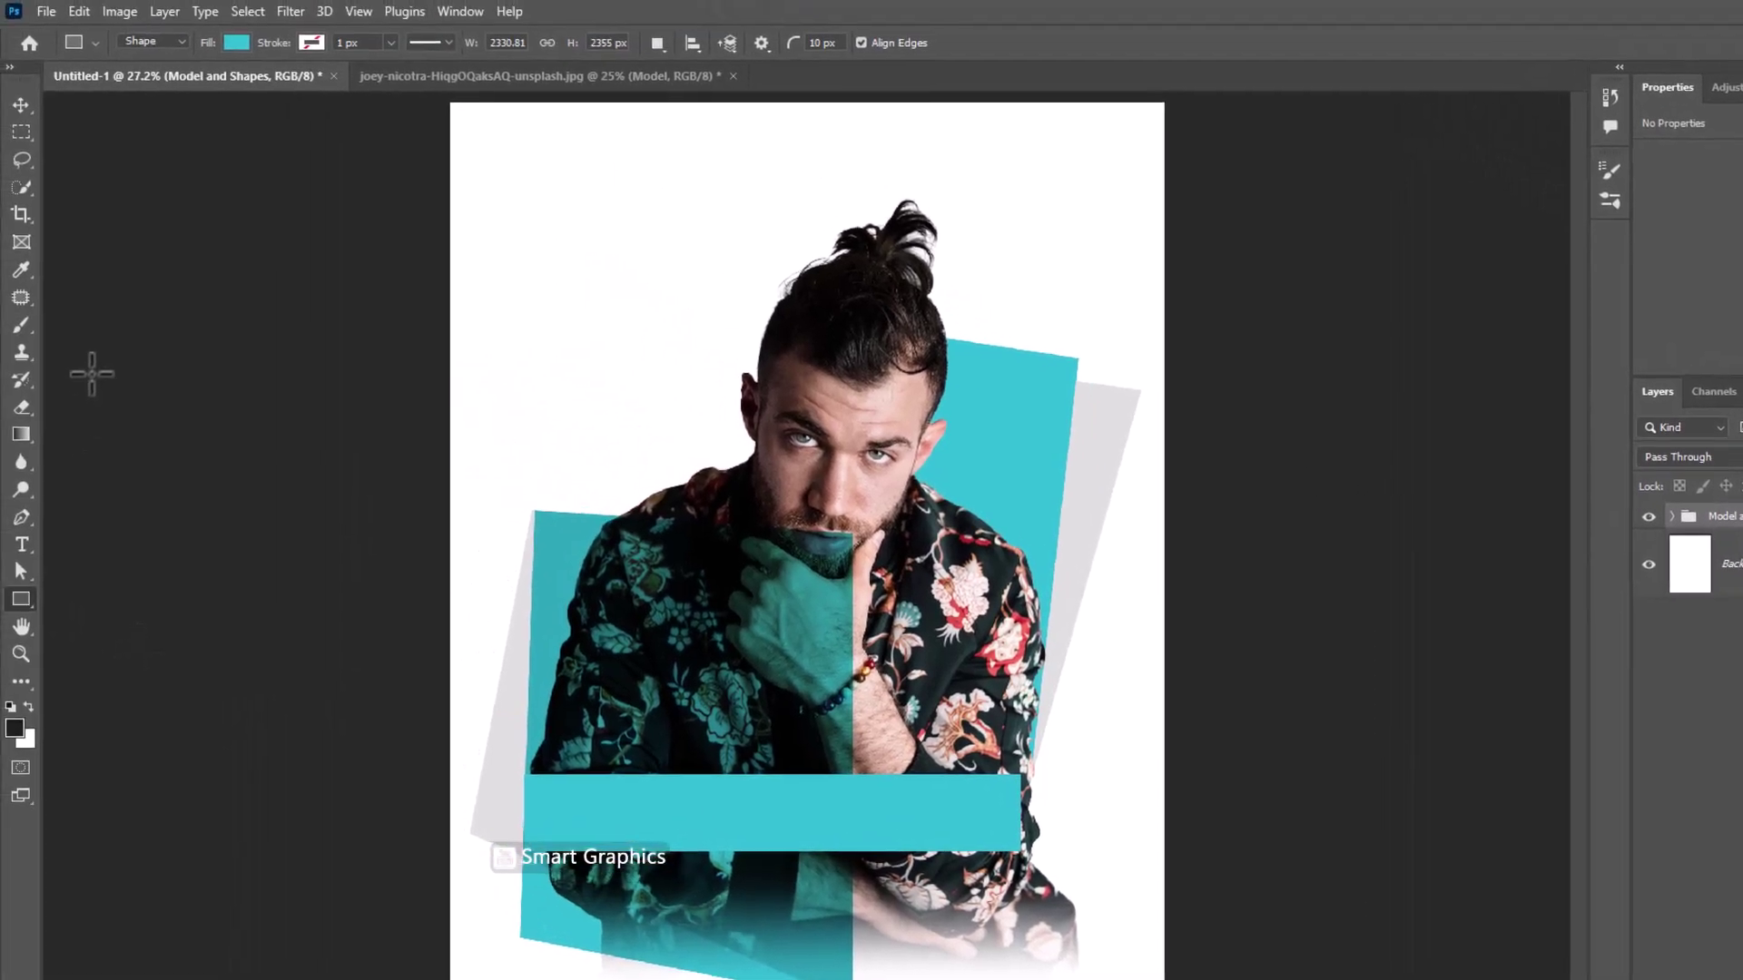
Draw a small teal circle at the poster's top left with the Ellipse tool
right_click(20, 597)
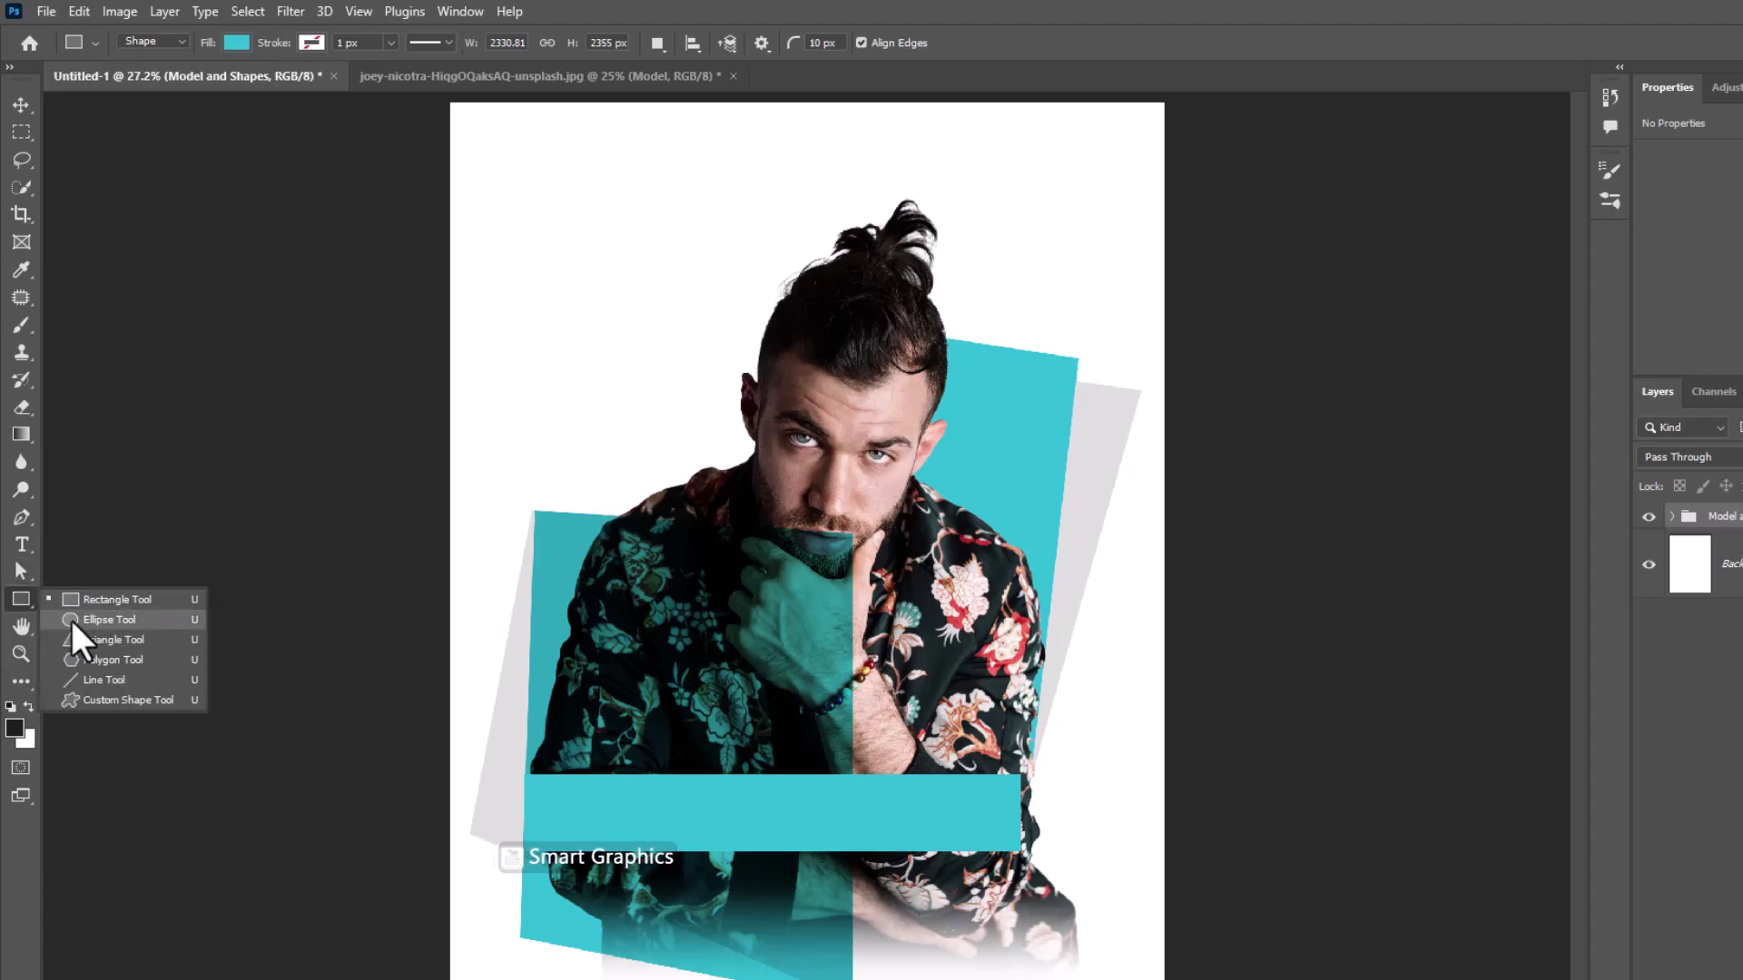
left_click(69, 618)
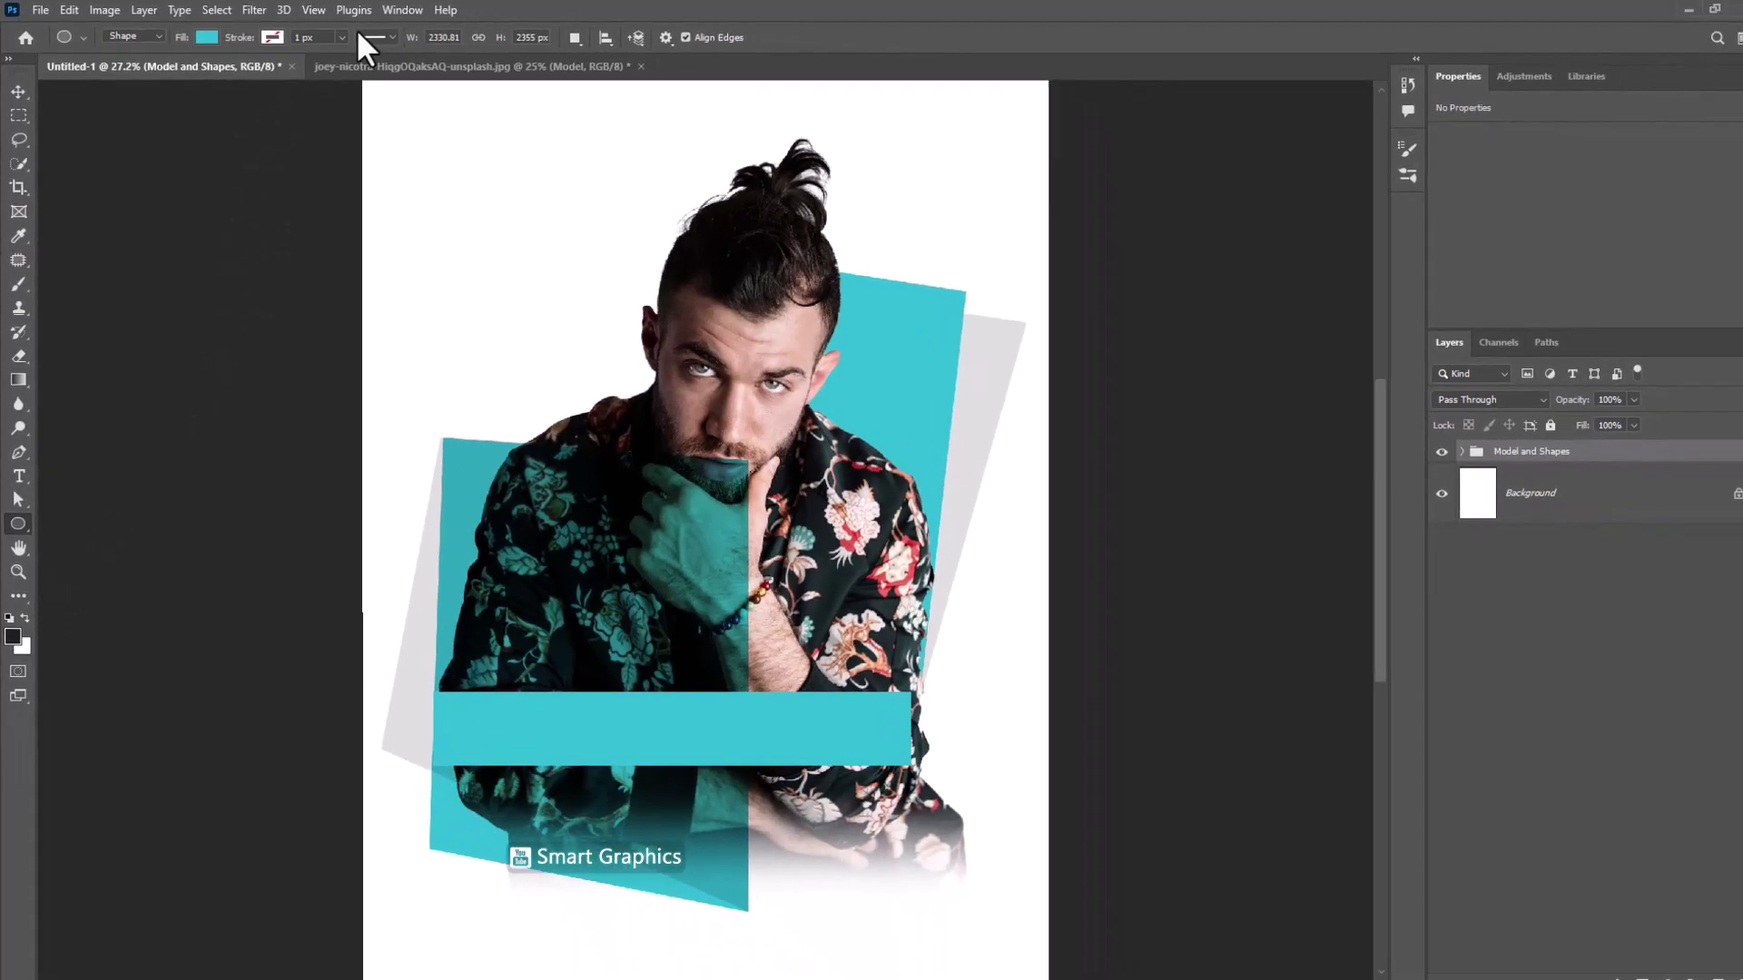
scroll(376, 136, "up", 3)
scroll(533, 617, "up", 2)
scroll(481, 553, "up", 5)
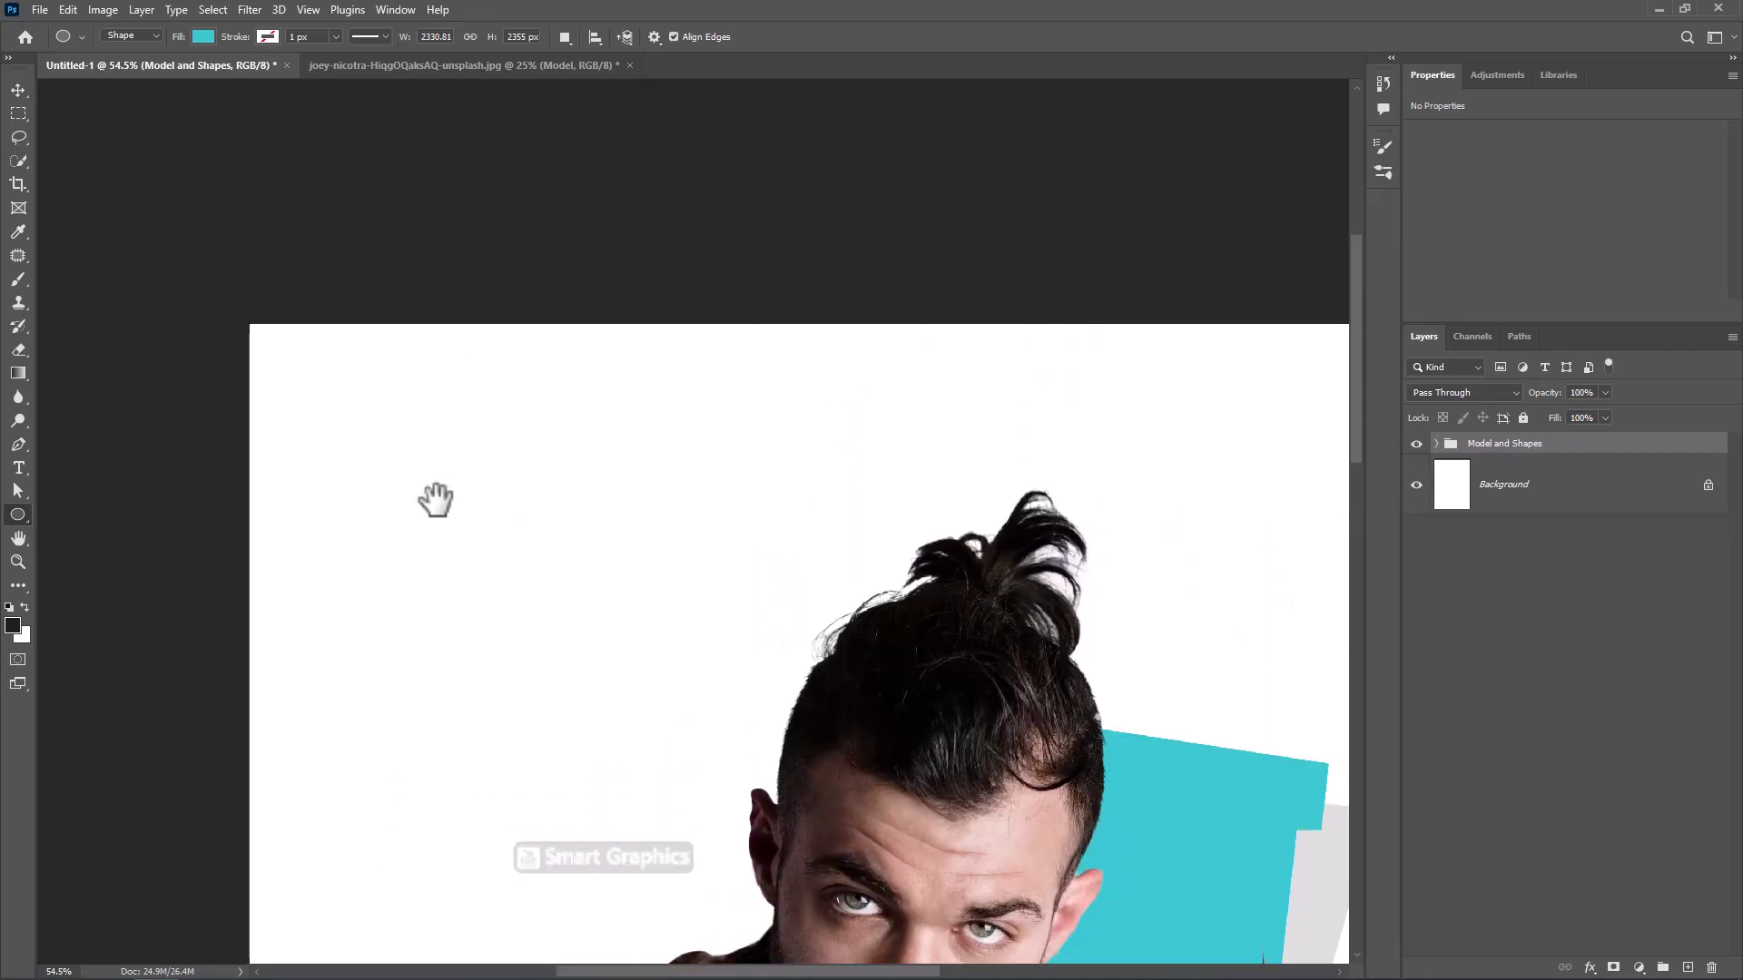
scroll(418, 502, "up", 1)
left_click_drag(322, 418, 406, 504)
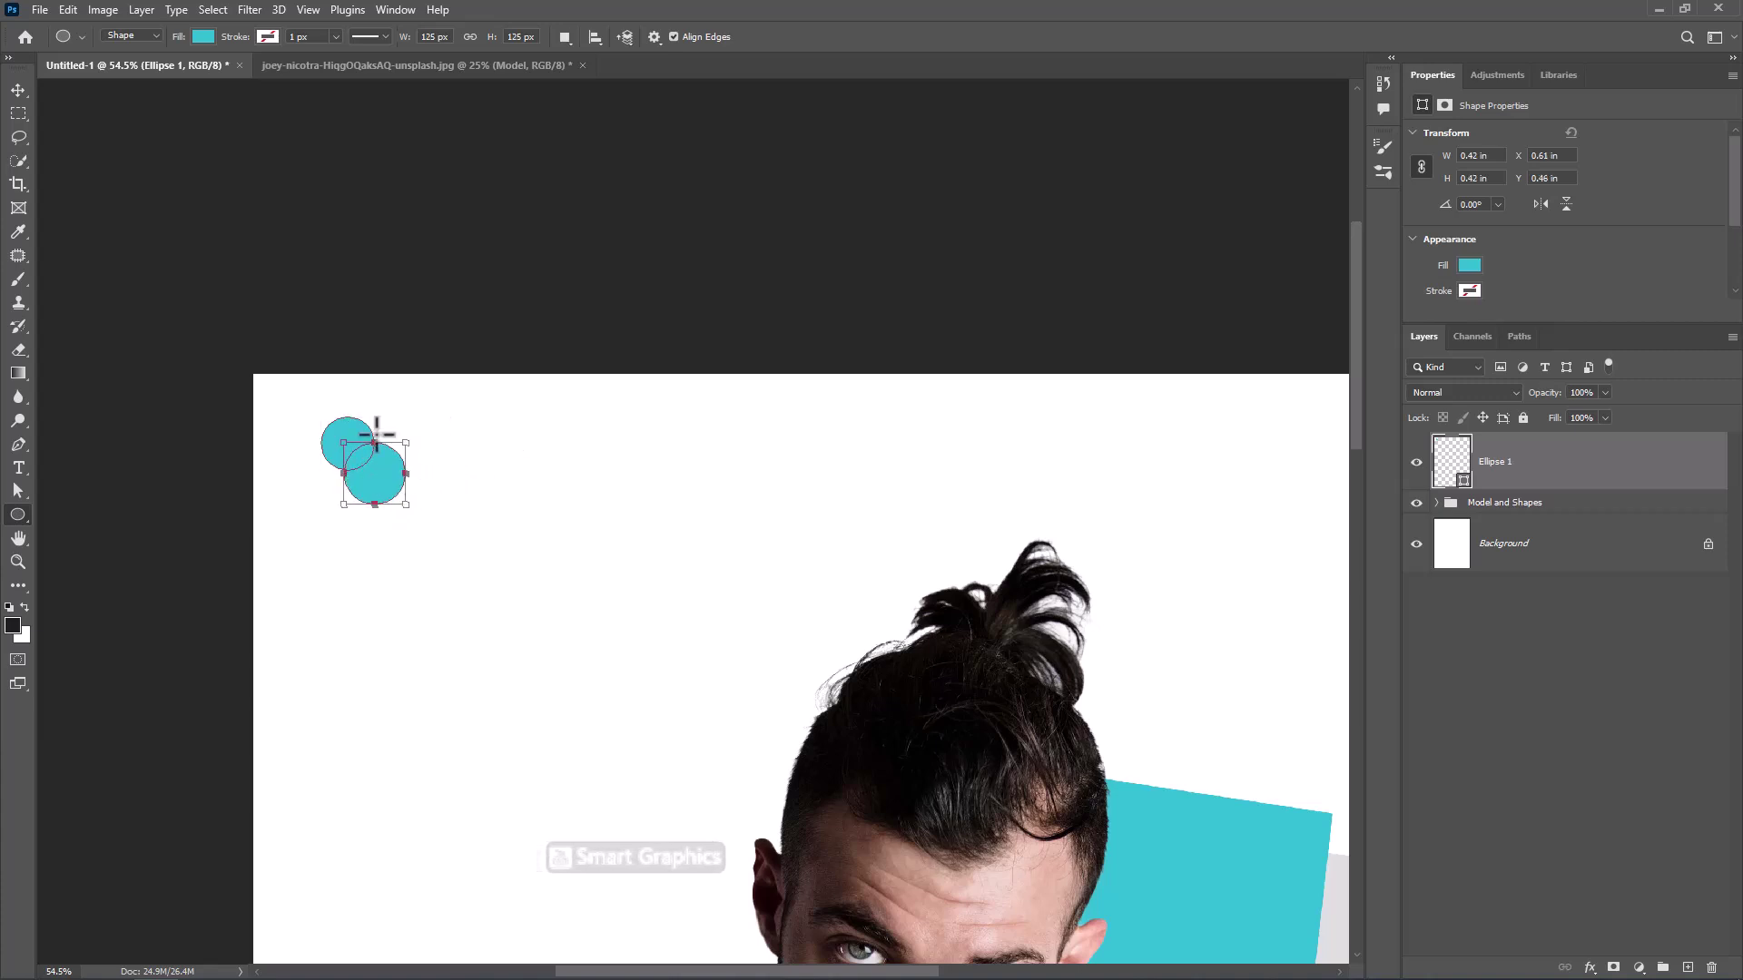
Add a two-line Roboto Bold 14 pt COMPANY NAME beside the circles, nudged slightly left
left_click(18, 471)
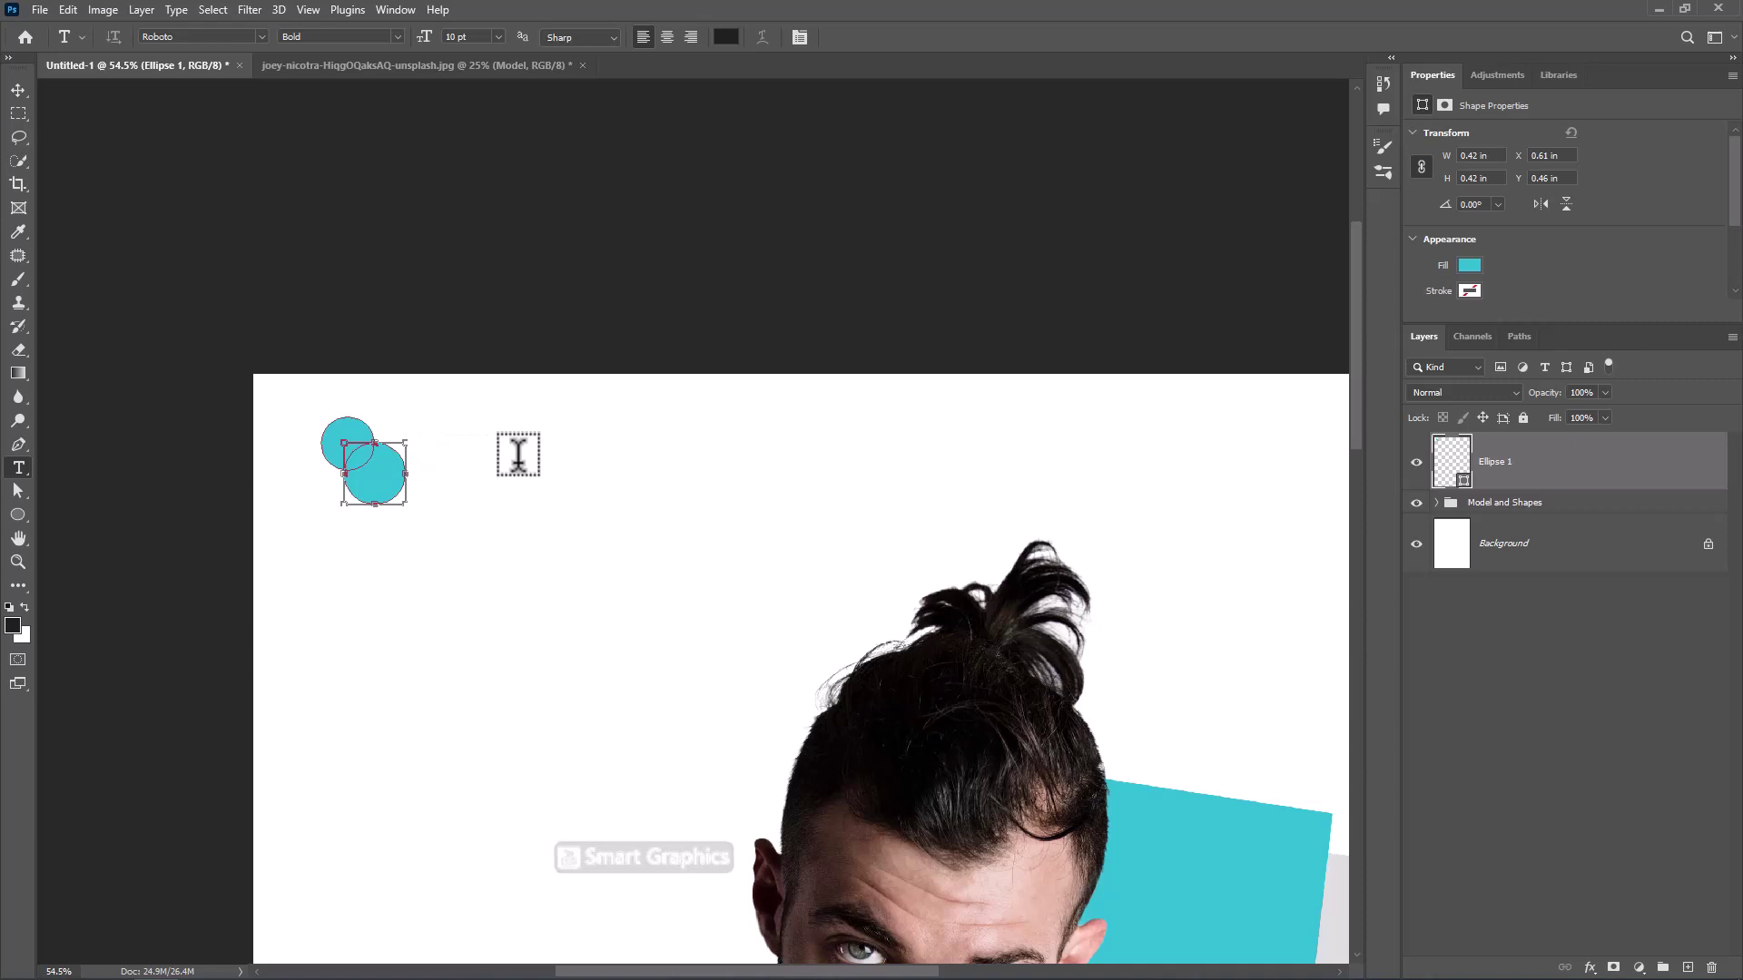
left_click(214, 37)
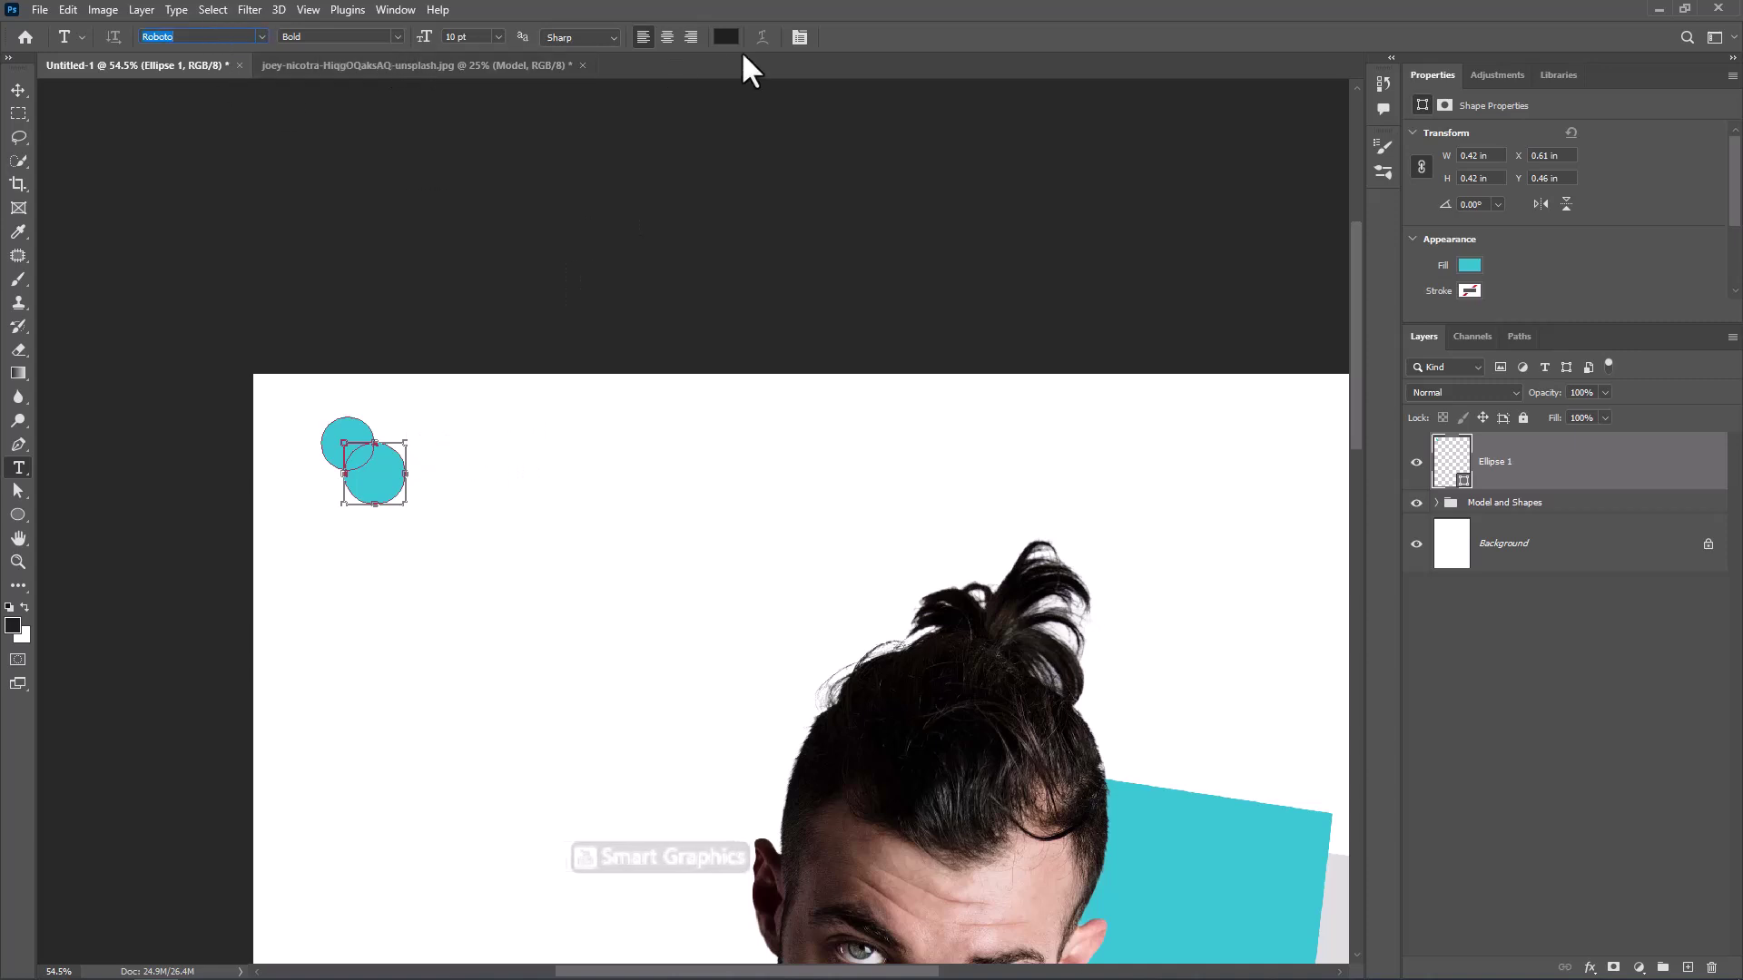
left_click(469, 457)
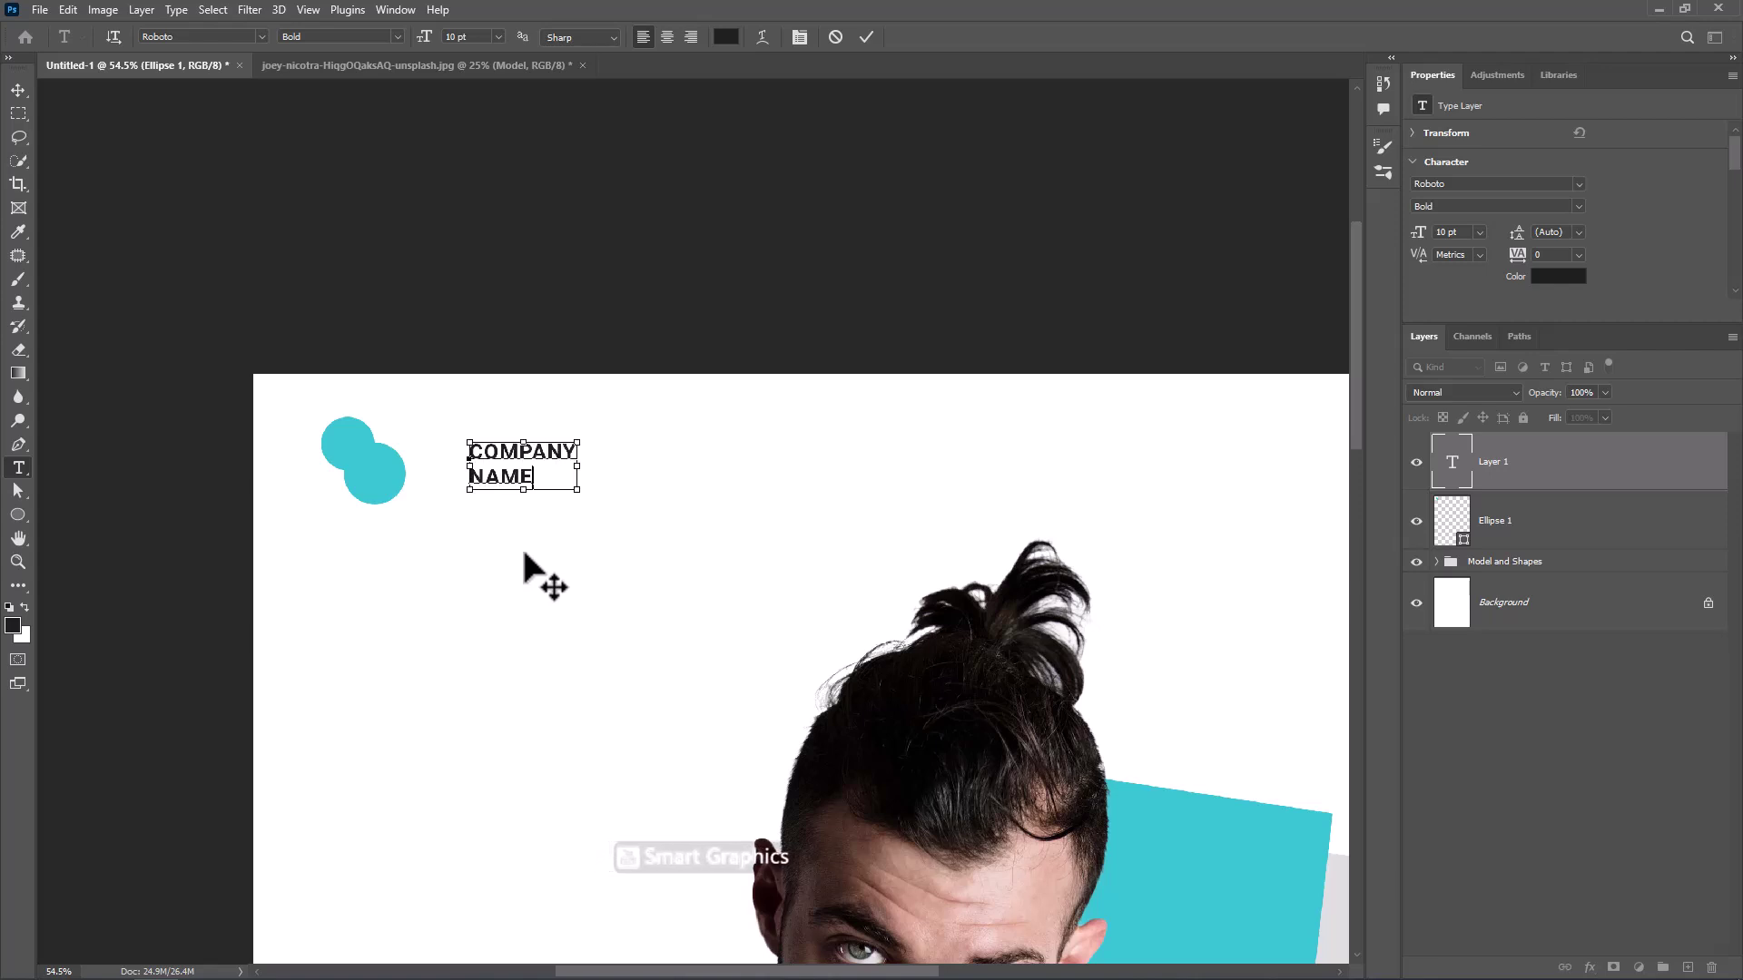
key("ctrl+a")
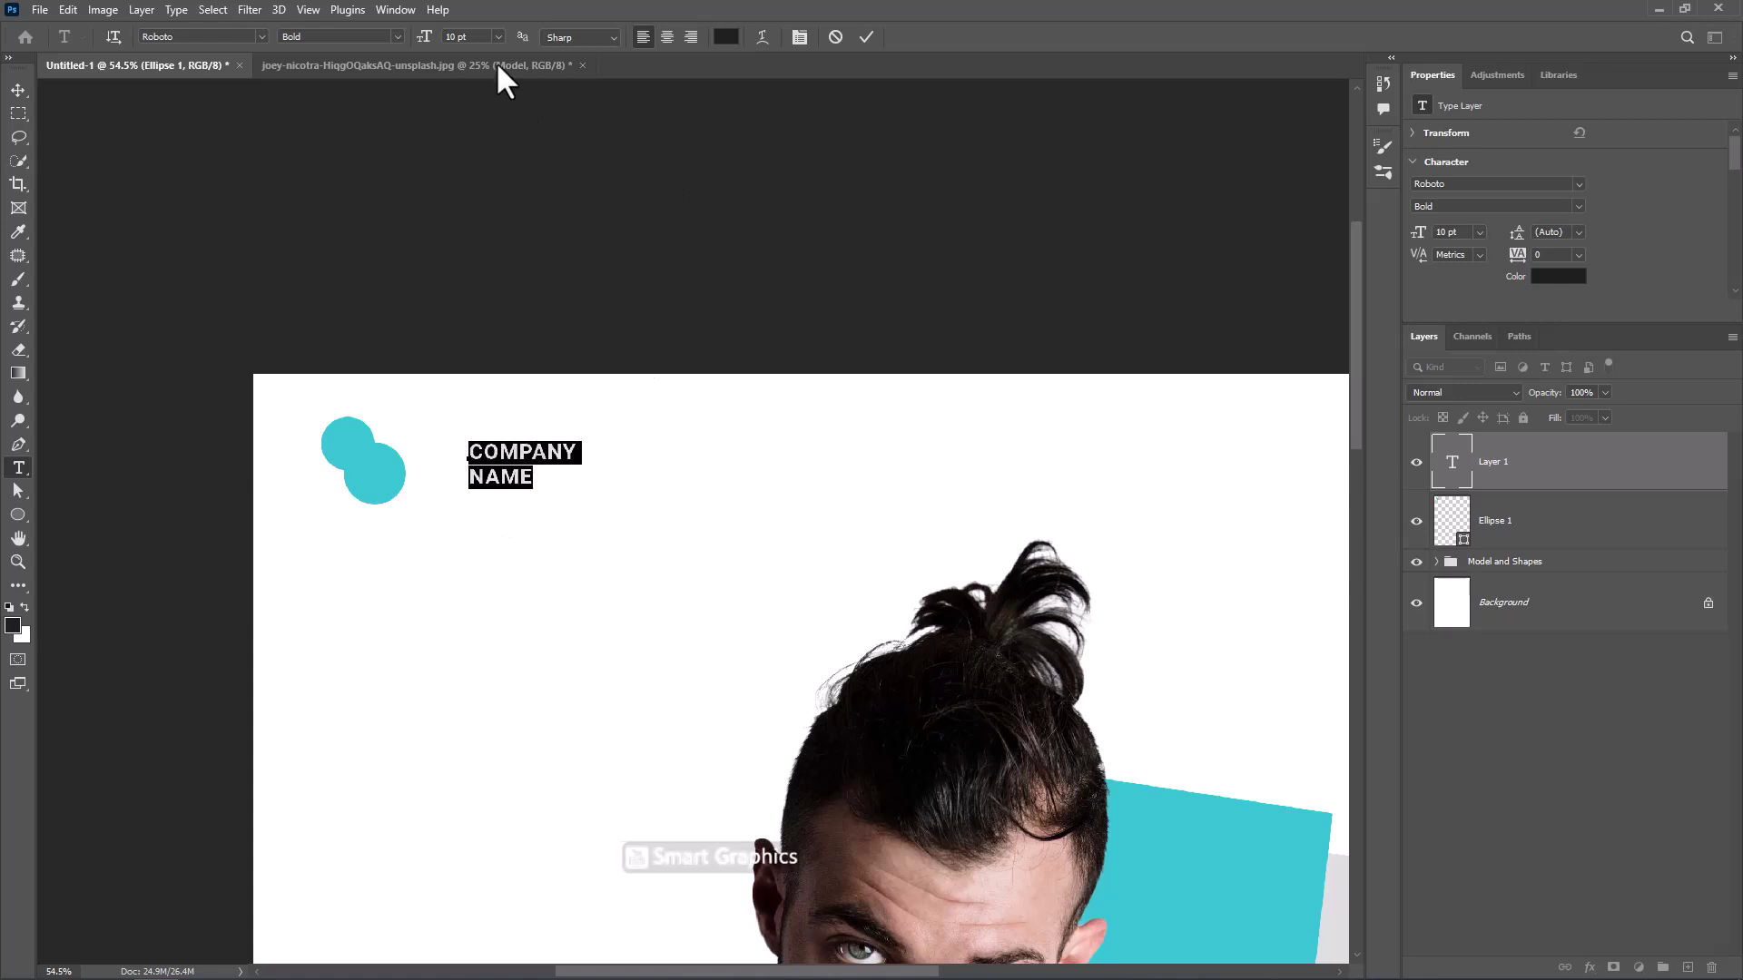
left_click(498, 37)
left_click(471, 158)
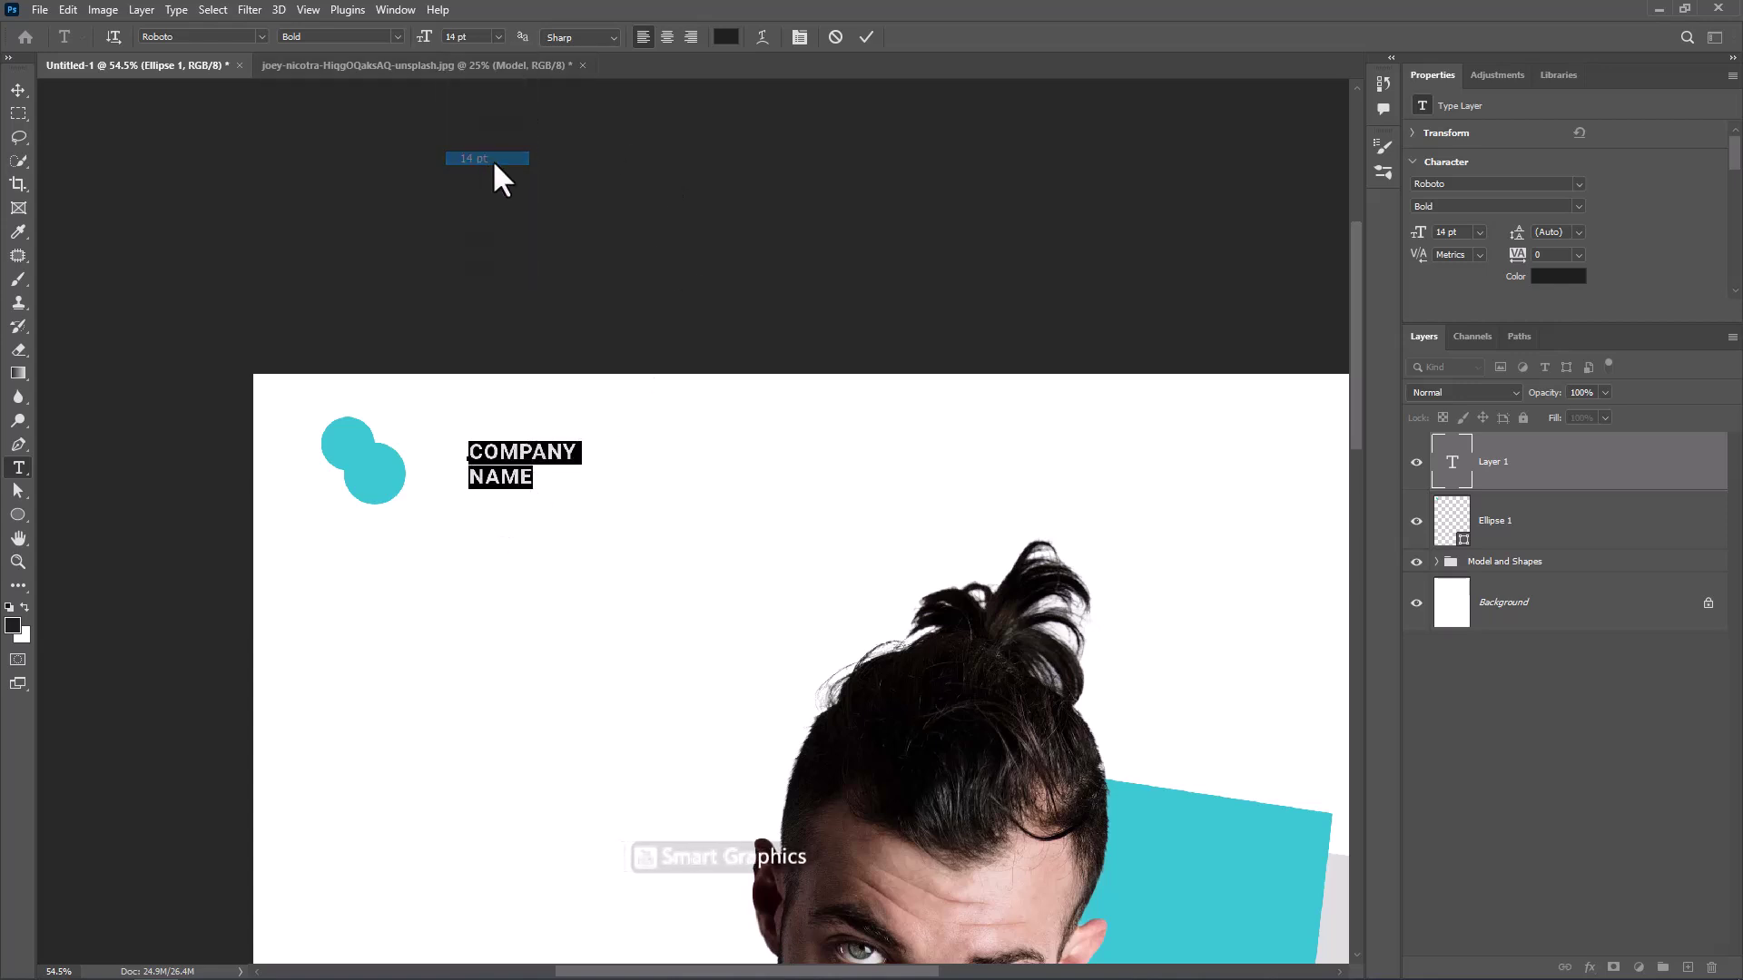
left_click(867, 37)
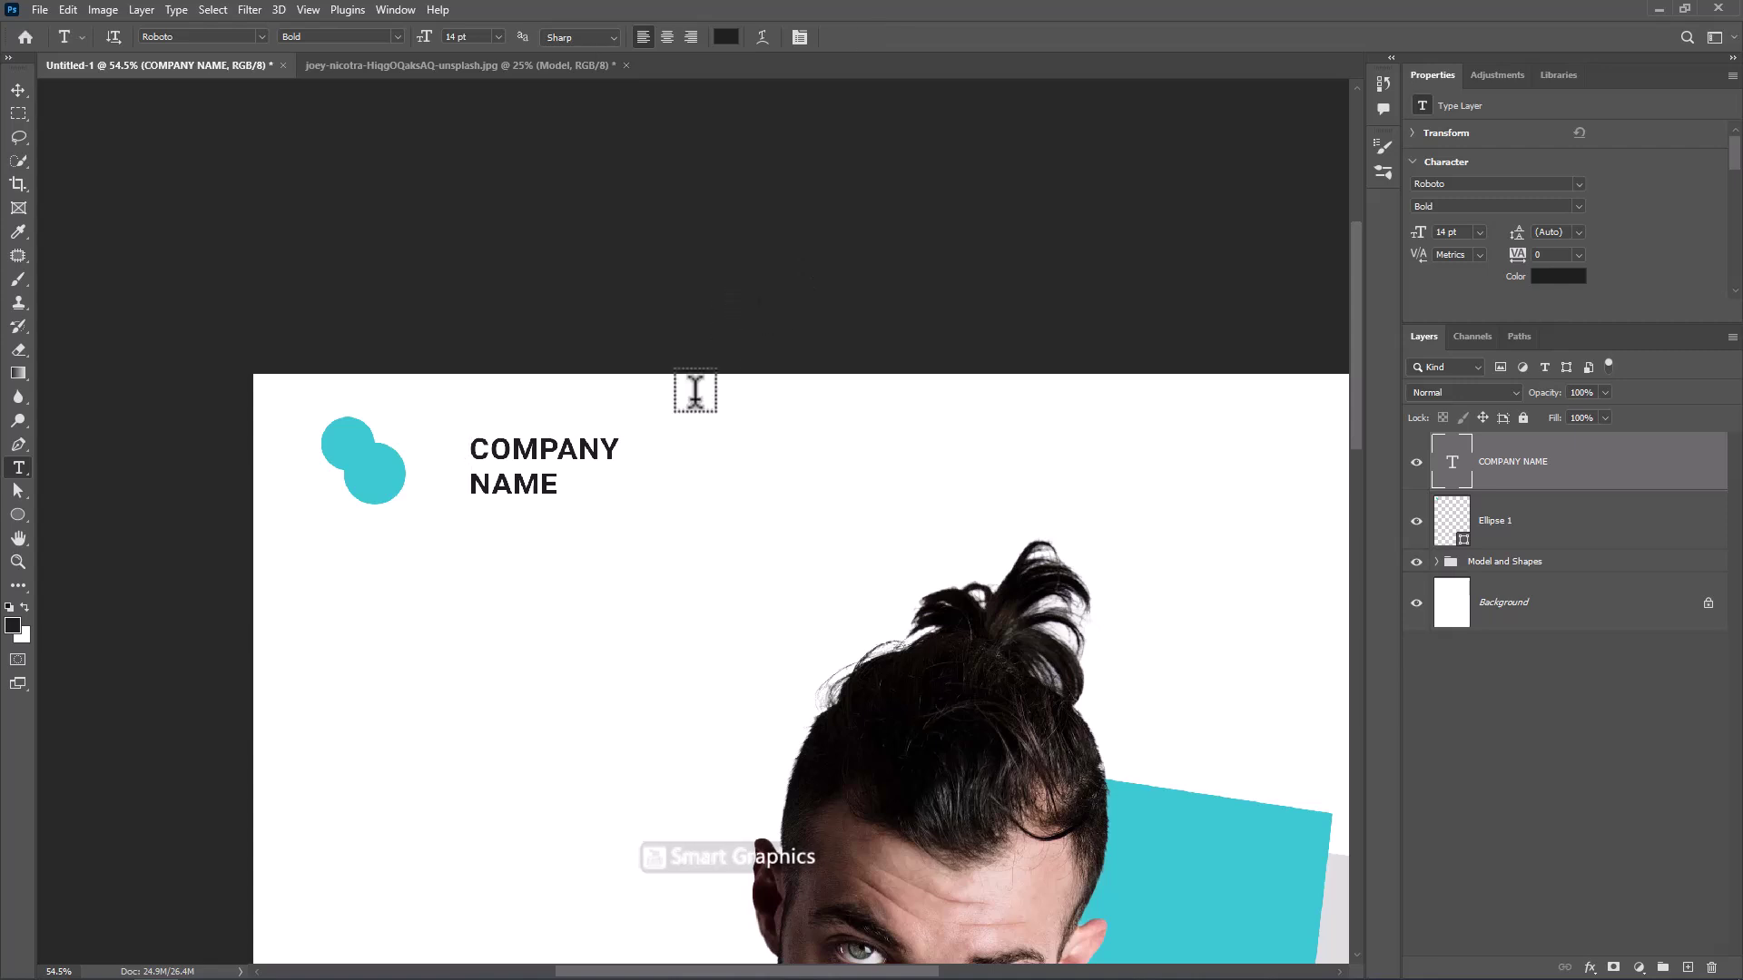
key("v")
left_click_drag(560, 486, 518, 482)
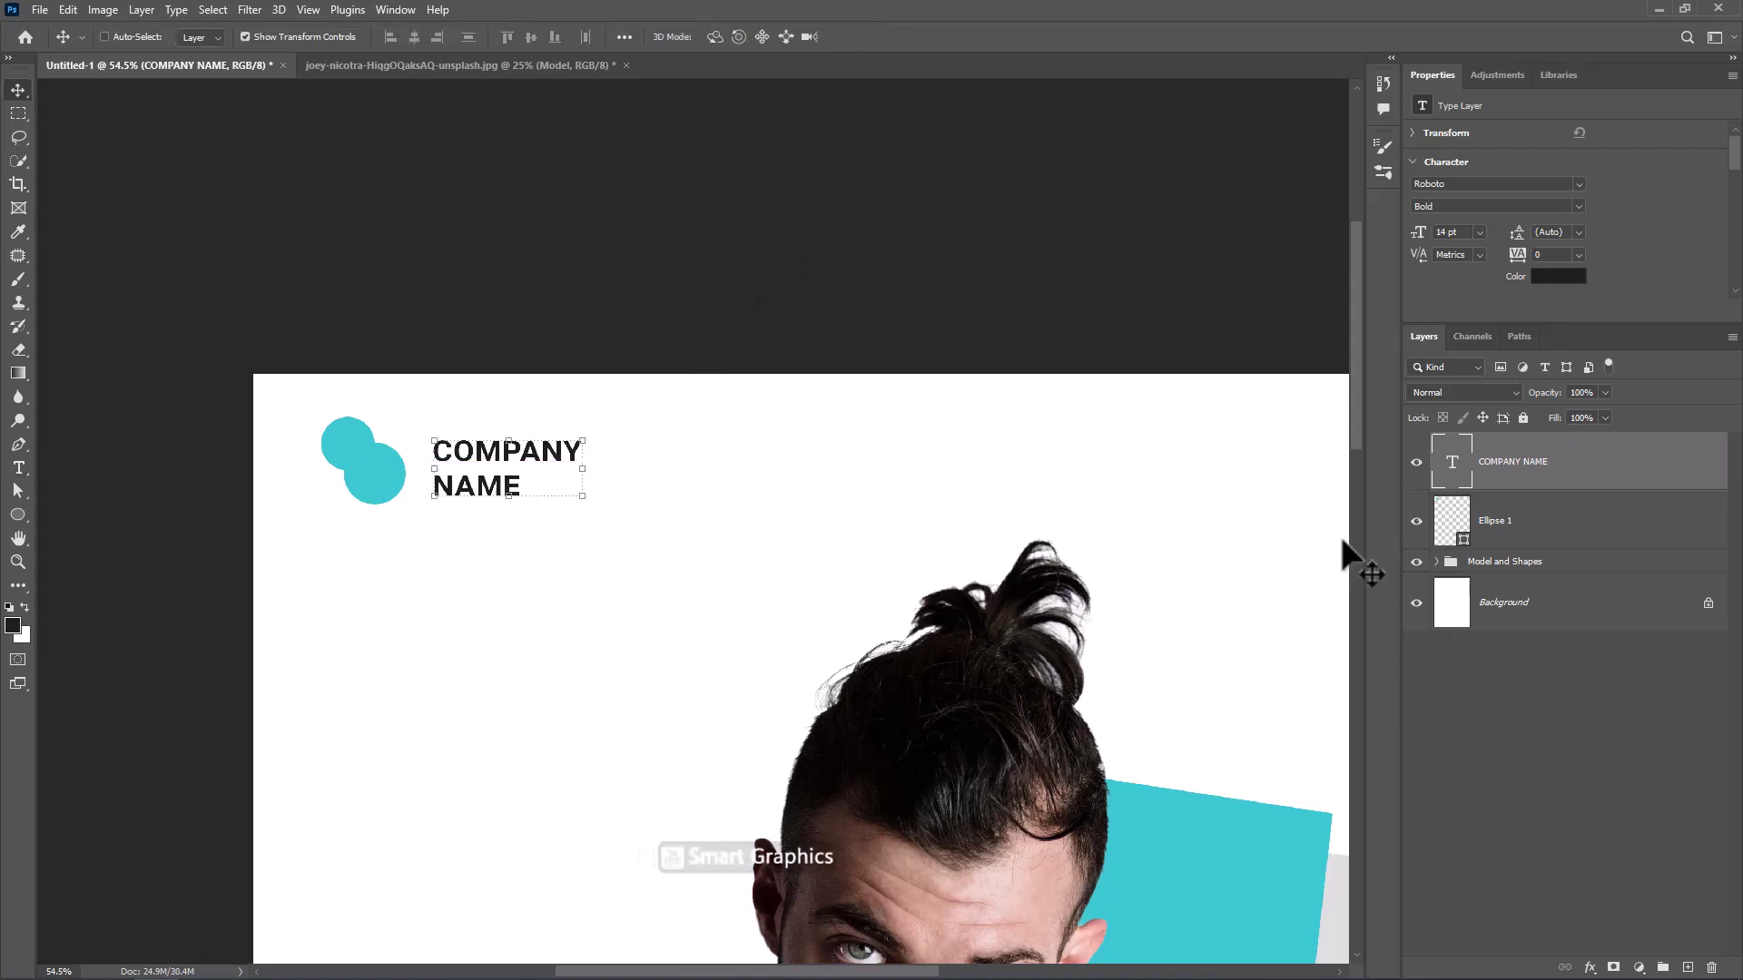
Draw a square-cornered teal rectangle to the right of COMPANY NAME
right_click(11, 517)
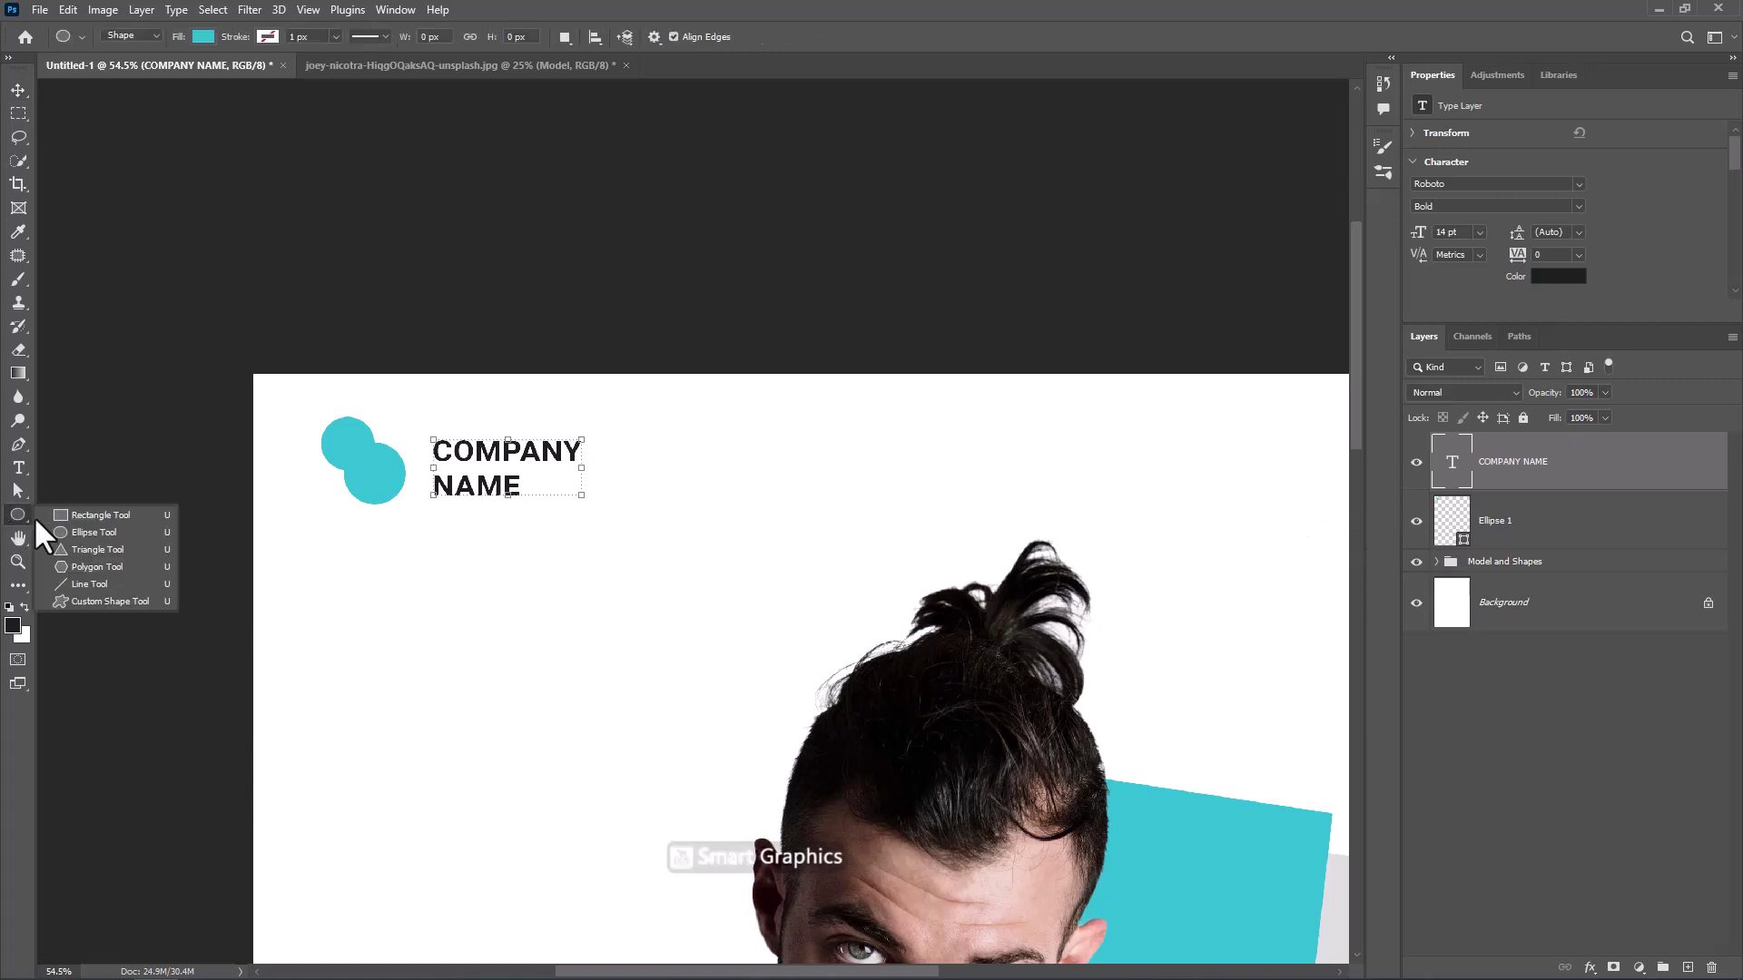
left_click(91, 515)
right_click(18, 516)
left_click(68, 519)
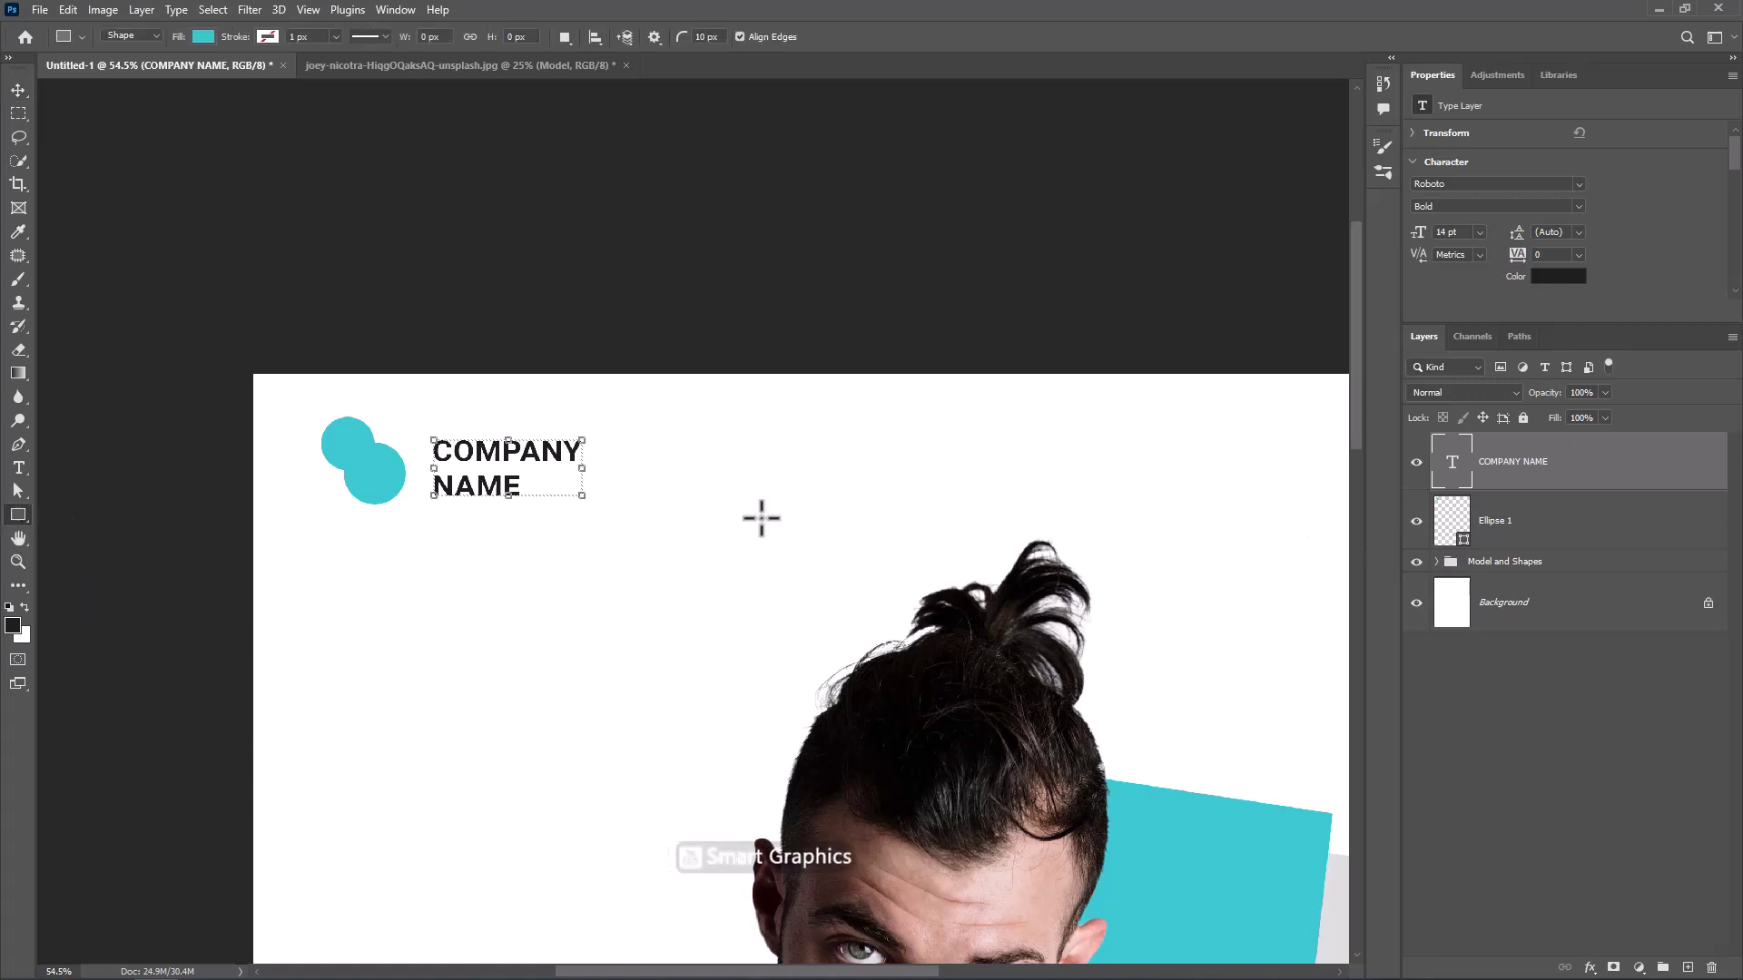
left_click_drag(674, 427, 755, 480)
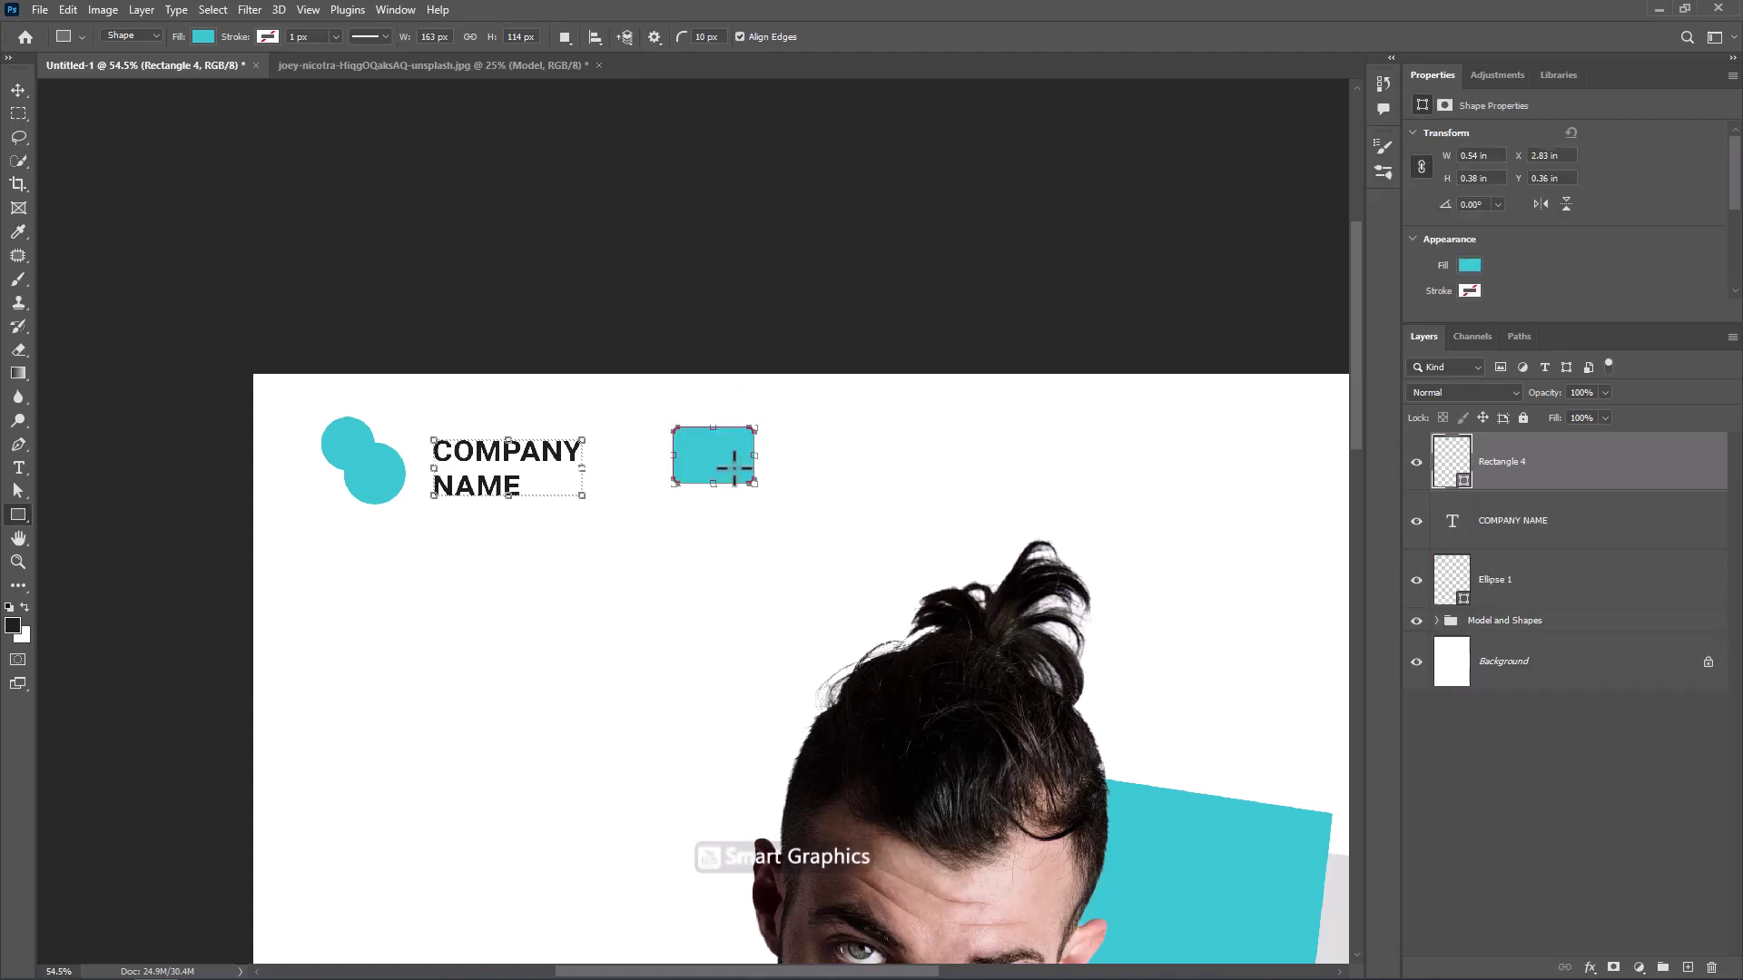
scroll(735, 468, "up", 1)
scroll(736, 468, "up", 1)
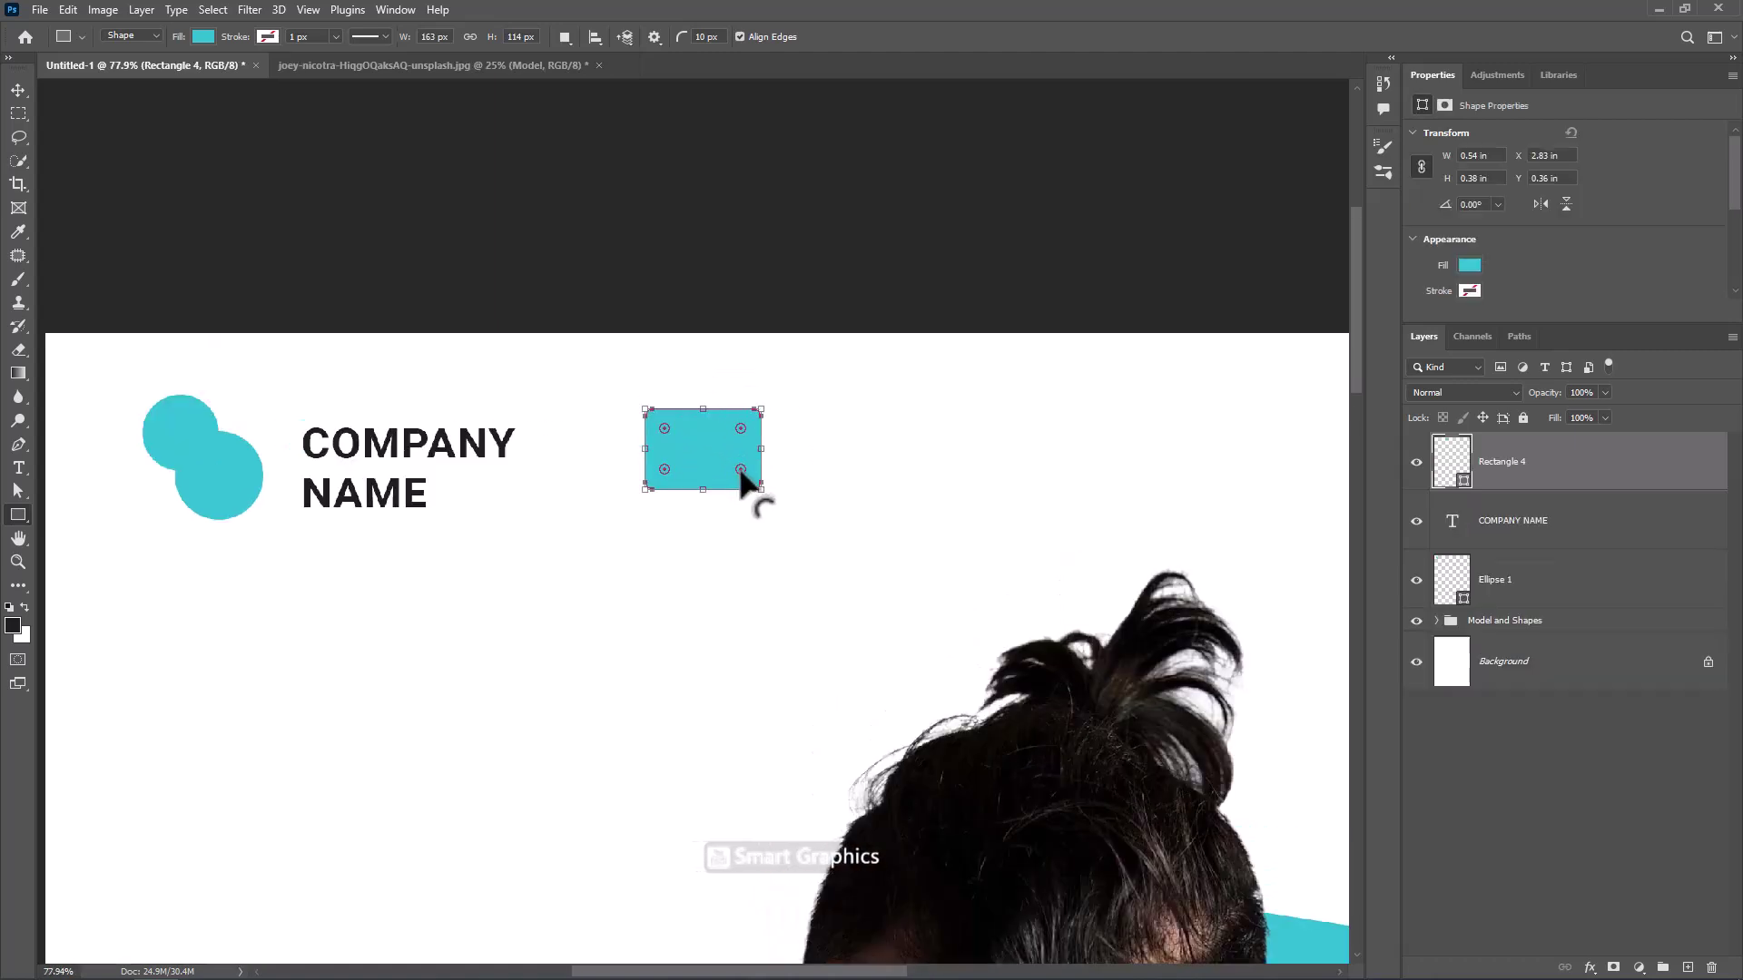
left_click_drag(752, 475, 779, 504)
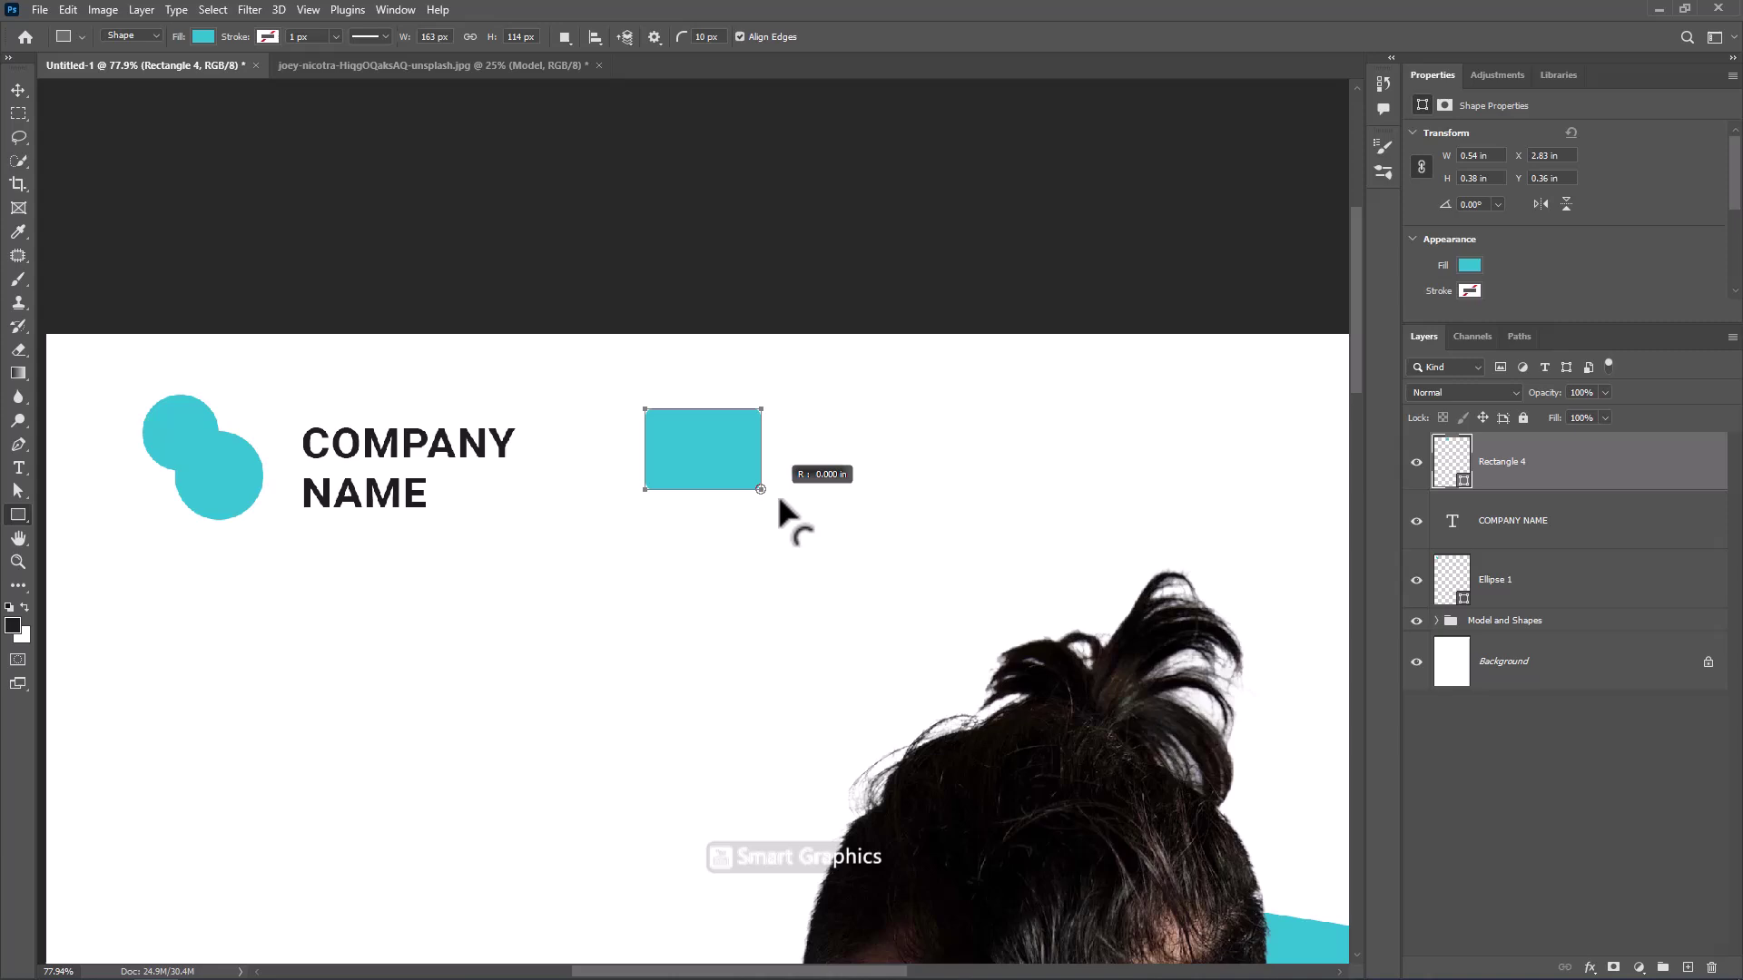
Add a smaller overlapping rectangle copy and a COMPANY NAME copy beside the rectangles
left_click(18, 90)
mouse_move(704, 499)
left_mouse_down()
mouse_move(673, 548)
mouse_move(662, 518)
mouse_move(686, 529)
left_mouse_up()
key("ctrl+t")
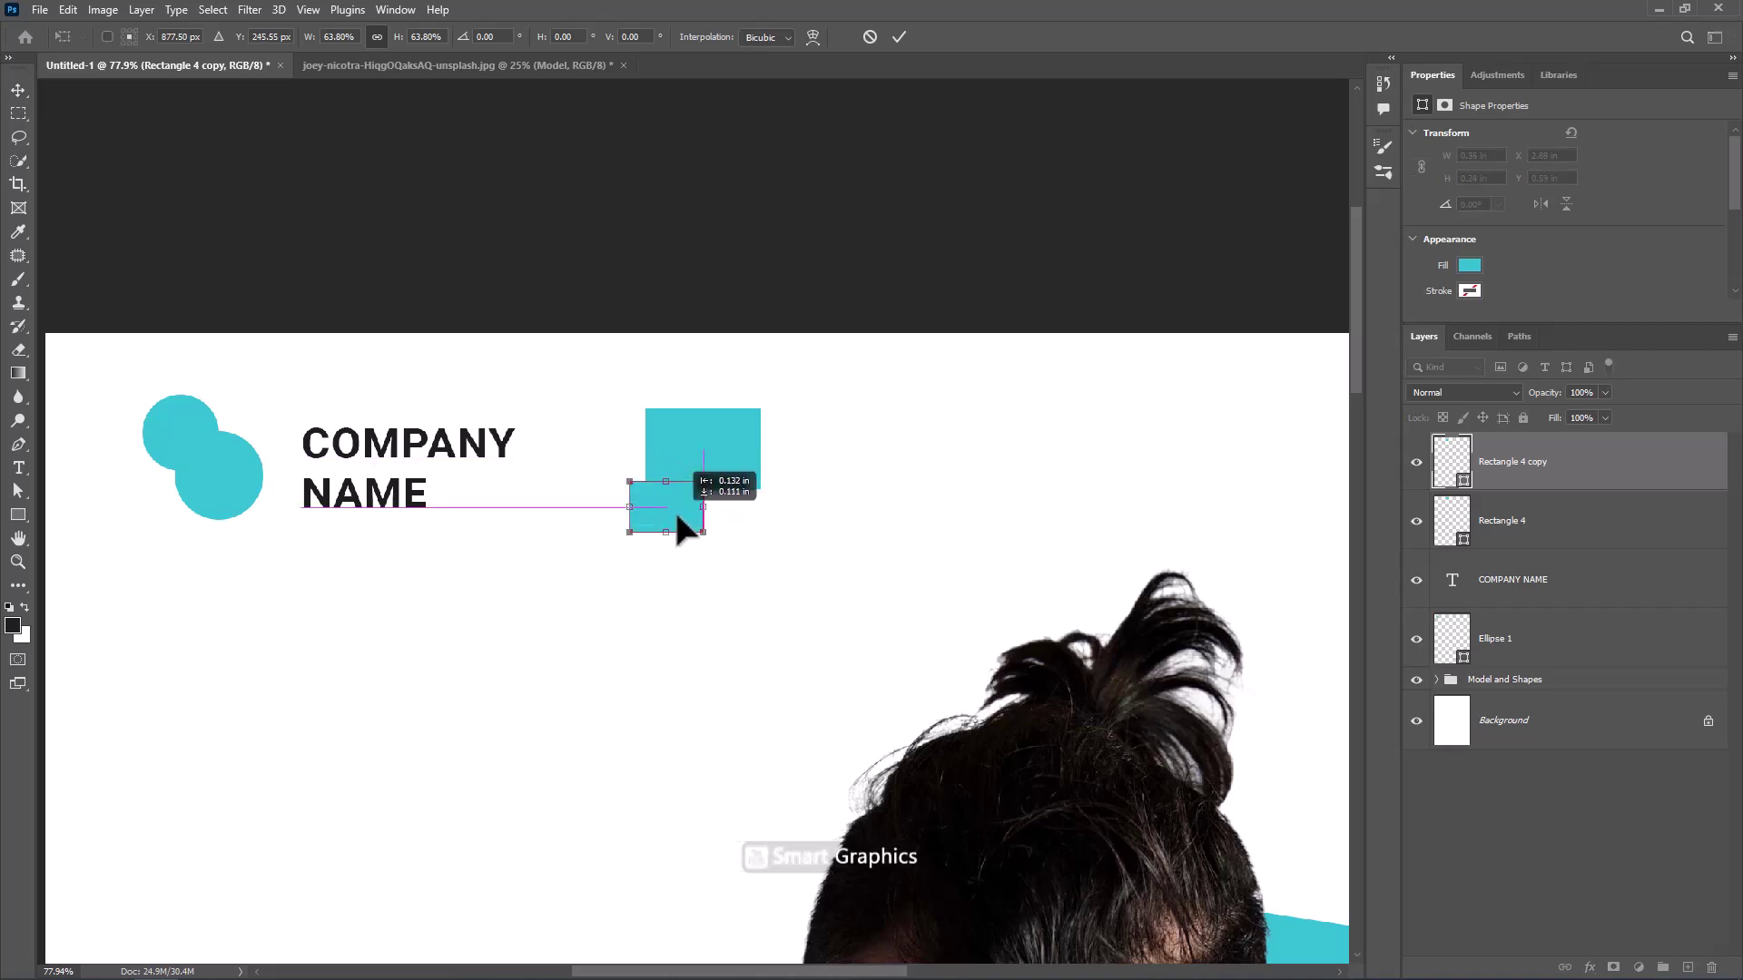
left_click_drag(678, 506, 672, 499)
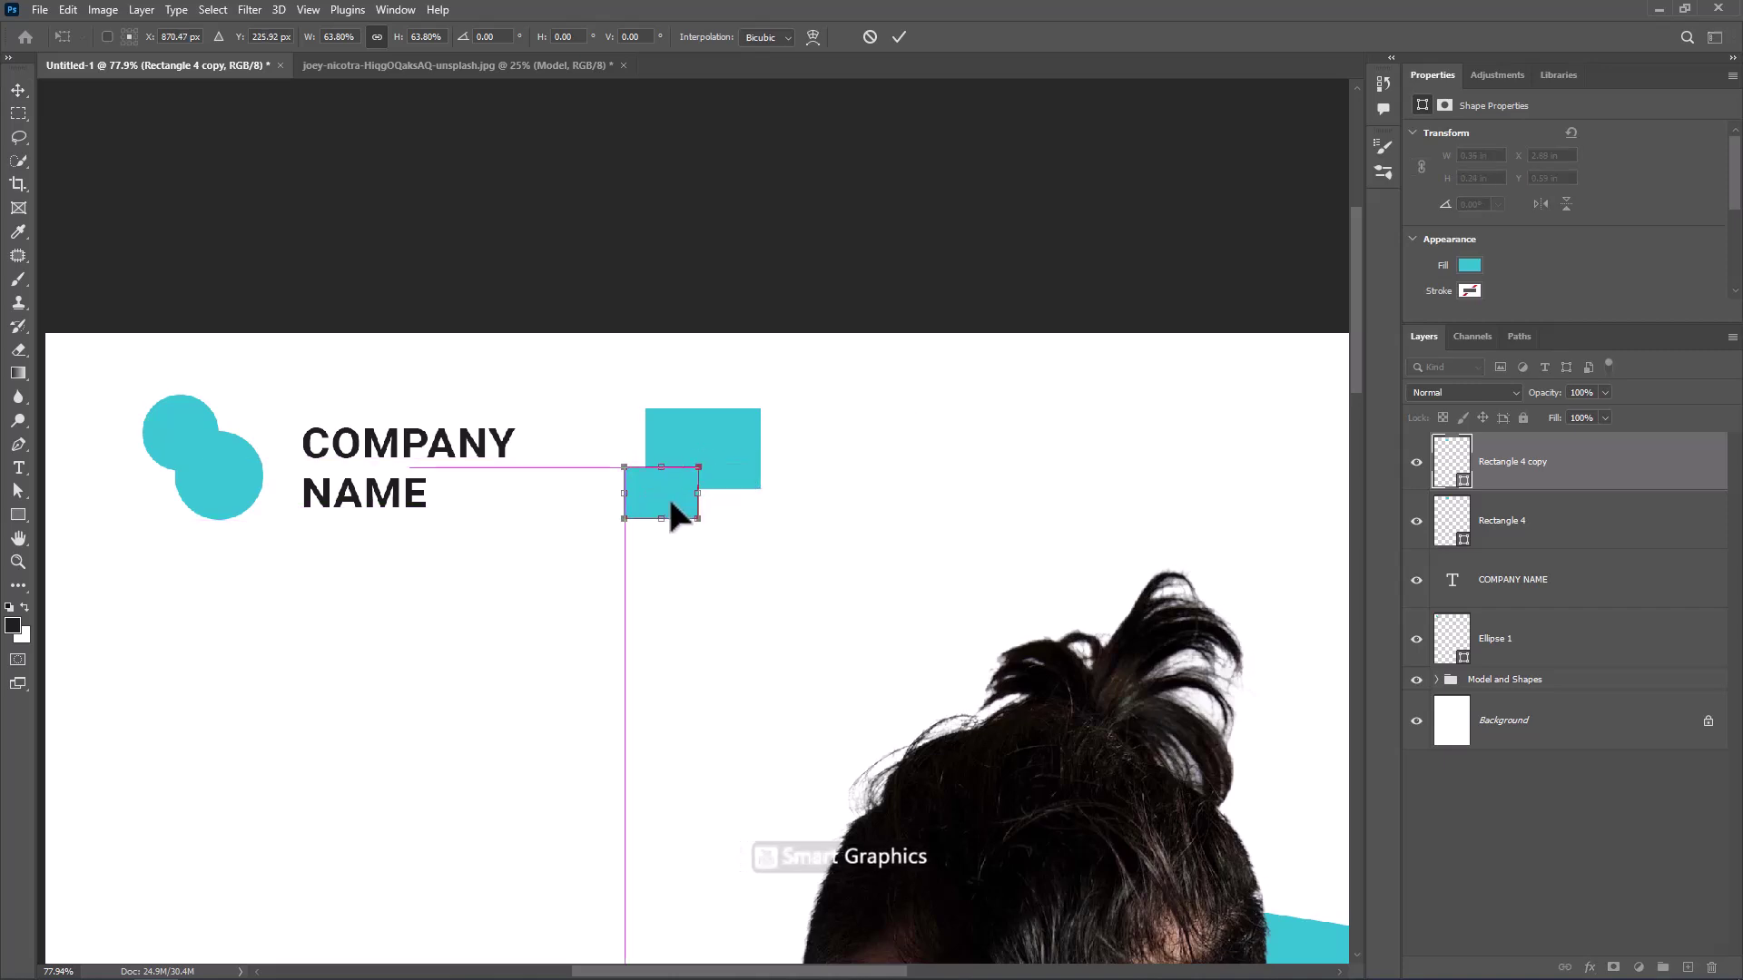
key("Return")
scroll(681, 495, "down", 2)
scroll(681, 490, "down", 2)
scroll(681, 490, "down", 1)
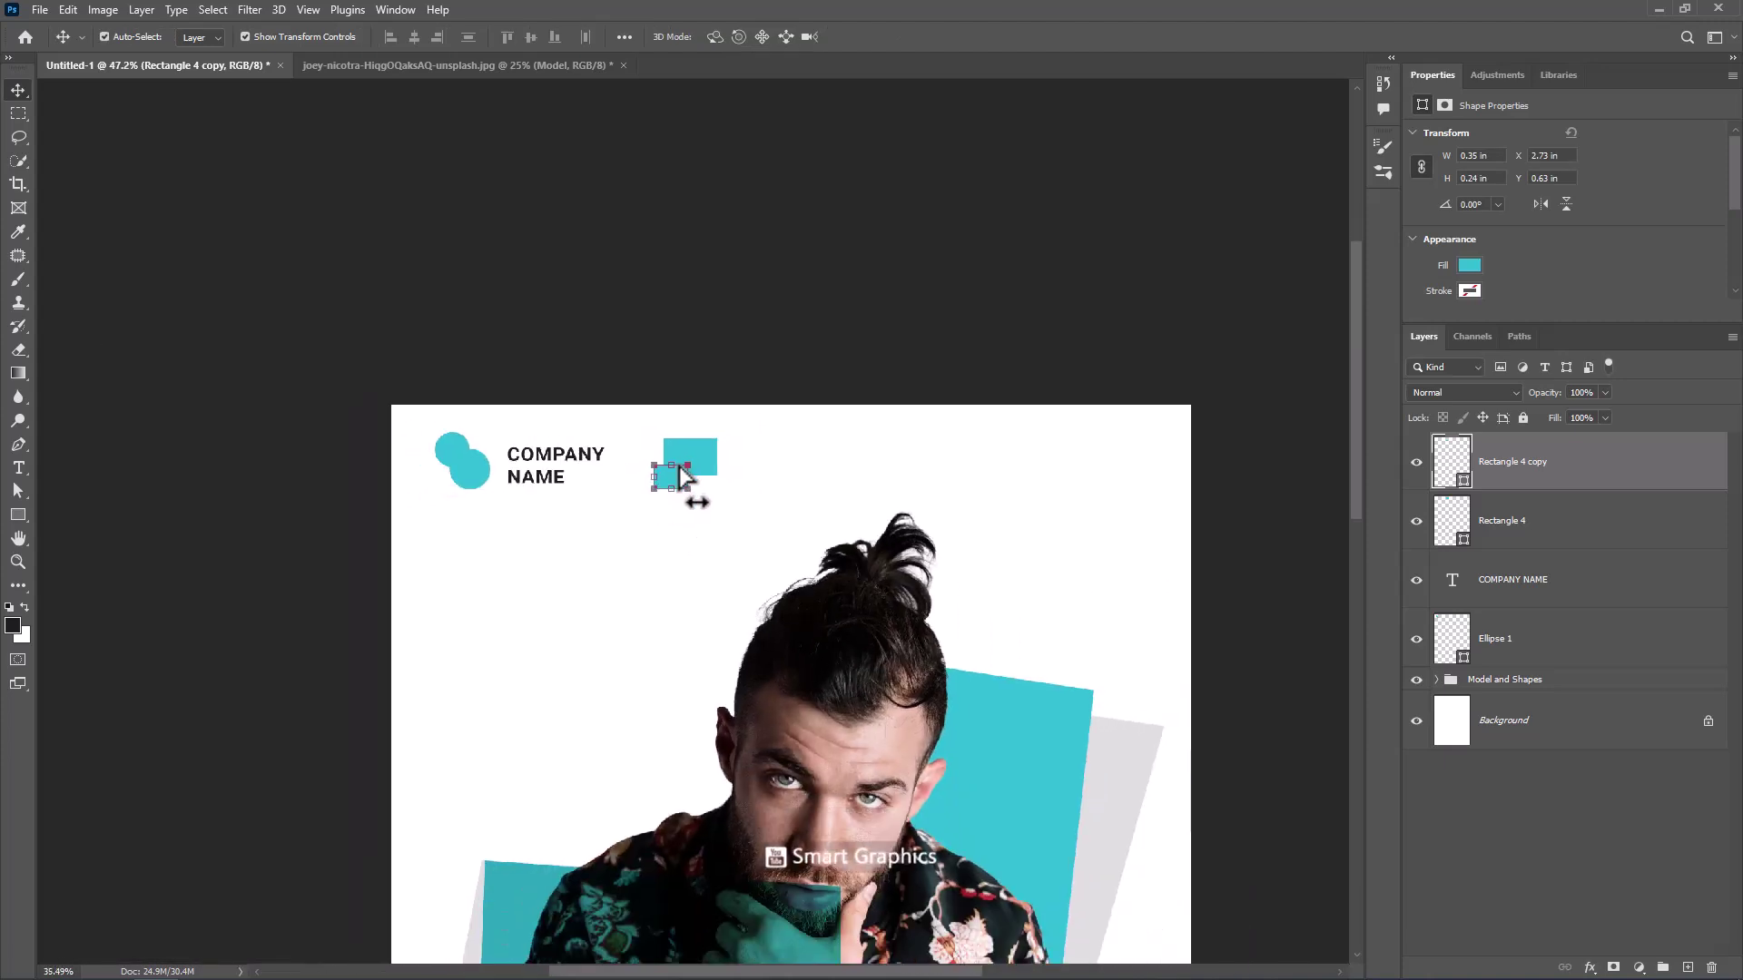
left_click_drag(550, 467, 760, 480)
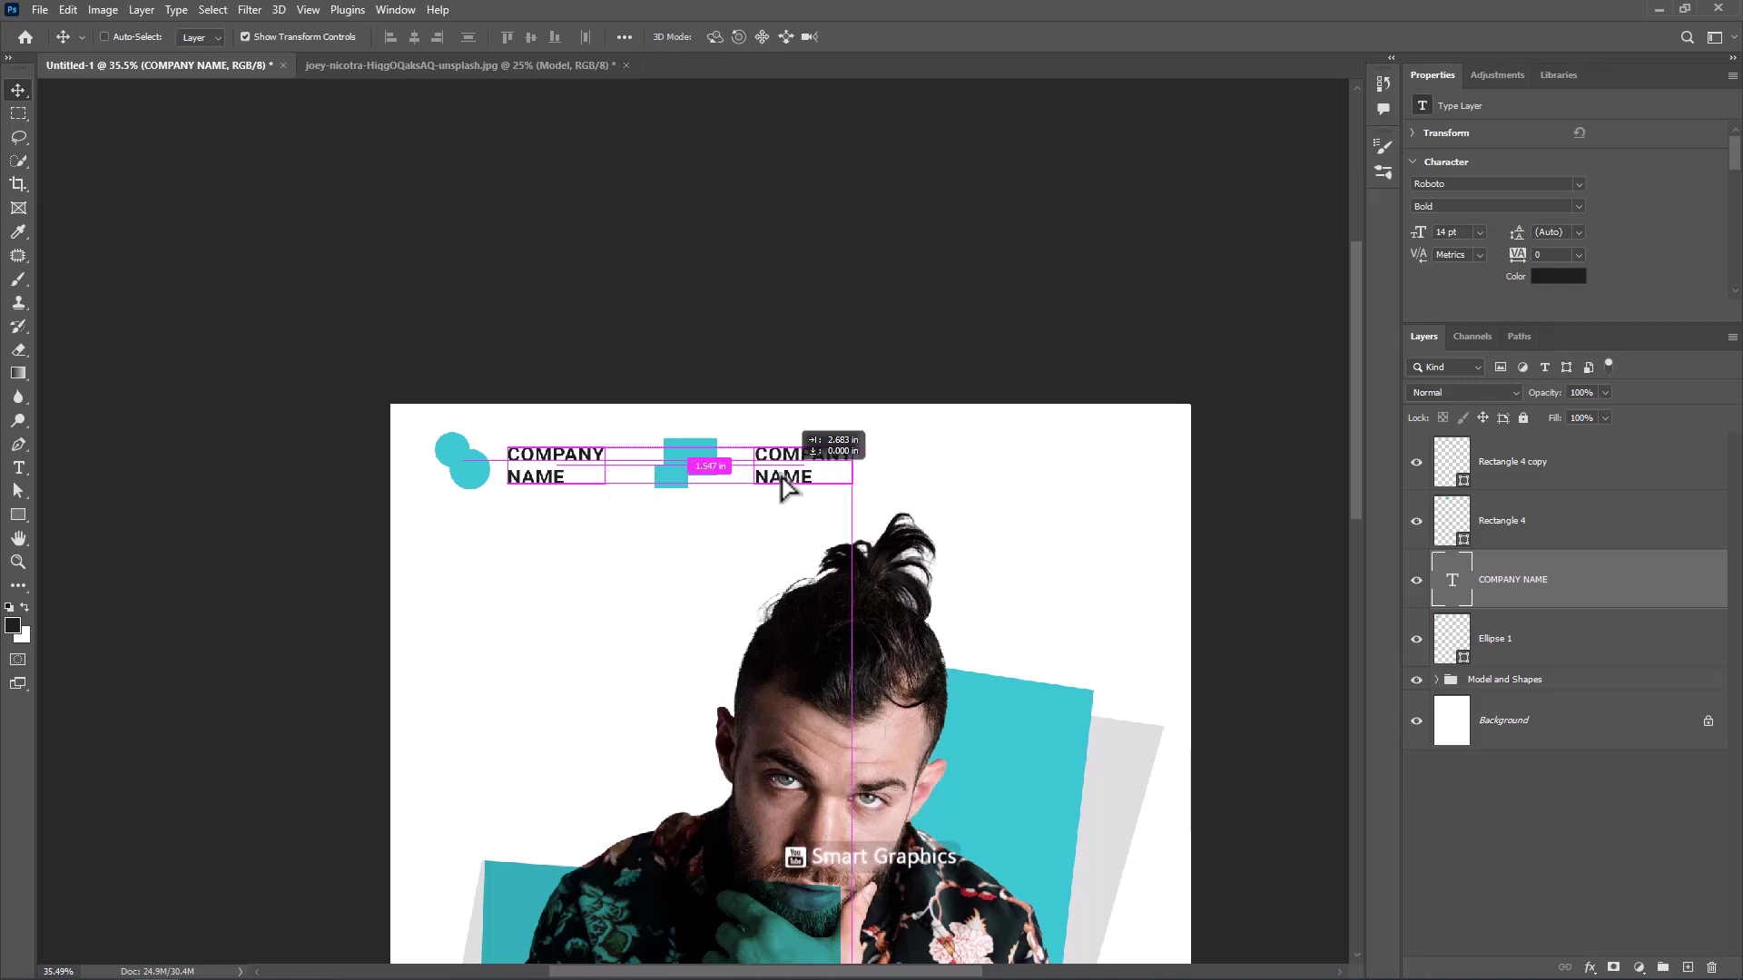
left_click_drag(760, 487, 795, 490)
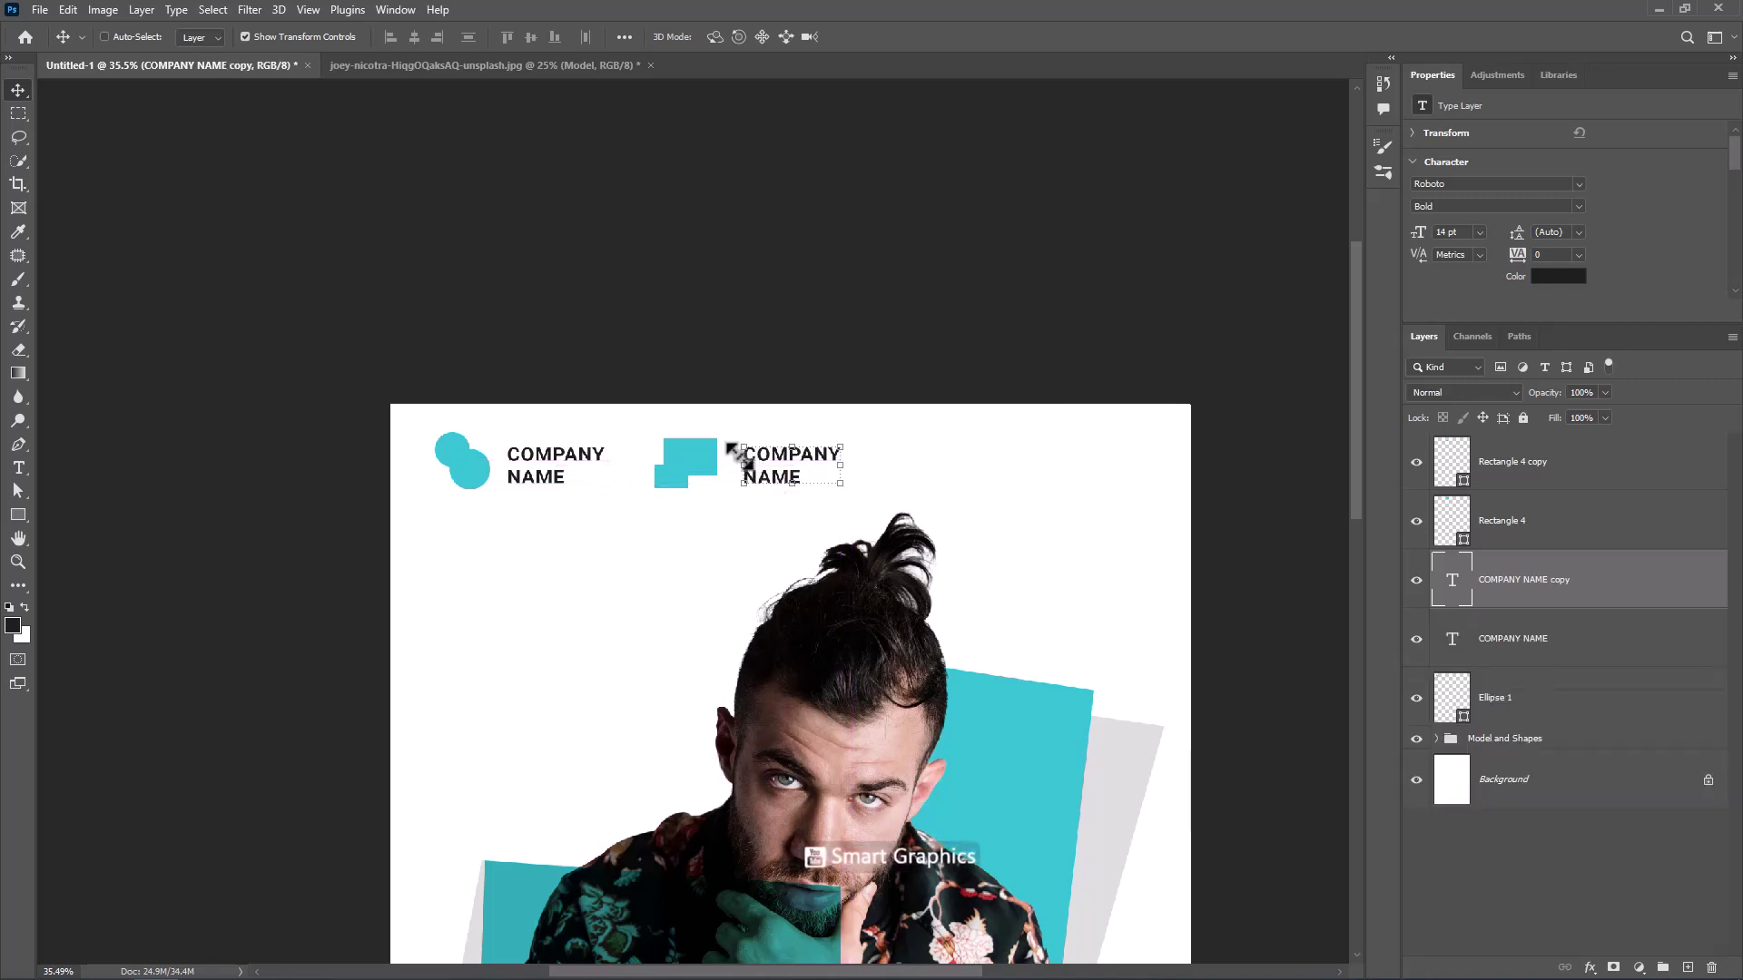
Scale all header logo layers, circles included, down to about 78%
key("alt+bracketleft")
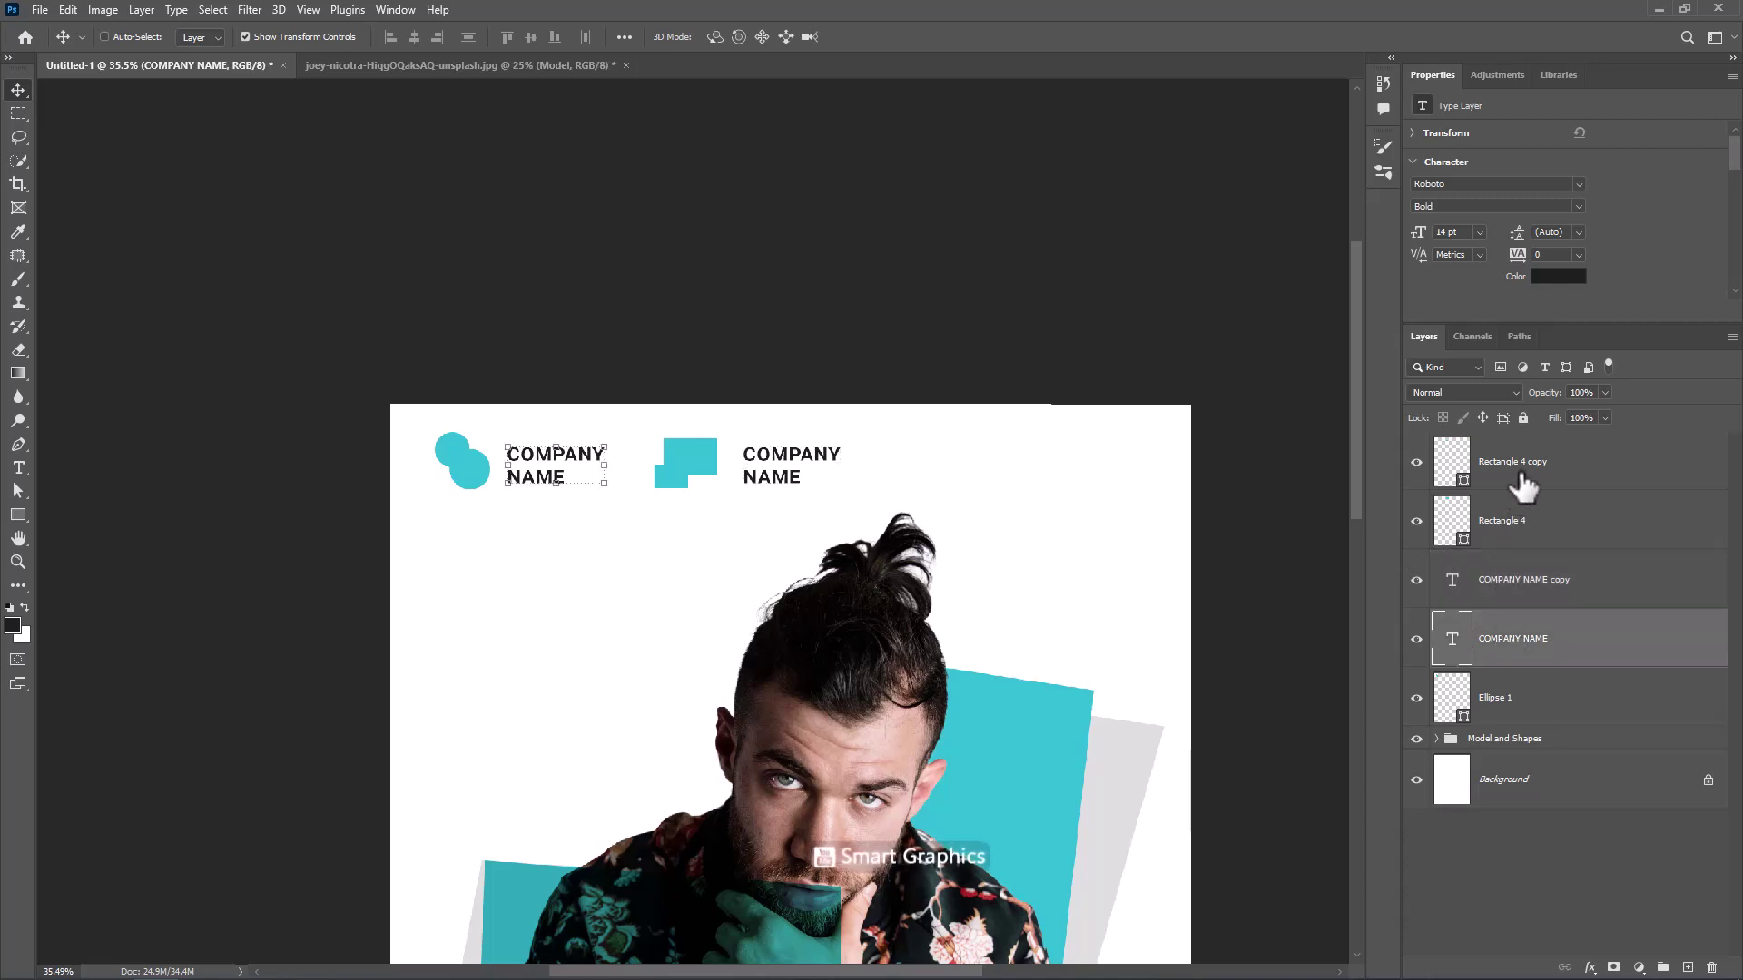
left_click(1522, 488, "shift")
left_click_drag(841, 464, 732, 468)
left_click(1506, 697, "shift")
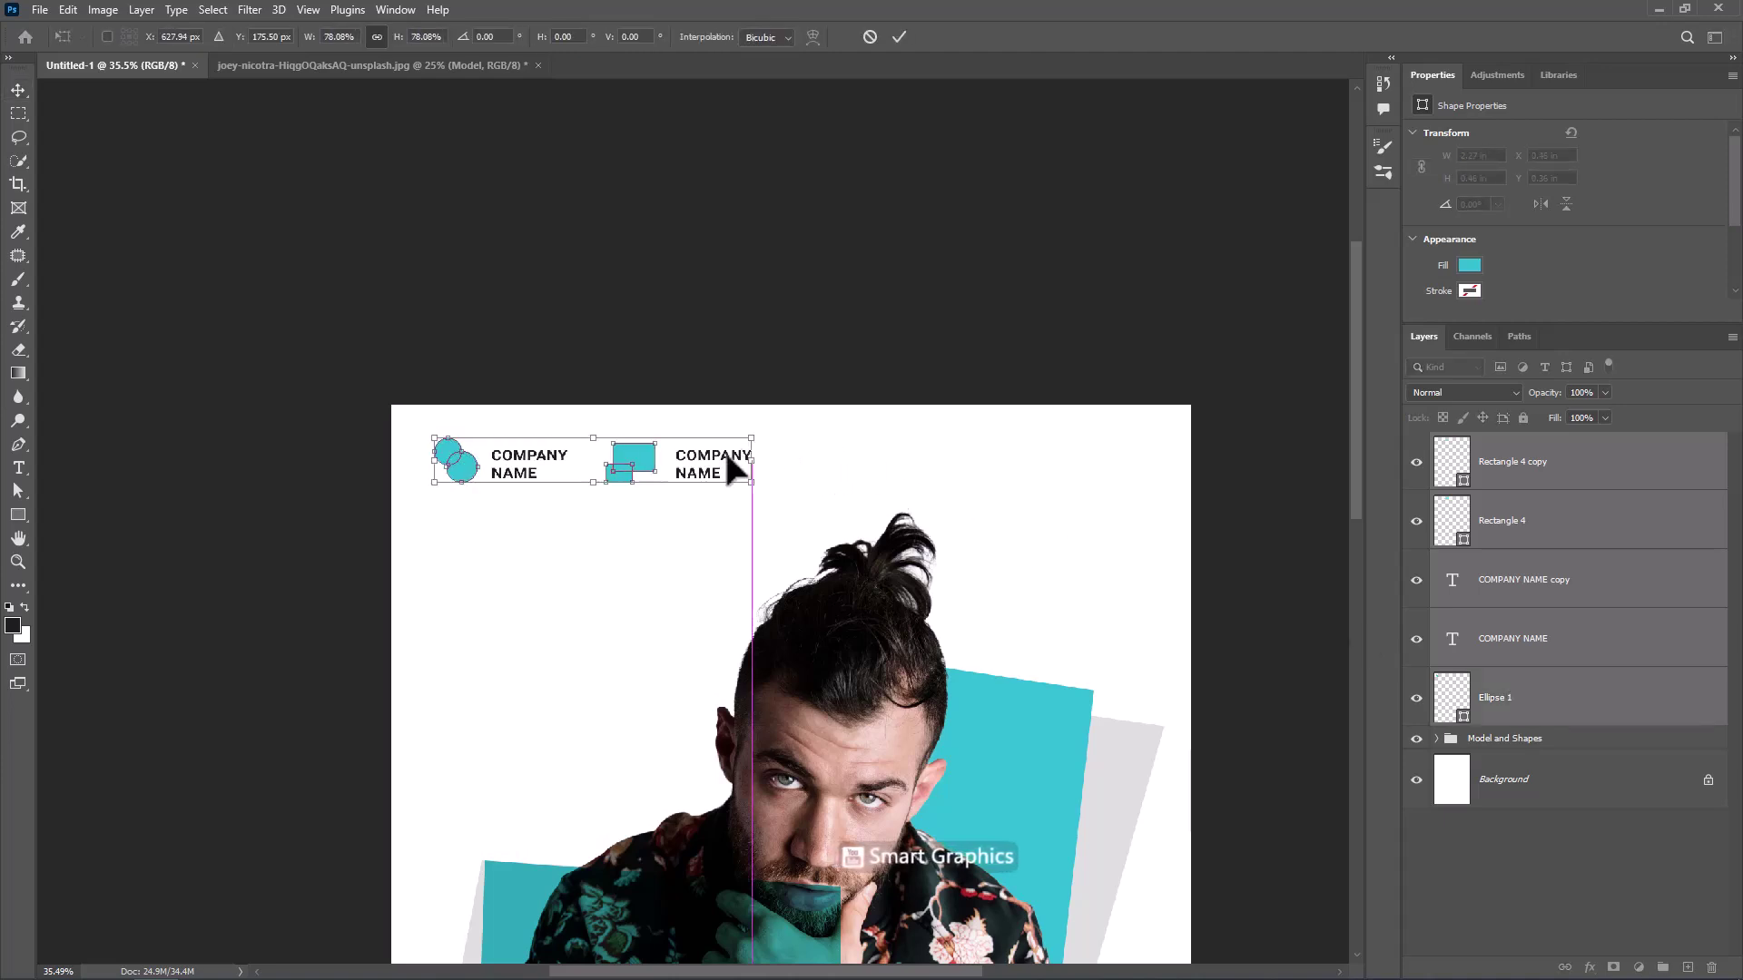
key("Return")
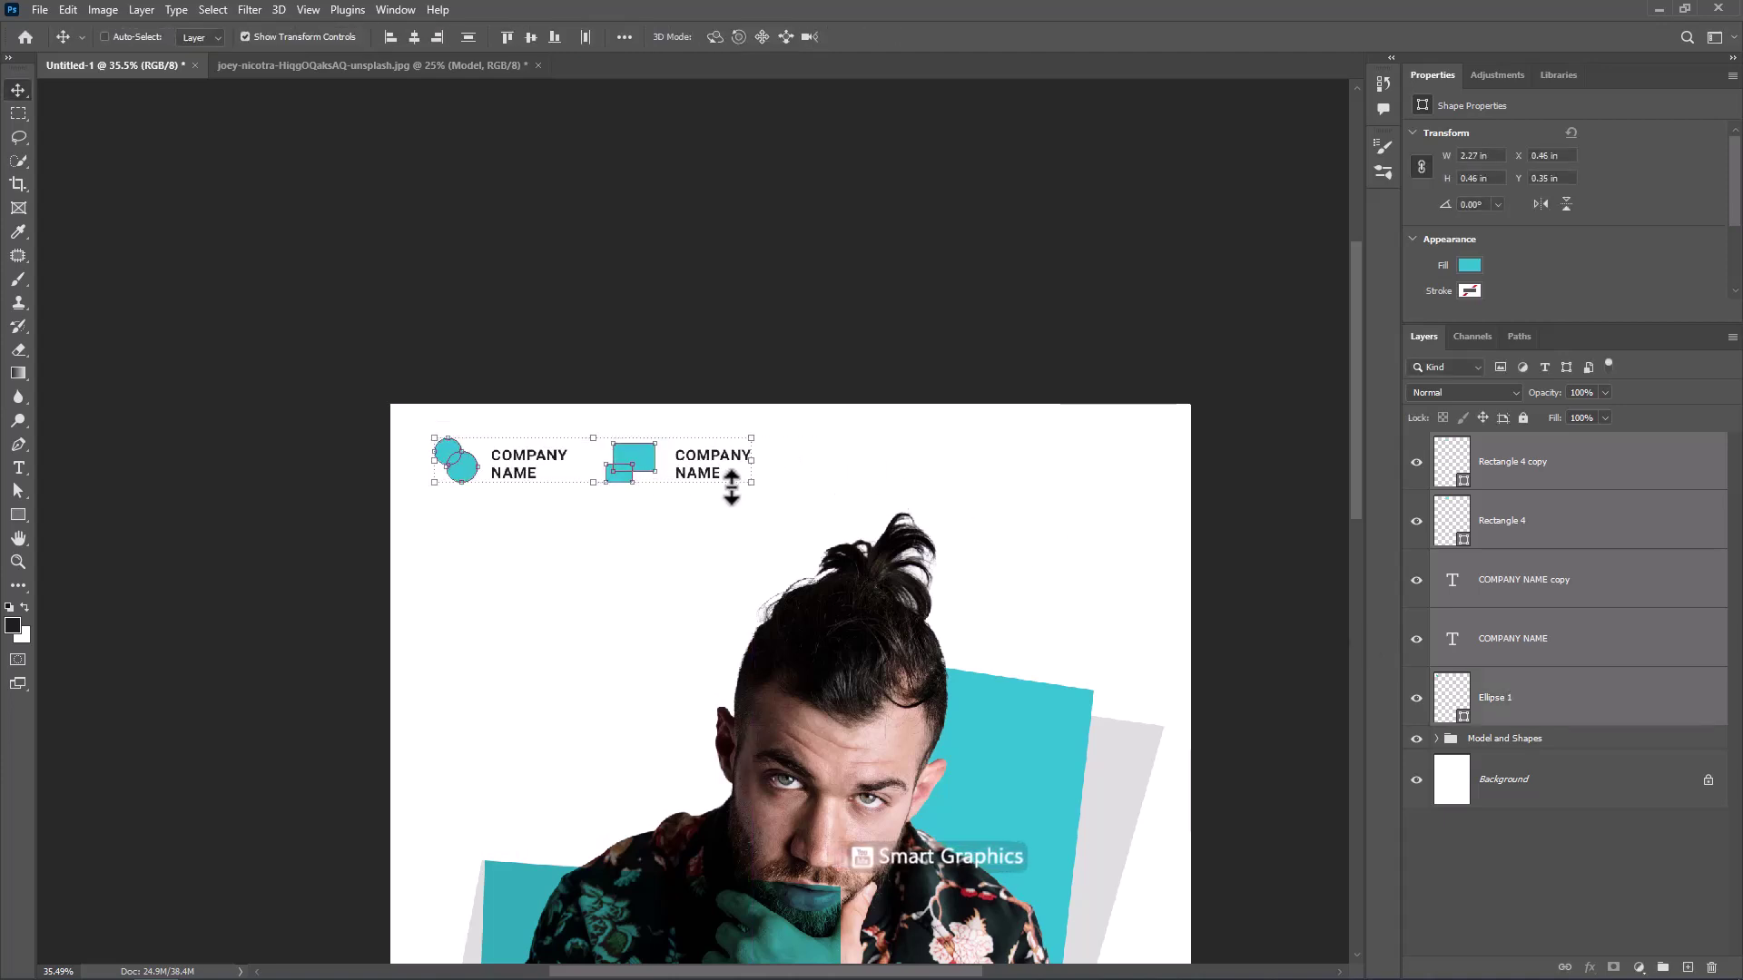
scroll(731, 488, "down", 1)
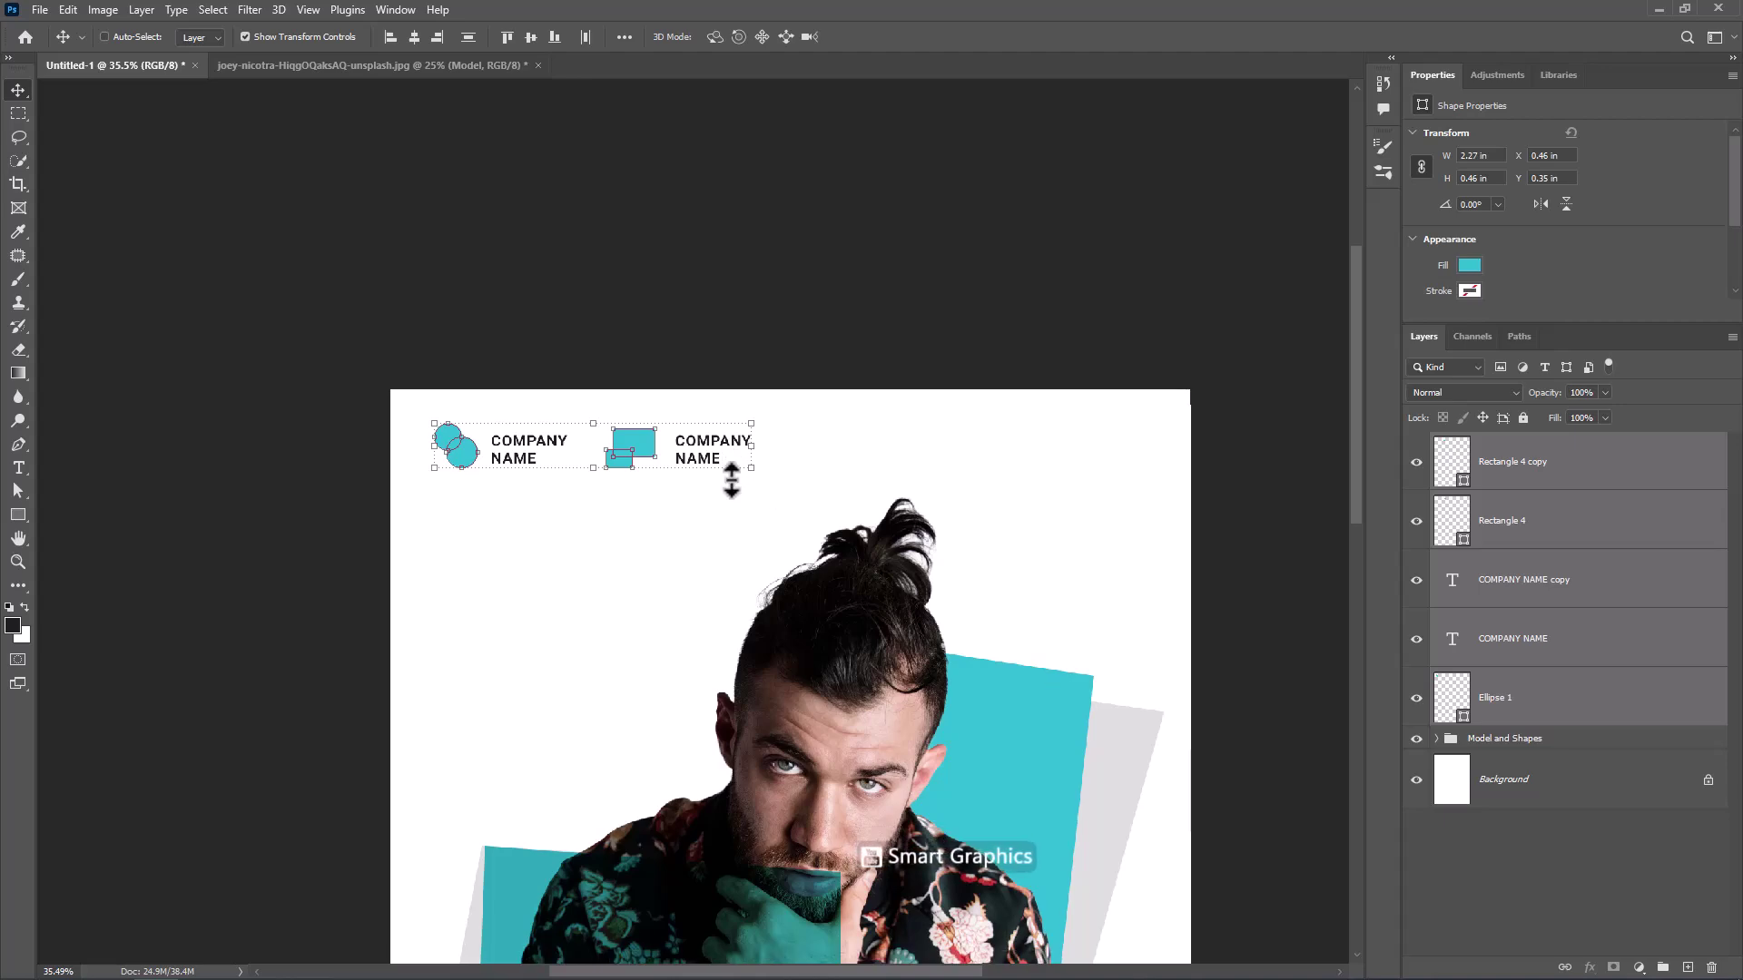
left_click_drag(849, 588, 744, 406)
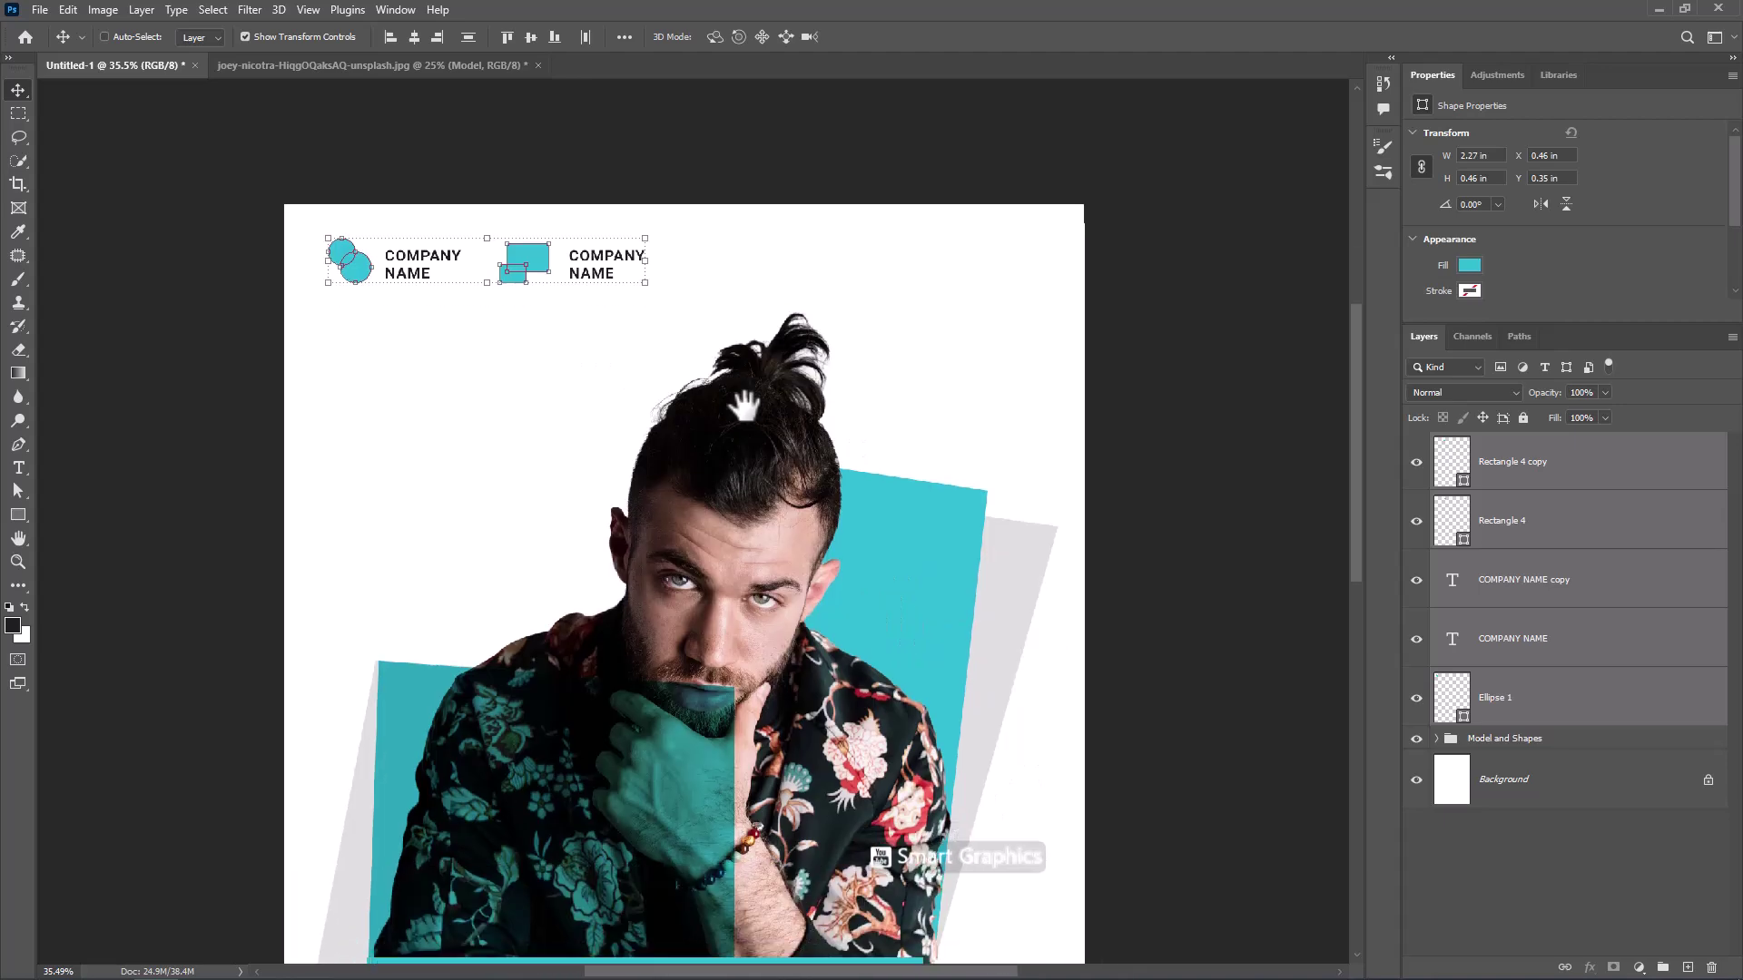
scroll(744, 406, "down", 3)
scroll(781, 399, "up", 1)
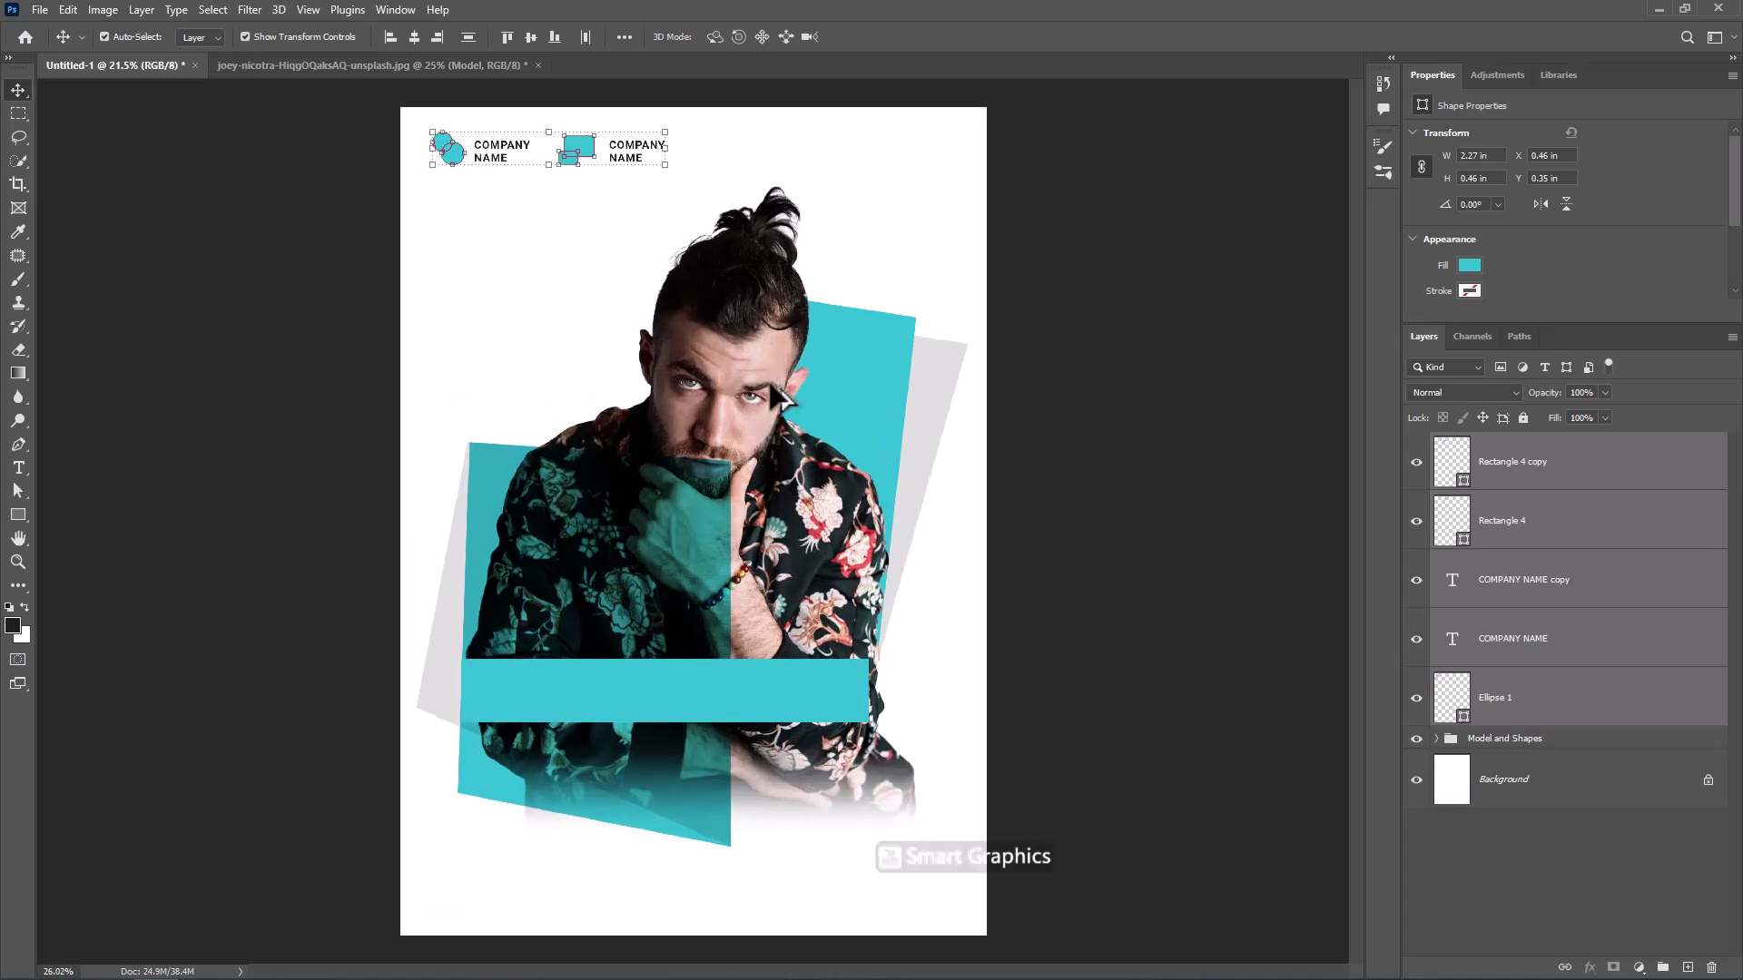
left_click(1685, 481)
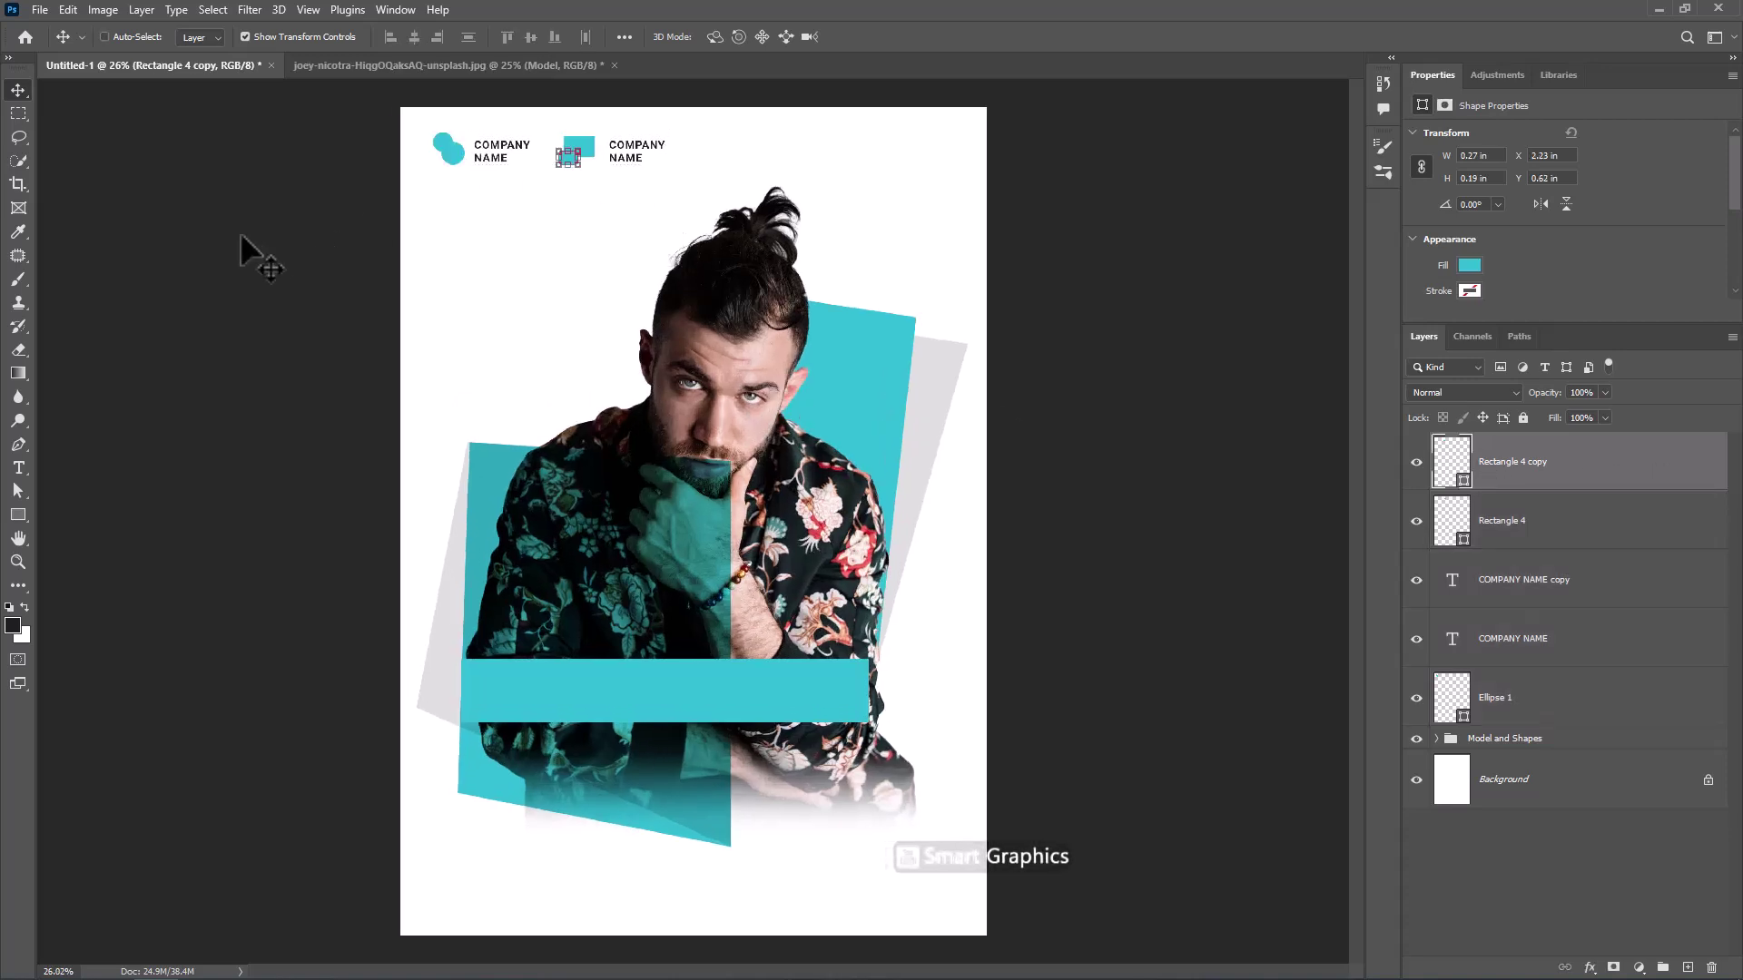
Type the date 12-16TH OCT 2023 below the circle logo at 24 pt
left_click(18, 468)
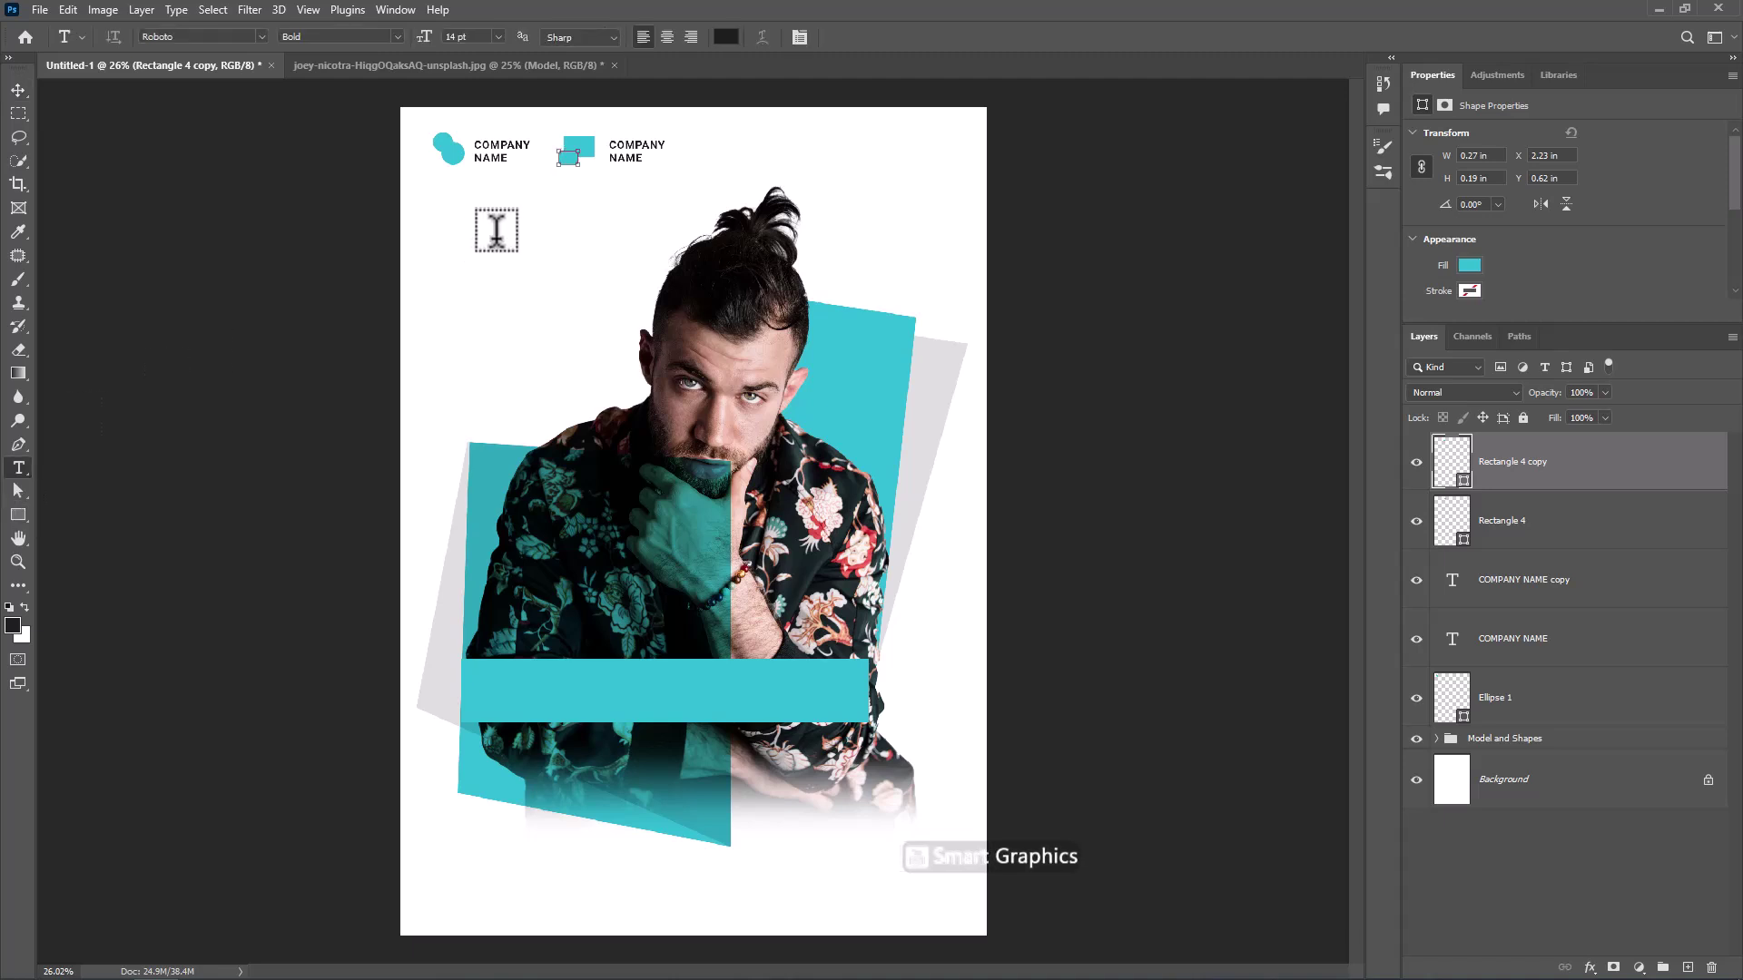
left_click(490, 245)
type("12-16TH")
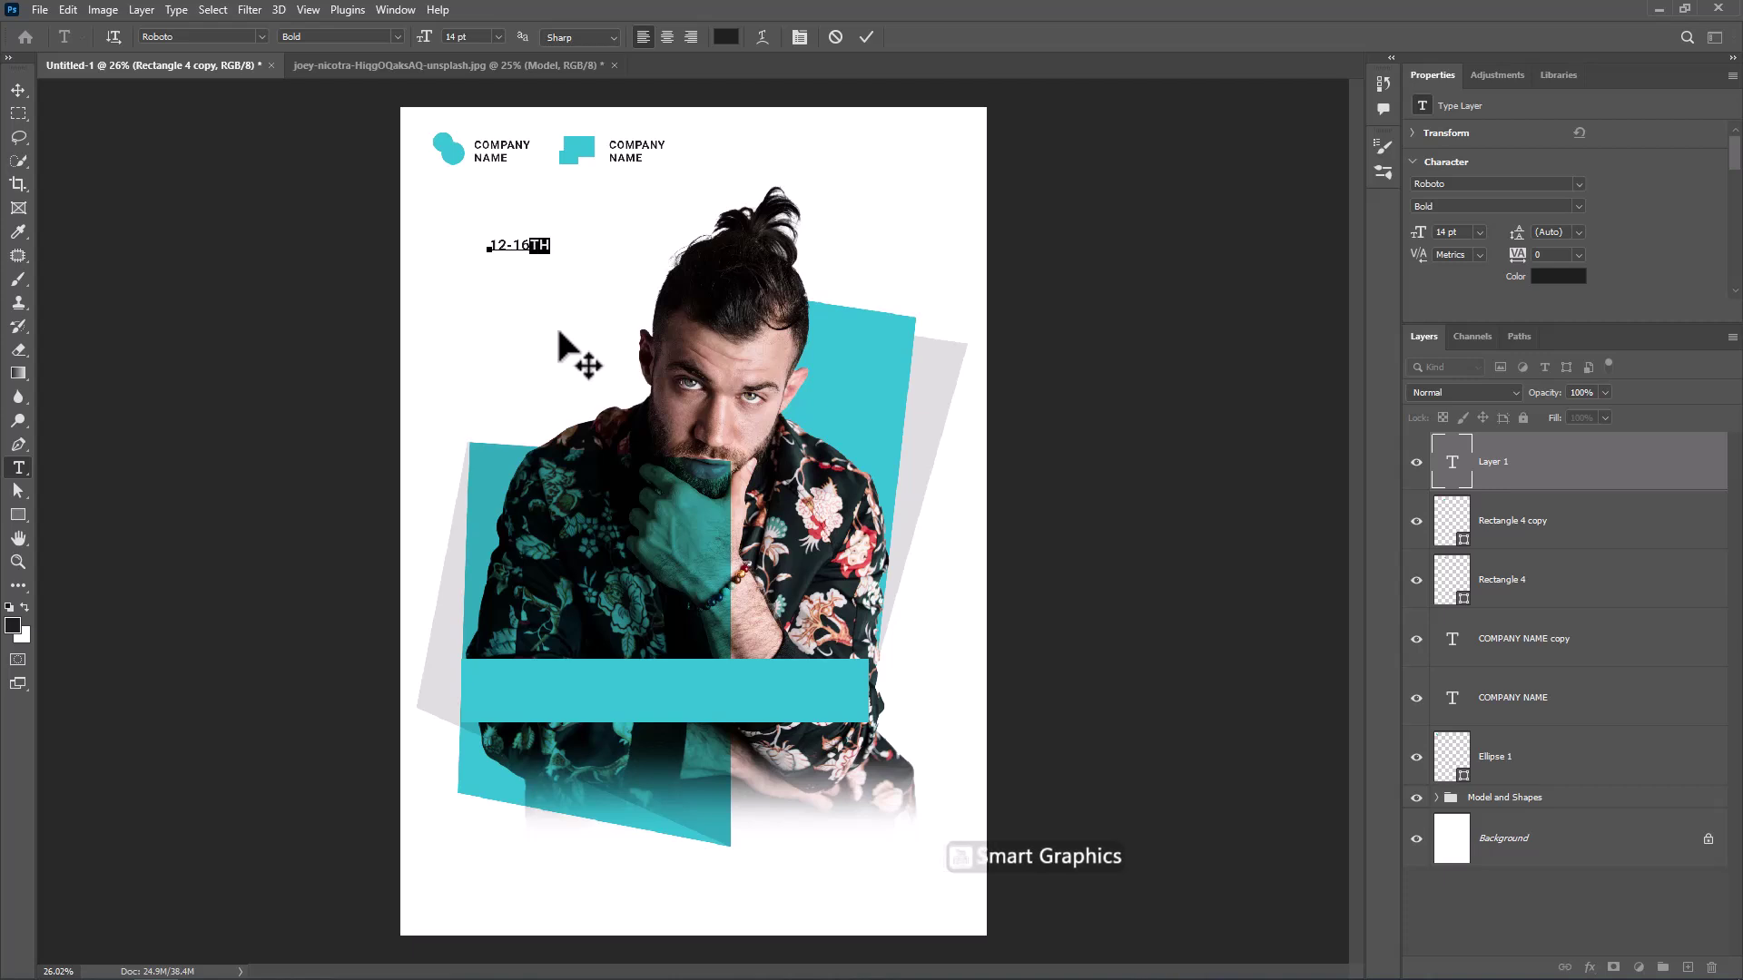
scroll(1488, 245, "down", 5)
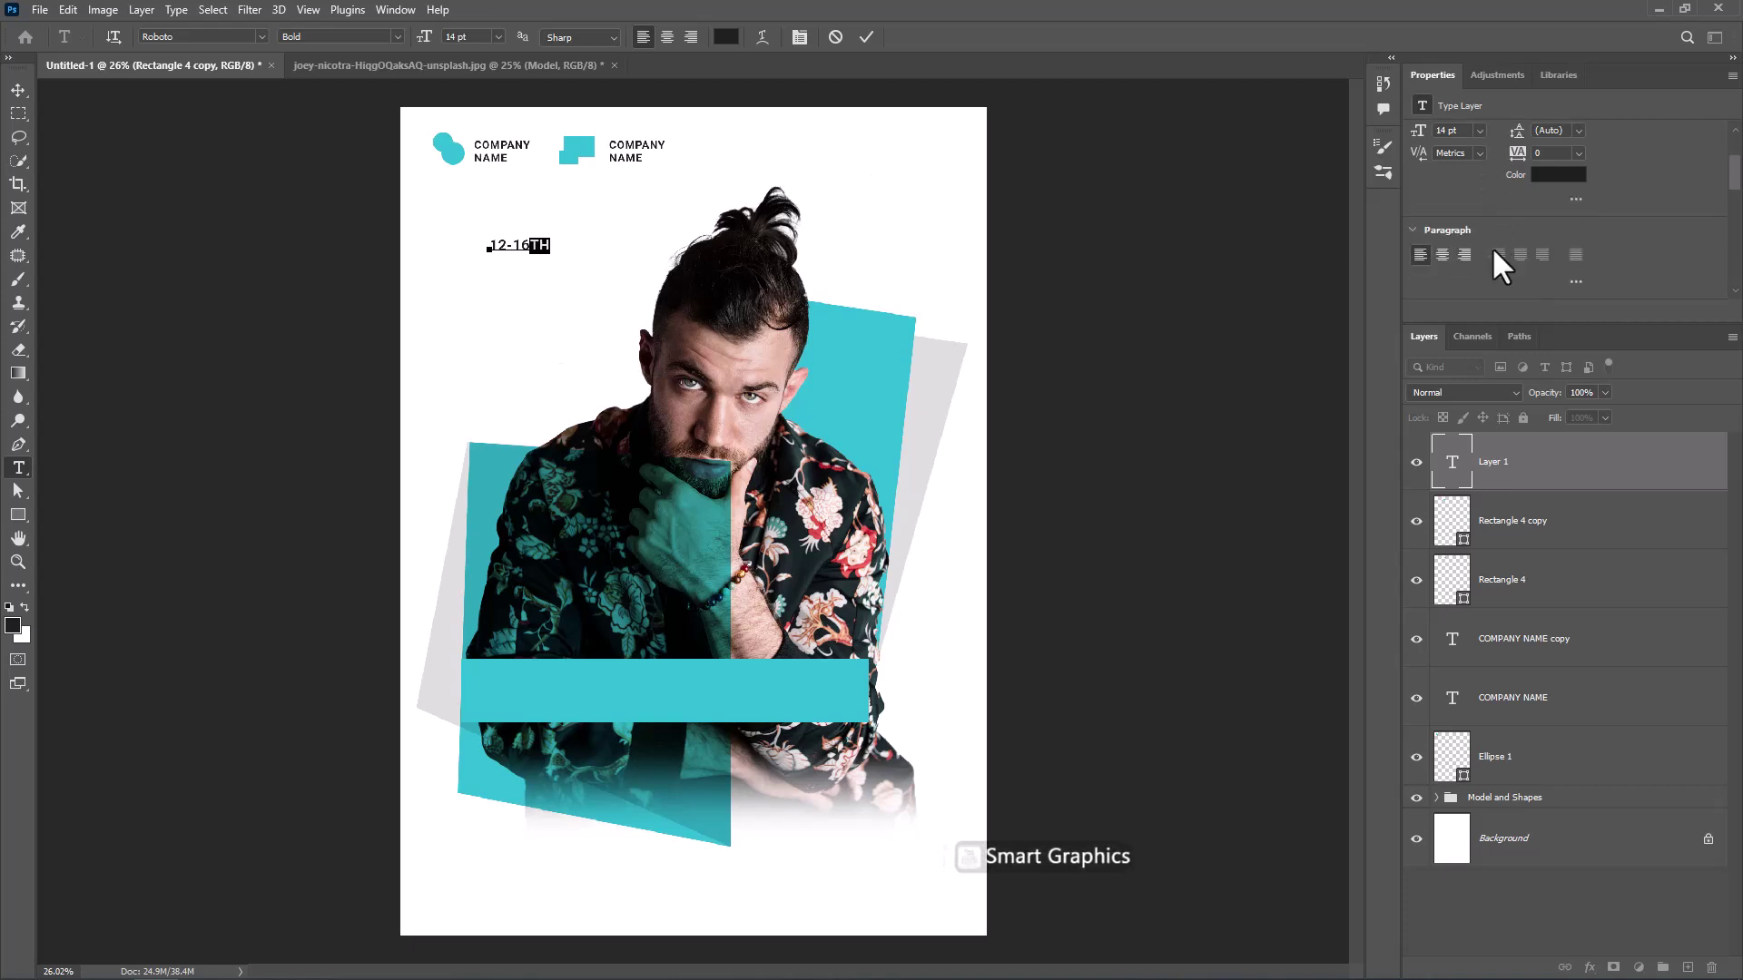
scroll(1490, 251, "down", 2)
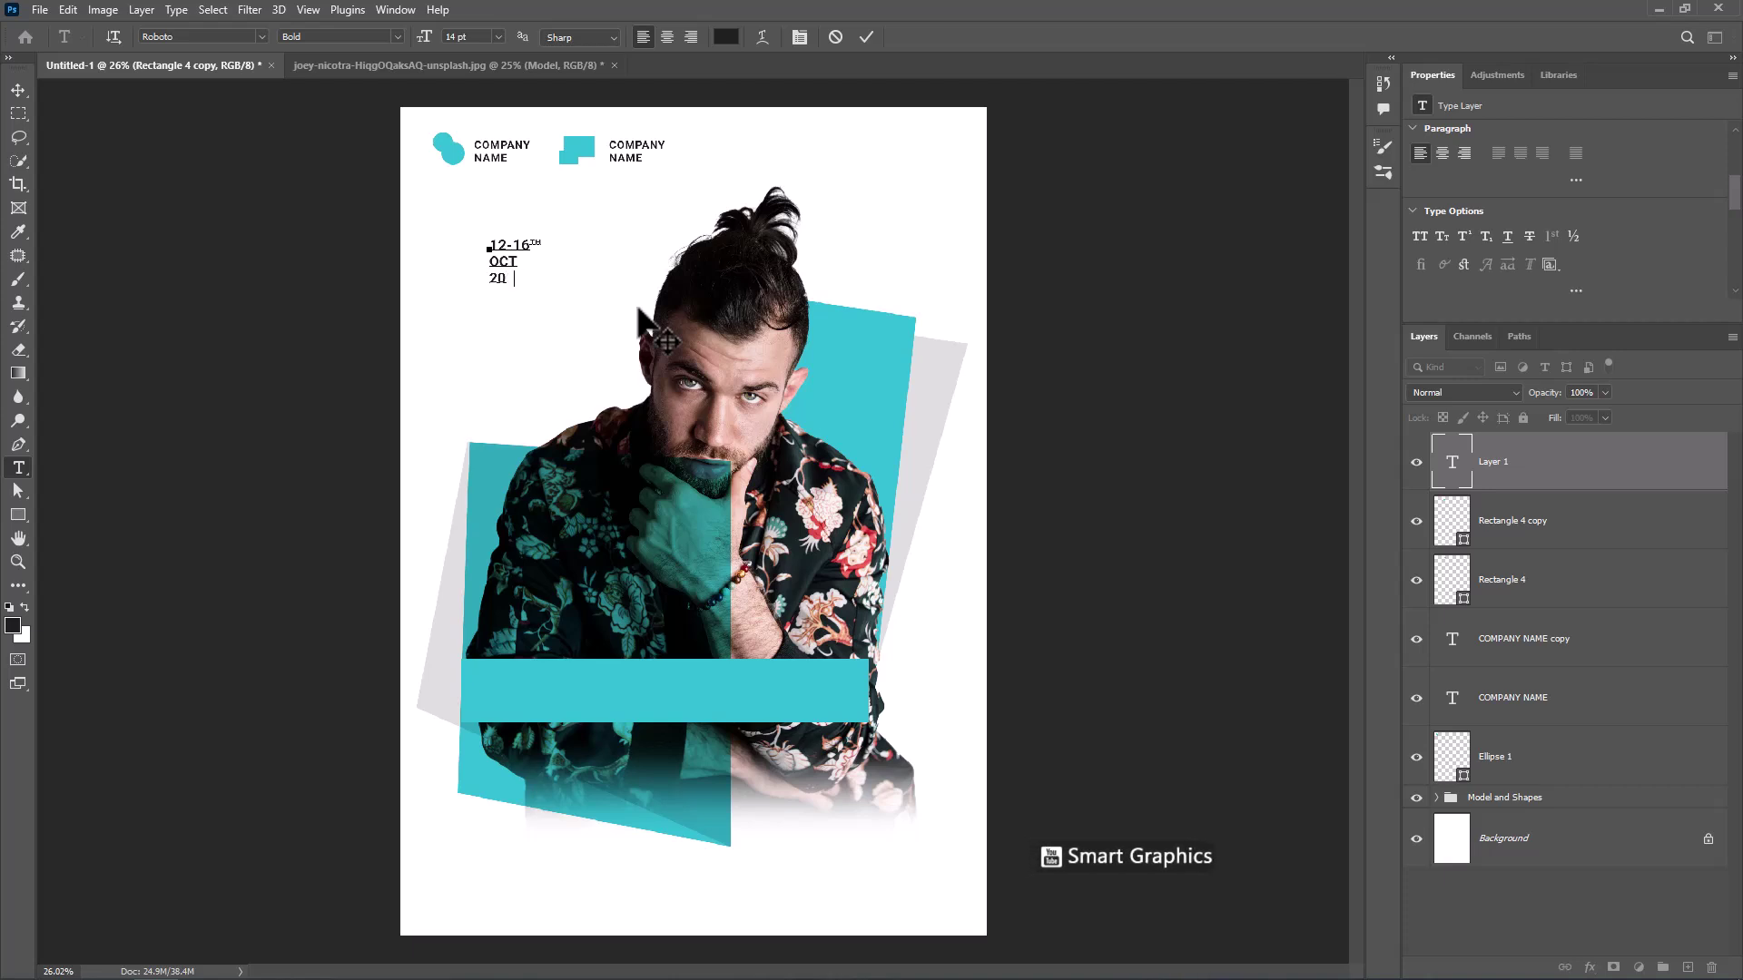
key("ctrl+a")
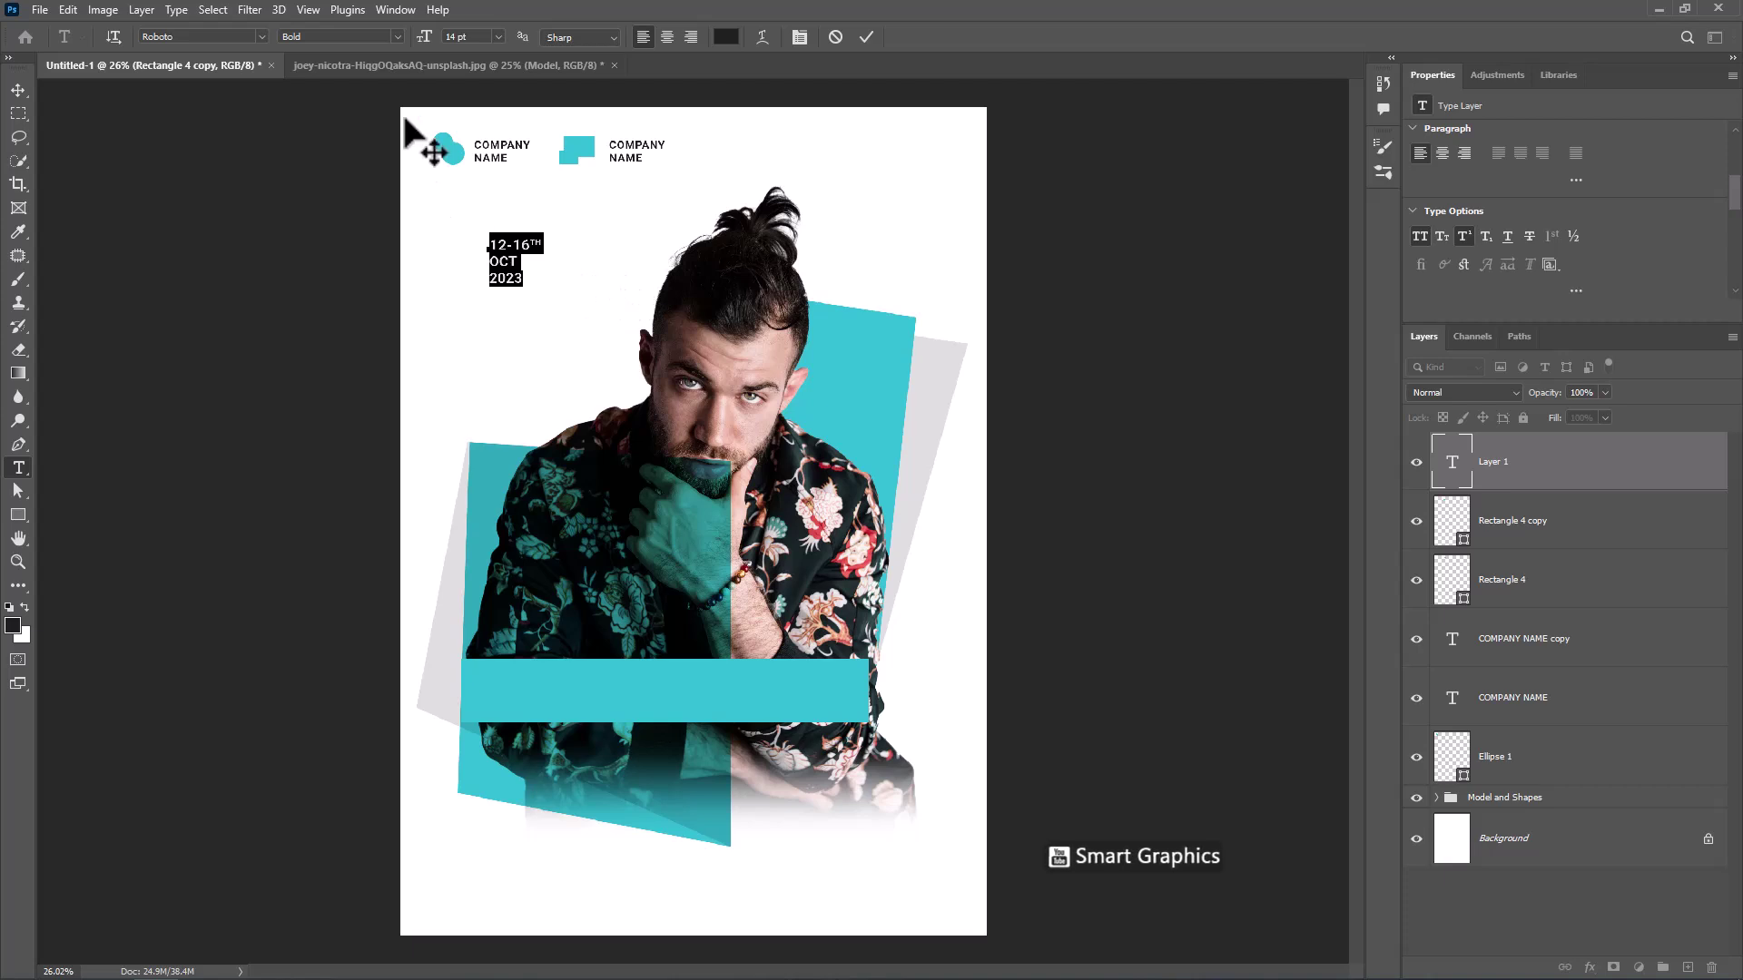
left_click(499, 36)
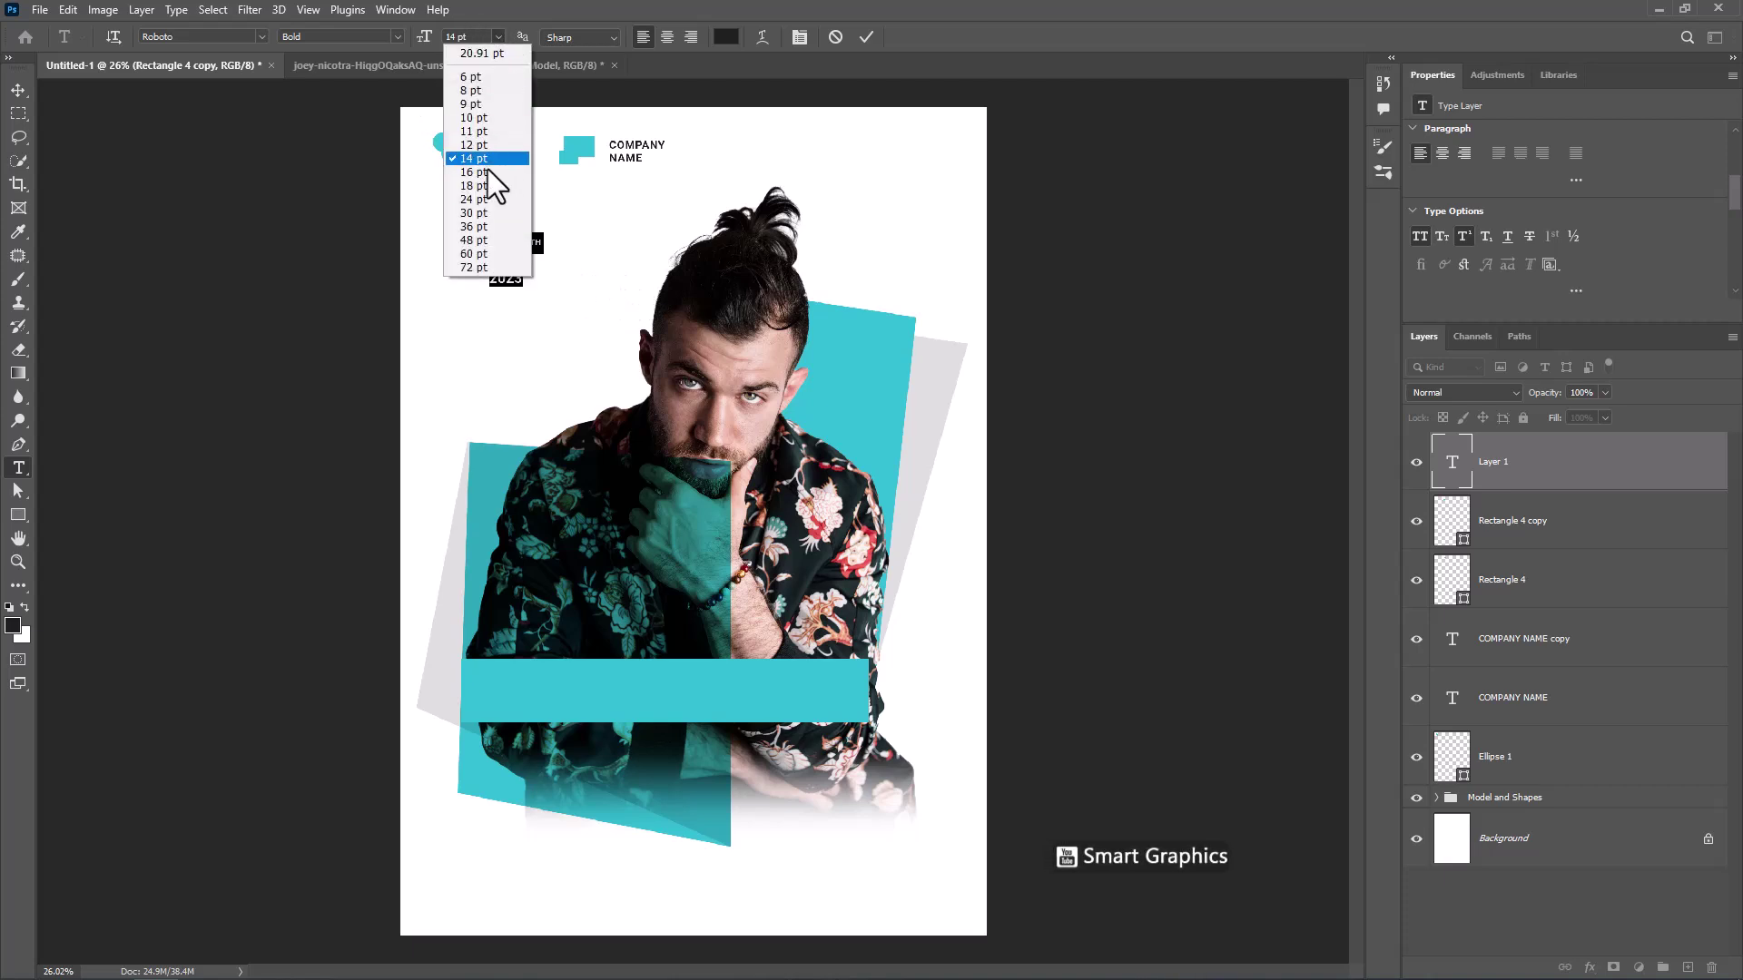
left_click(495, 172)
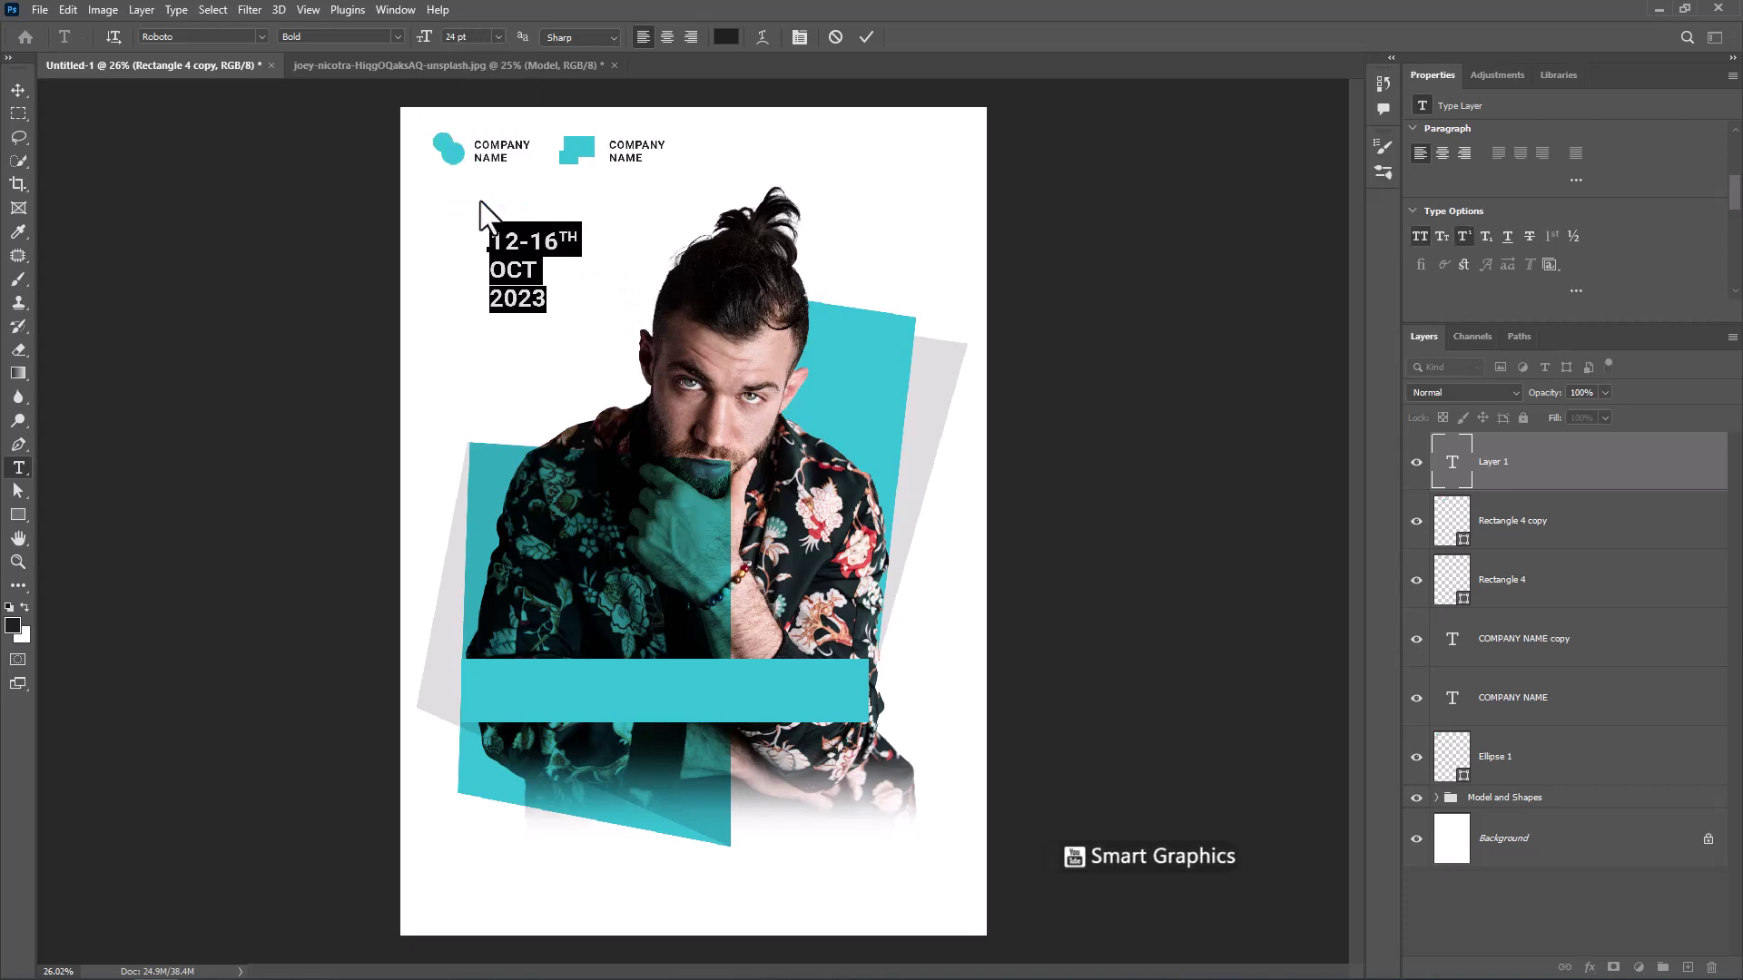
left_click(865, 37)
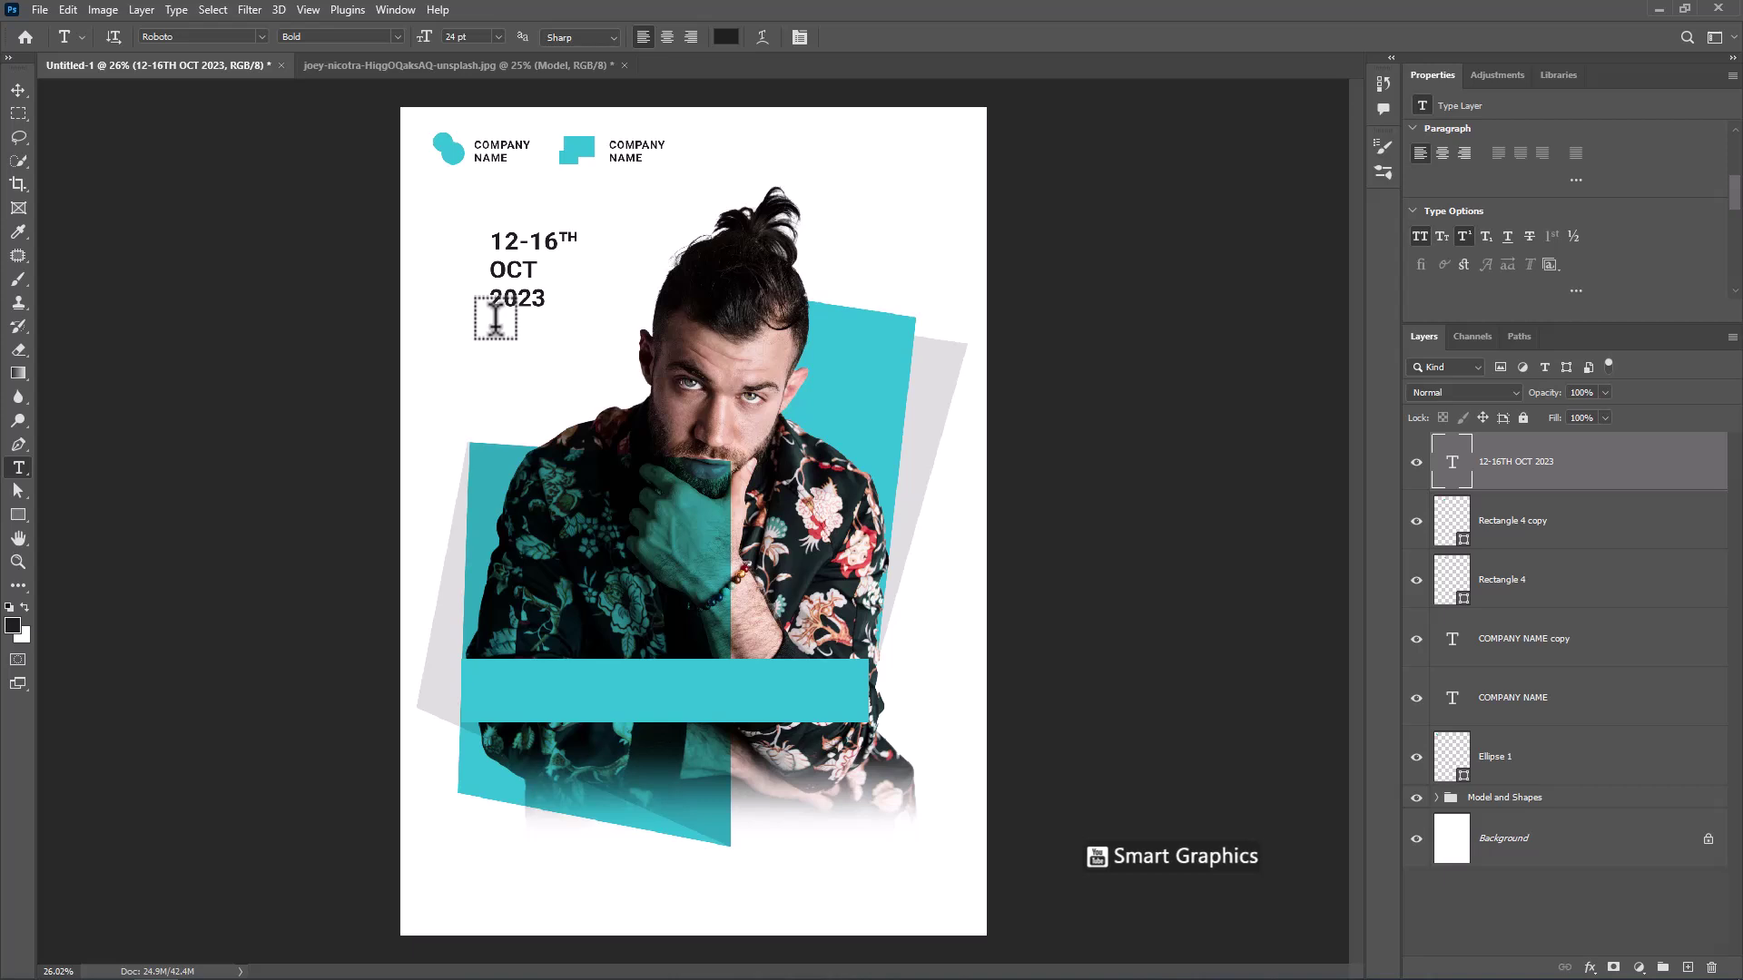
Draw a paragraph text box below the date with teal sampled from the poster shape
left_click_drag(490, 318, 638, 353)
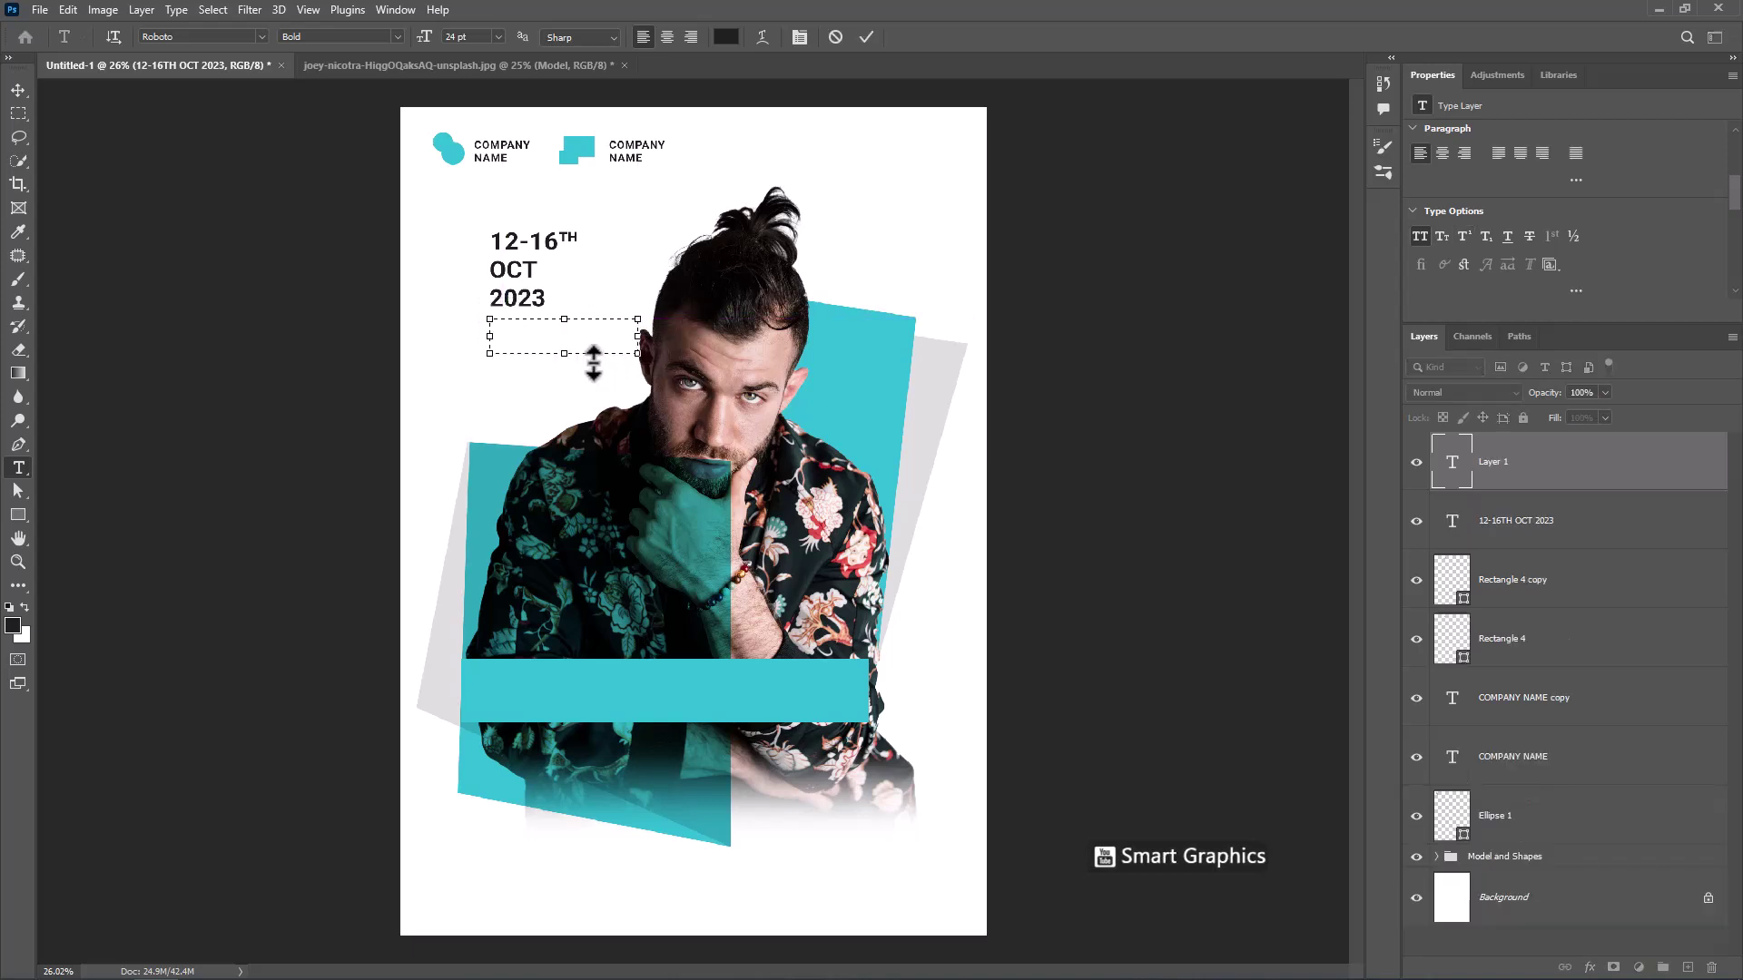
left_click(727, 36)
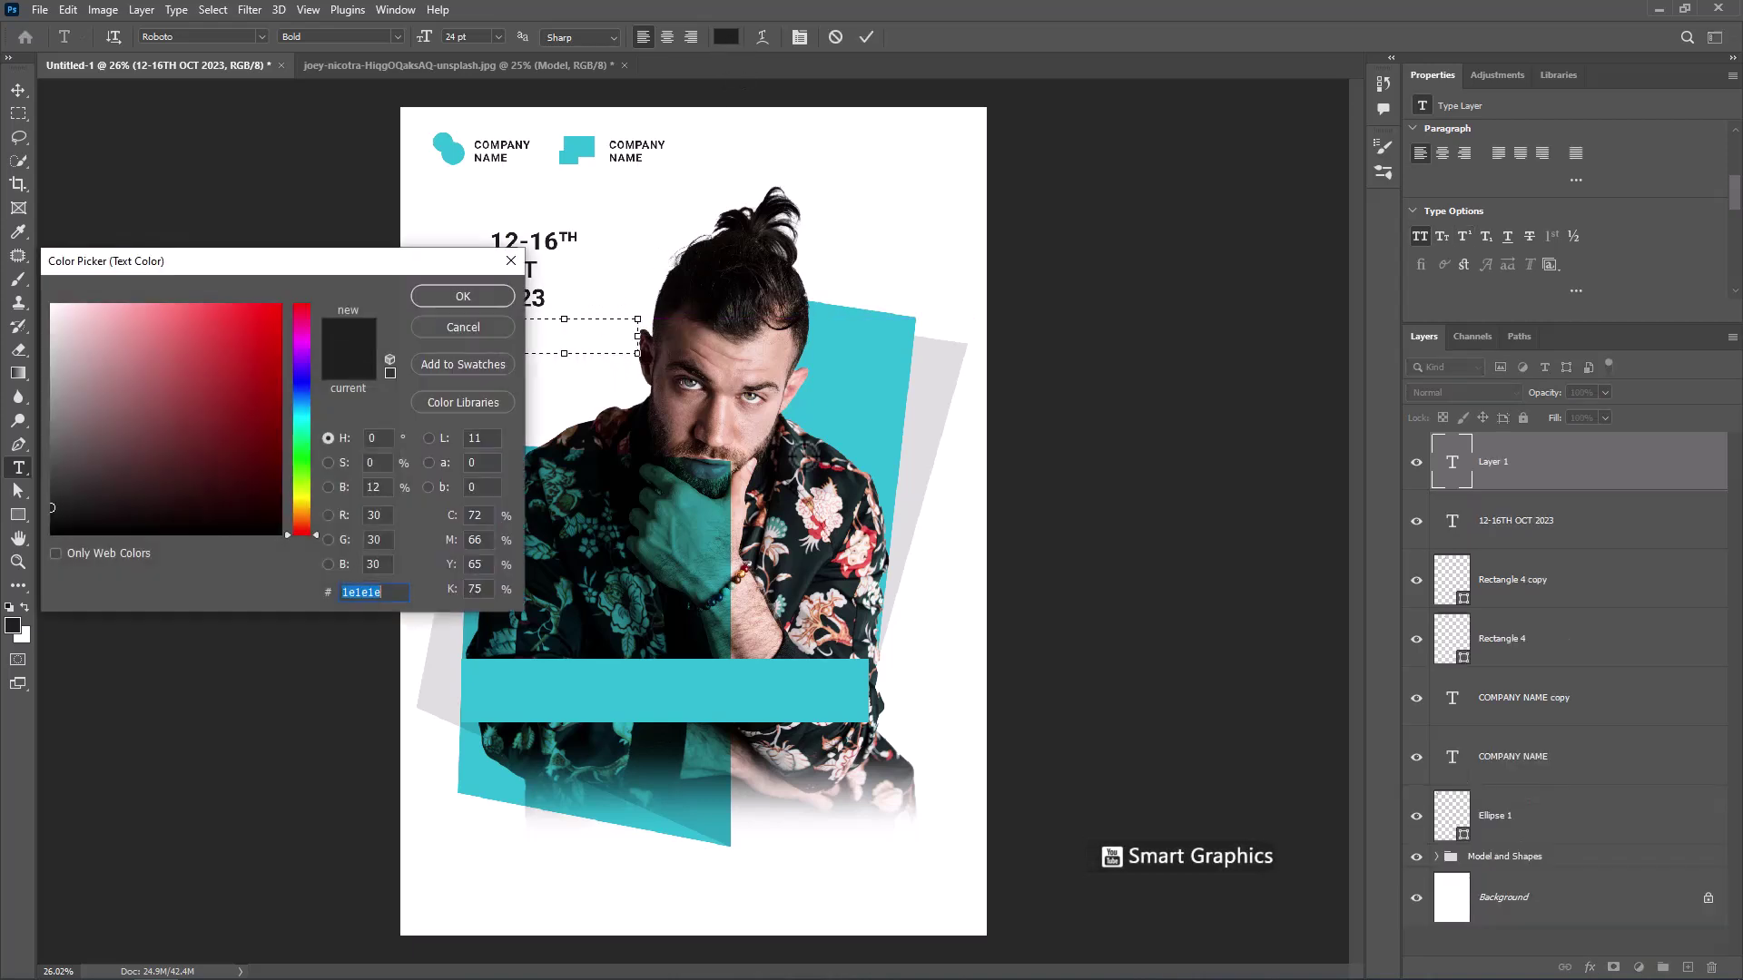
left_click(844, 400)
left_click(460, 297)
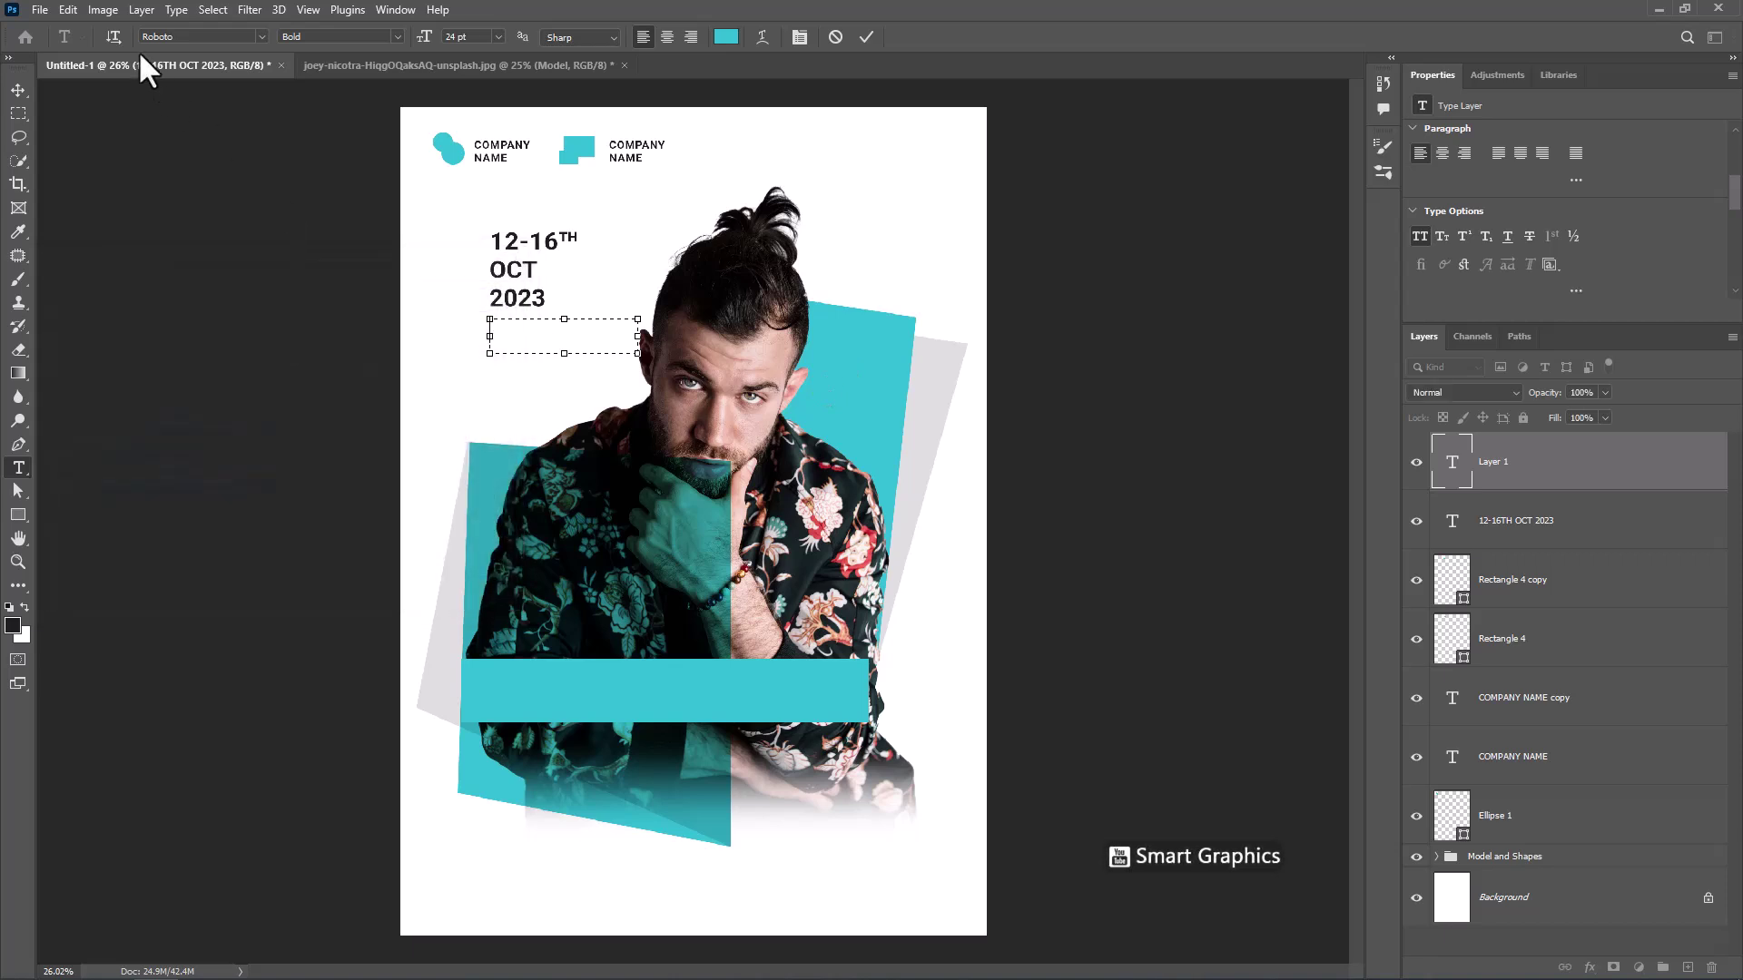
Fill the box with Lorem Ipsum placeholder at 10 pt, trimmed to two lines
left_click(184, 8)
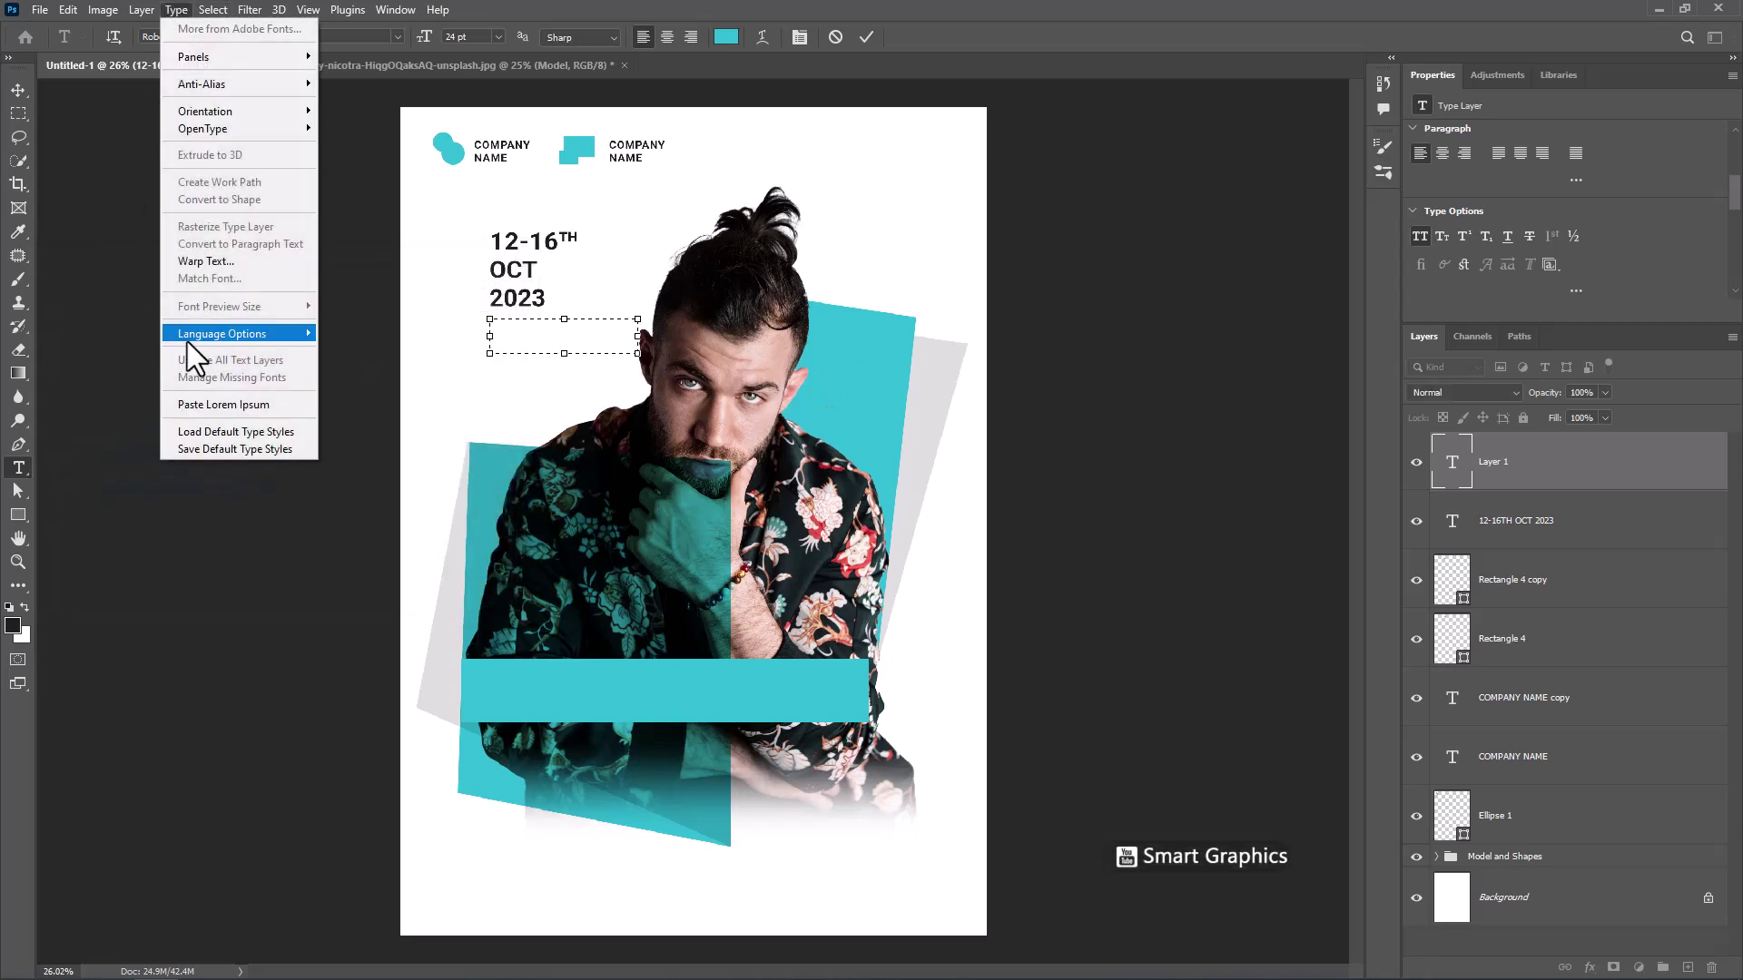
left_click(215, 397)
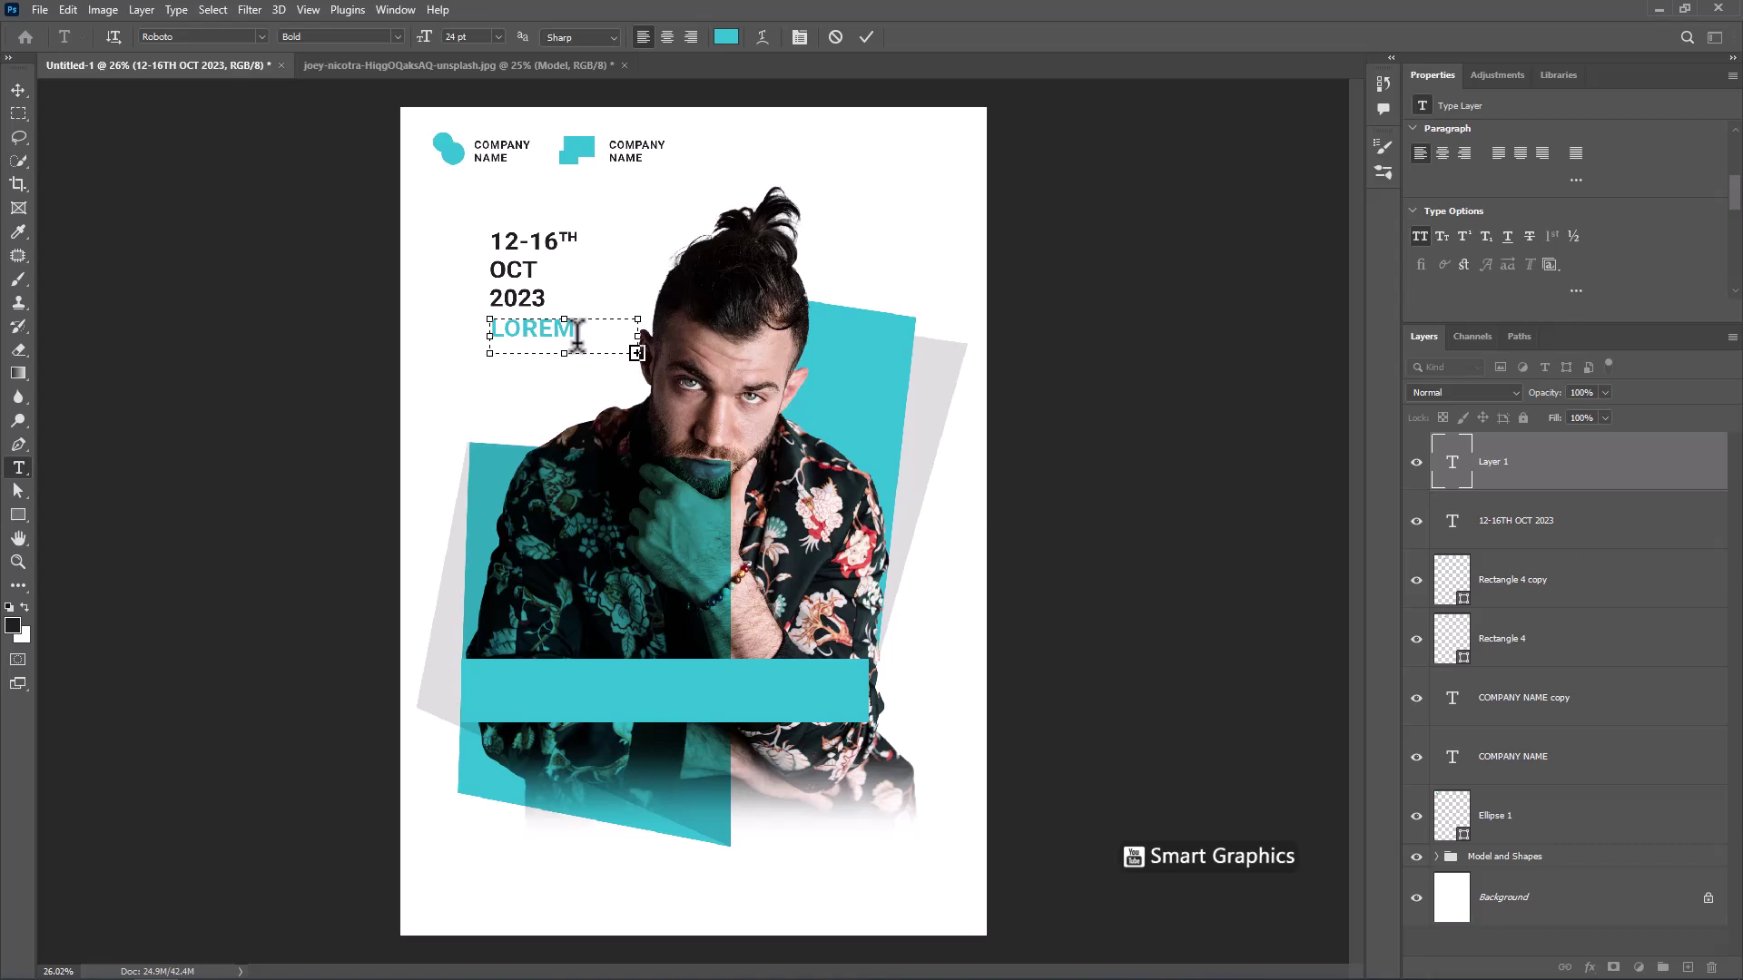
key("ctrl+a")
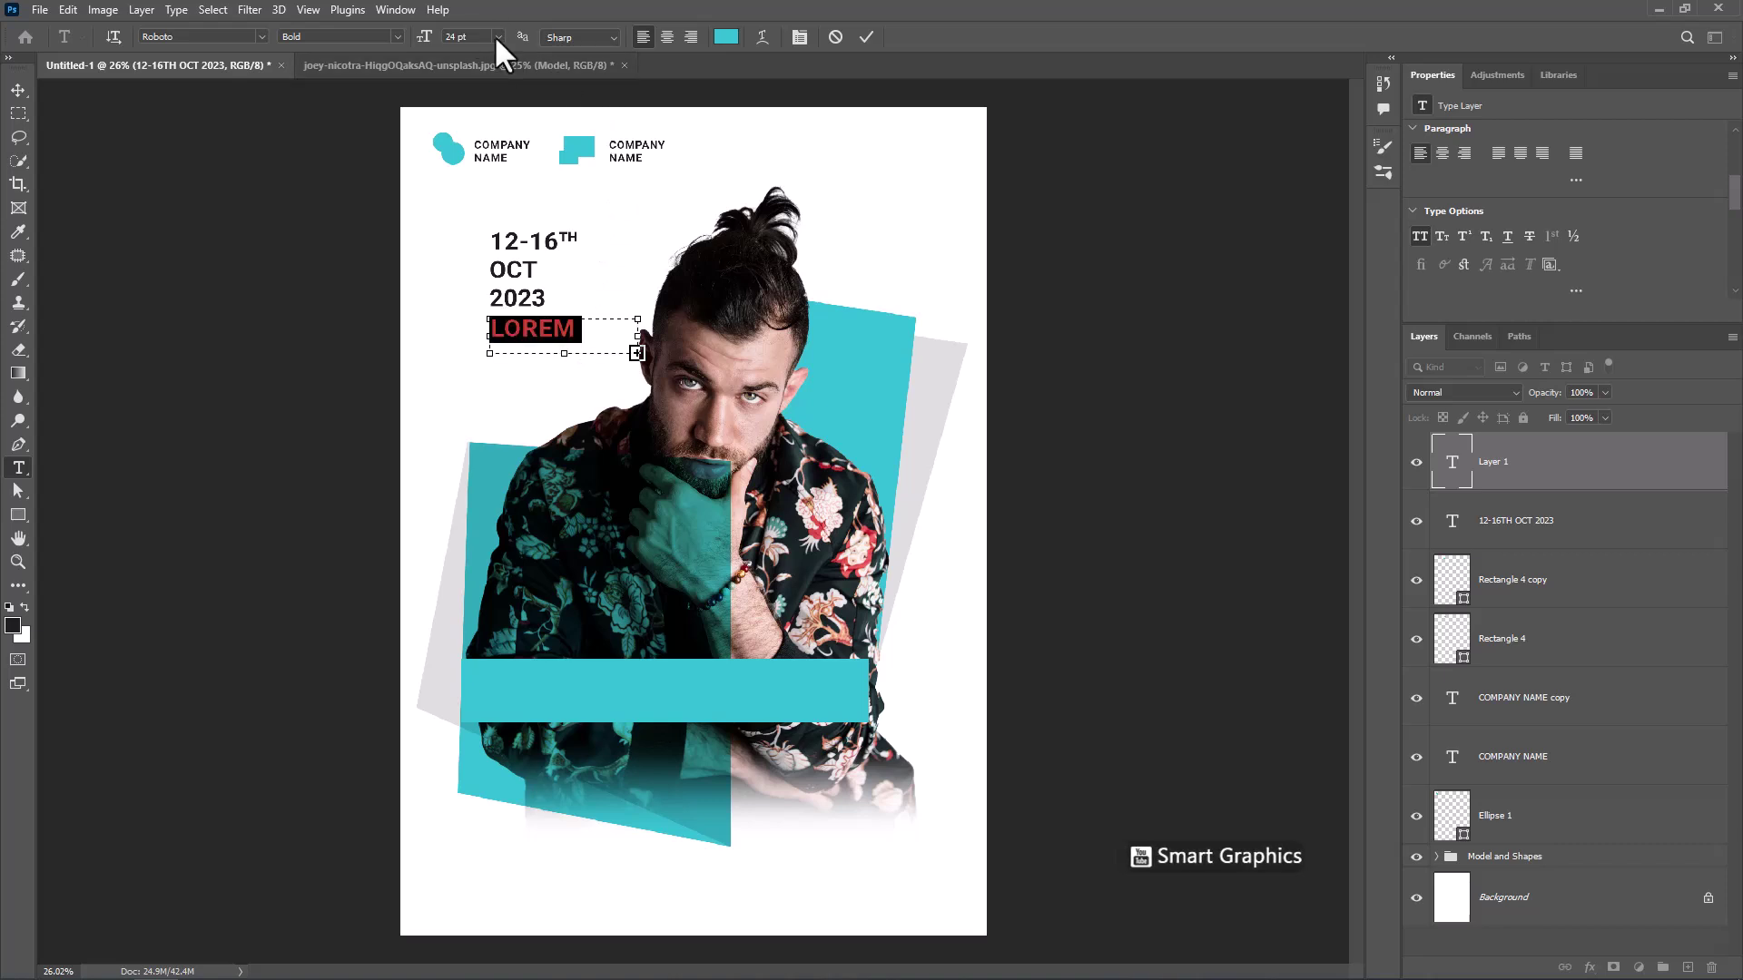
left_click(495, 38)
left_click(483, 86)
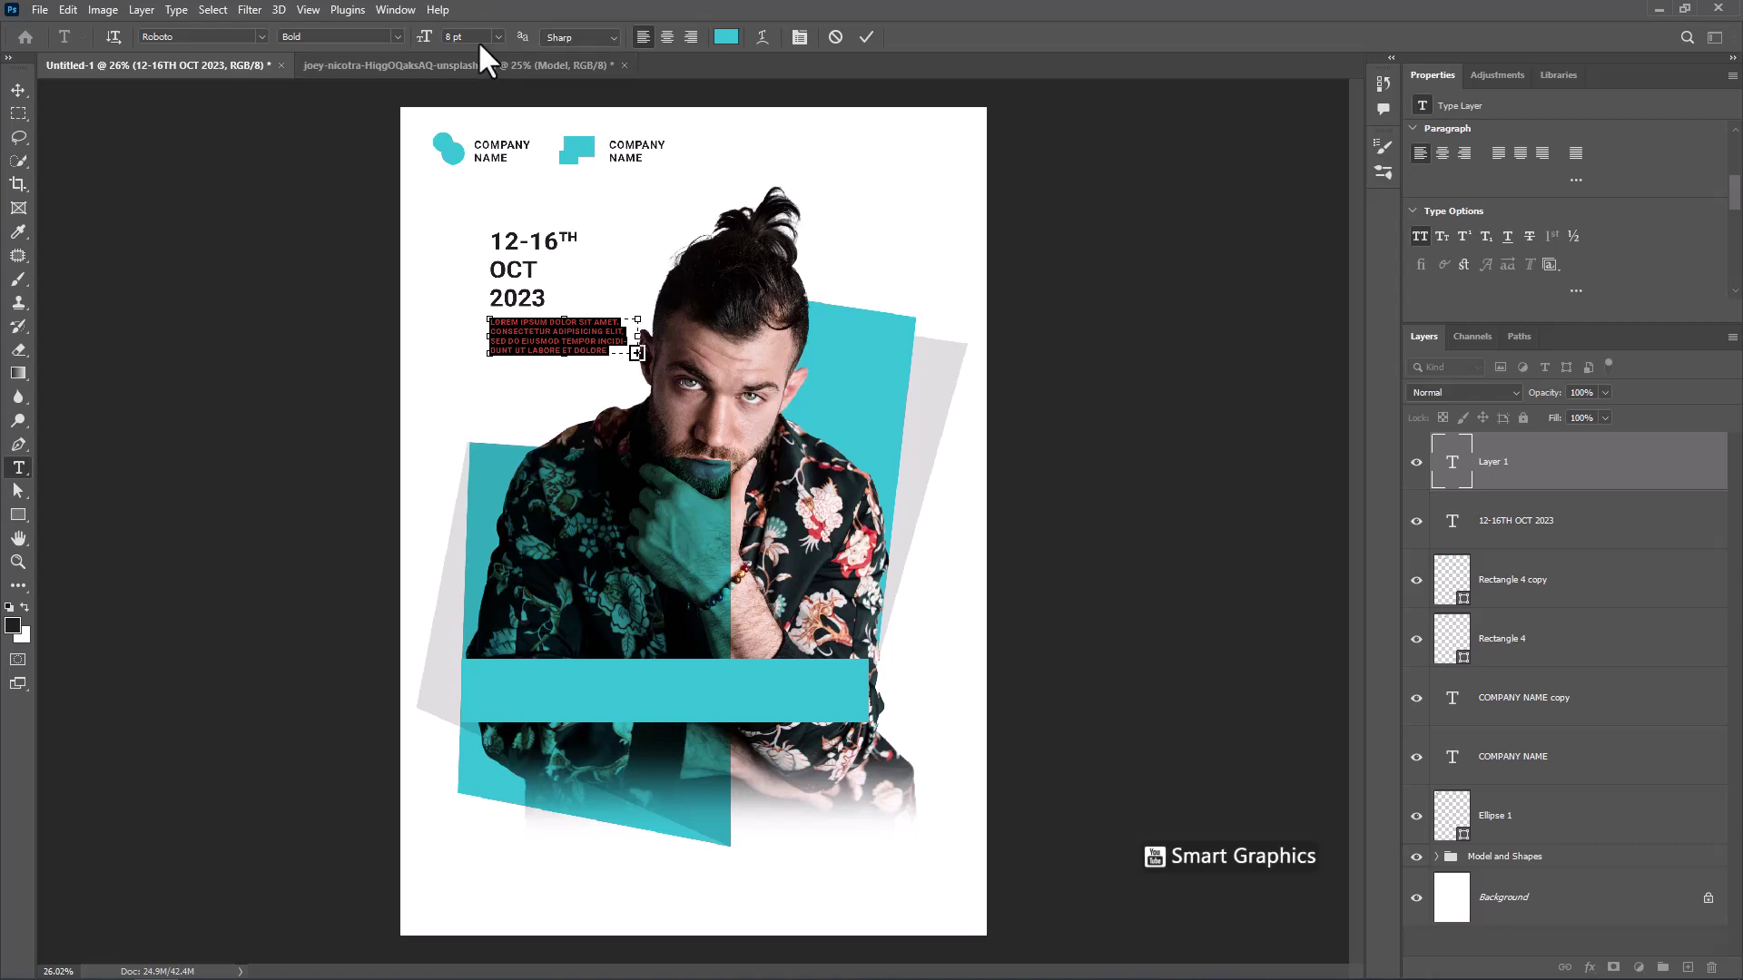
left_click(497, 38)
left_click(464, 118)
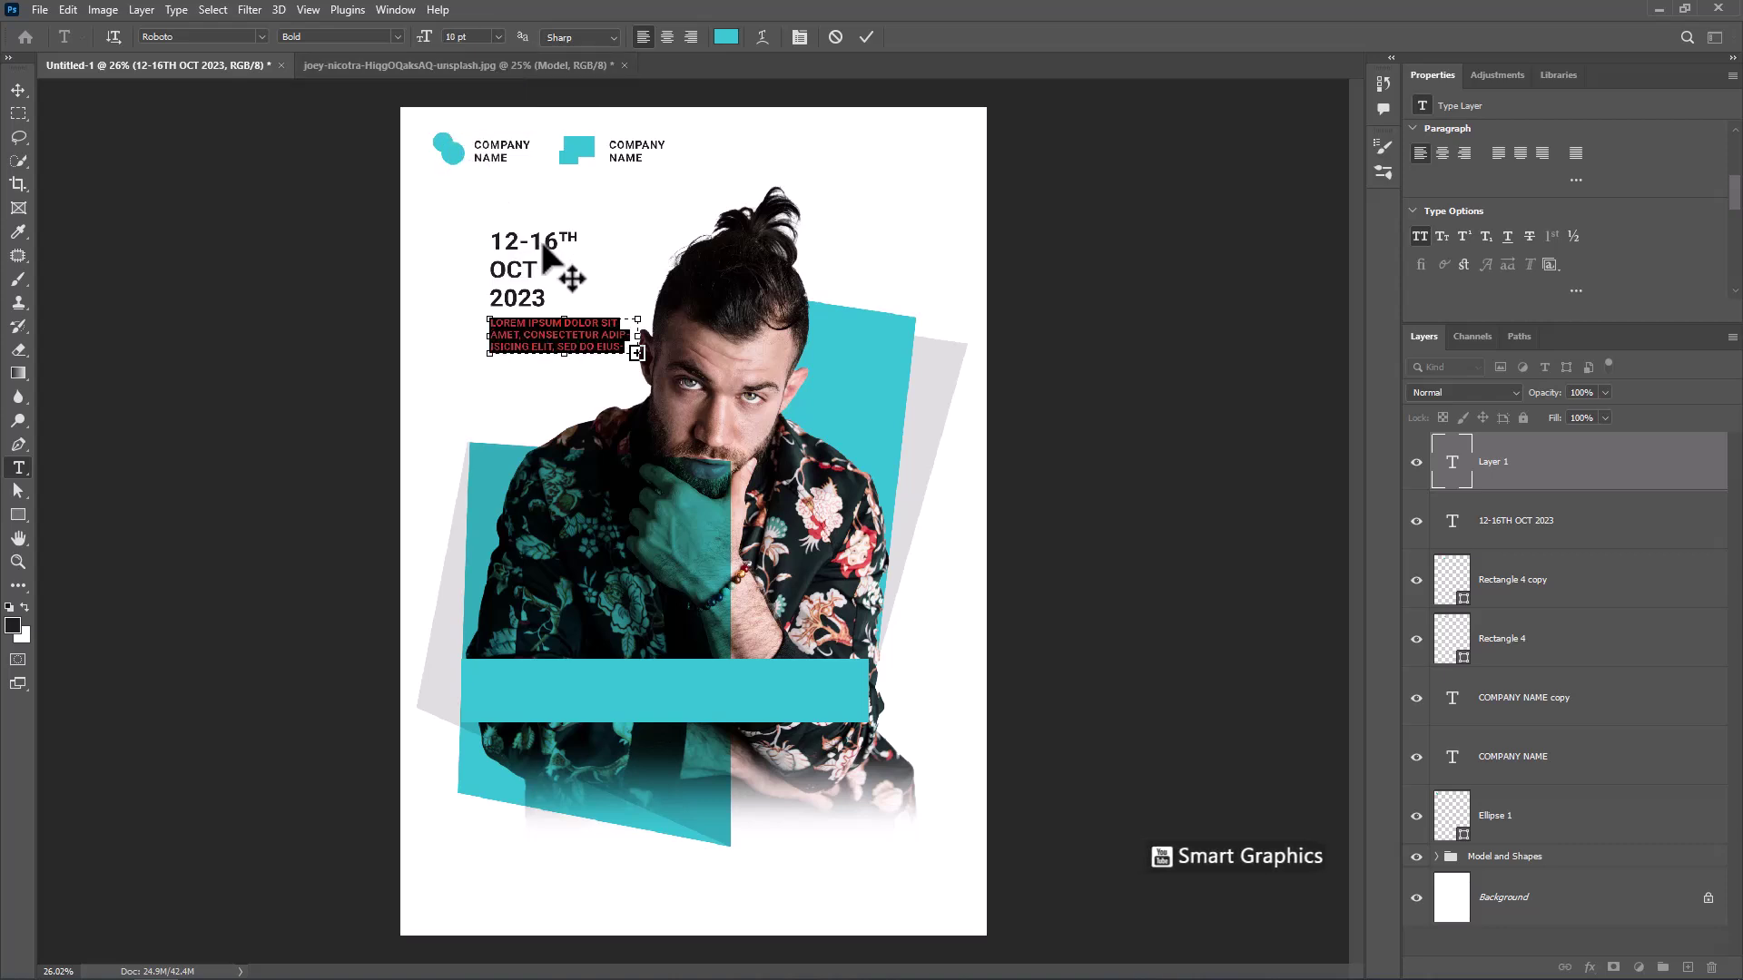
left_click_drag(564, 355, 563, 347)
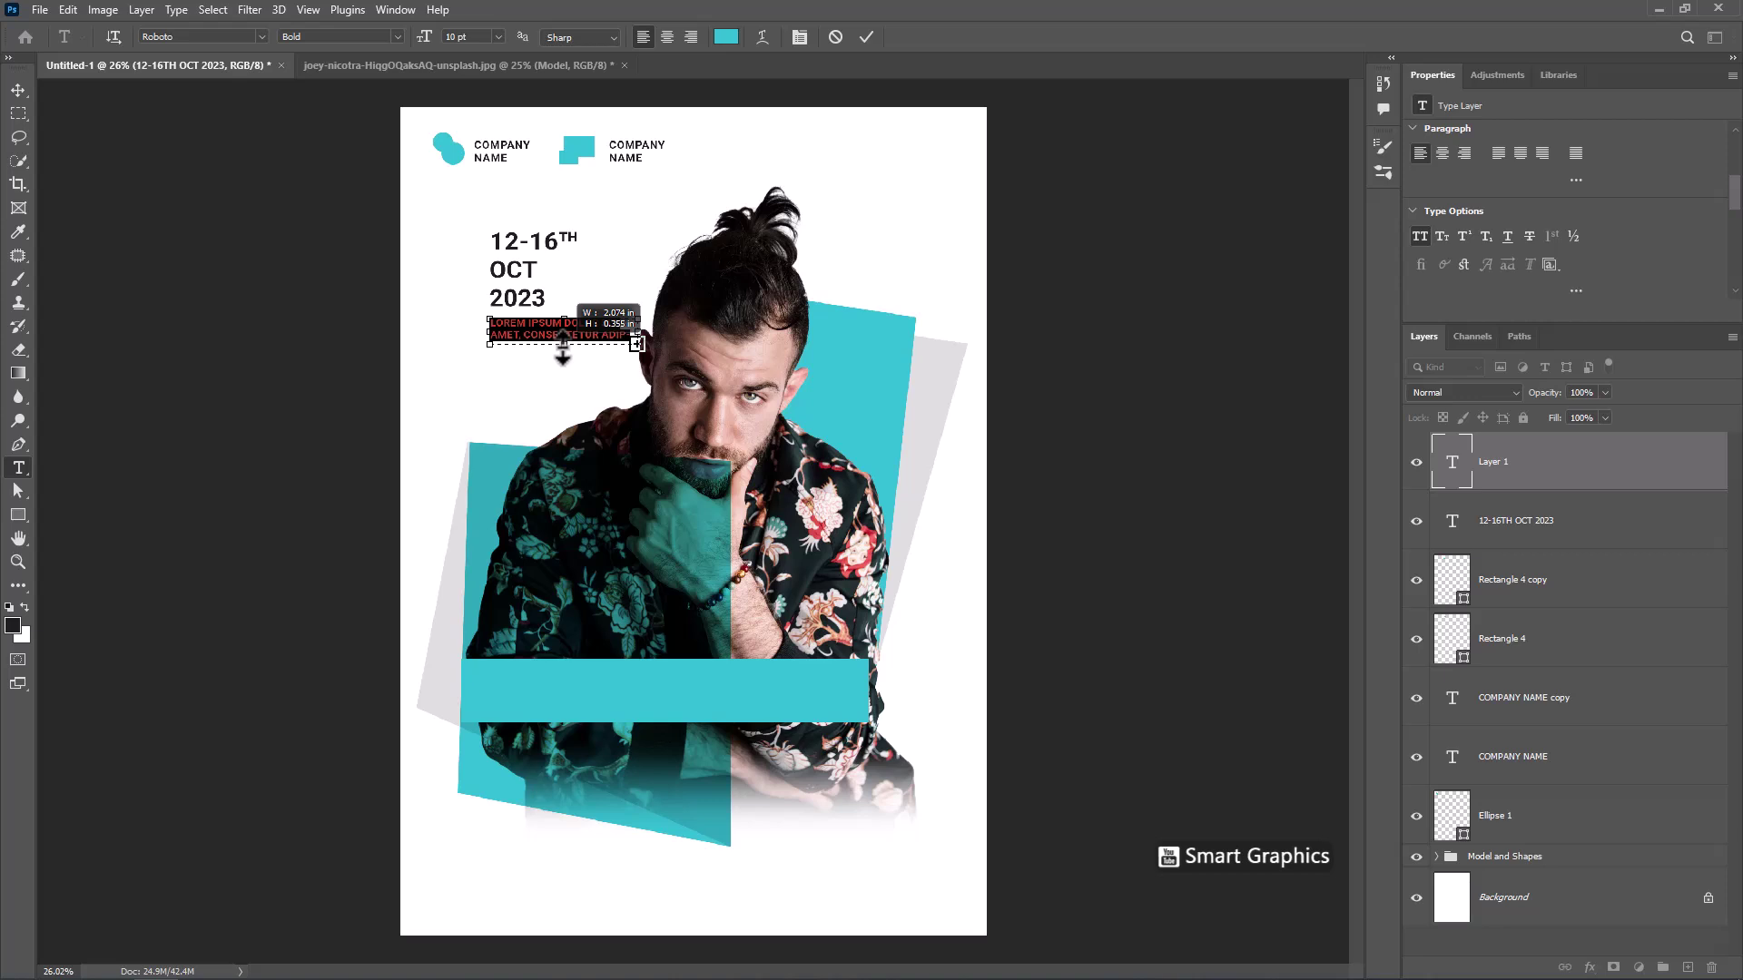
left_click(867, 38)
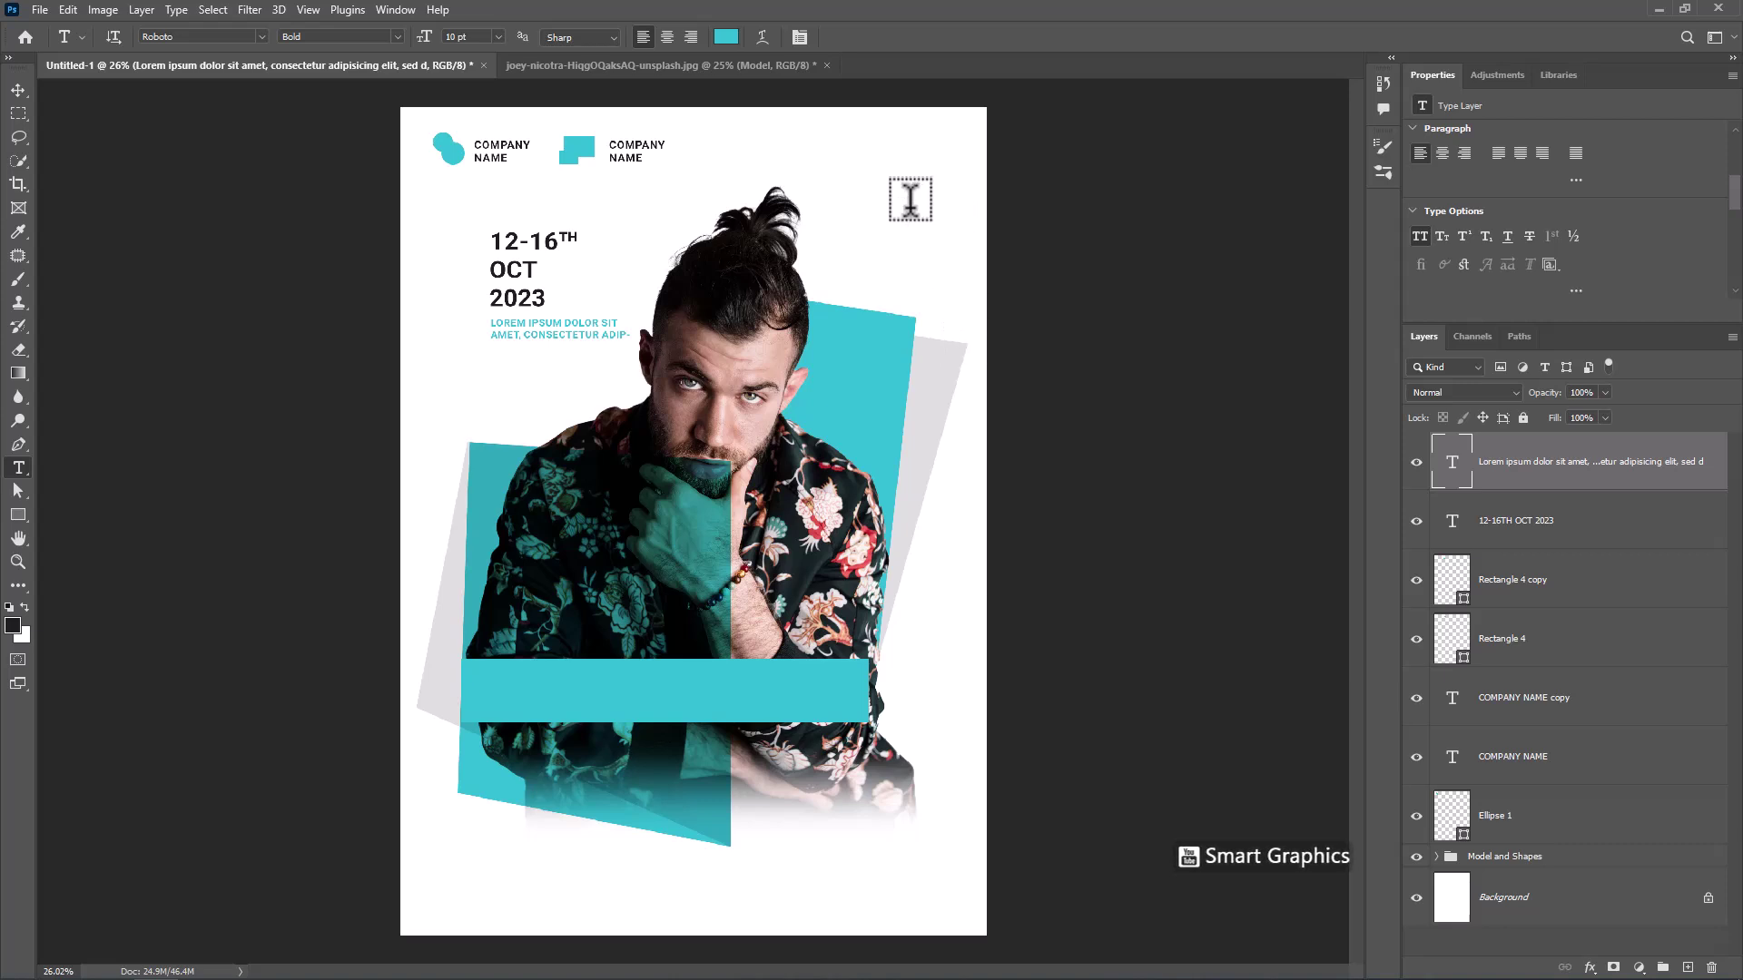
Type a near-black 43 pt 70 at the top right, nudged slightly left and down
left_click(875, 221)
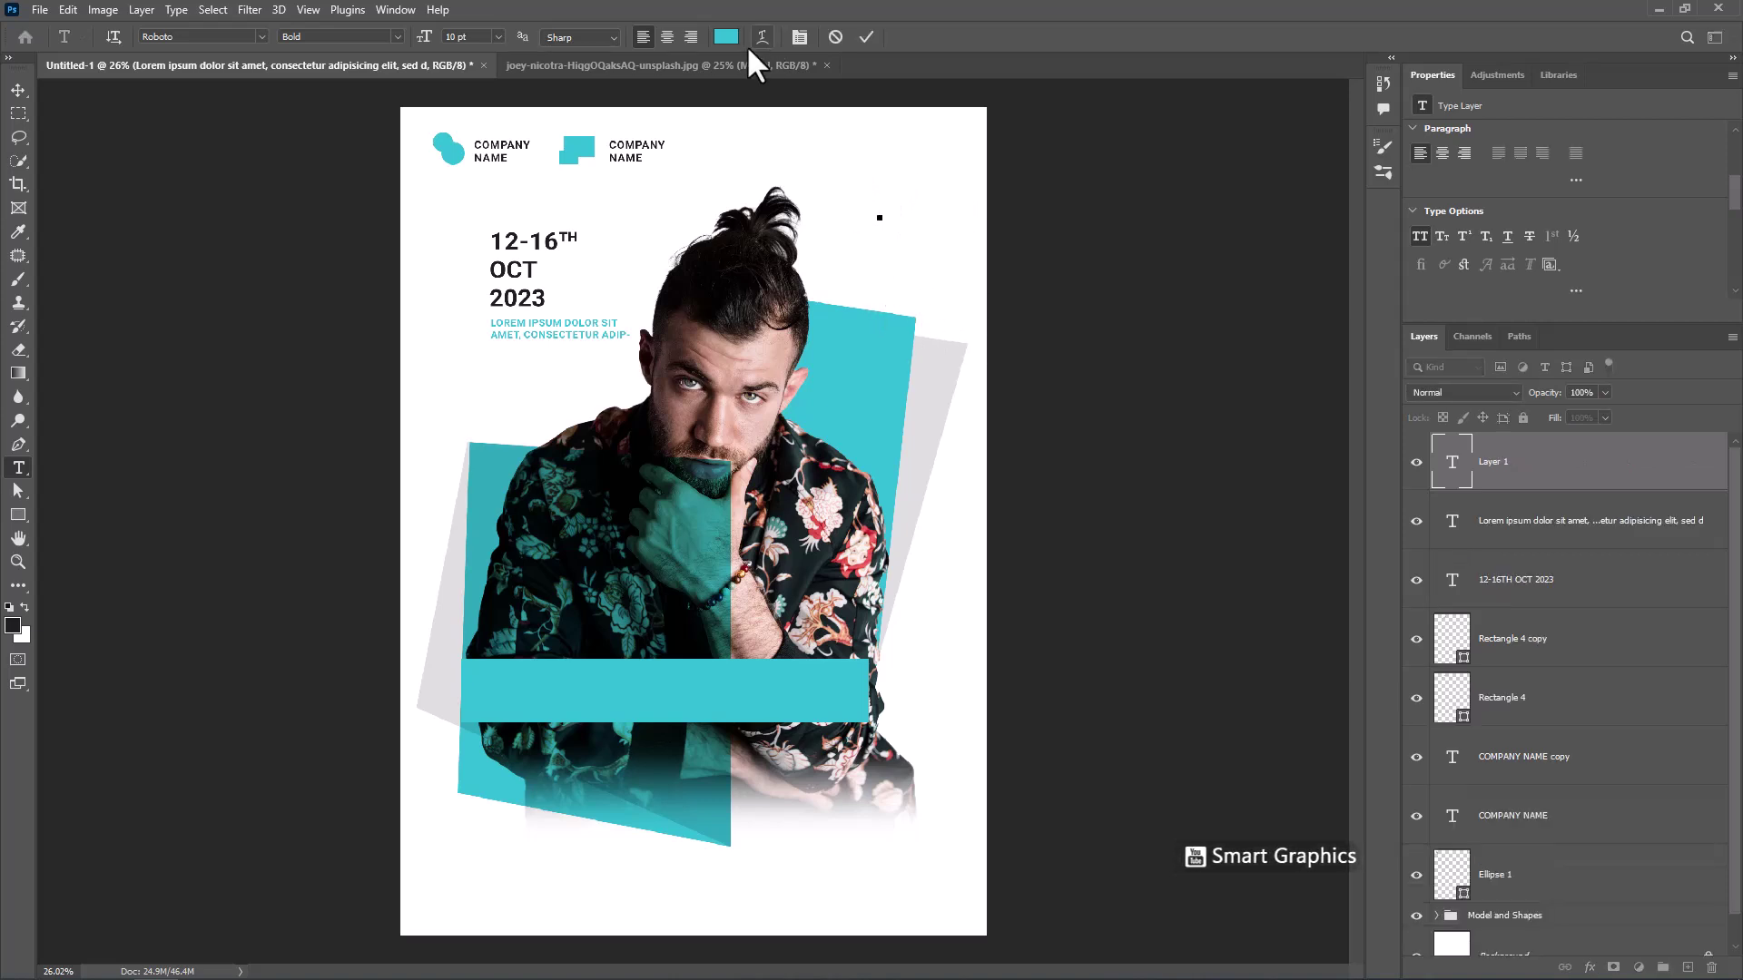
left_click(726, 36)
left_click_drag(101, 505, 87, 508)
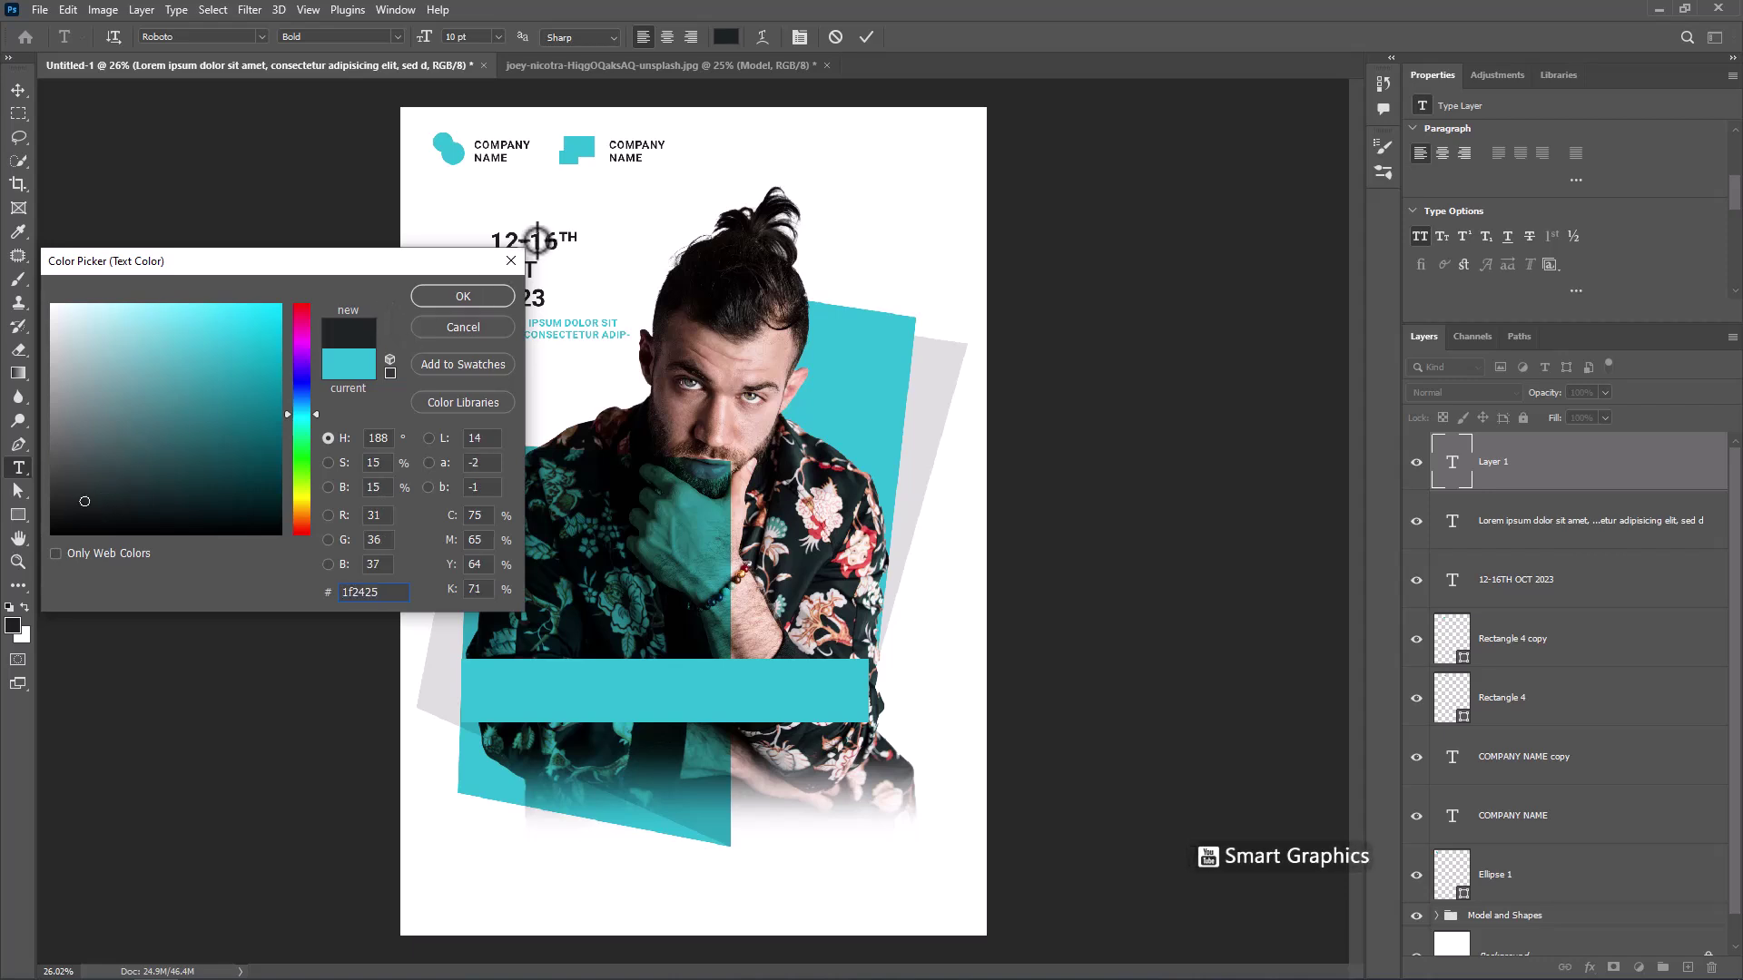
left_click(478, 295)
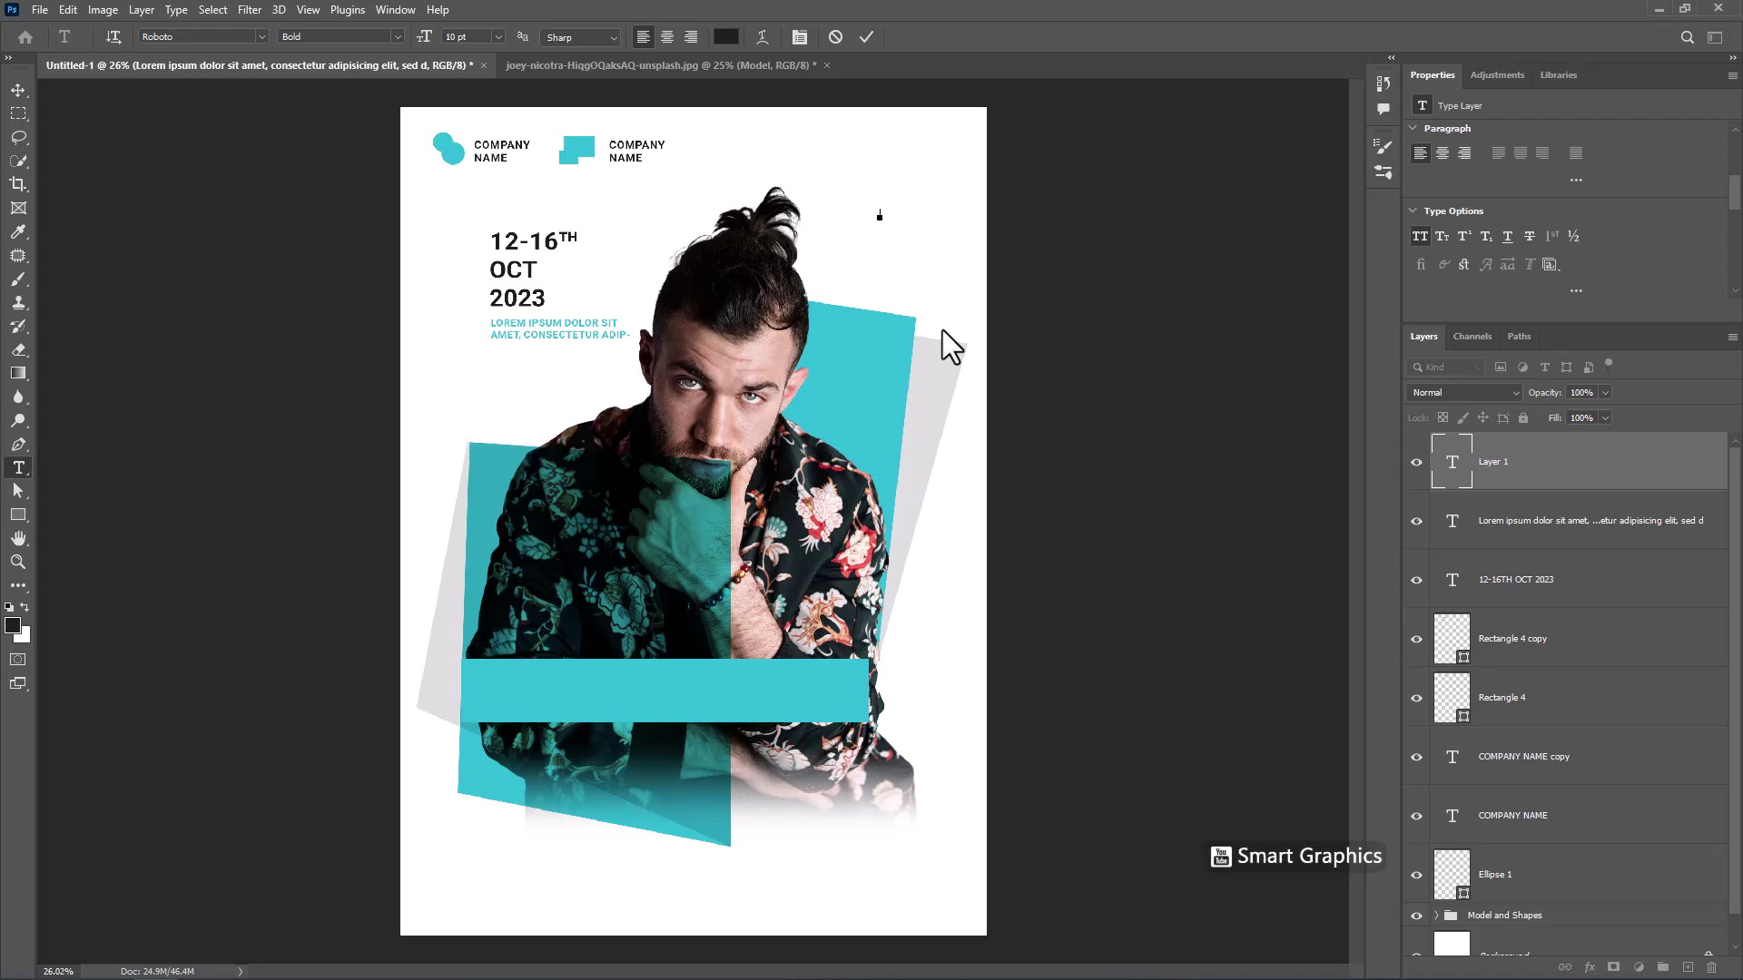
type("70")
key("ctrl+a")
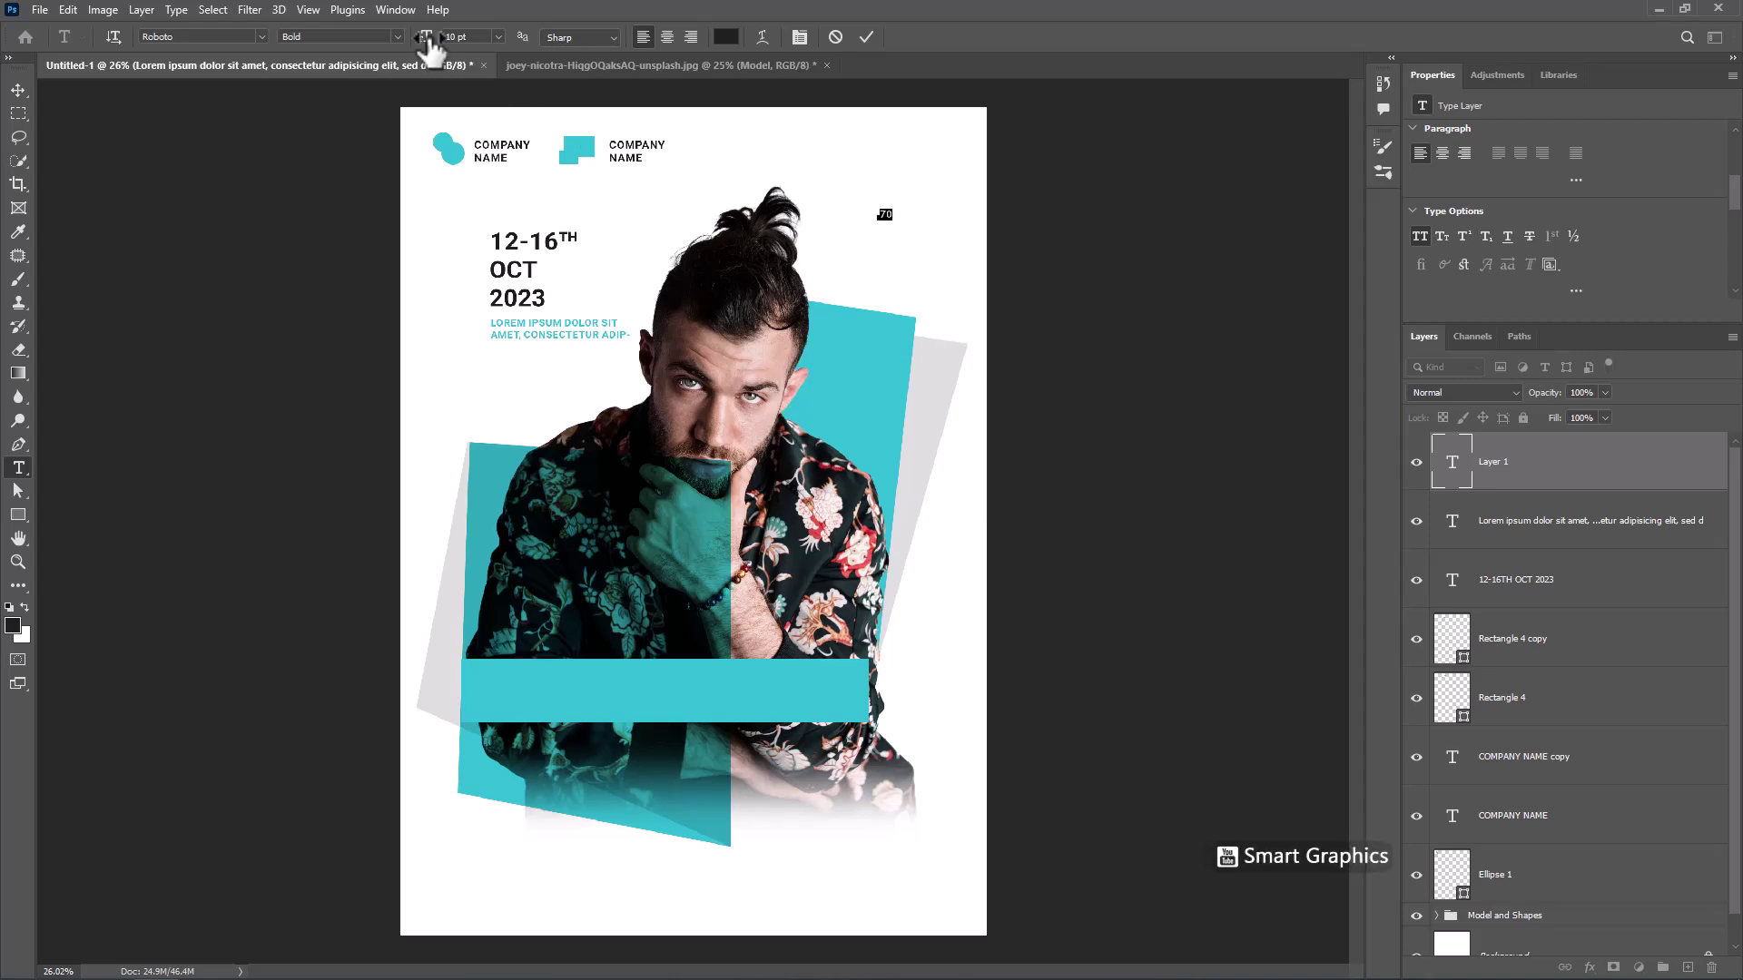
mouse_move(429, 45)
left_mouse_down()
mouse_move(506, 51)
mouse_move(461, 54)
left_mouse_up()
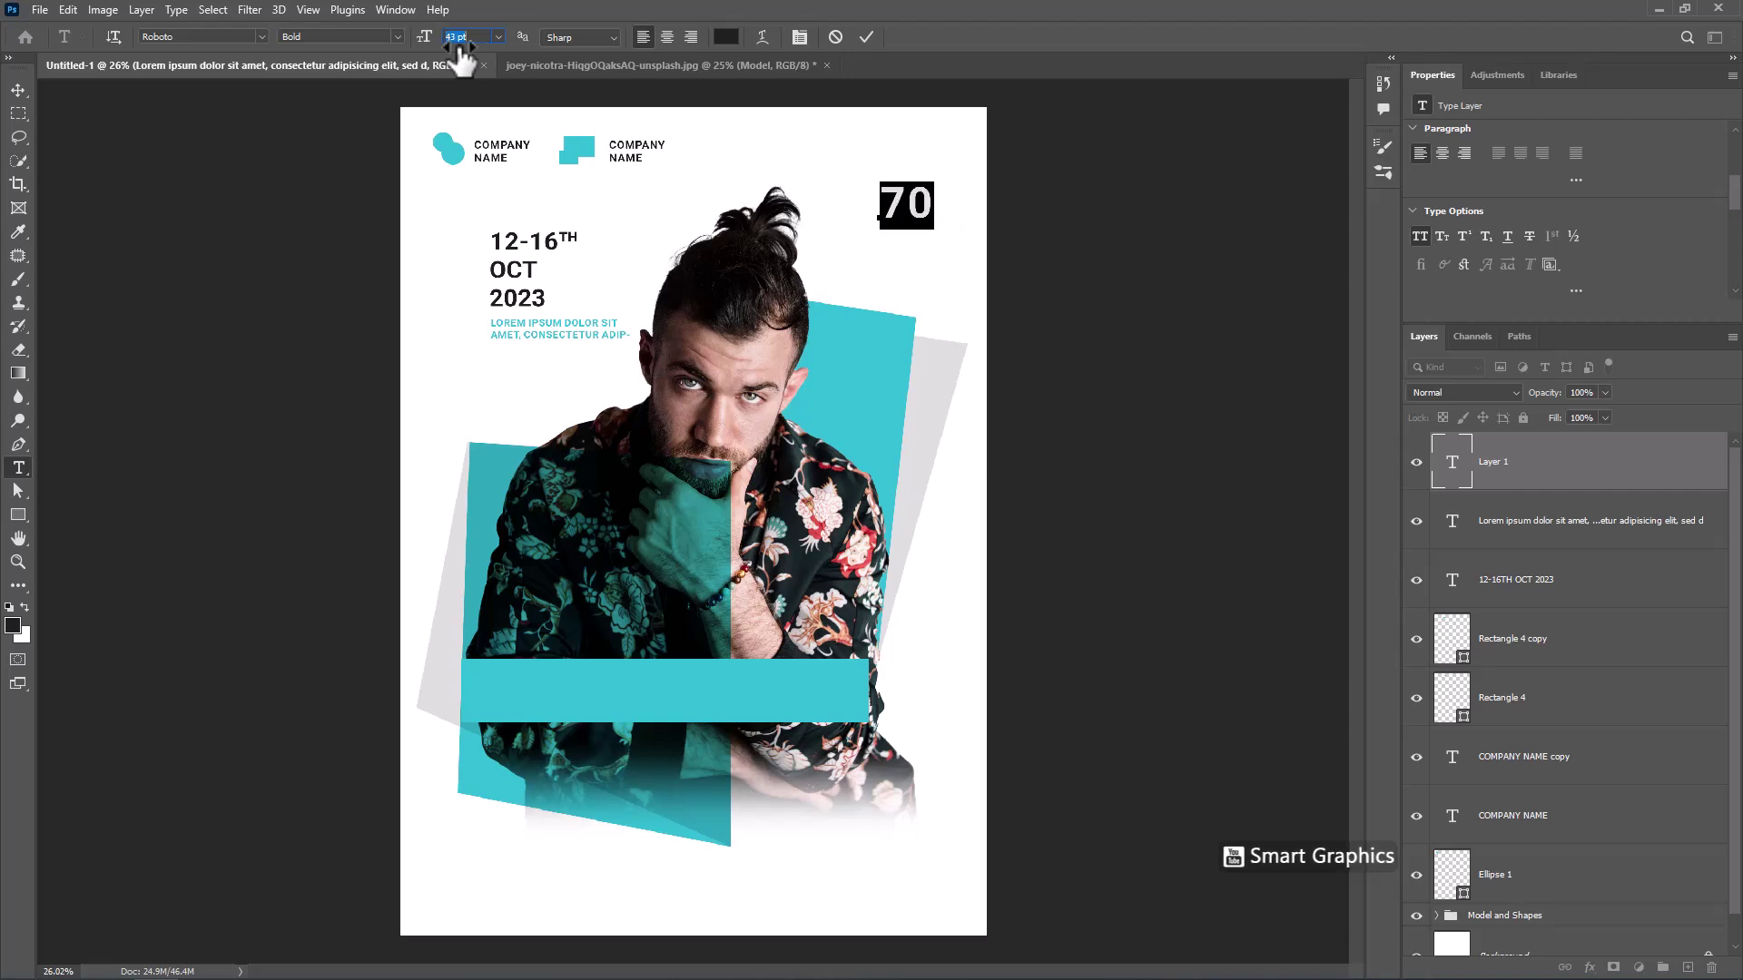
left_click(861, 39)
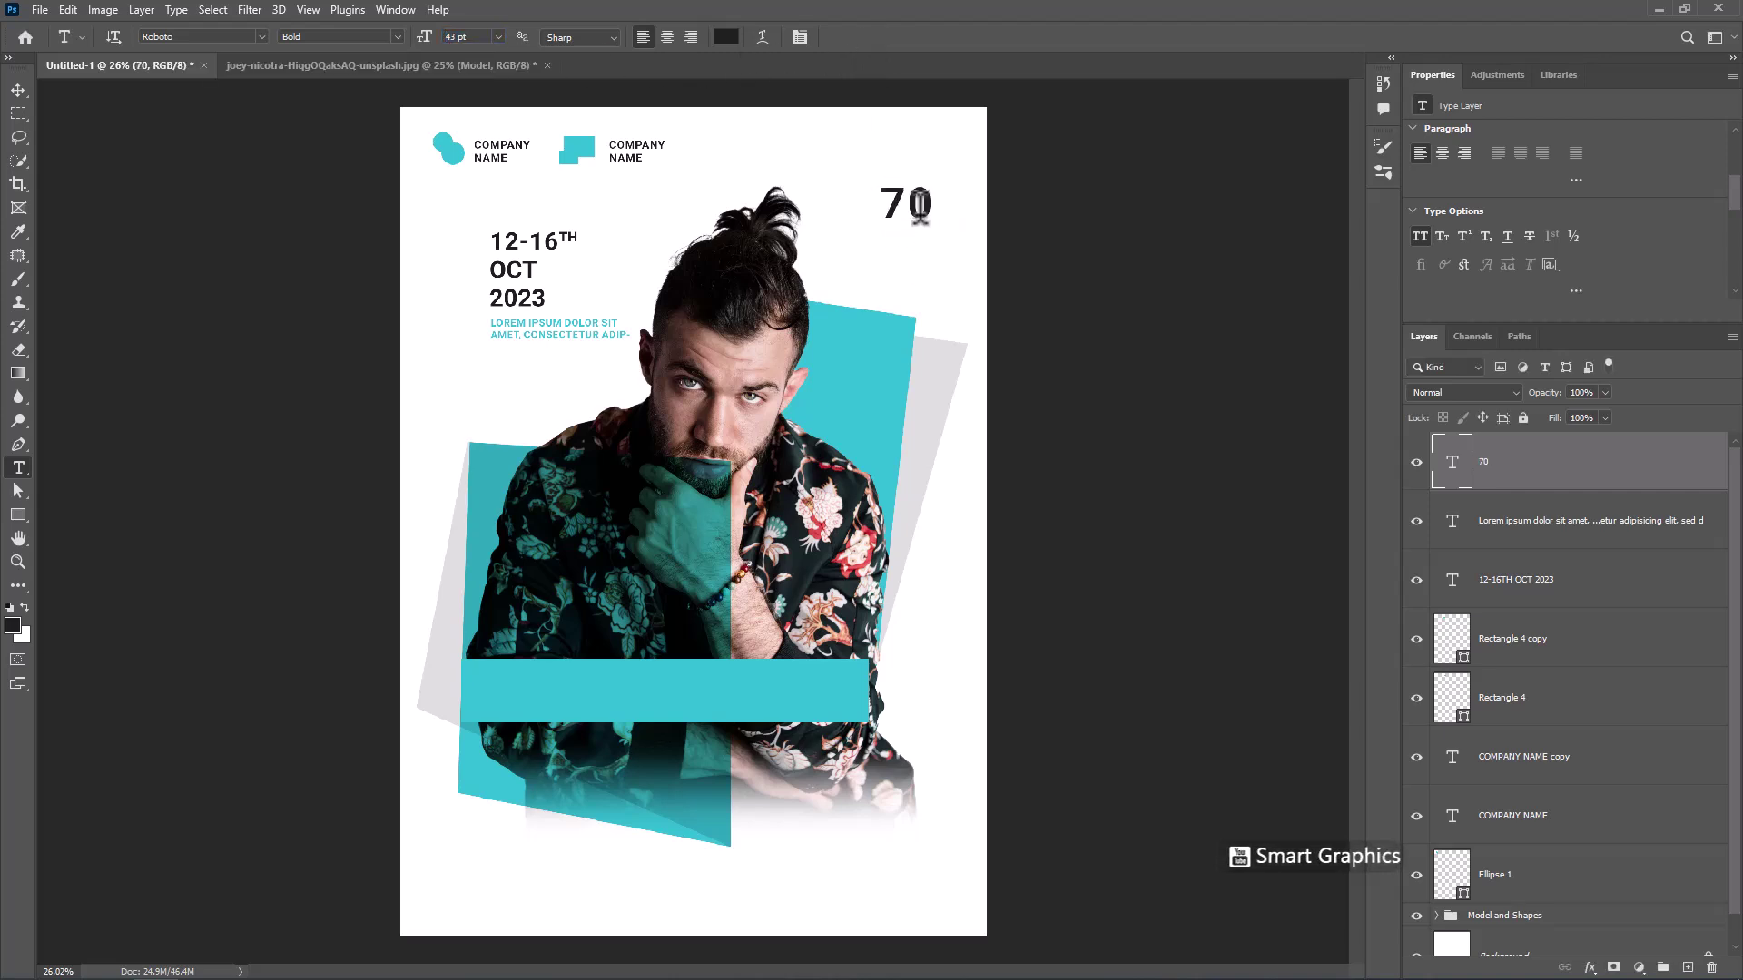
key("v")
mouse_move(922, 210)
left_mouse_down()
mouse_move(873, 228)
mouse_move(888, 225)
left_mouse_up()
Copy the COMPANY NAME text beside the 70 and retype it as two-line SEAT DAY
scroll(922, 190, "up", 3)
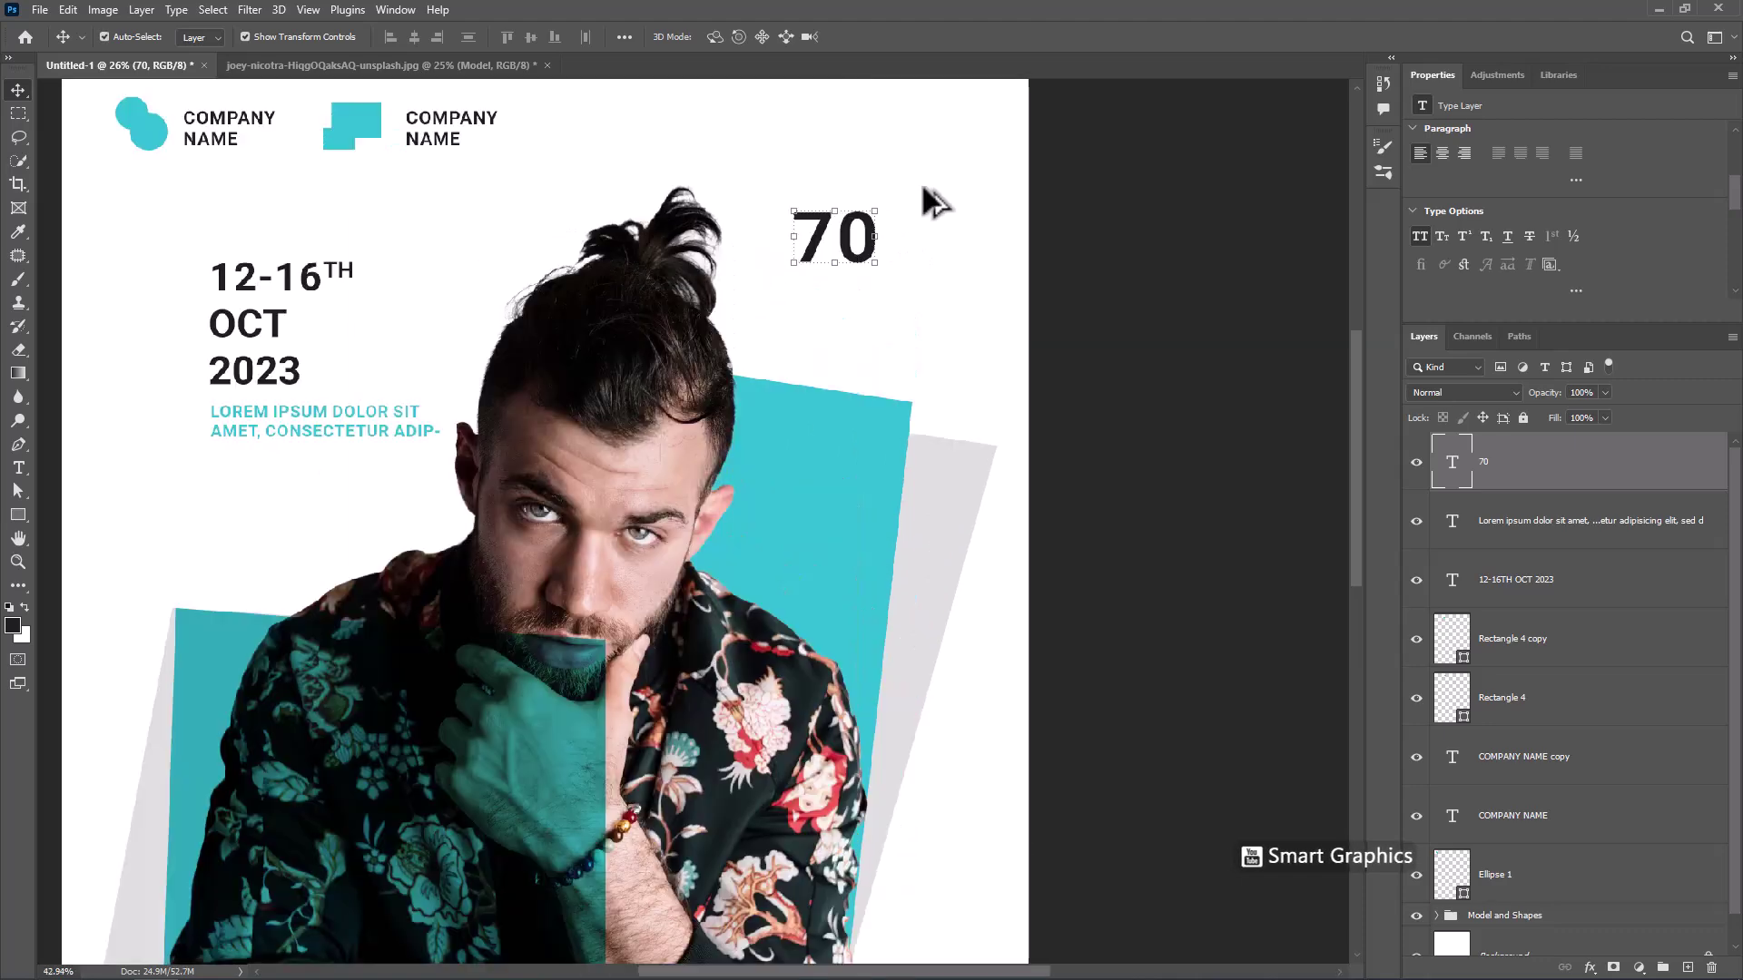
left_click_drag(434, 146, 912, 243)
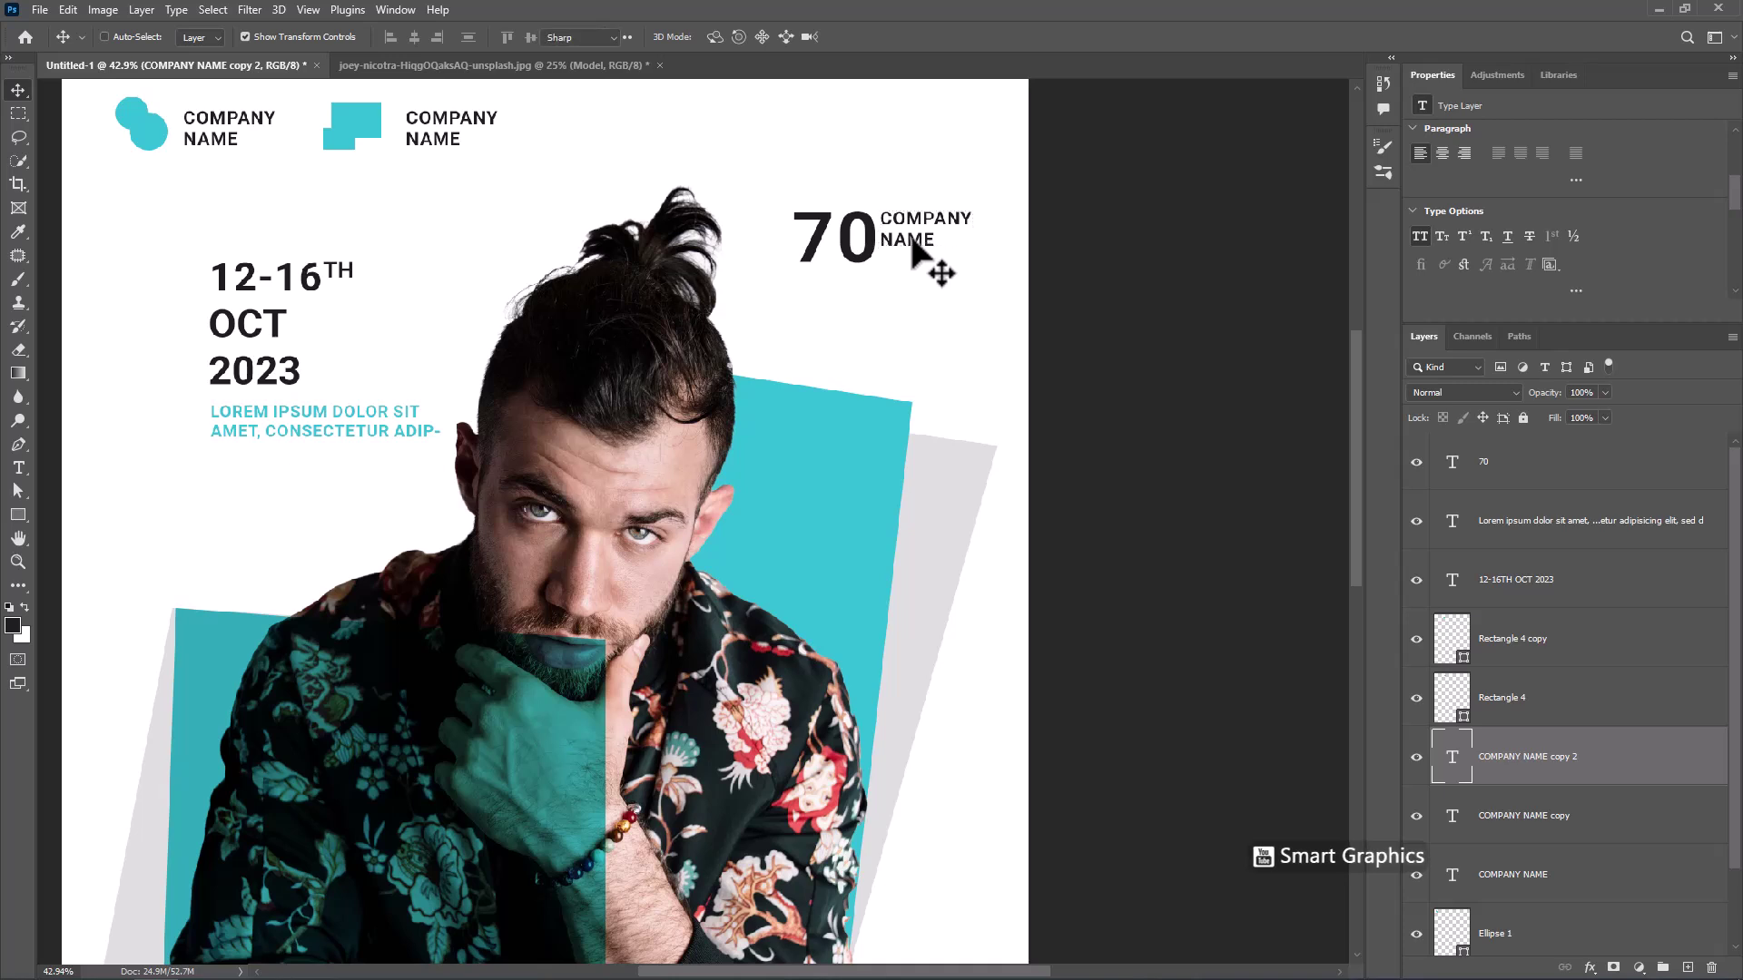
double_click(912, 244)
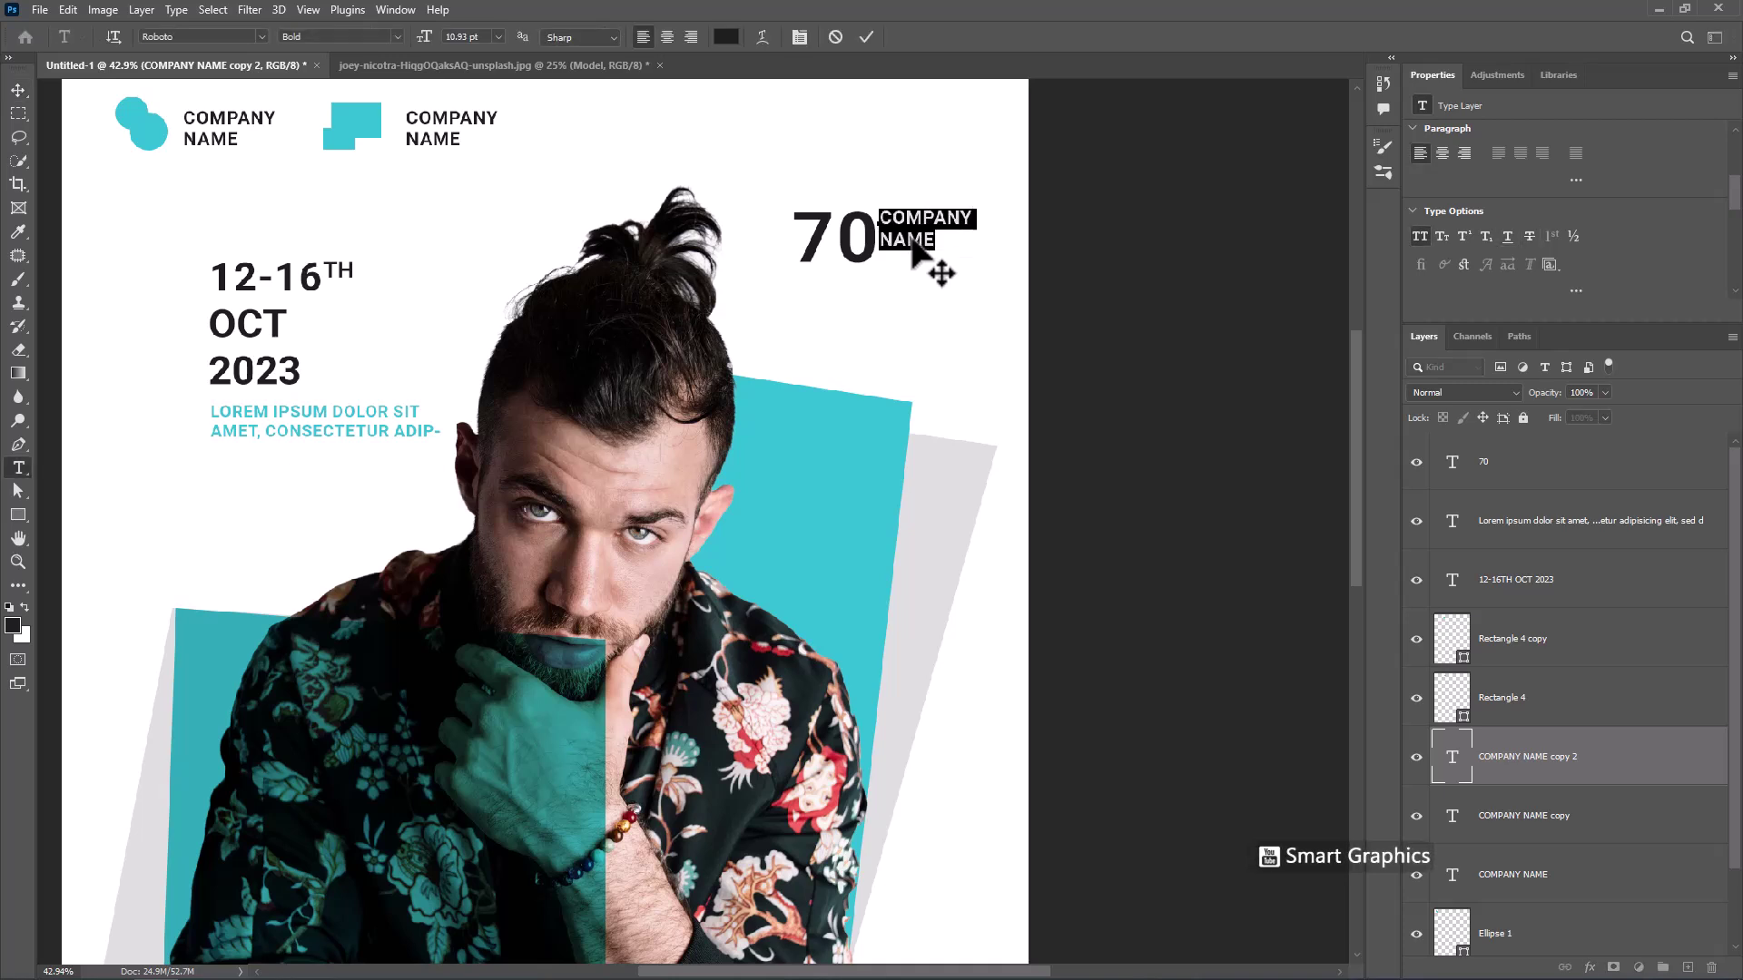
type("SEAT")
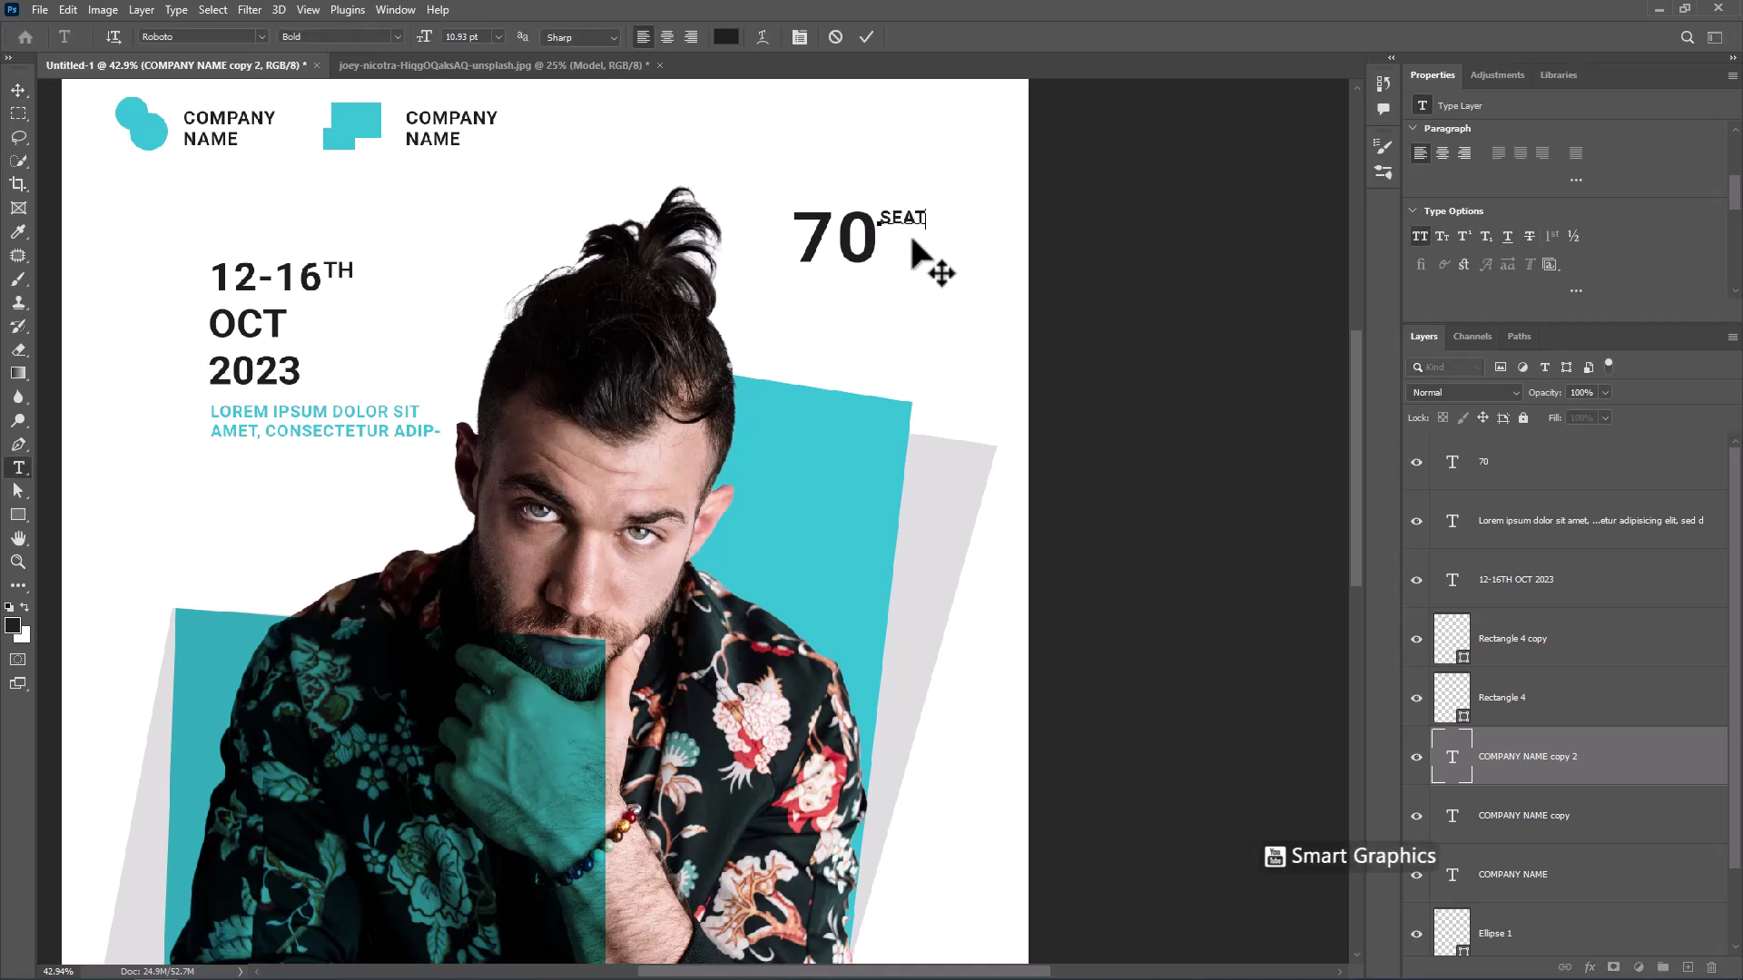
key("Return")
type("\\DAY")
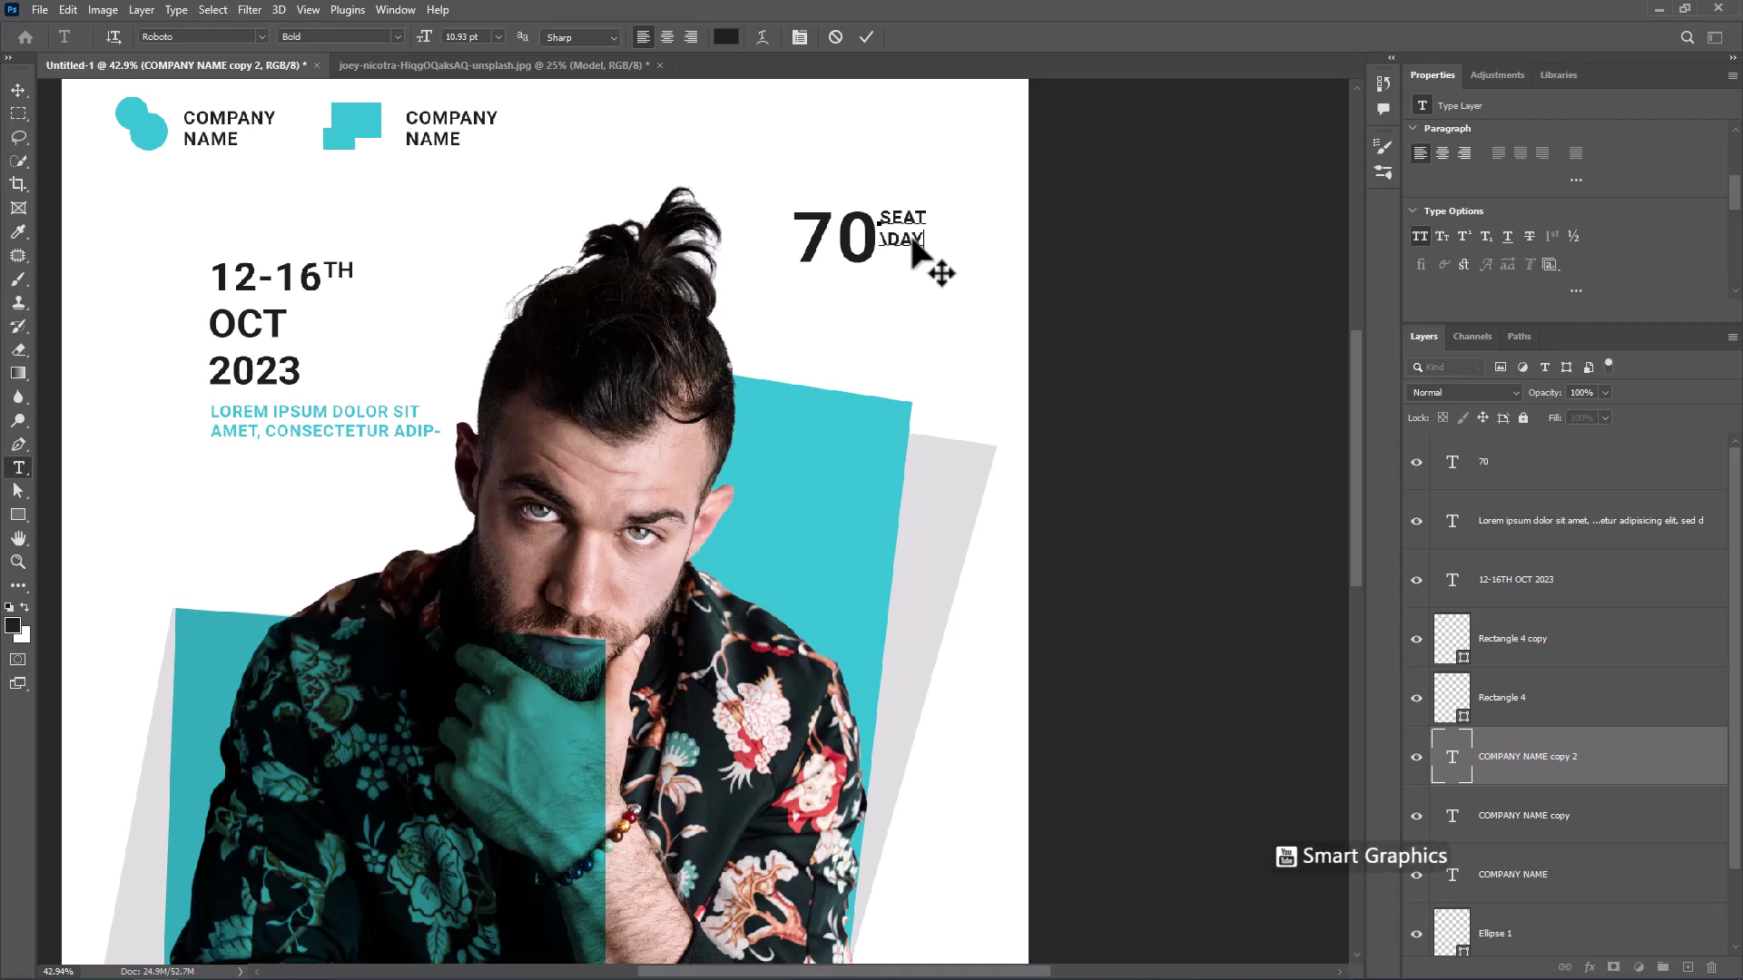
key("ctrl+Return")
Draw a thin vertical teal bar to the left of the 70
key("v")
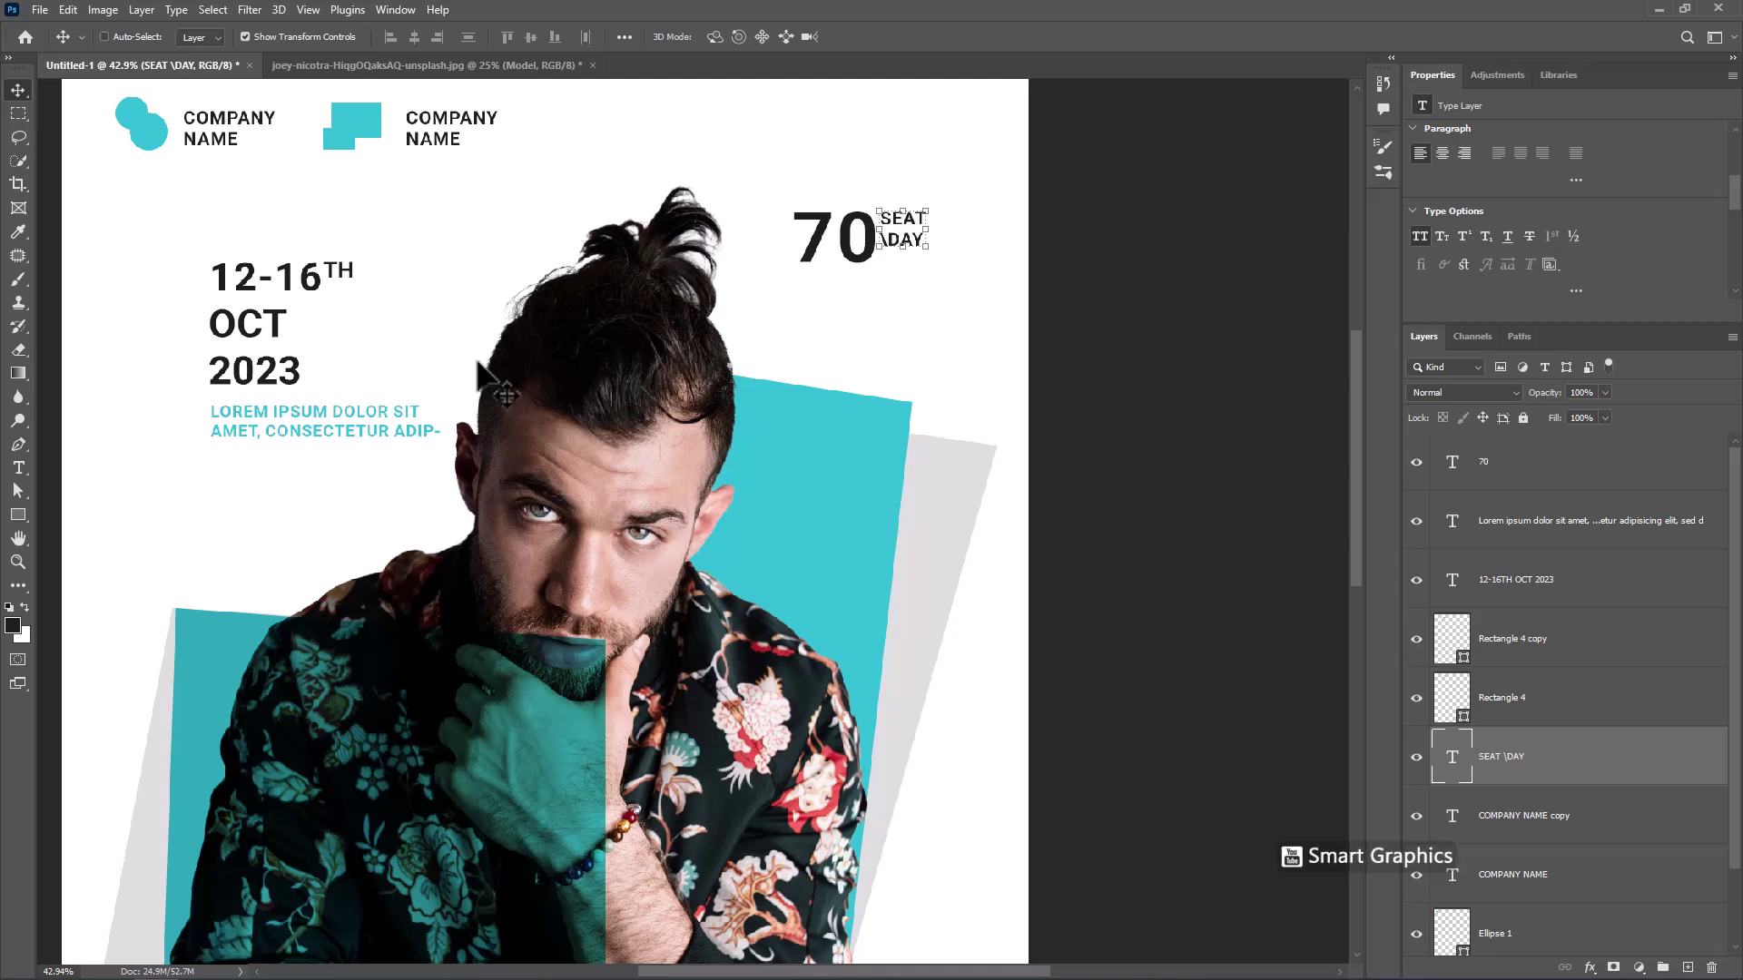
left_click(15, 516)
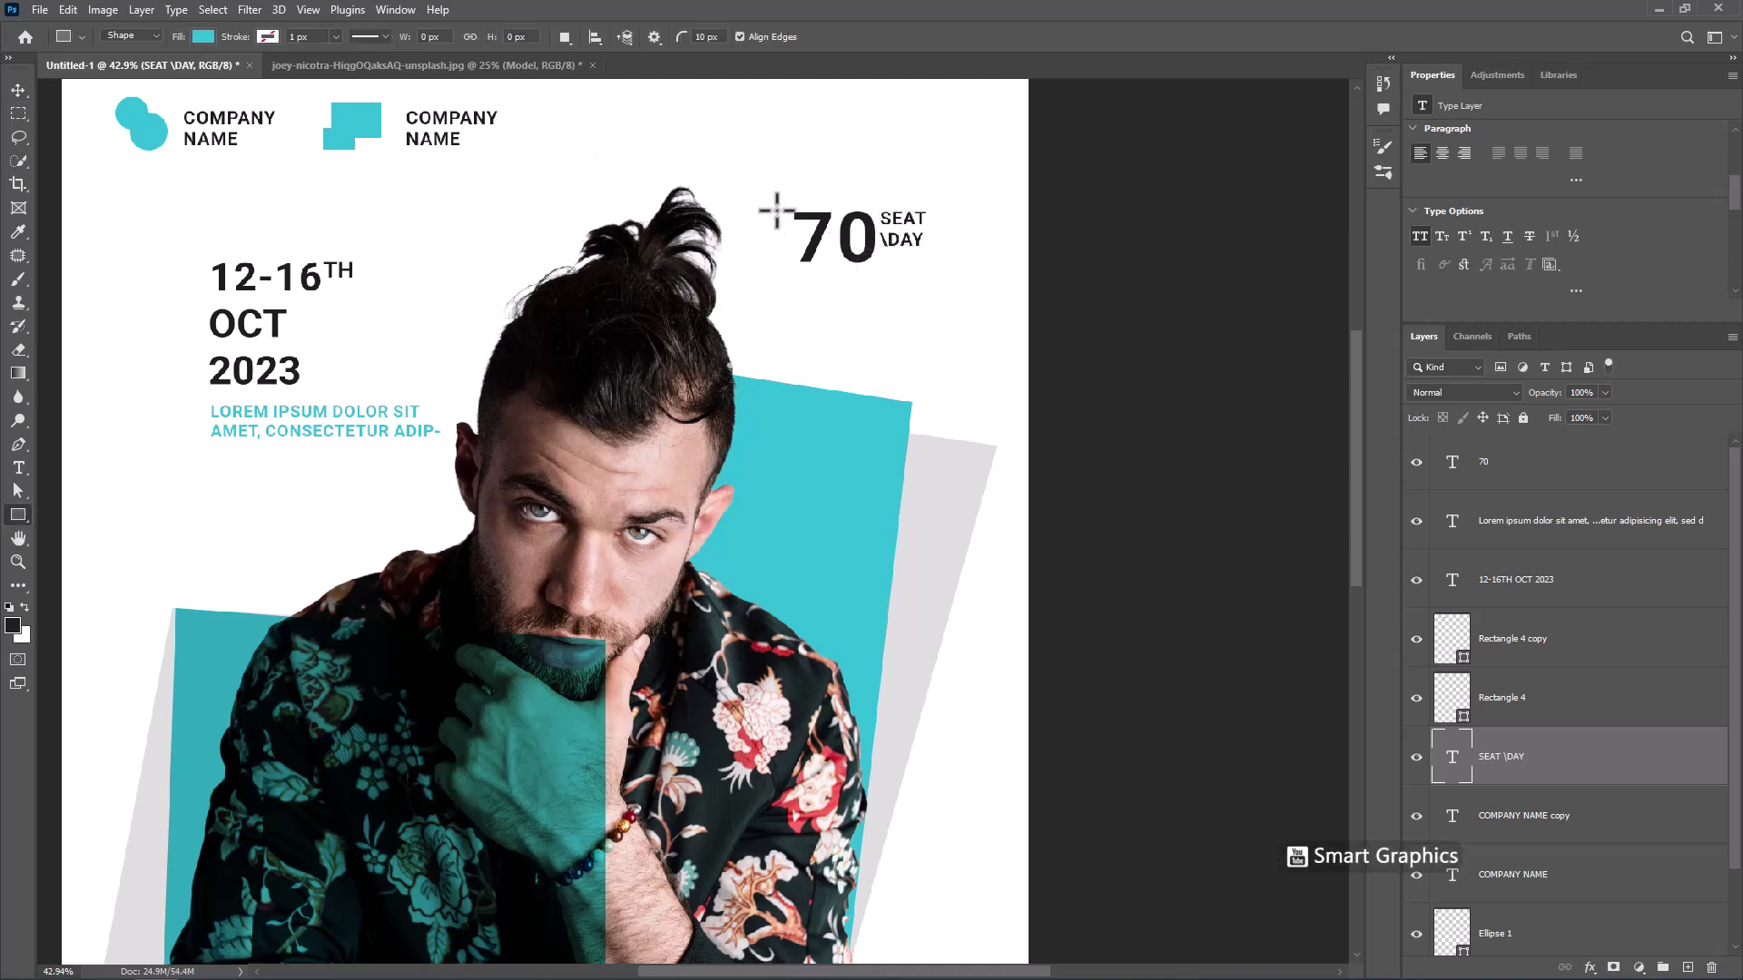
left_click_drag(776, 200, 779, 362)
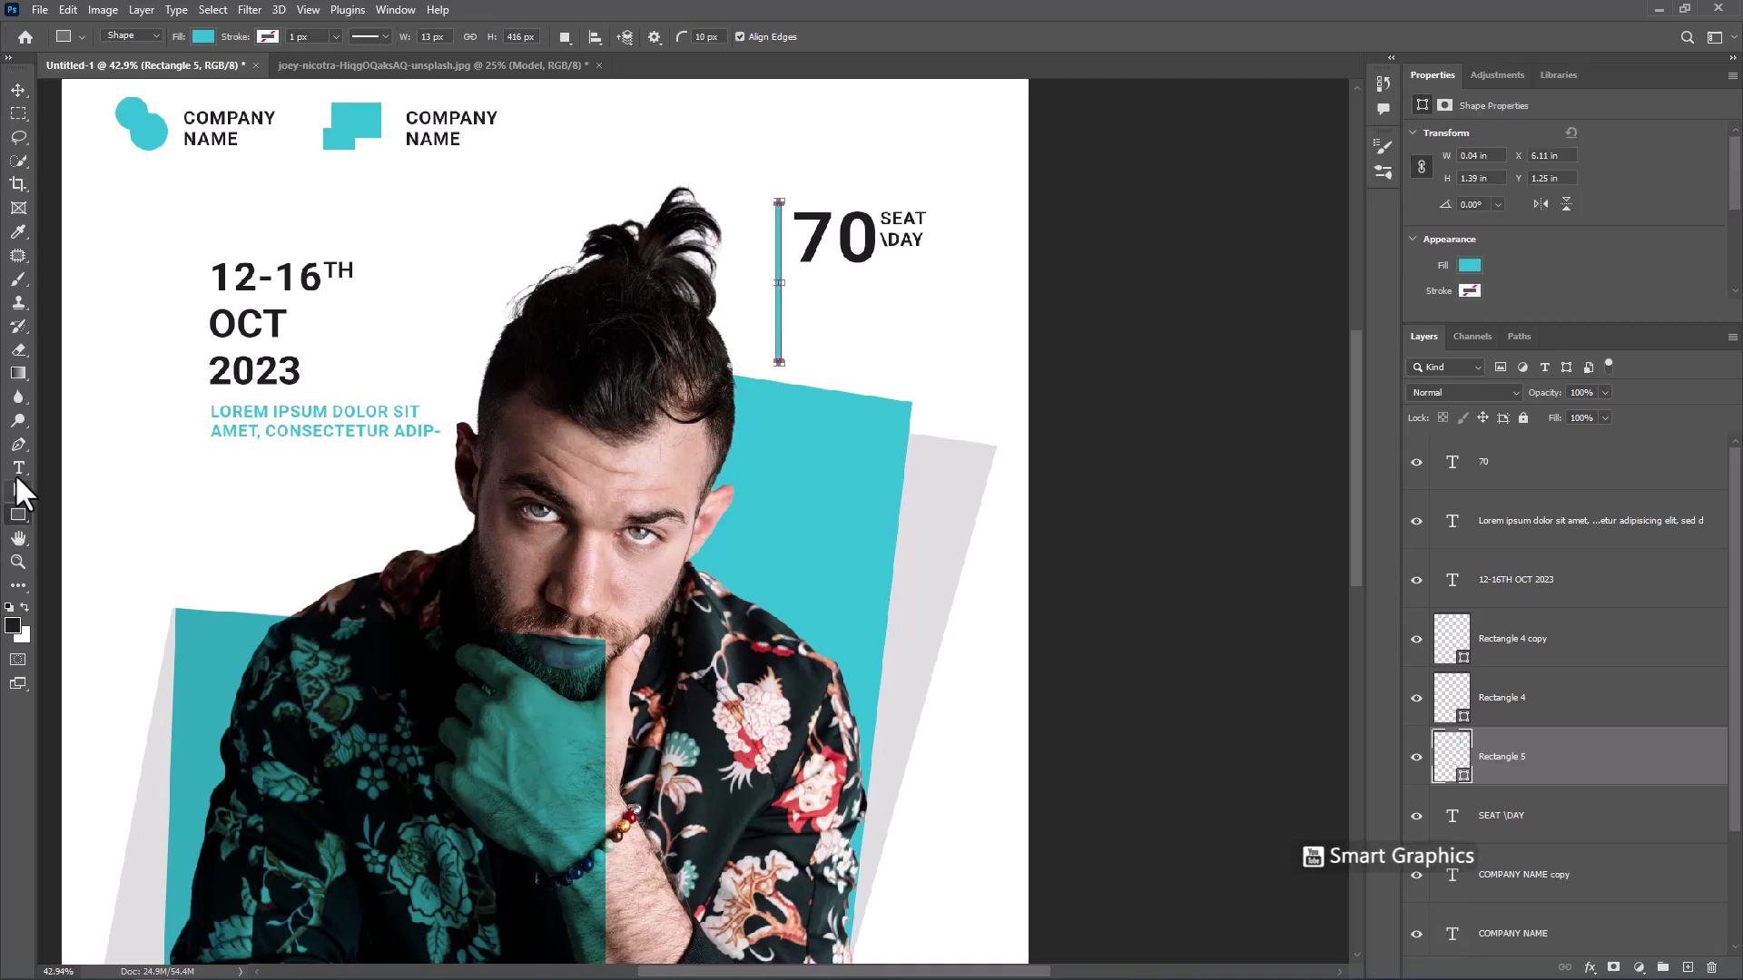
Copy the Lorem ipsum blurb under 70 SEAT DAY, widen it, set 9 pt, and nudge into place
key("v")
left_click(320, 442, "ctrl")
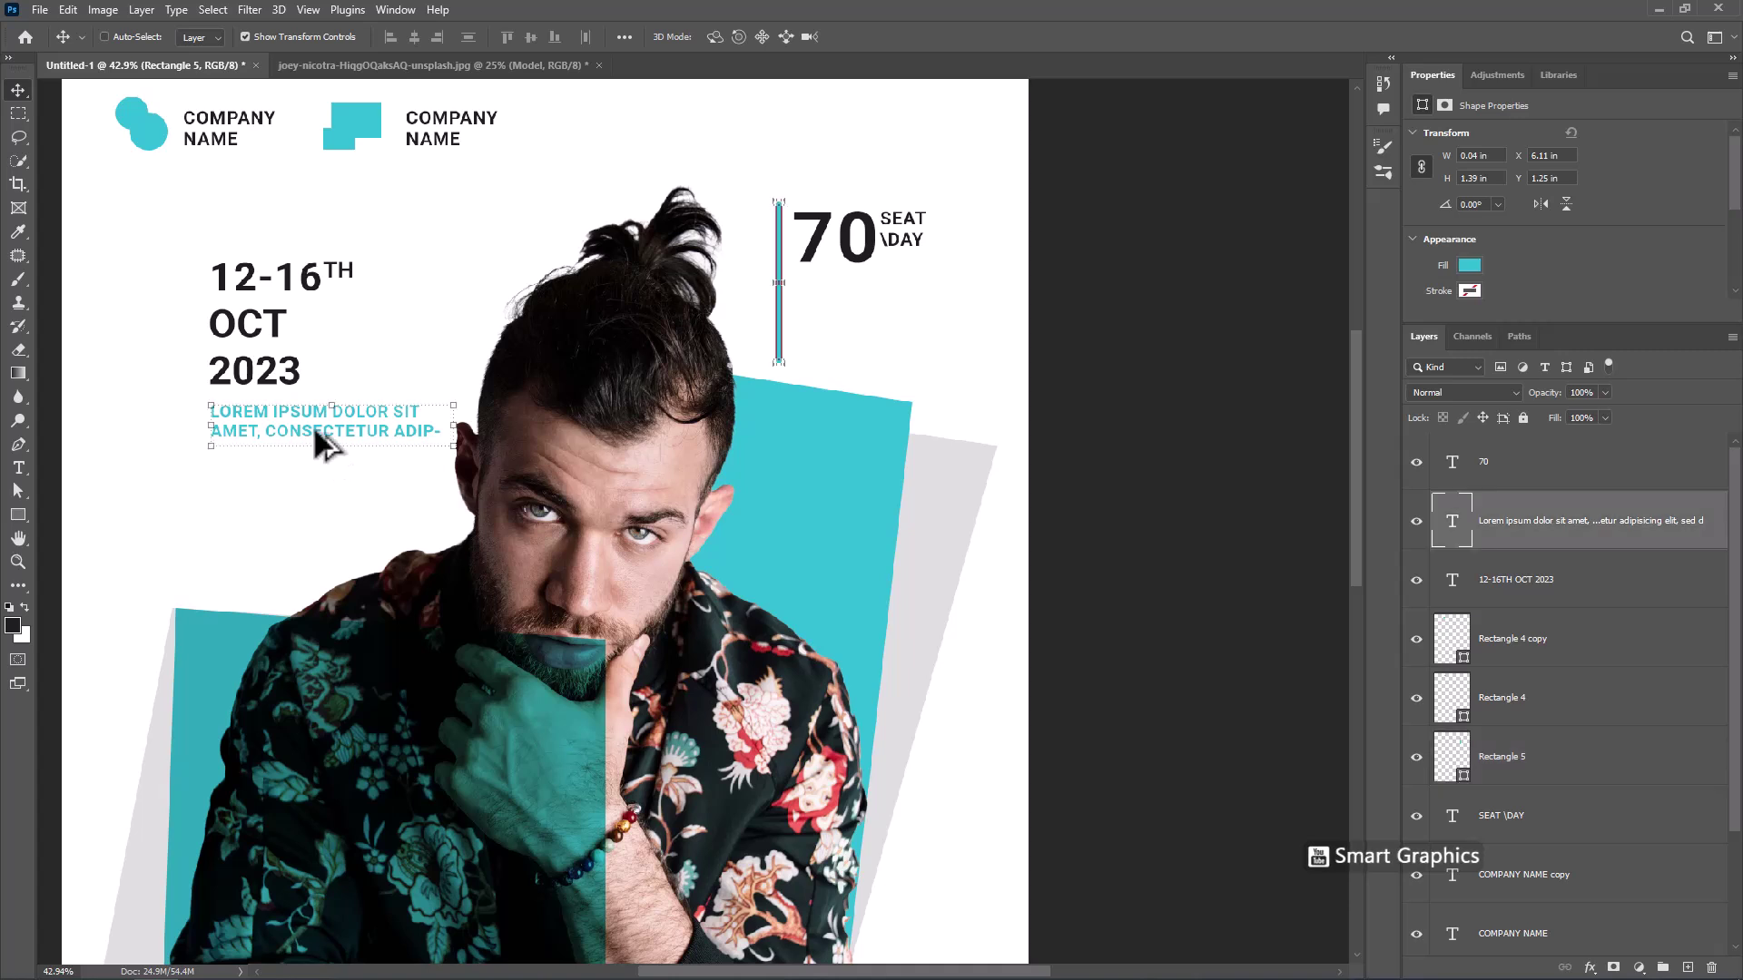
left_click_drag(294, 445, 882, 322)
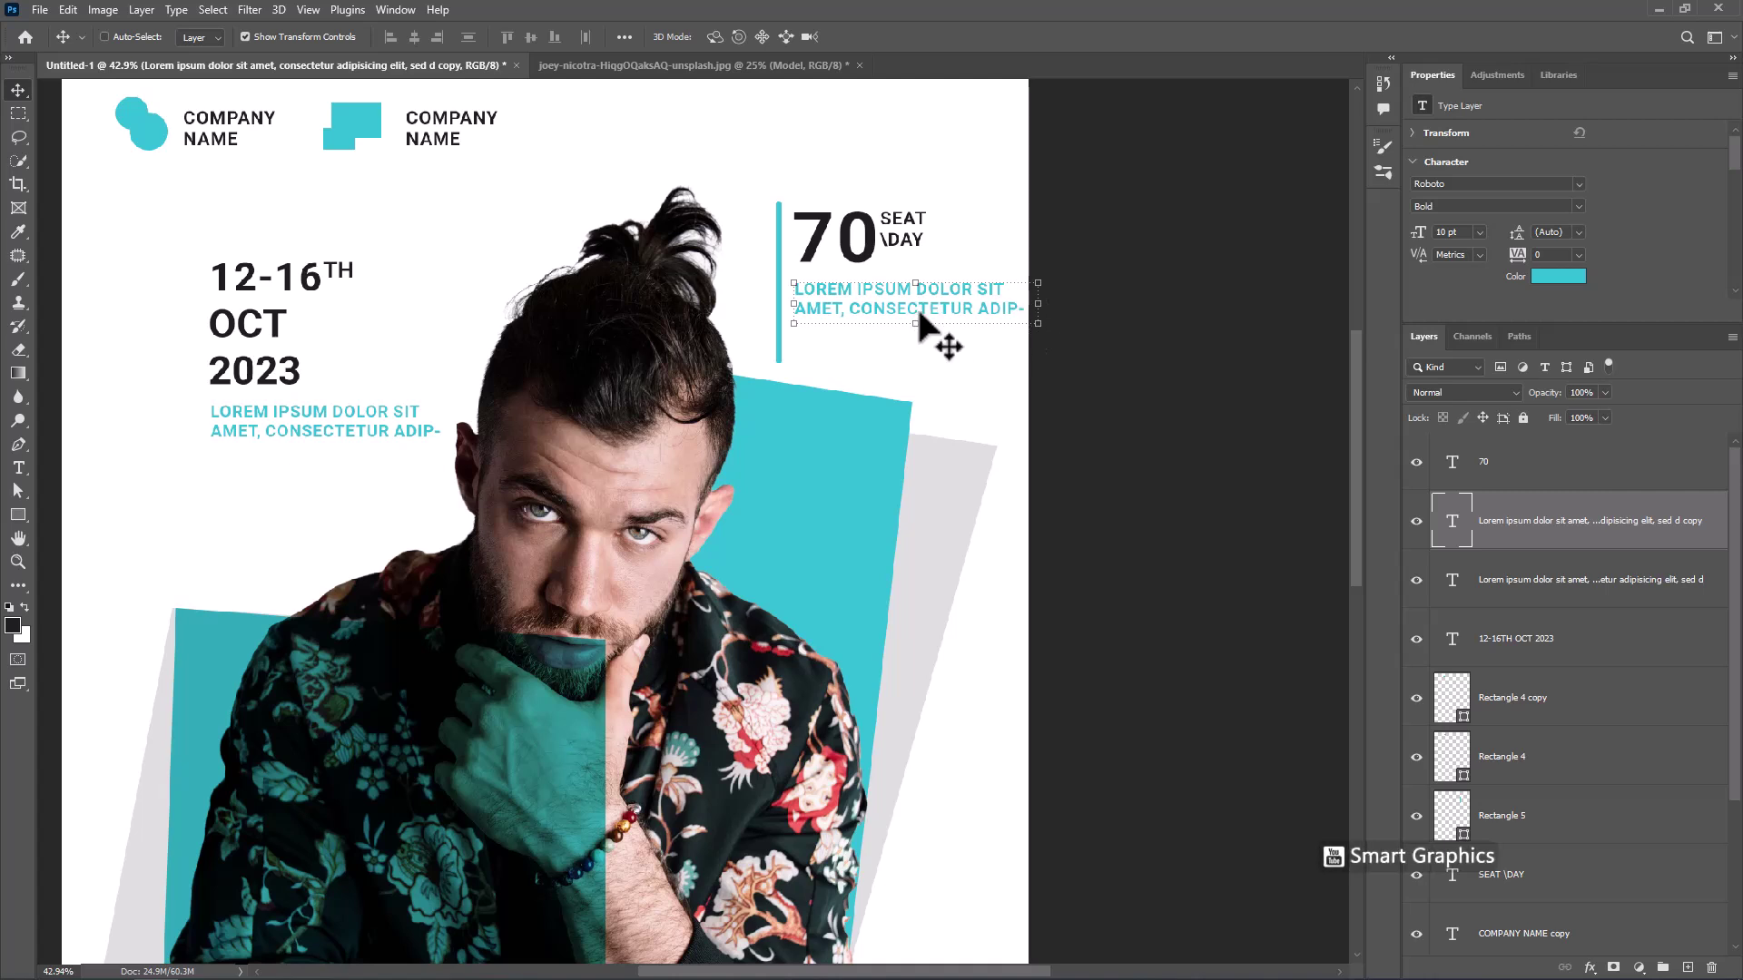
key("t")
mouse_move(919, 332)
left_mouse_down()
mouse_move(921, 367)
mouse_move(934, 331)
left_mouse_up()
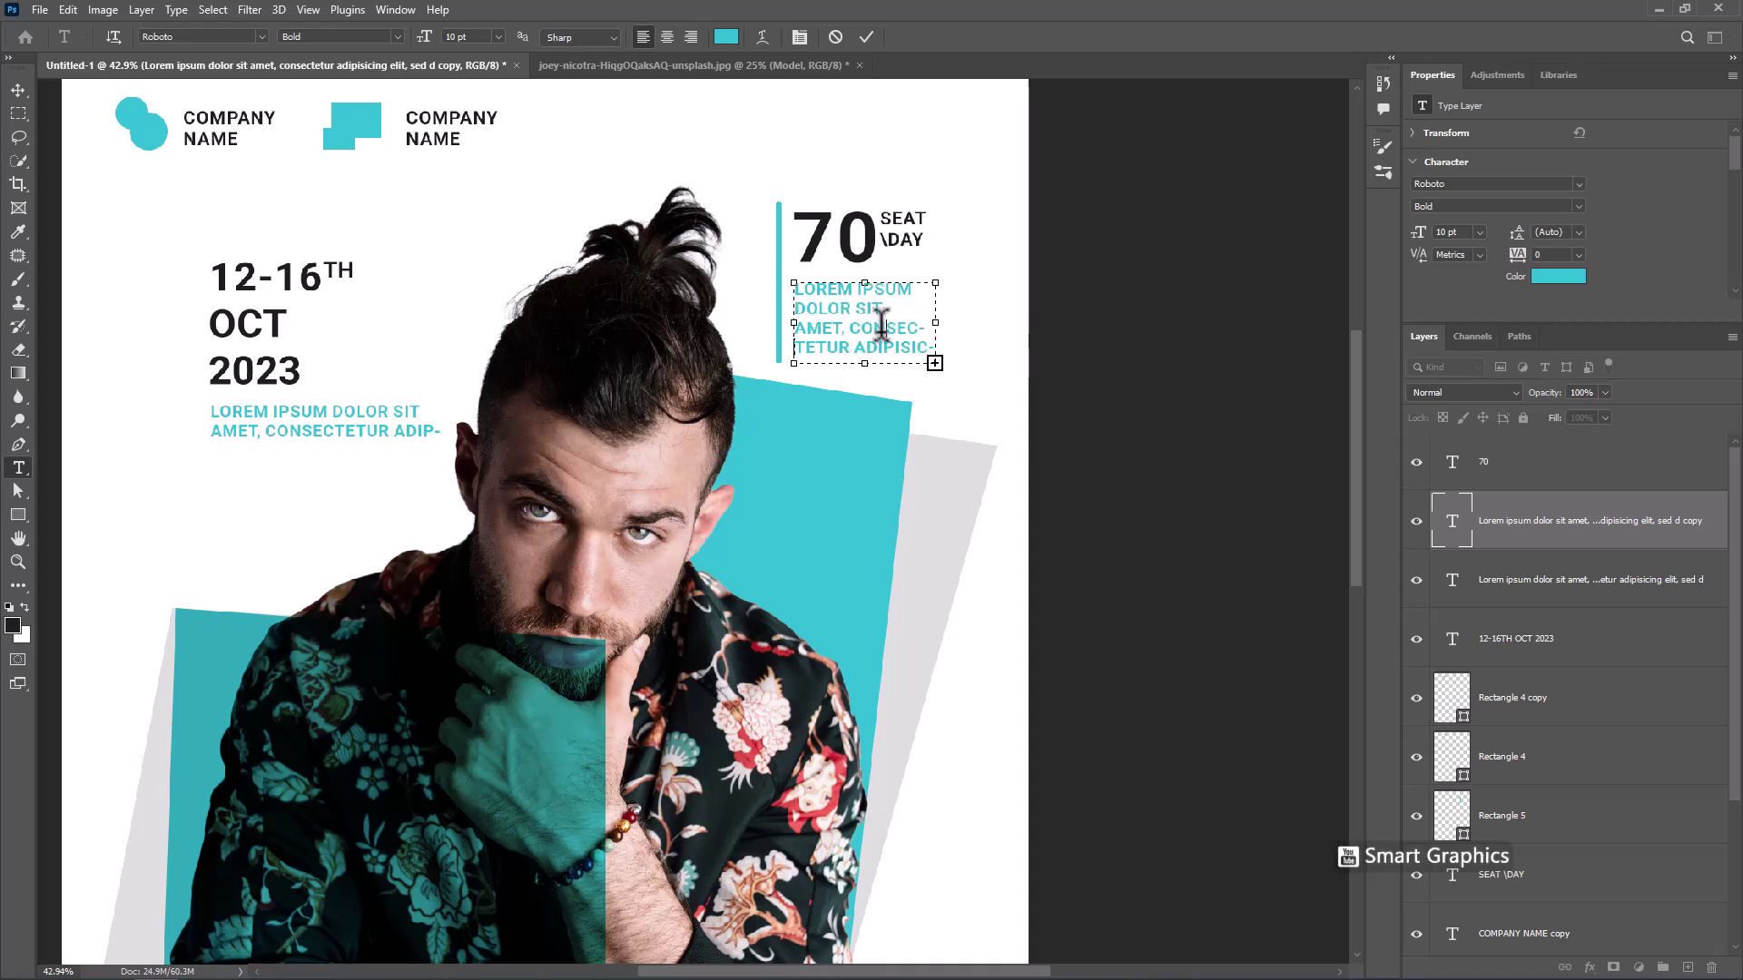
key("ctrl+a")
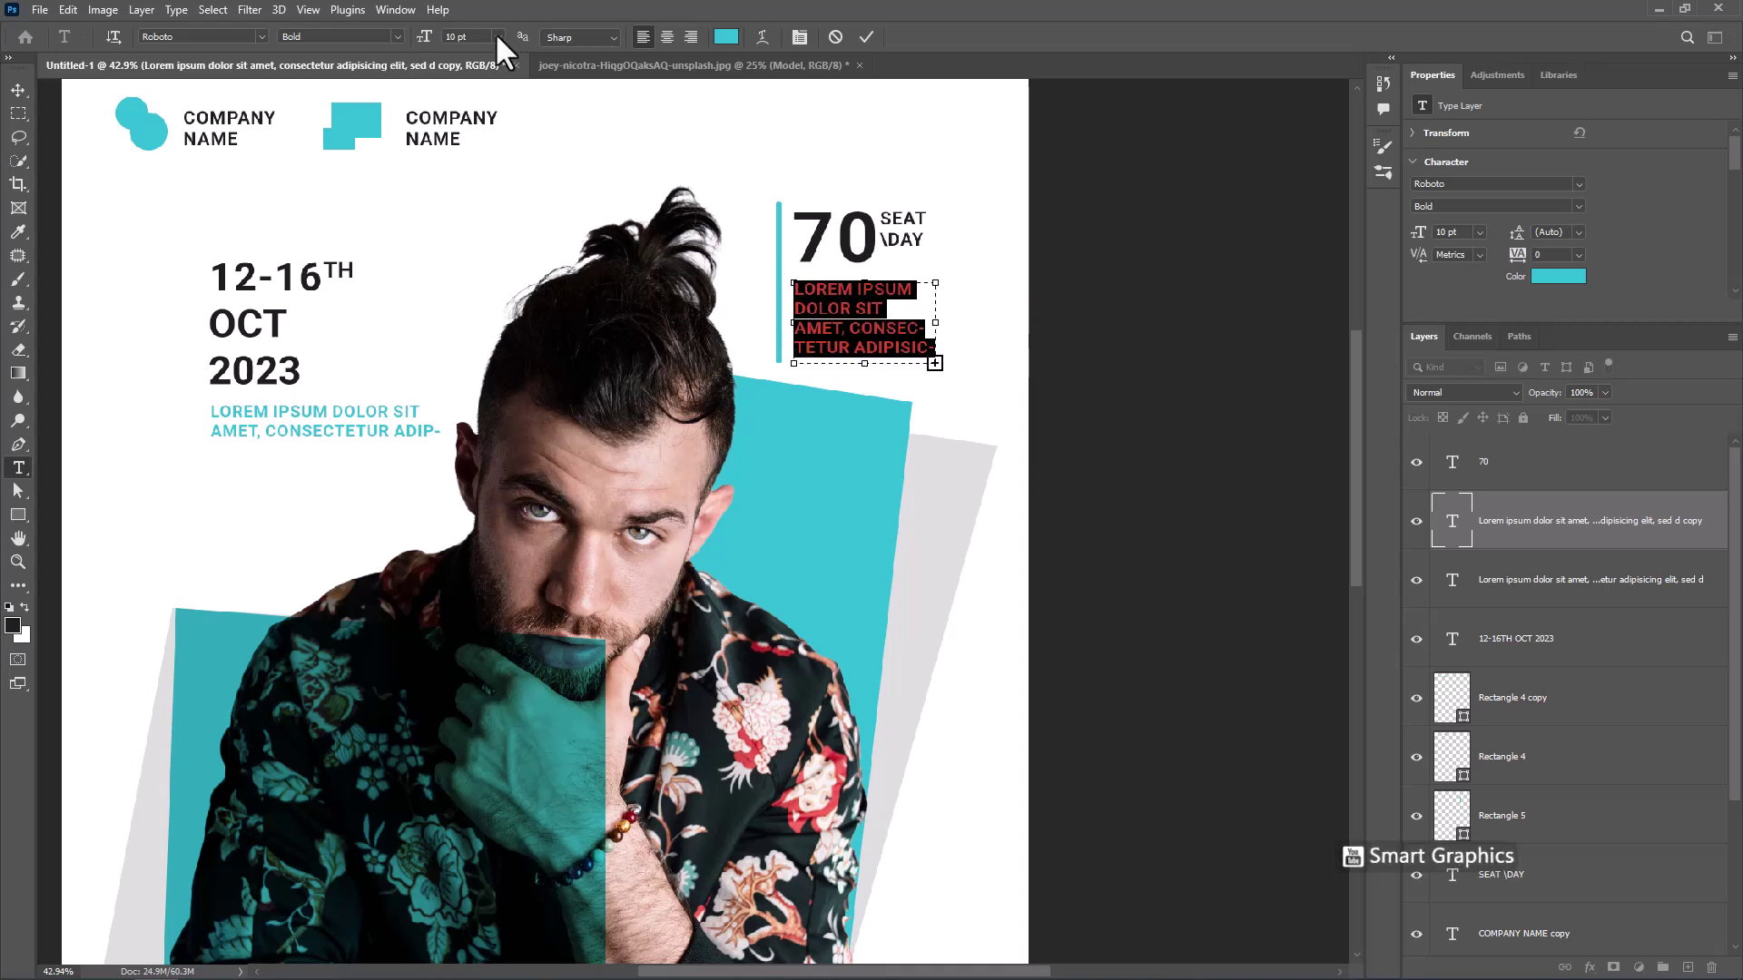
left_click(497, 37)
left_click(470, 120)
left_click(863, 338)
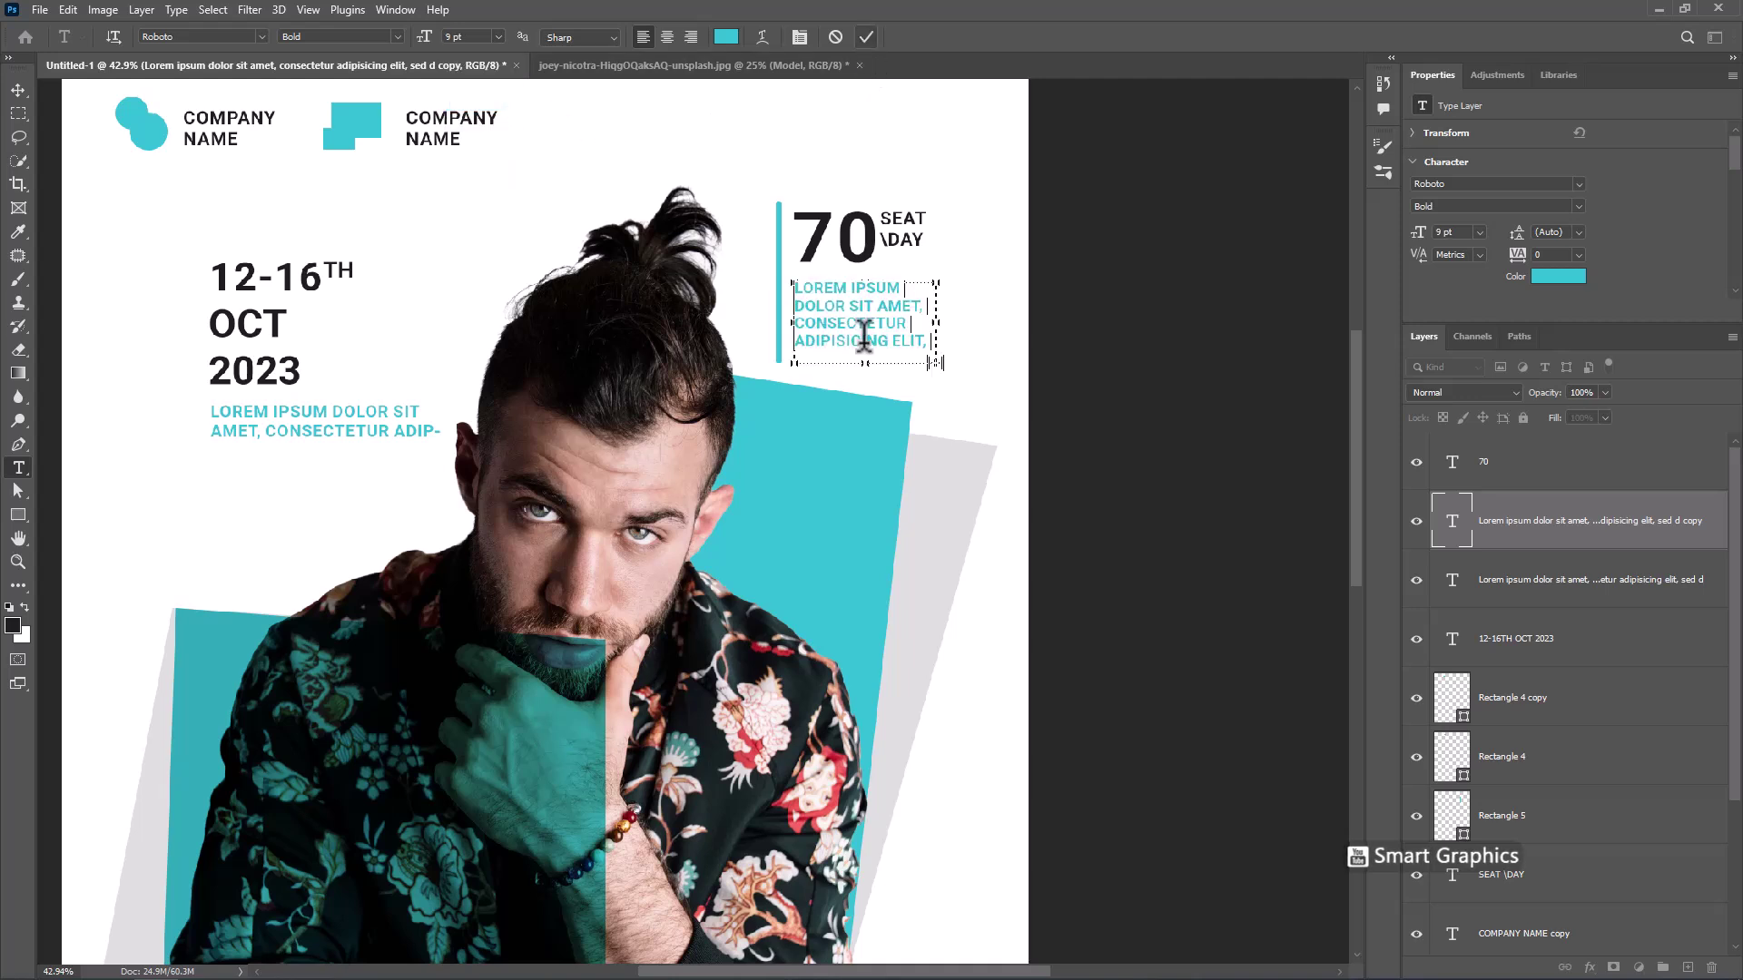
key("ctrl+Return")
key("v")
left_click_drag(861, 362, 866, 357)
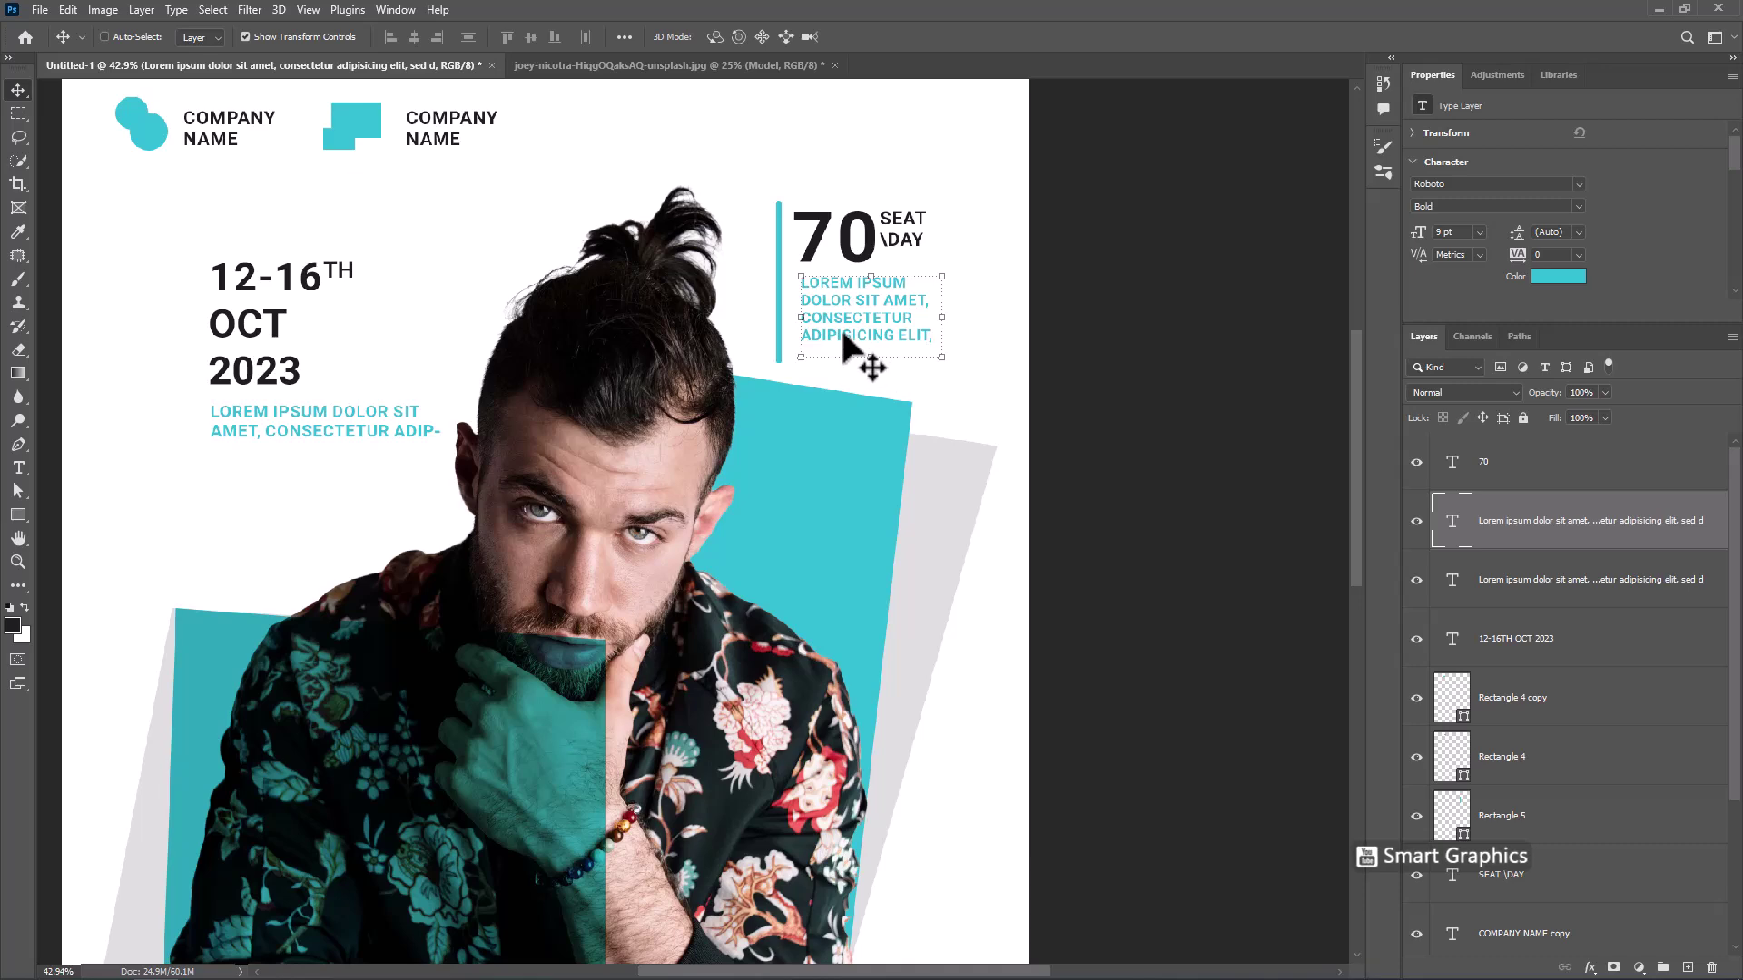
scroll(777, 389, "down", 3)
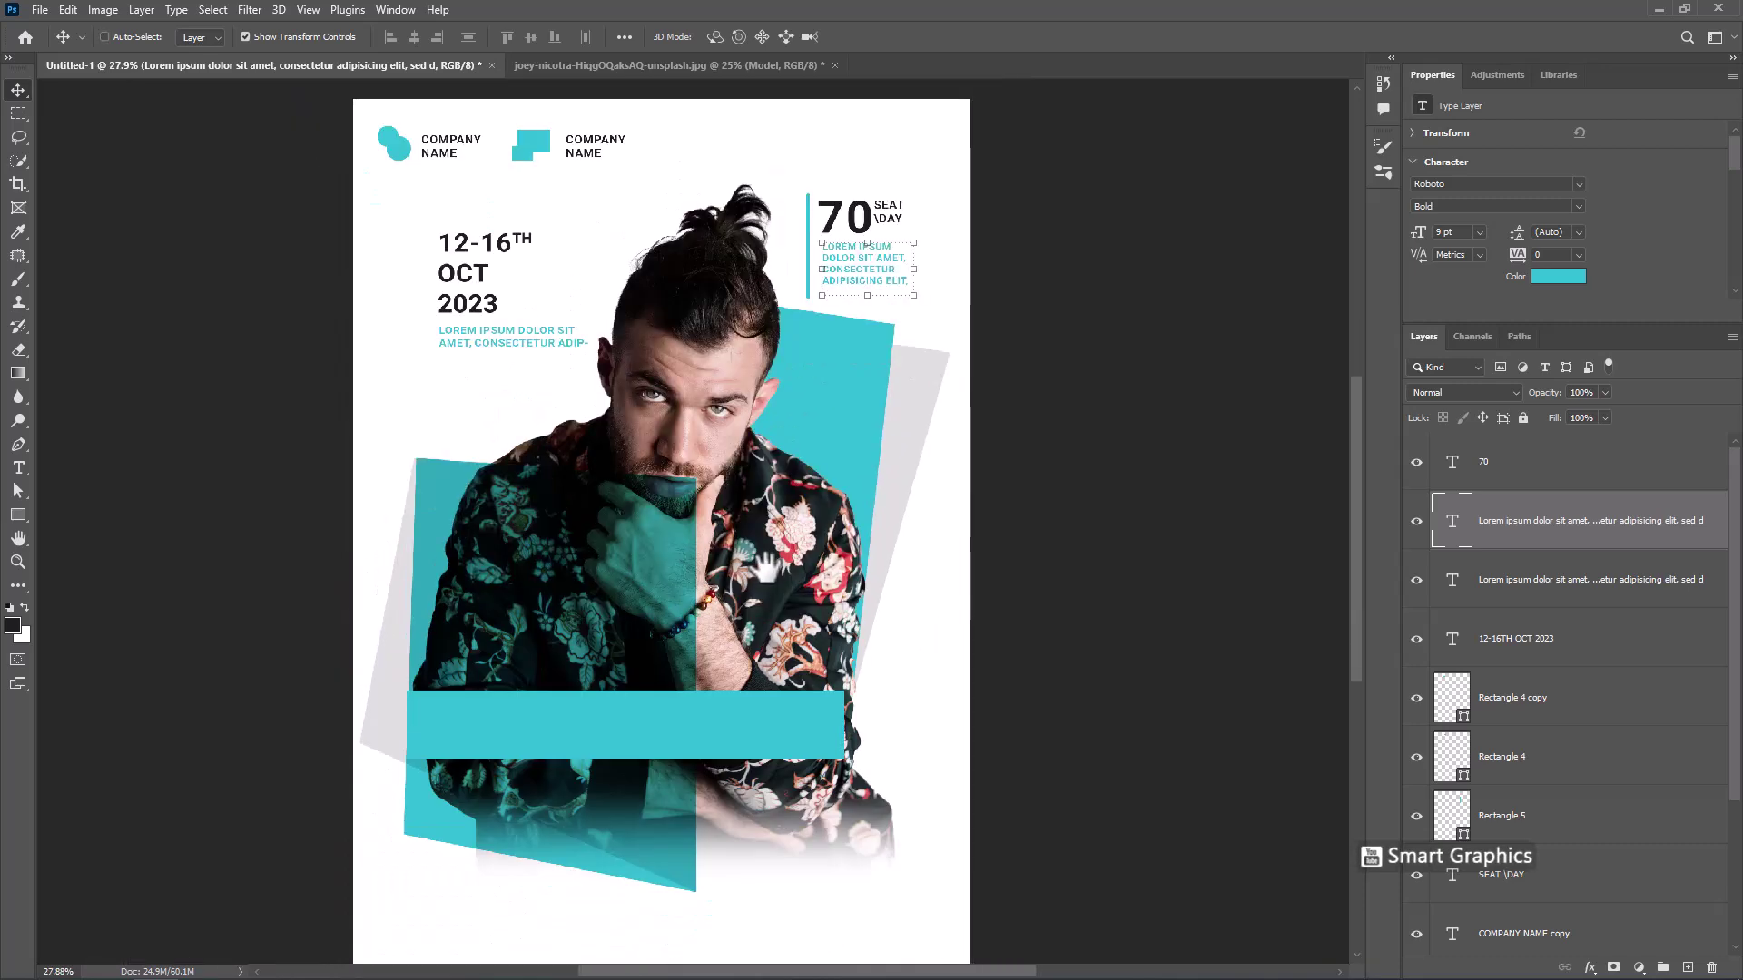
Copy the 70 text onto the teal bar and retype it as CAREER AND CHANCE
left_click_drag(754, 619, 772, 427)
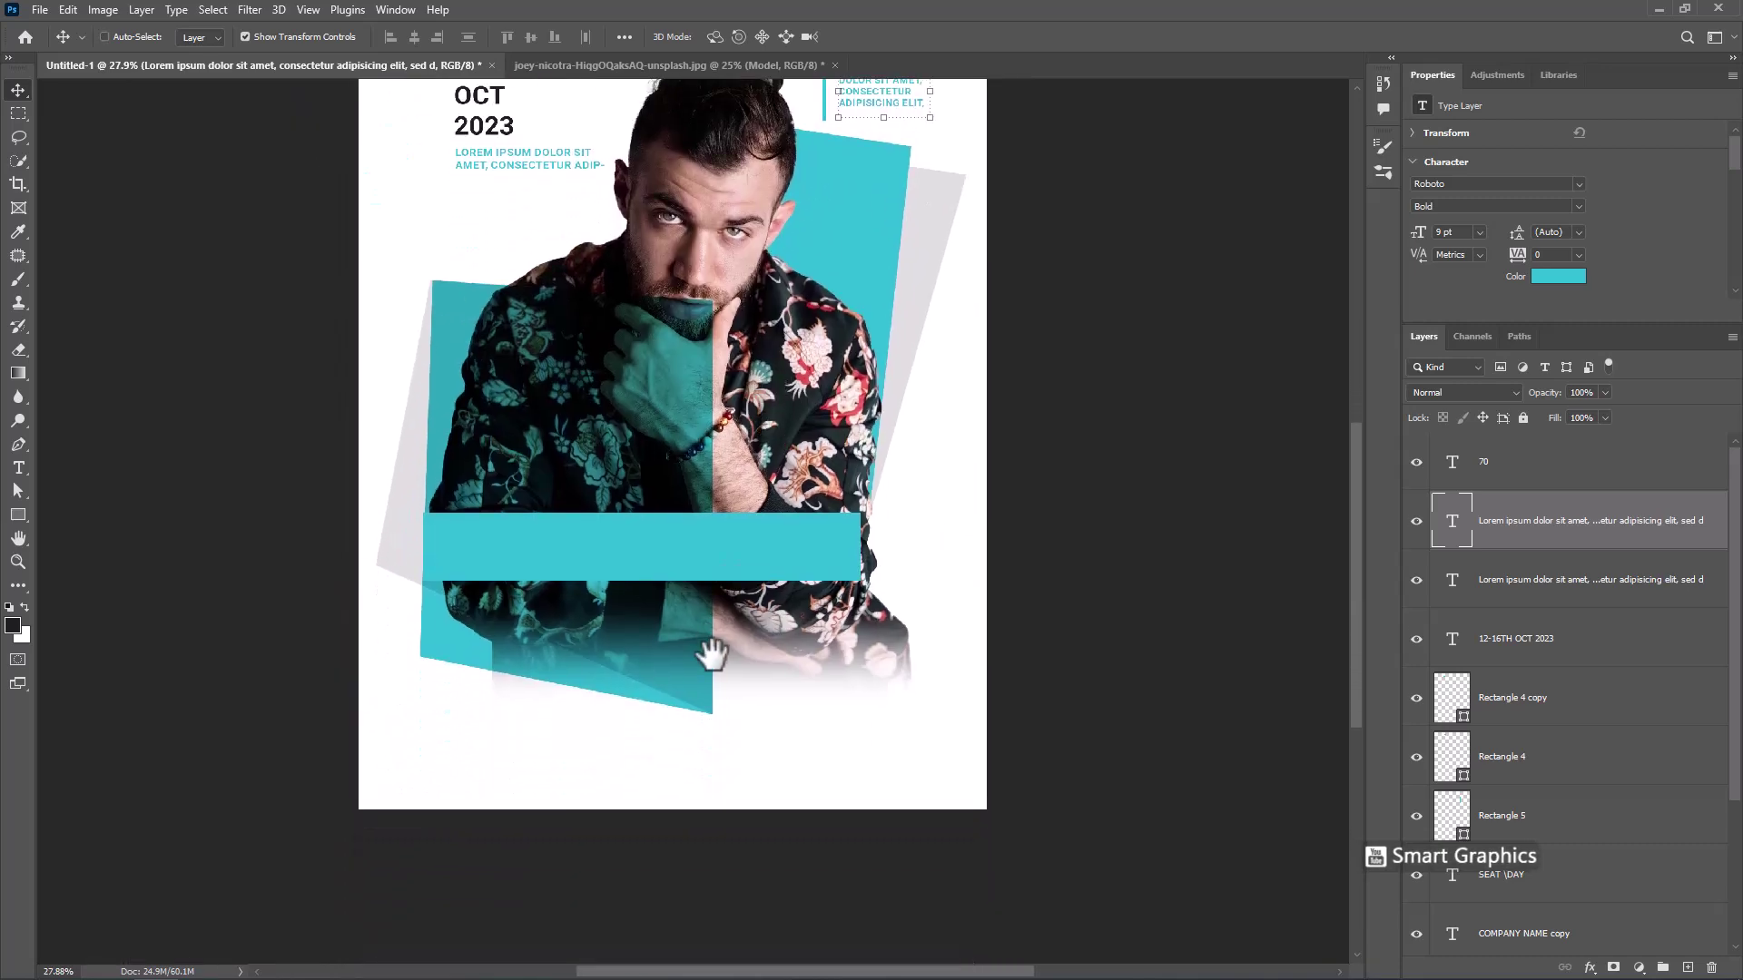
mouse_move(711, 669)
left_mouse_down()
mouse_move(715, 646)
mouse_move(712, 712)
left_mouse_up()
scroll(698, 442, "up", 1)
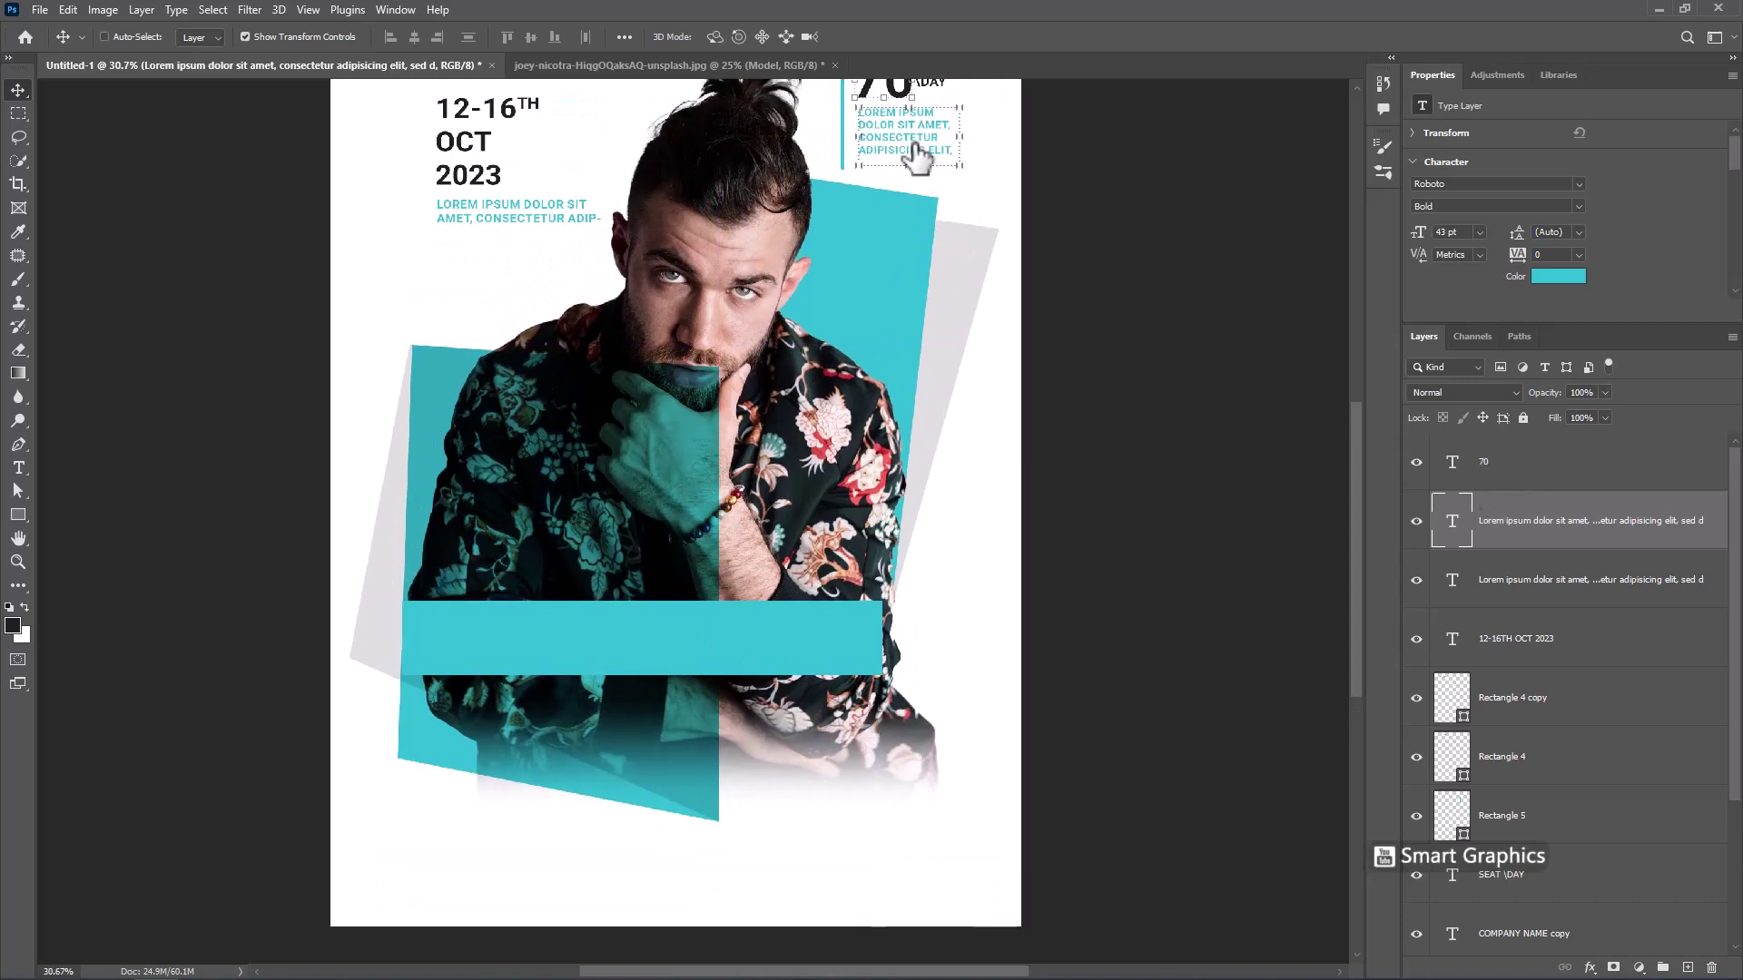
left_click(1513, 473)
left_click_drag(899, 108, 510, 652)
double_click(508, 640)
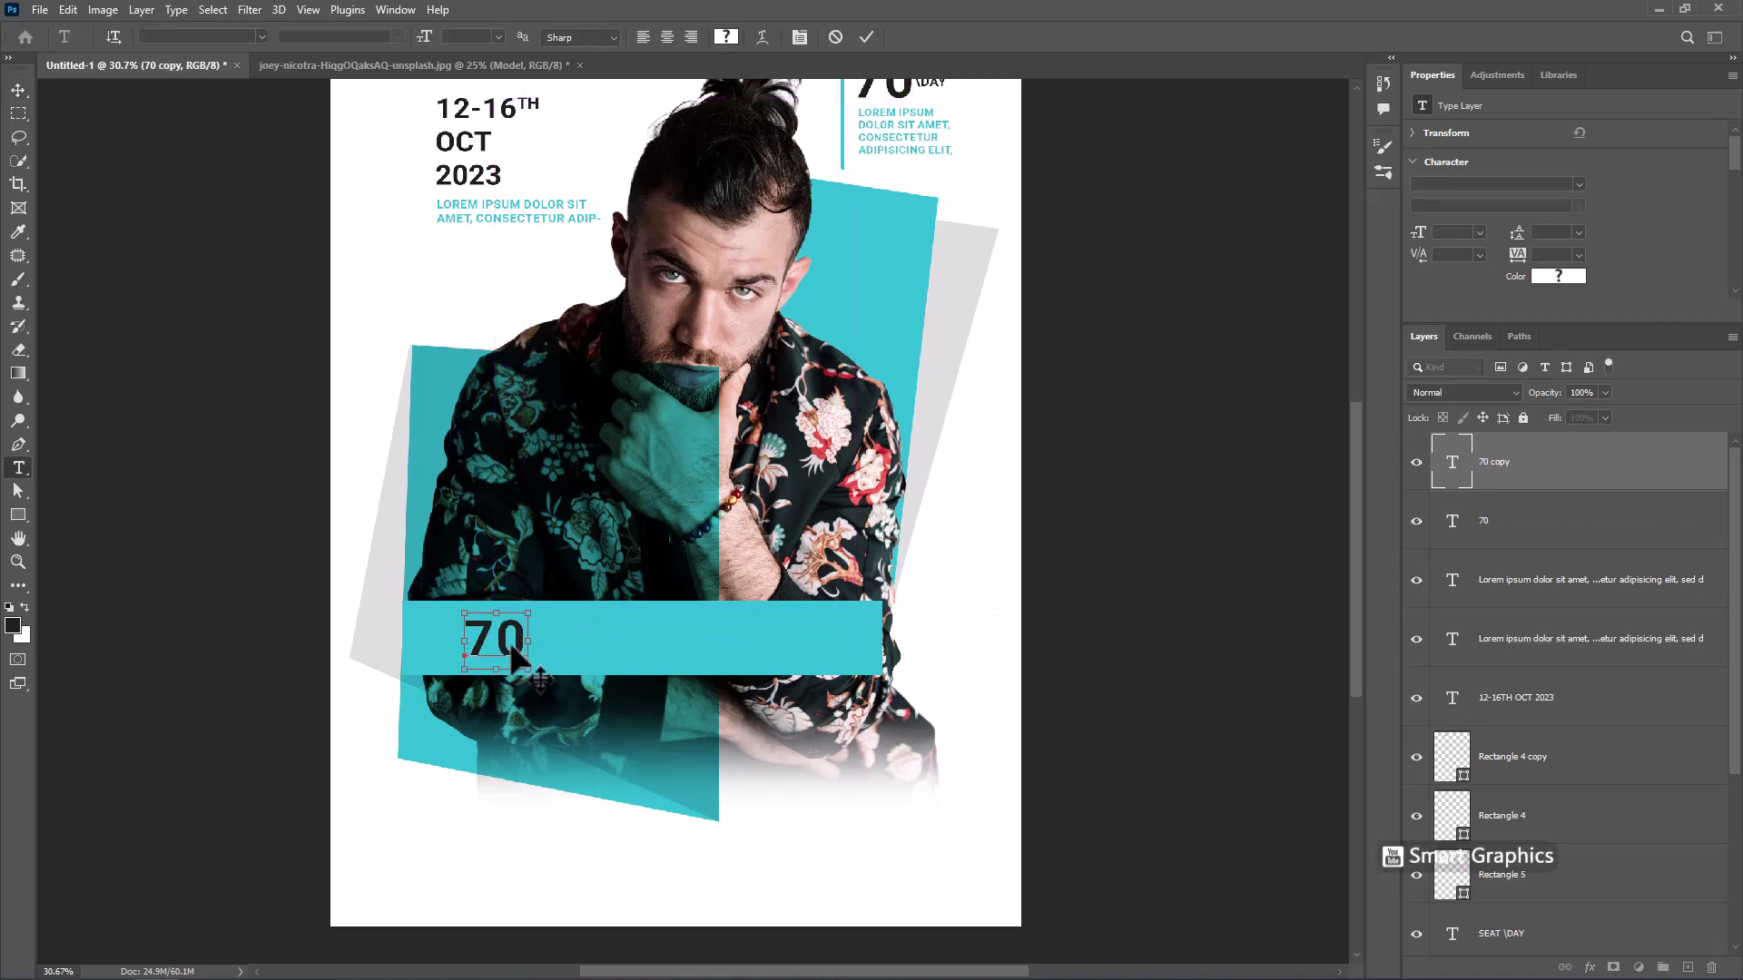
key("ctrl+a")
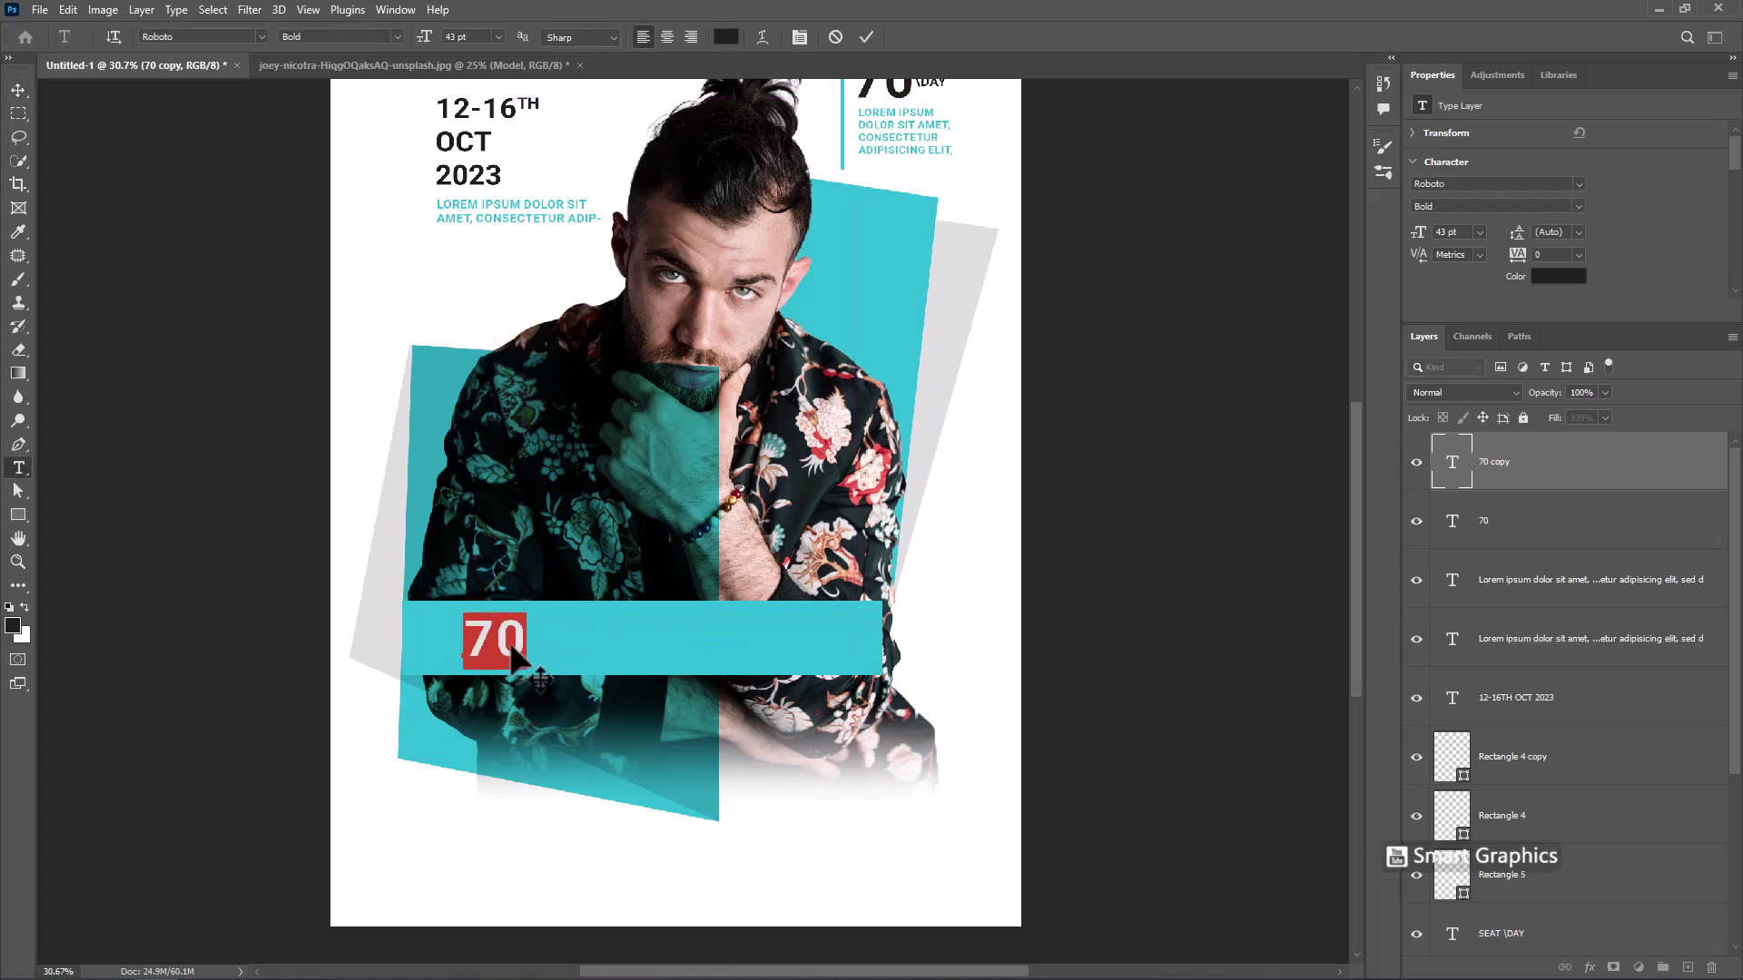
type("CAREER")
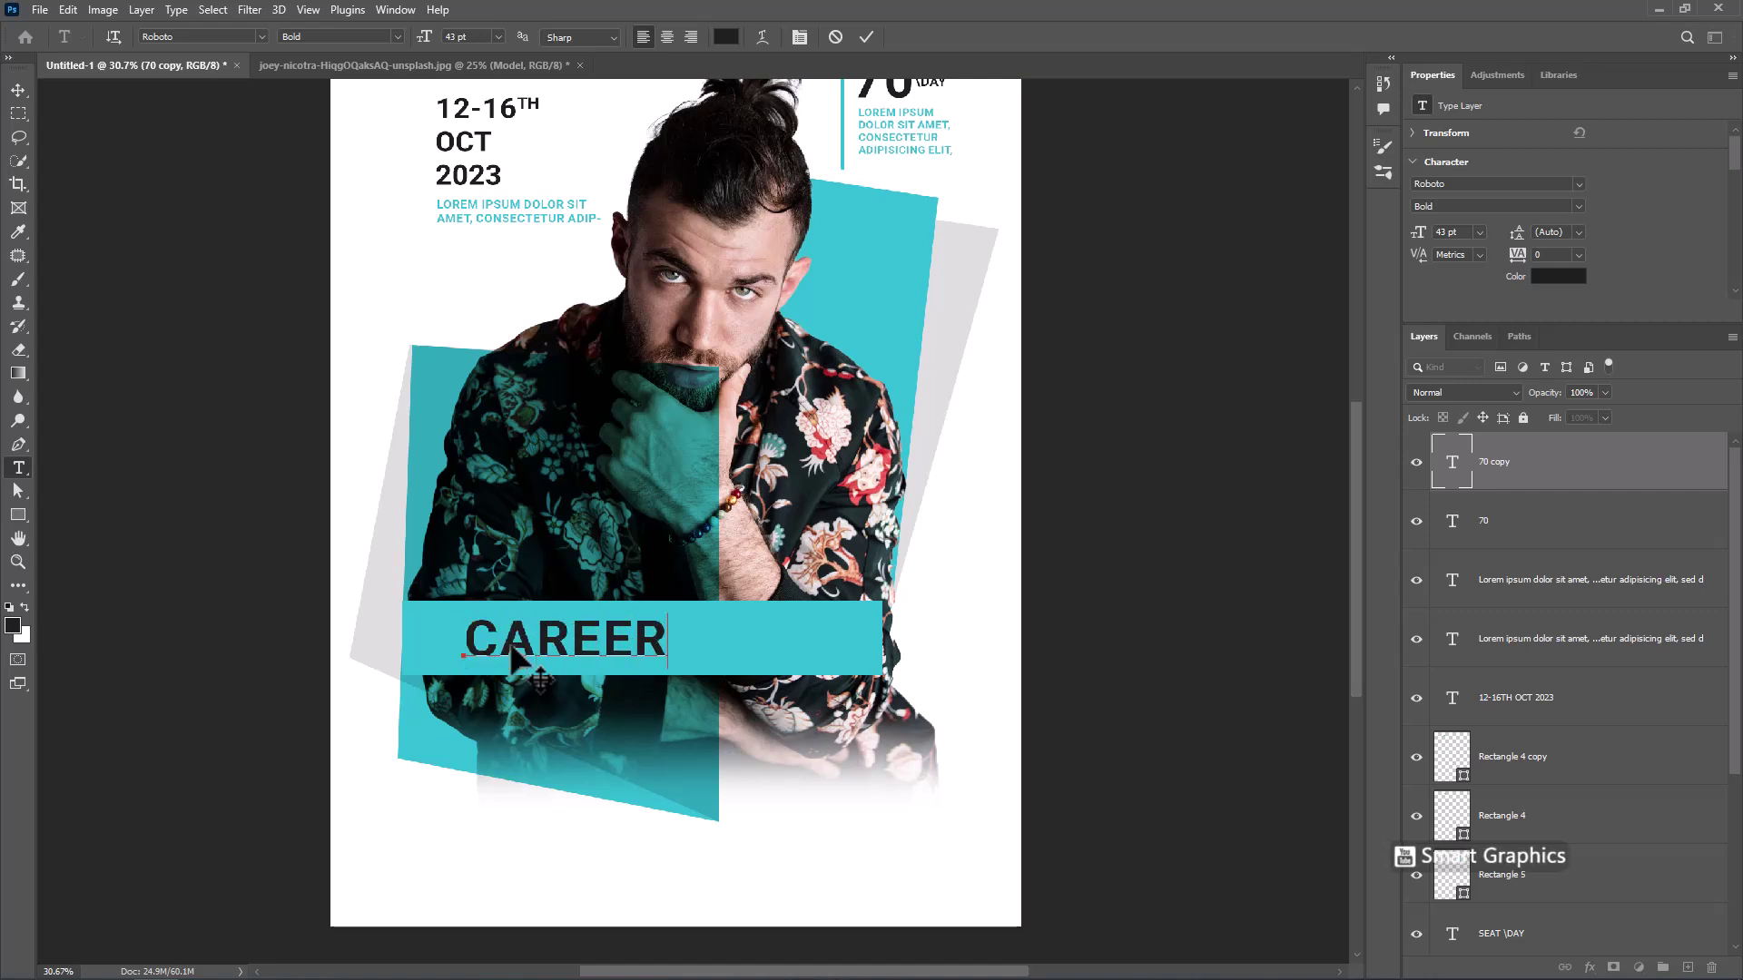
type(" AND CHANCE")
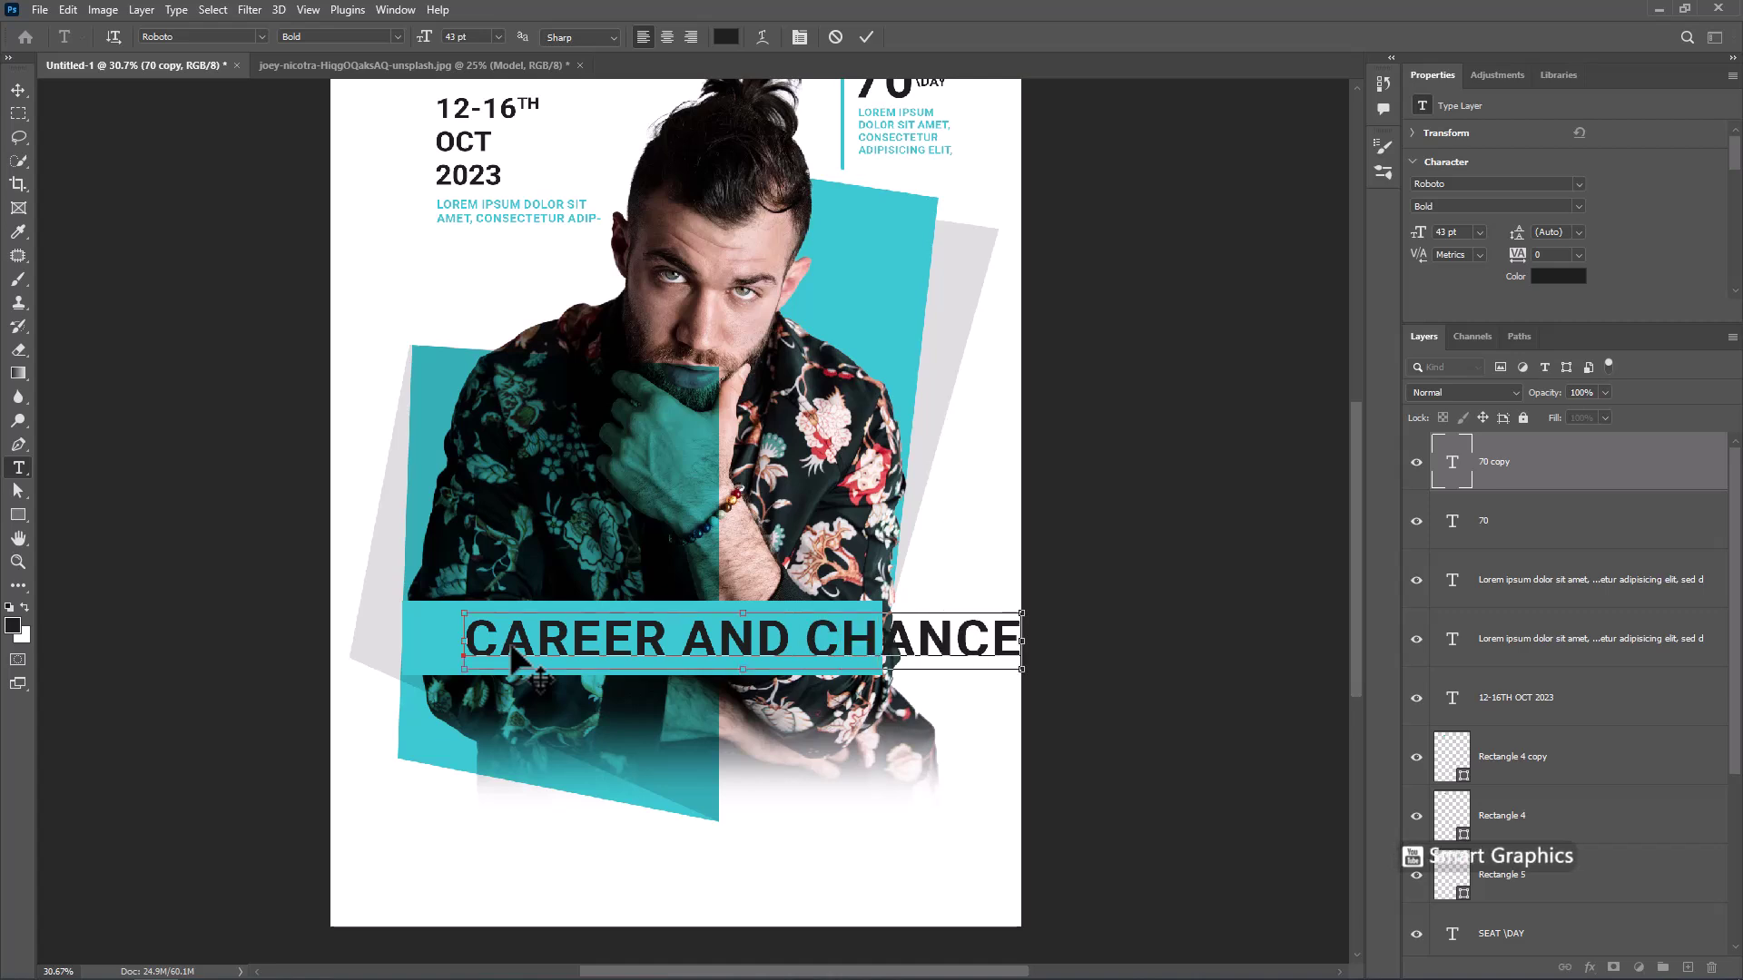
key("ctrl+Return")
Scale the subtitle to fit the bar, colour it #ffffff, and duplicate it higher up
key("v")
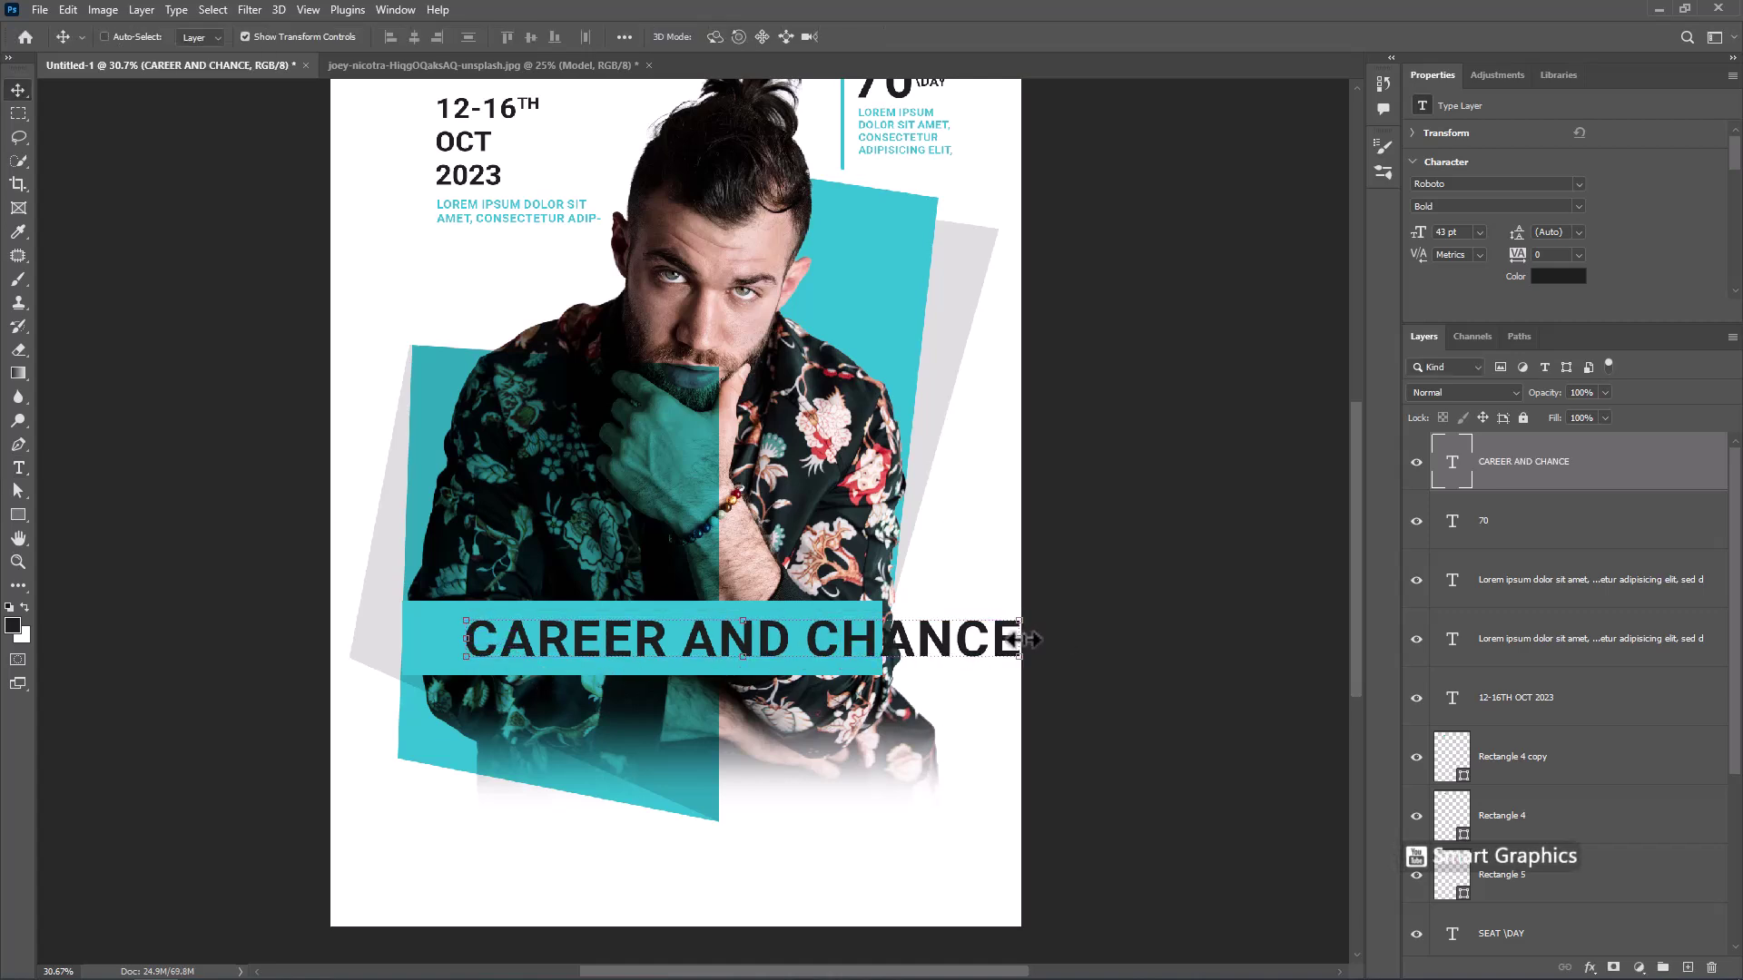
left_click_drag(1022, 639, 882, 640)
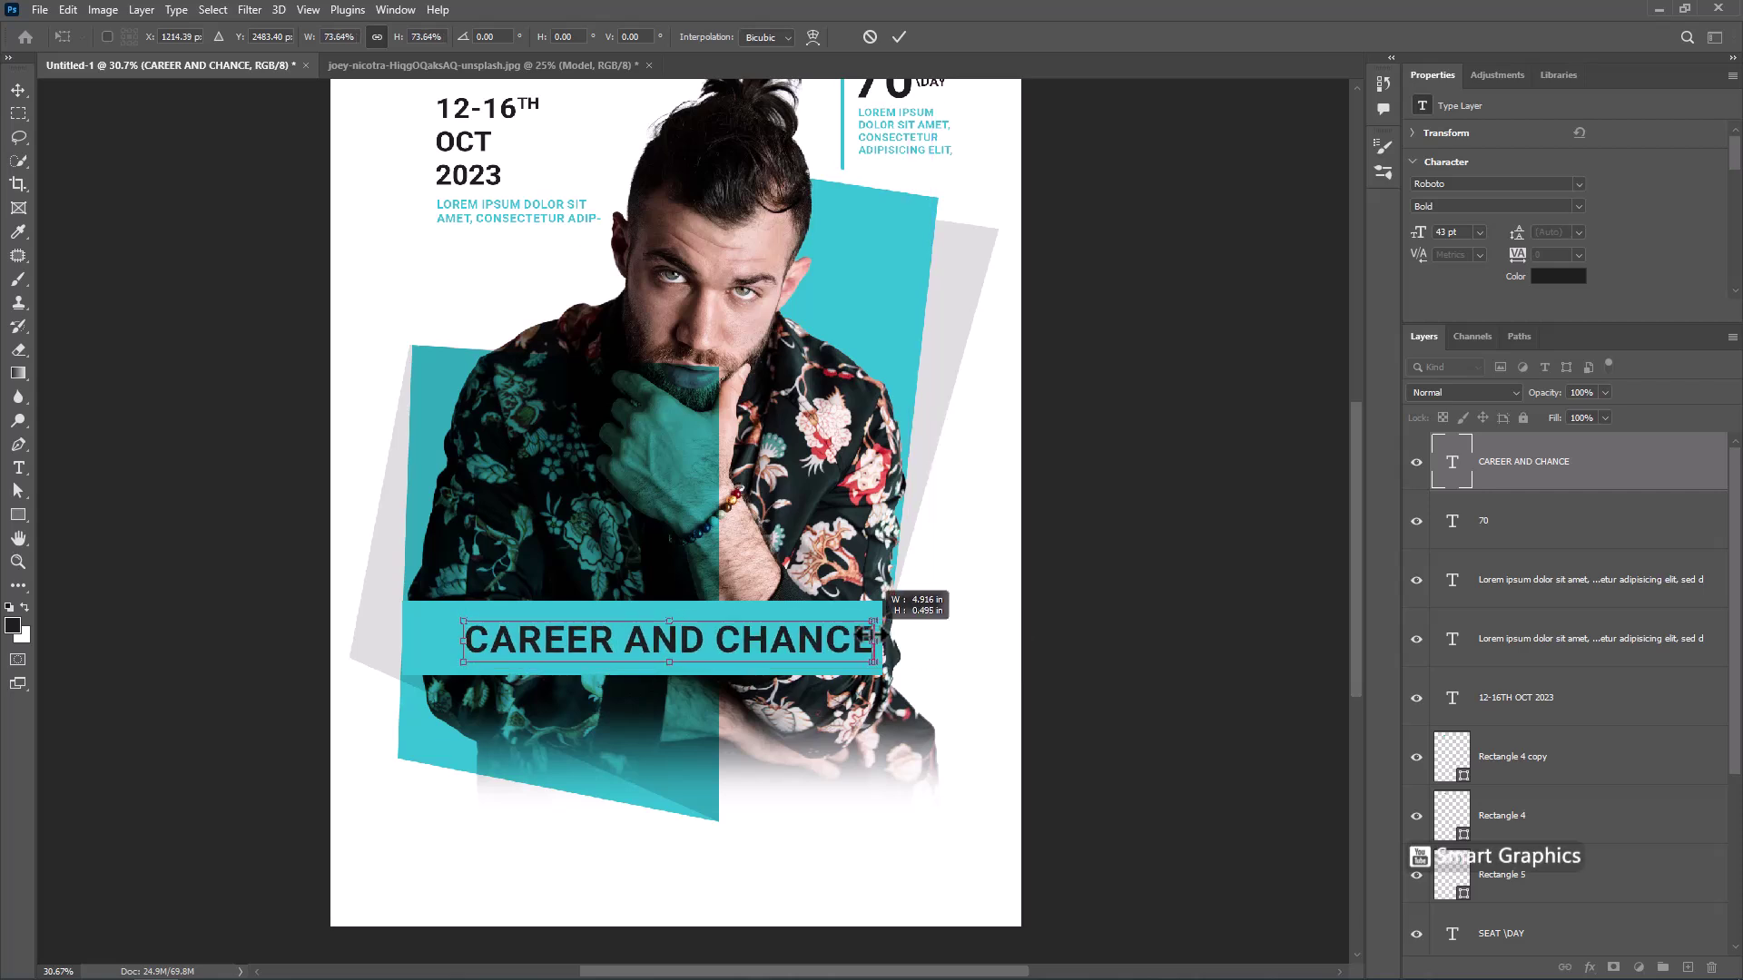
left_click_drag(463, 640, 413, 647)
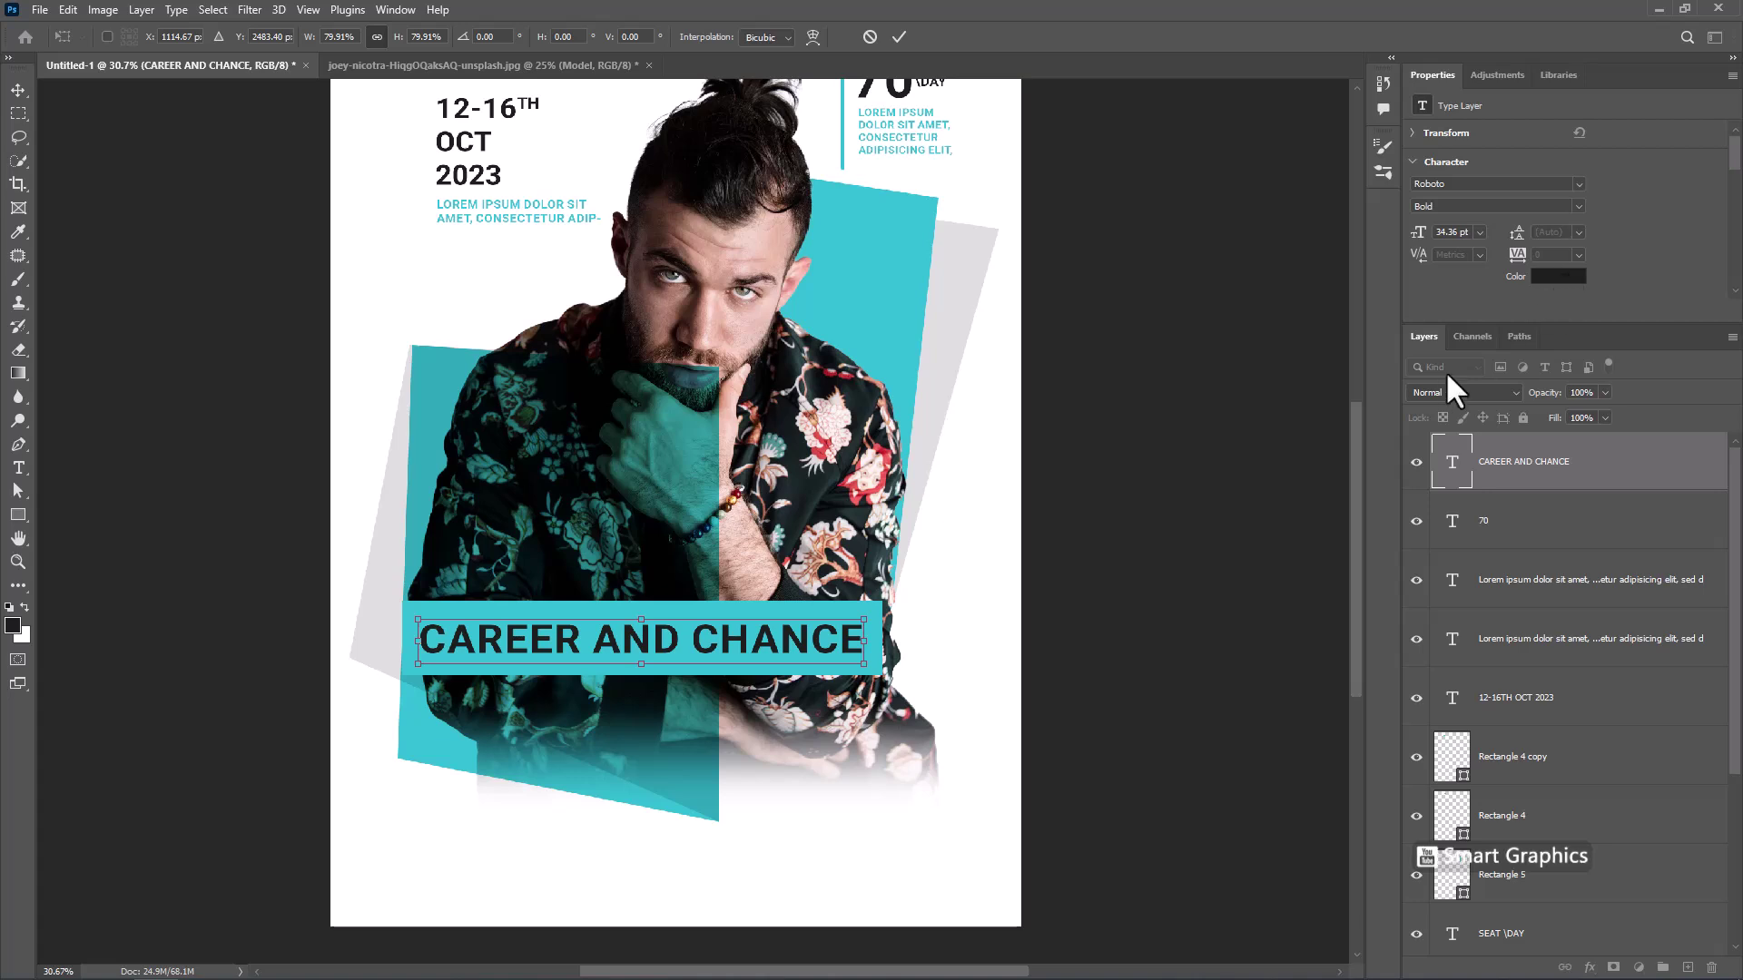
key("Return")
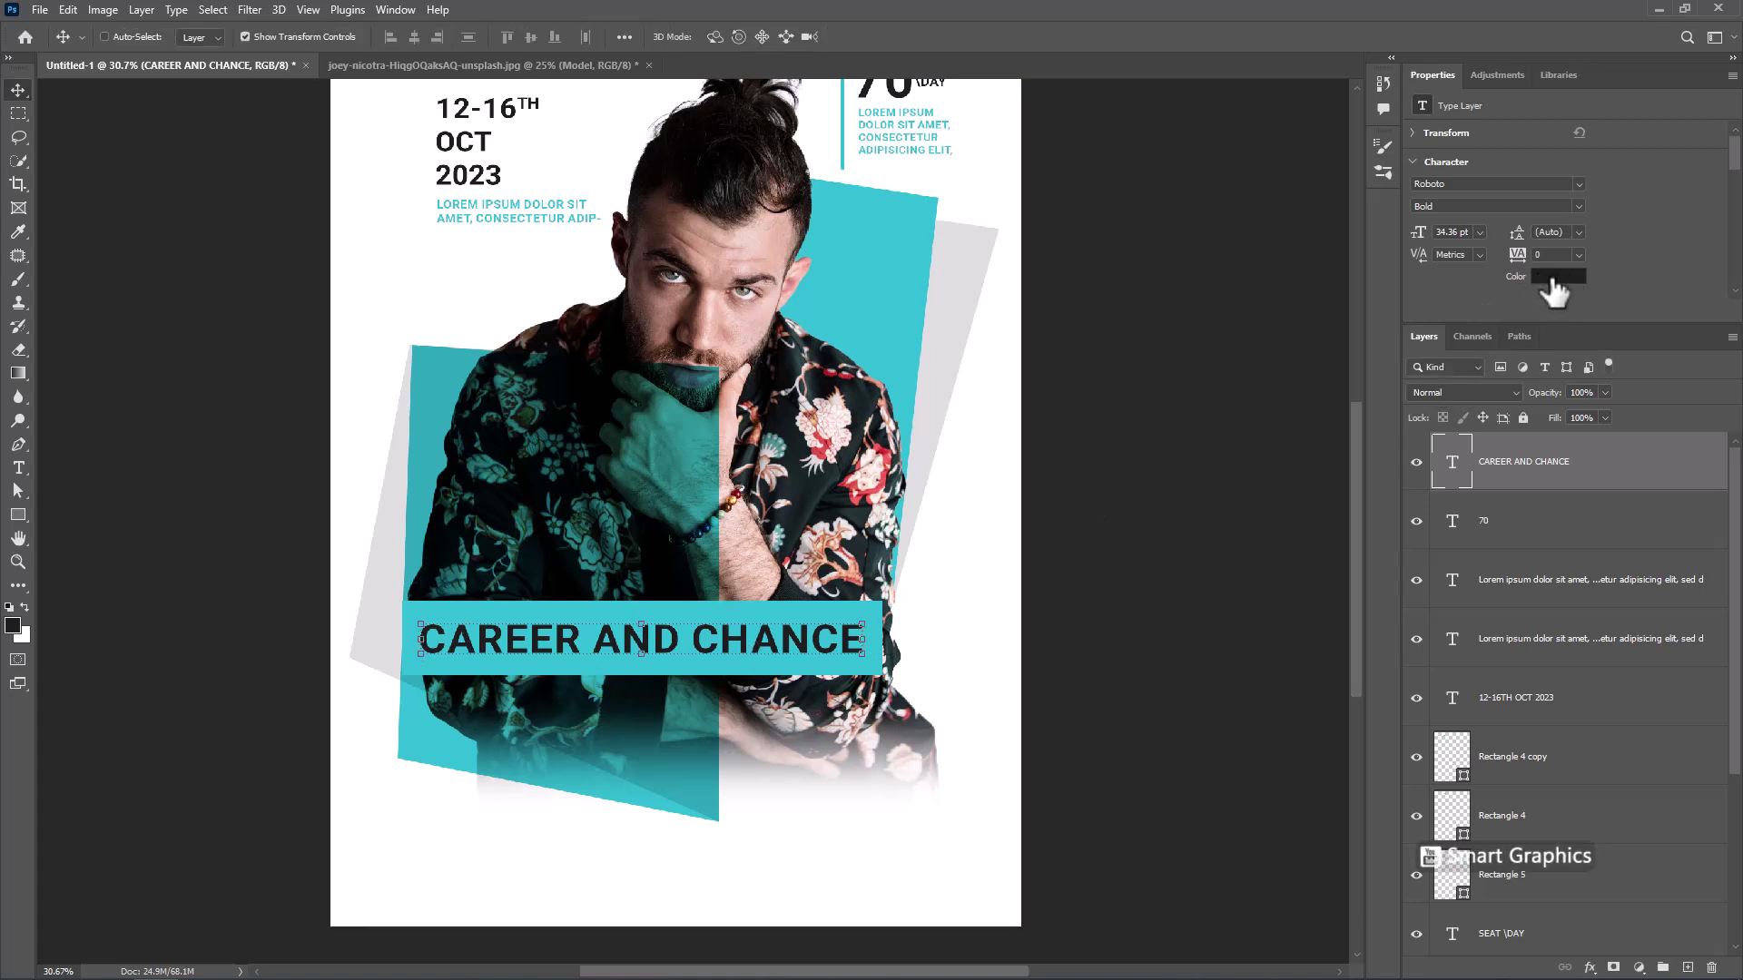
left_click(1558, 276)
left_click(51, 306)
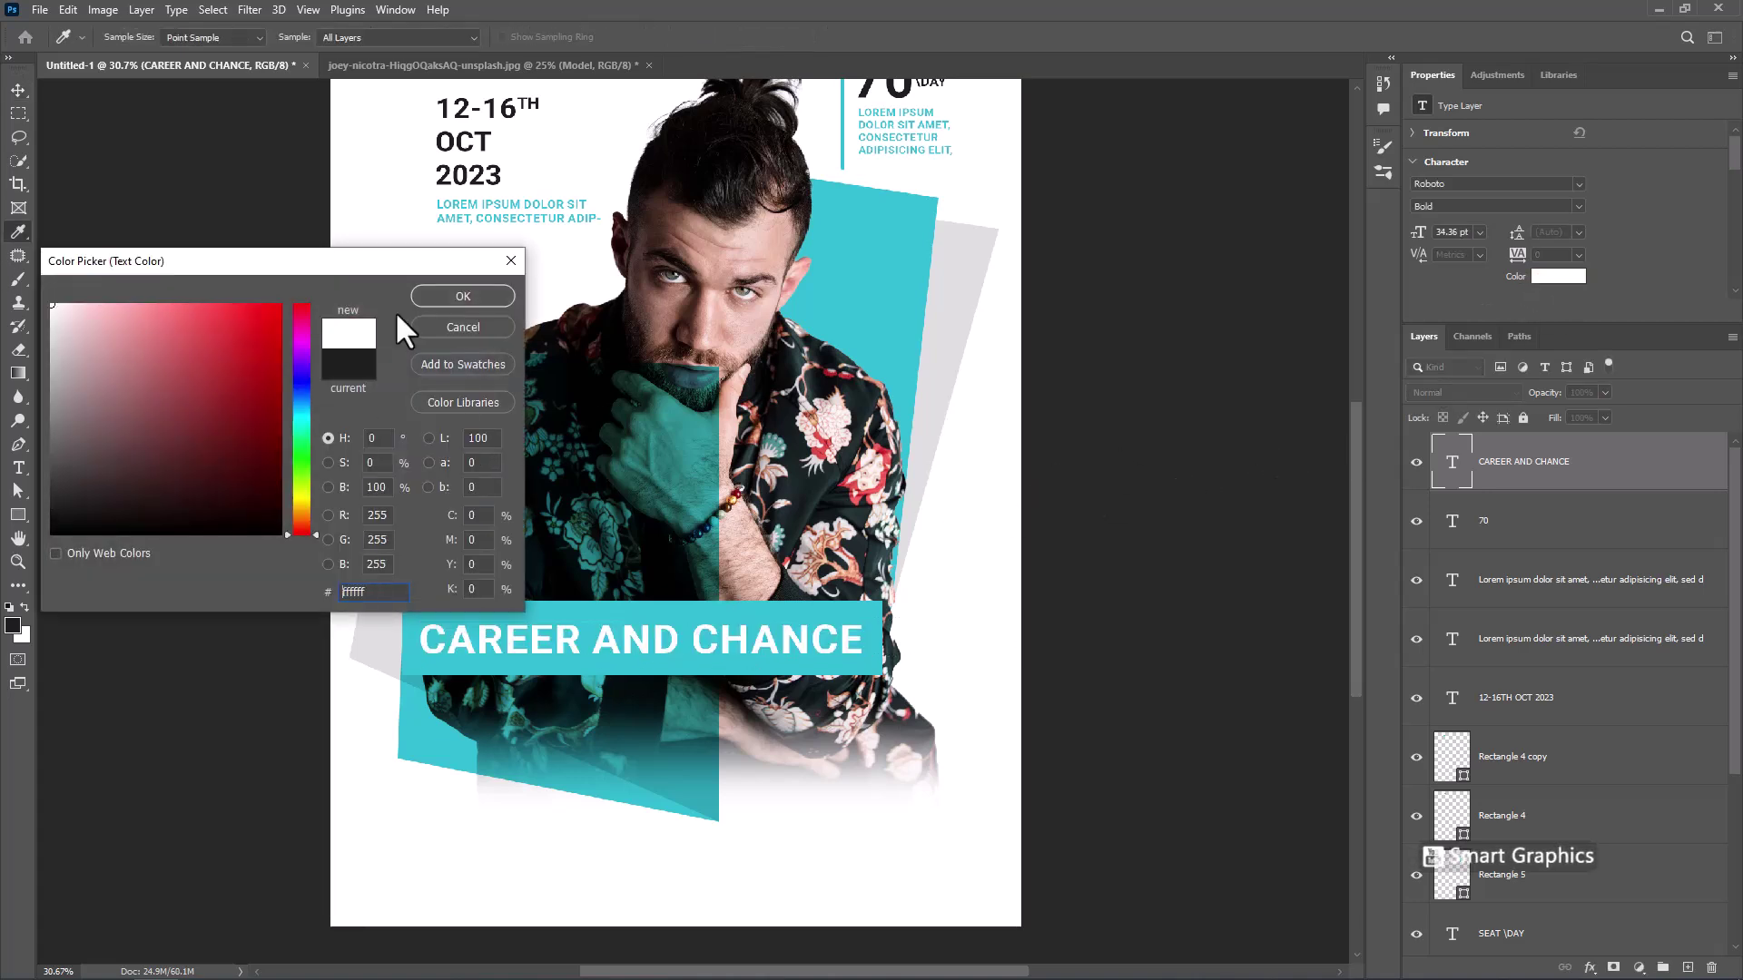
left_click(463, 297)
key("v")
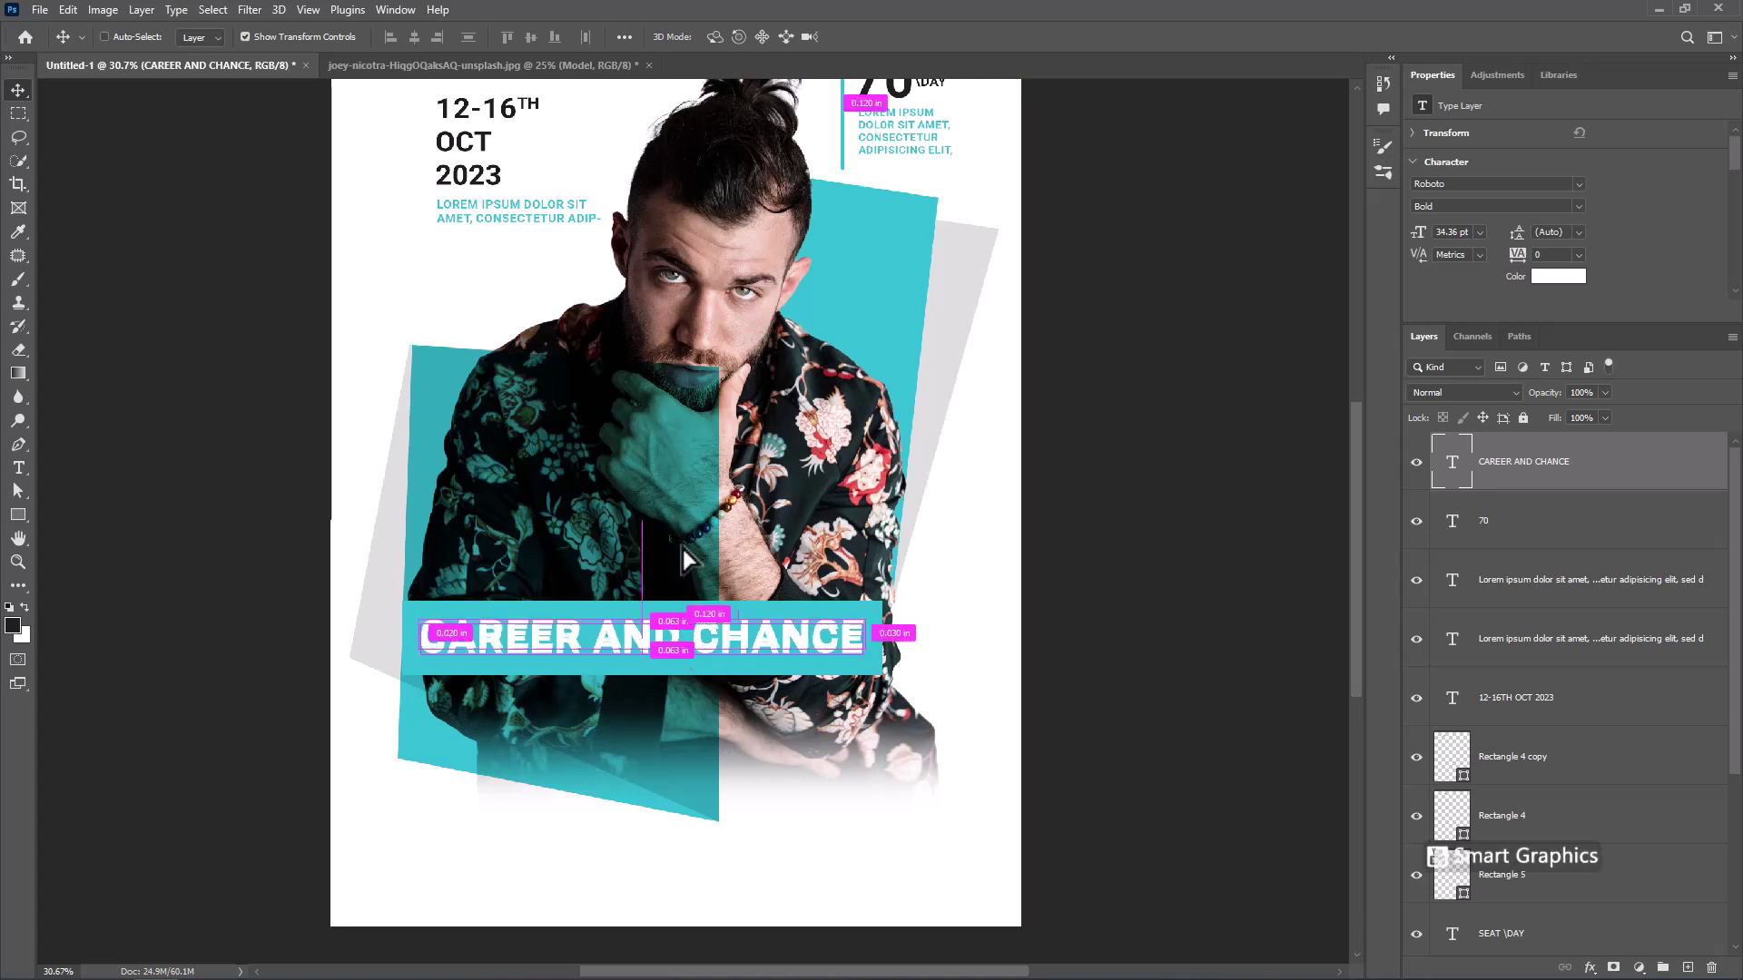
left_click_drag(685, 649, 697, 486, "alt")
Retype the copy as WORK CONF in larger Roboto Black Italic with 80 pt leading
double_click(697, 488)
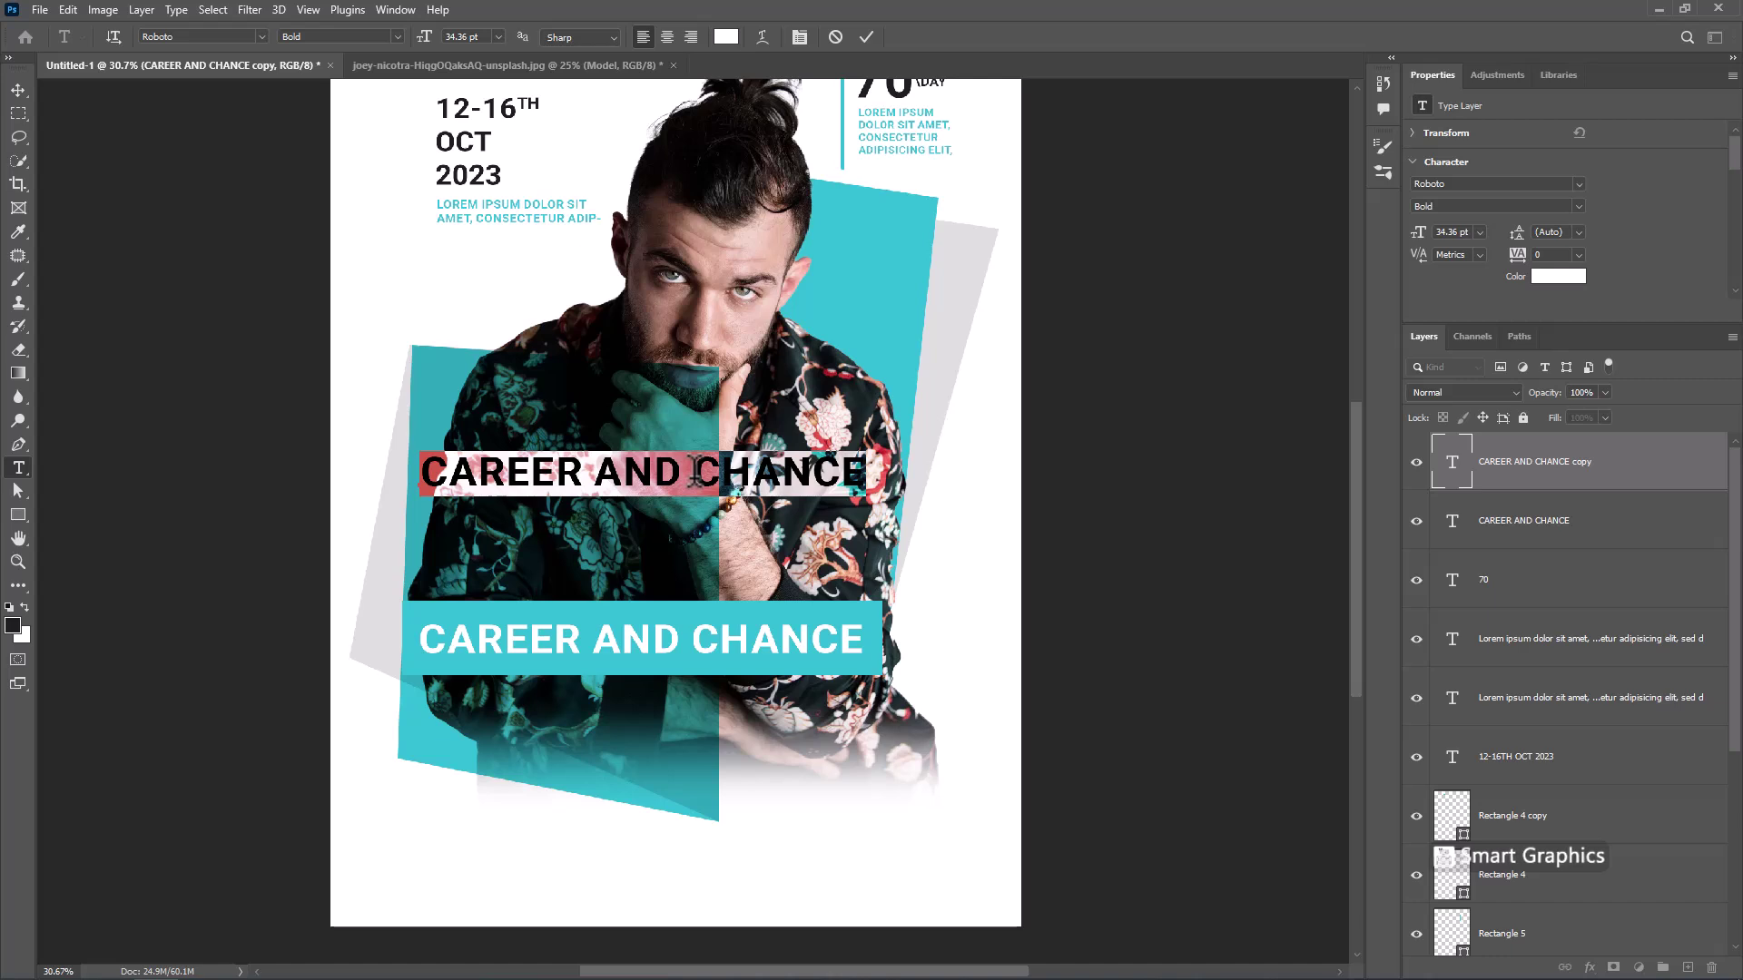
type("WORK")
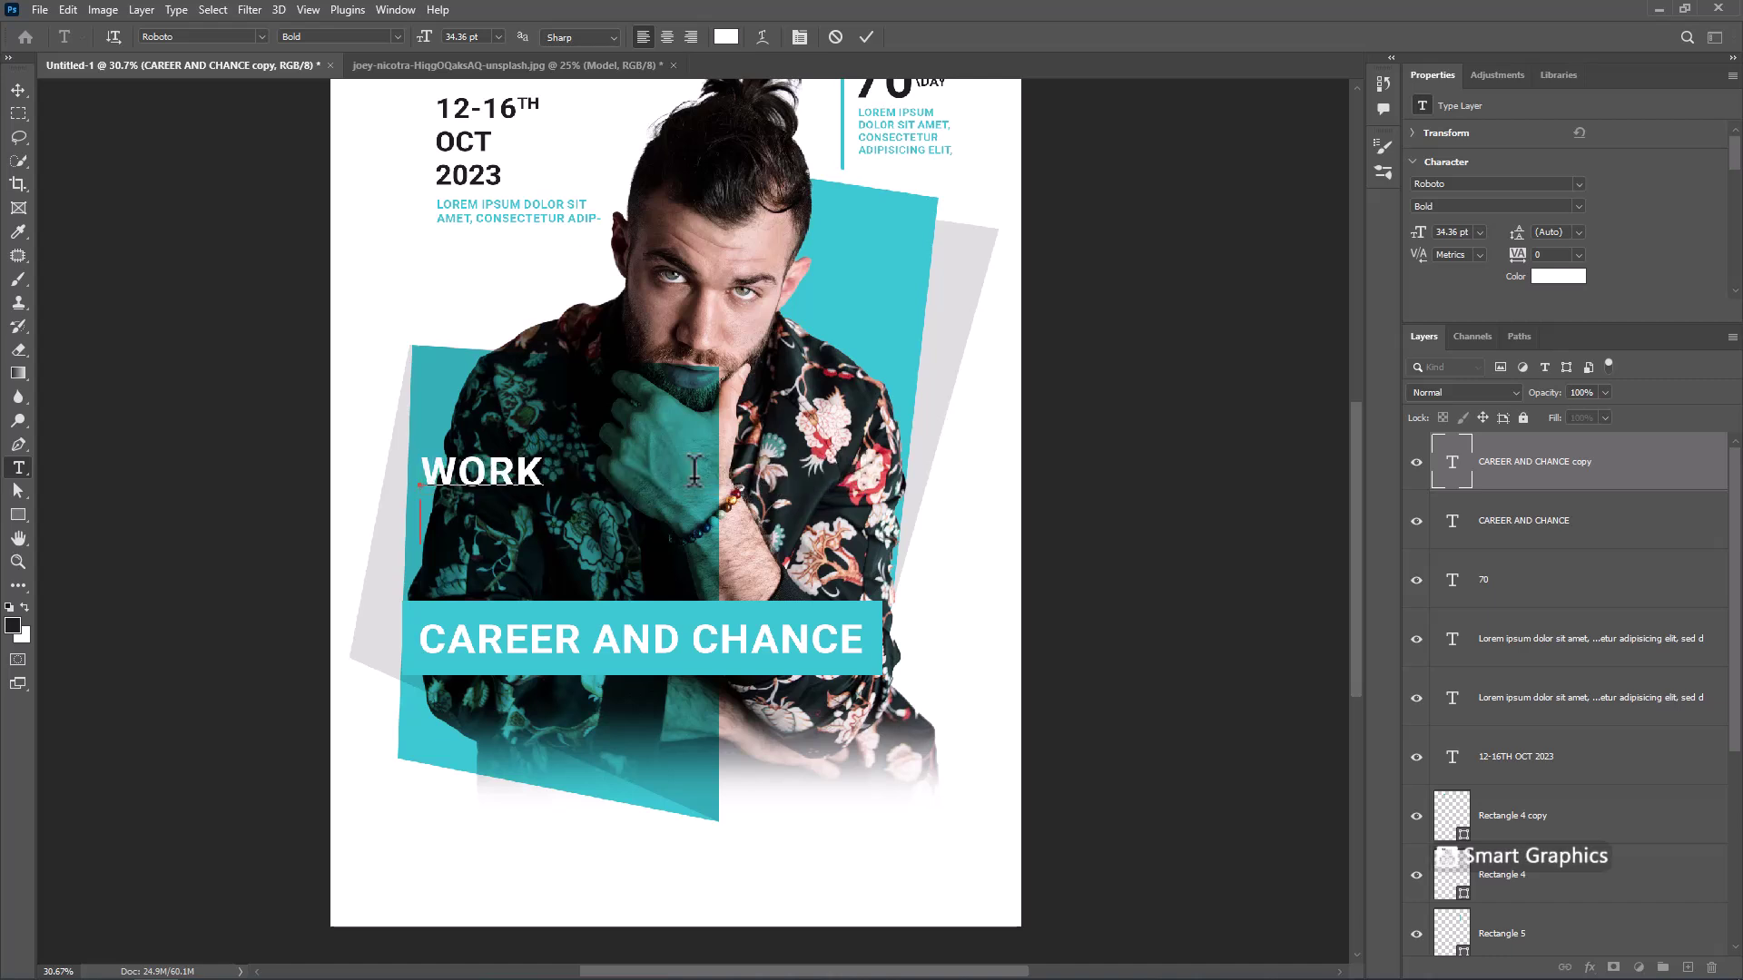
key("ctrl+a")
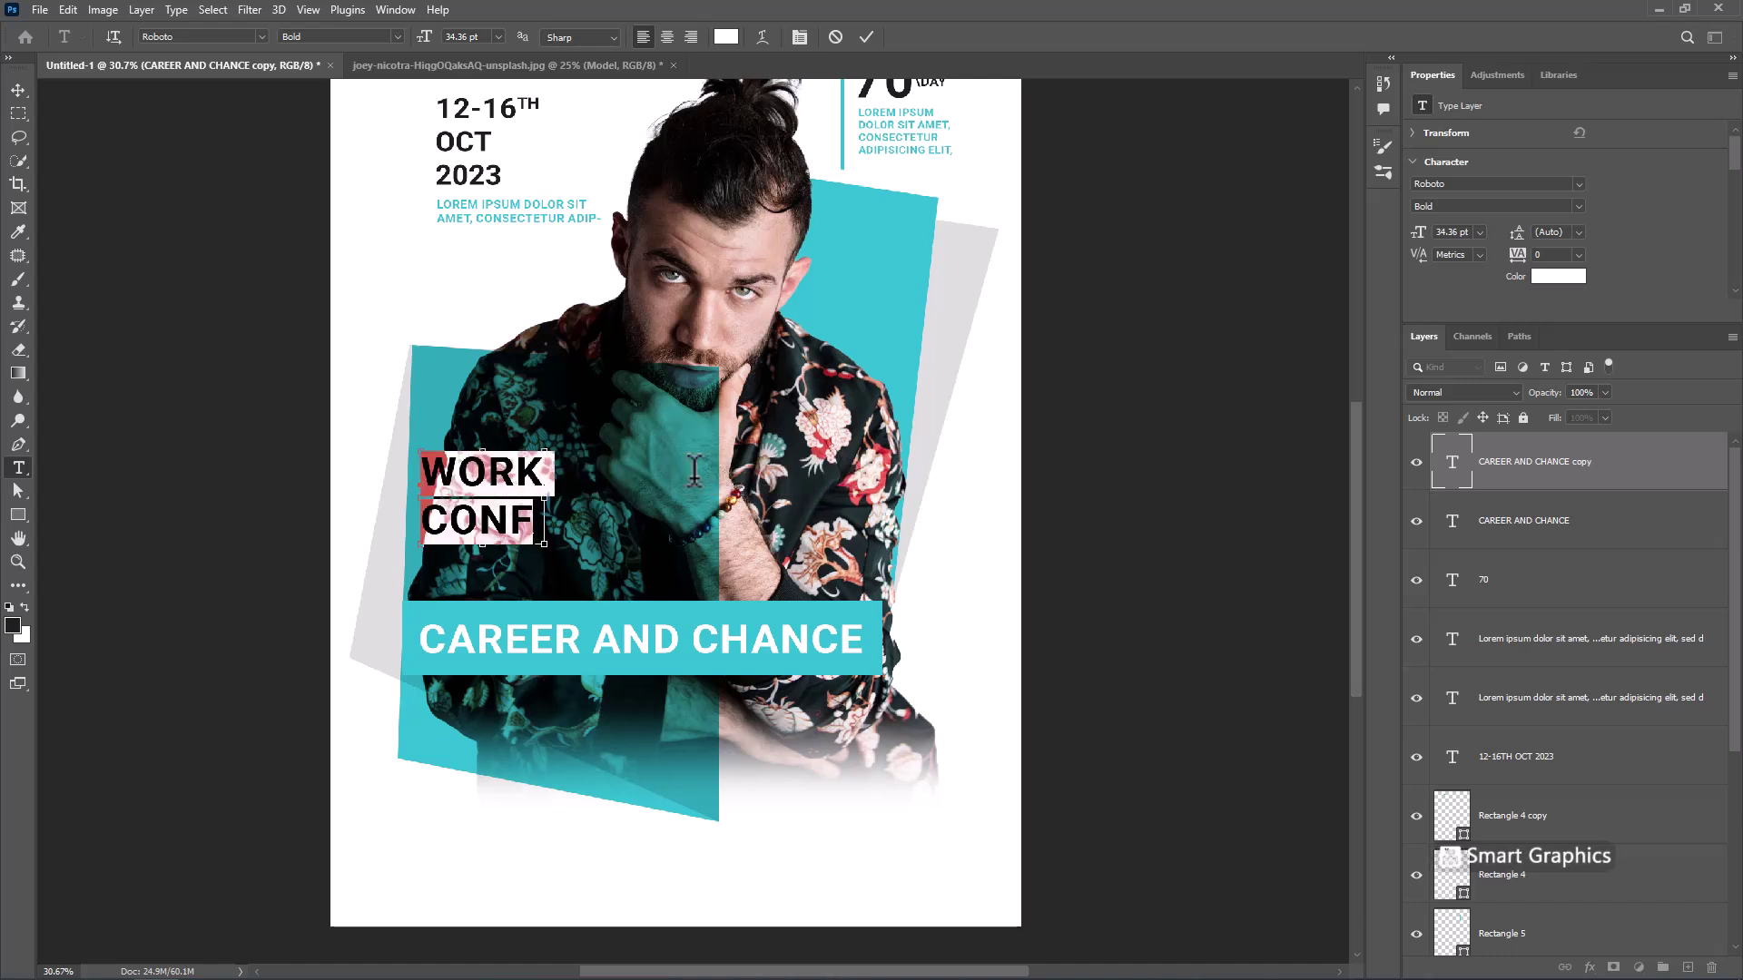
left_click(397, 36)
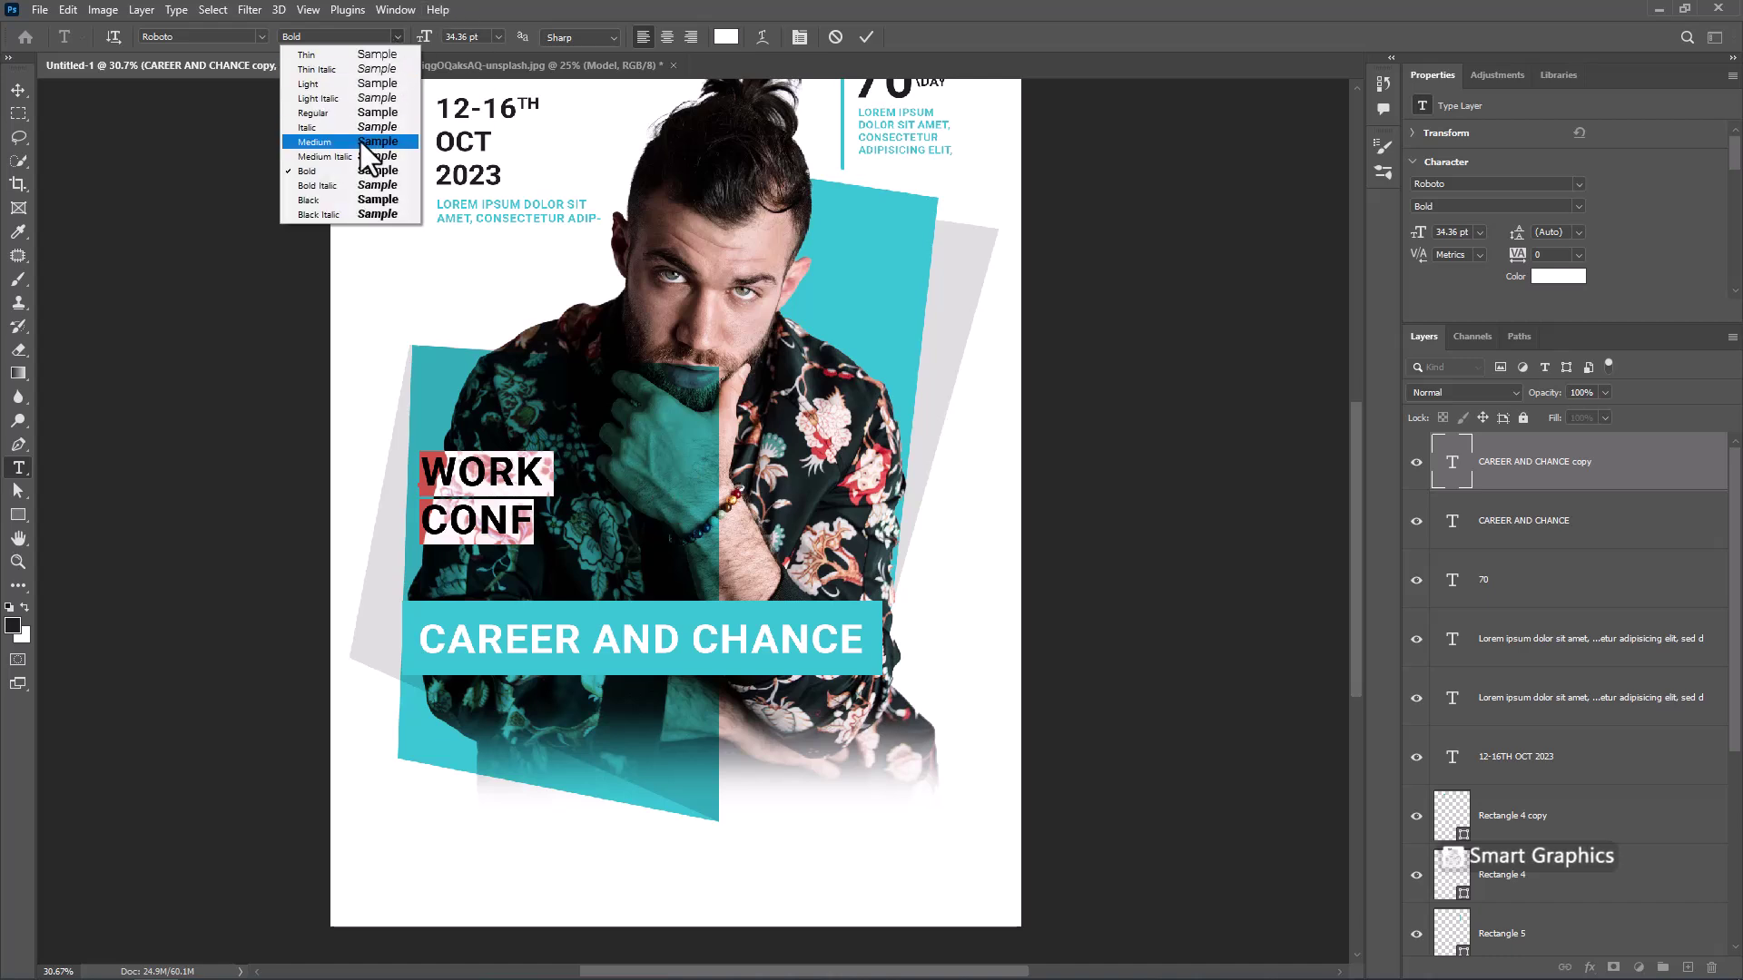
left_click(335, 213)
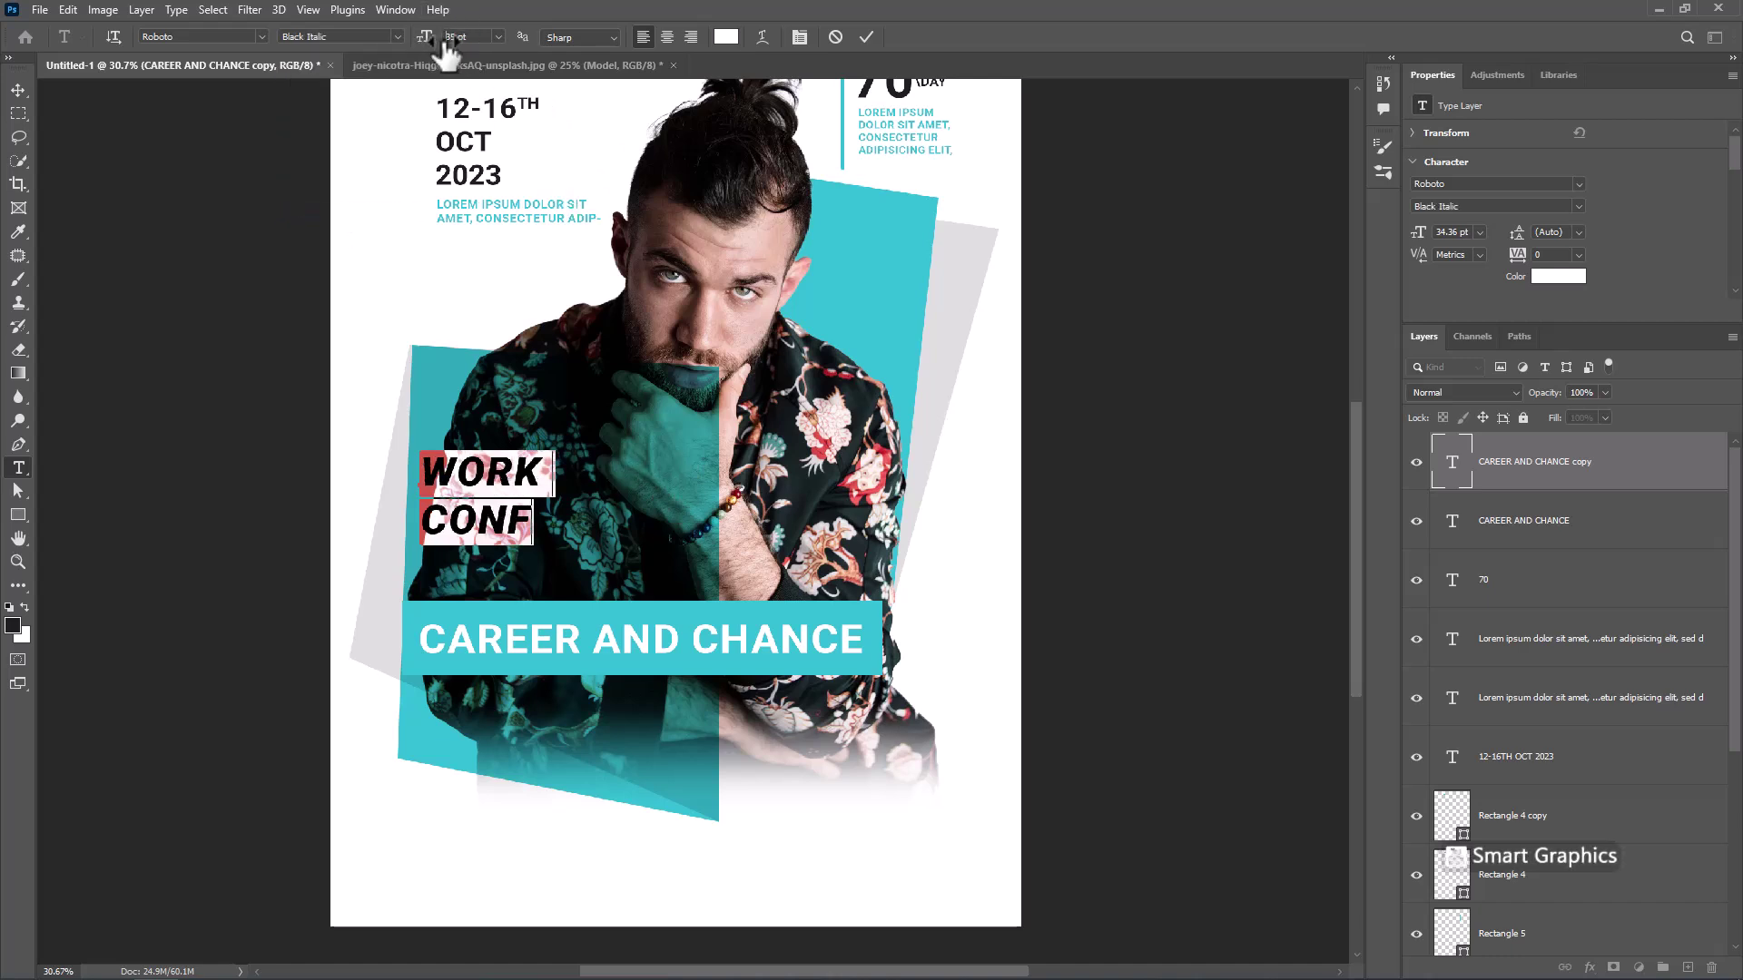
left_click_drag(451, 40, 482, 56)
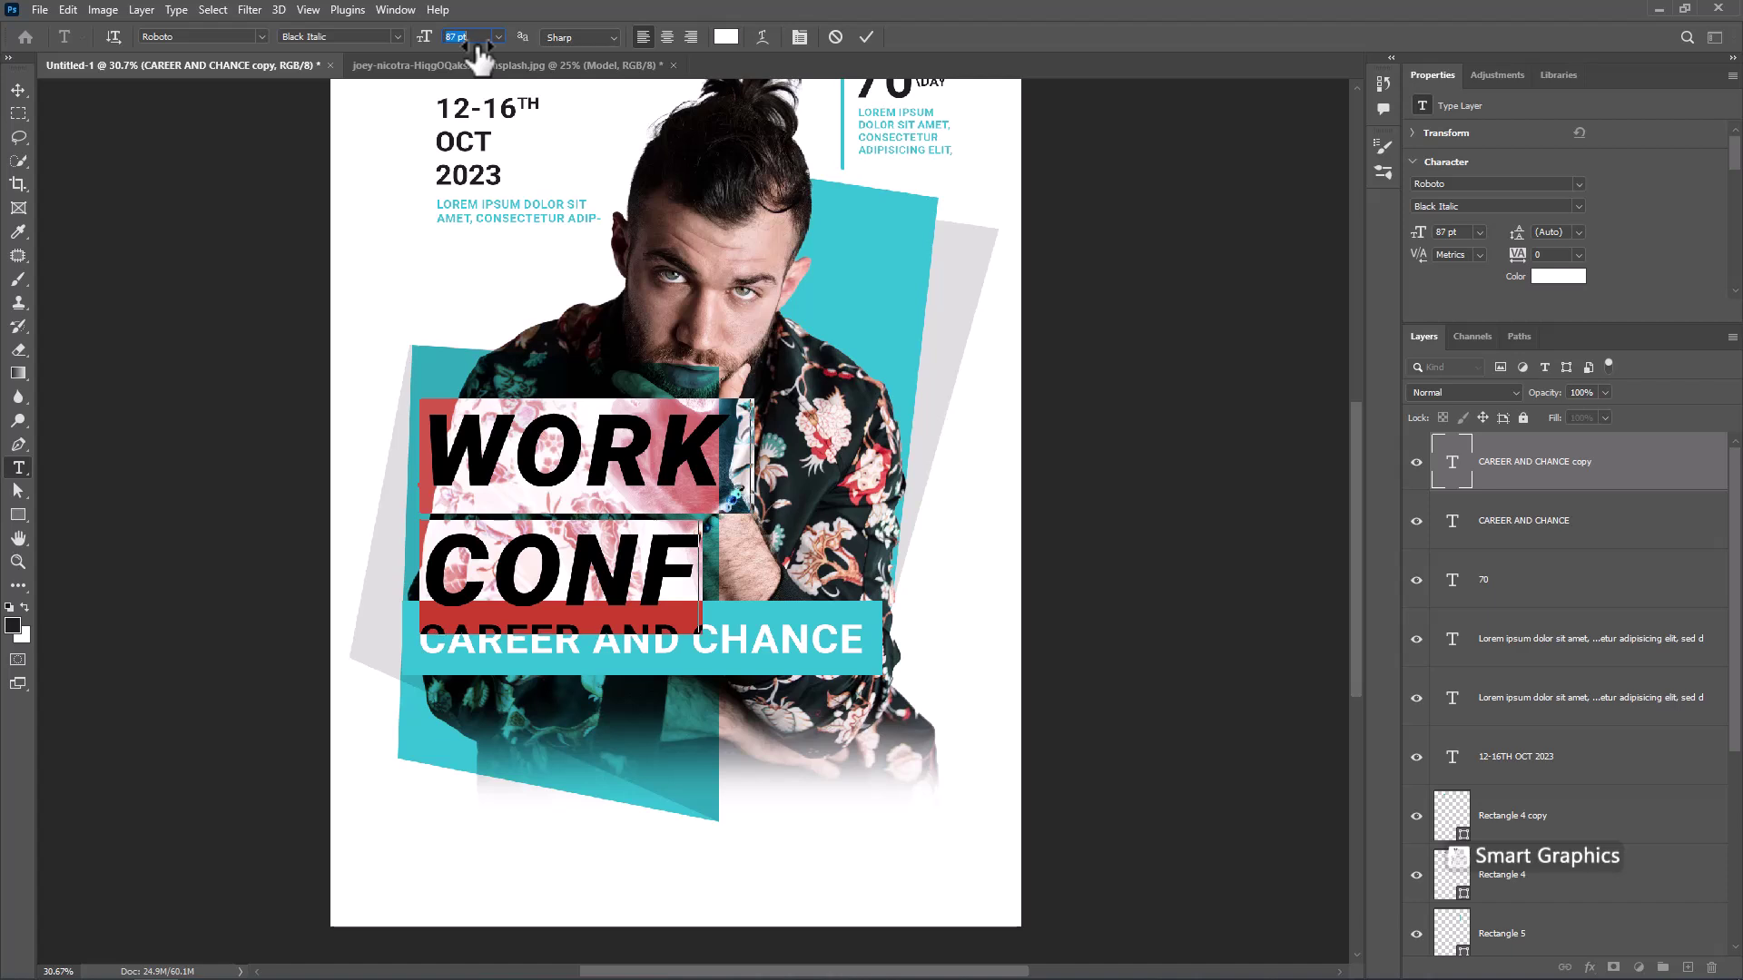
left_click_drag(1518, 238, 1493, 240)
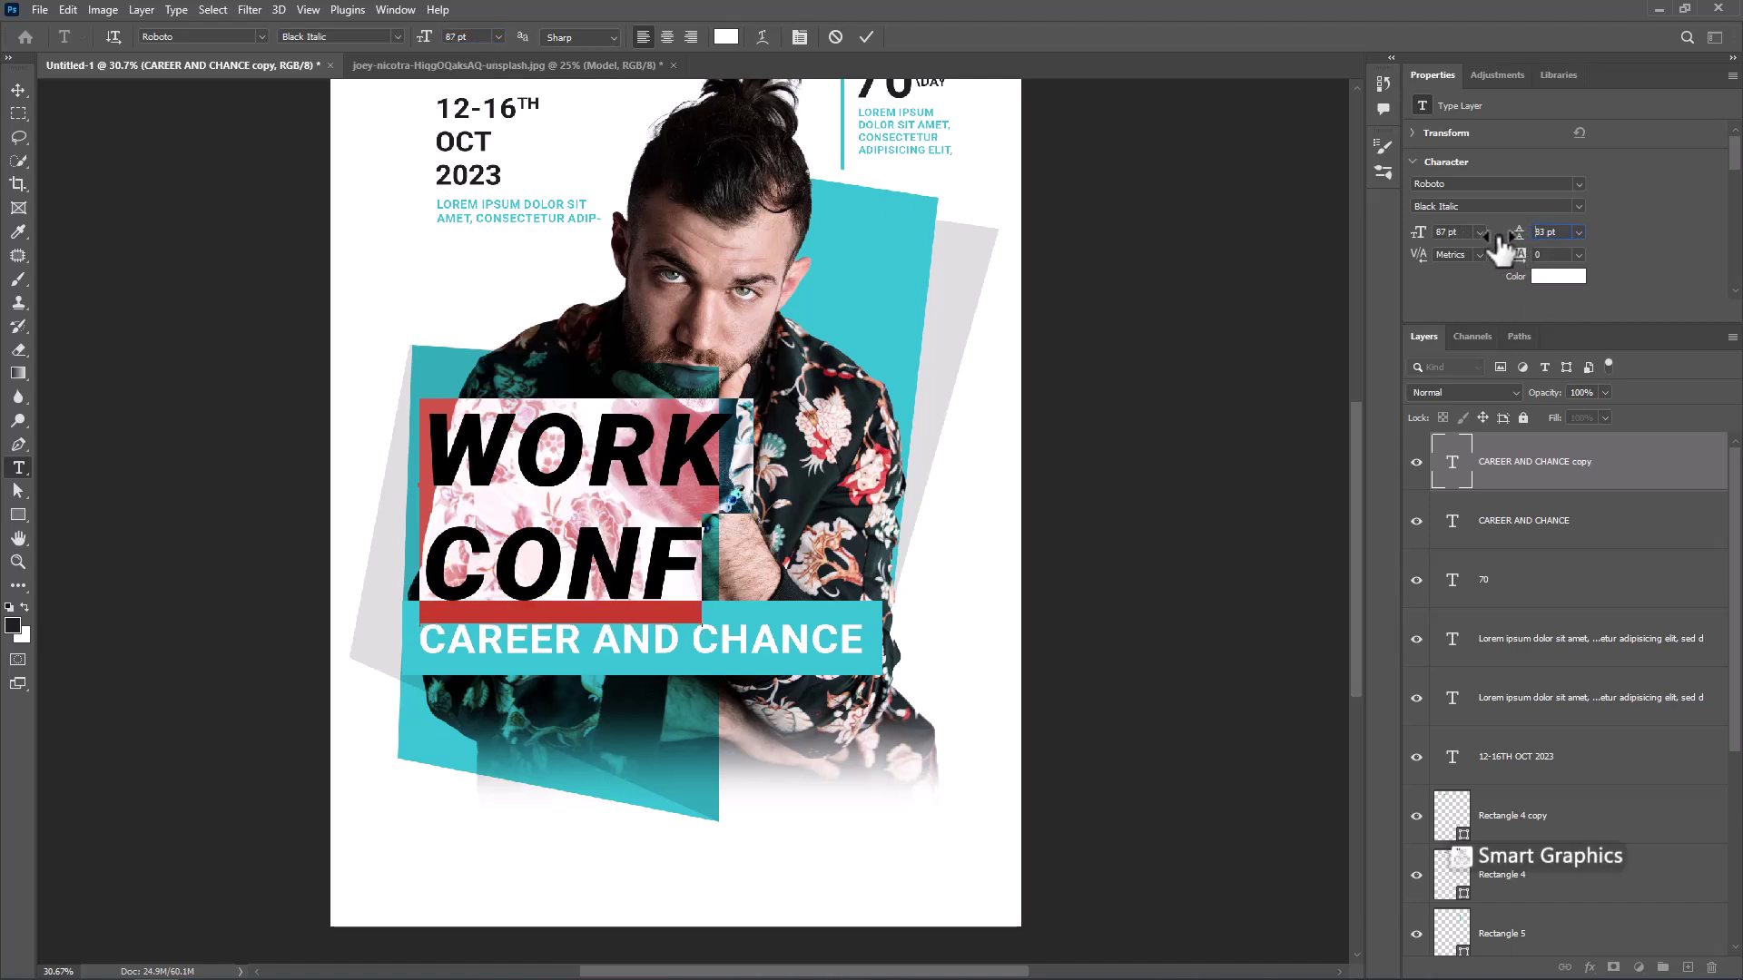
left_click(866, 36)
Scale the WORK CONF headline up slightly and review the whole poster
key("ctrl+t")
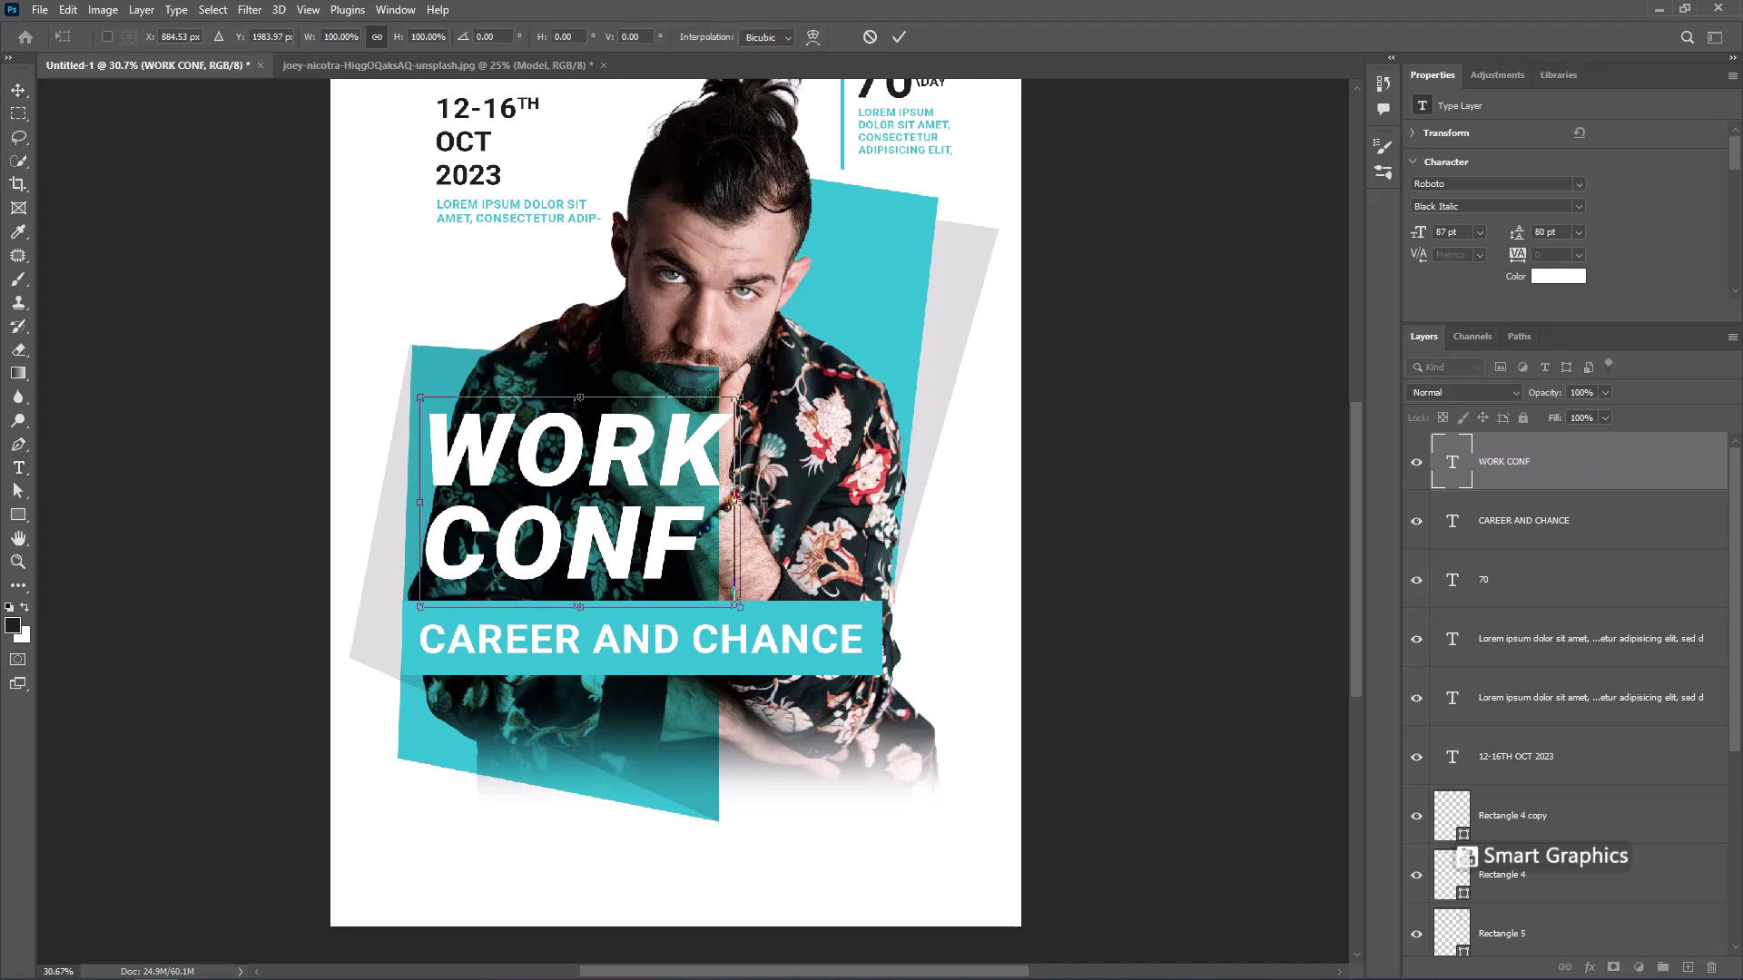
left_click_drag(733, 579, 762, 585)
key("Return")
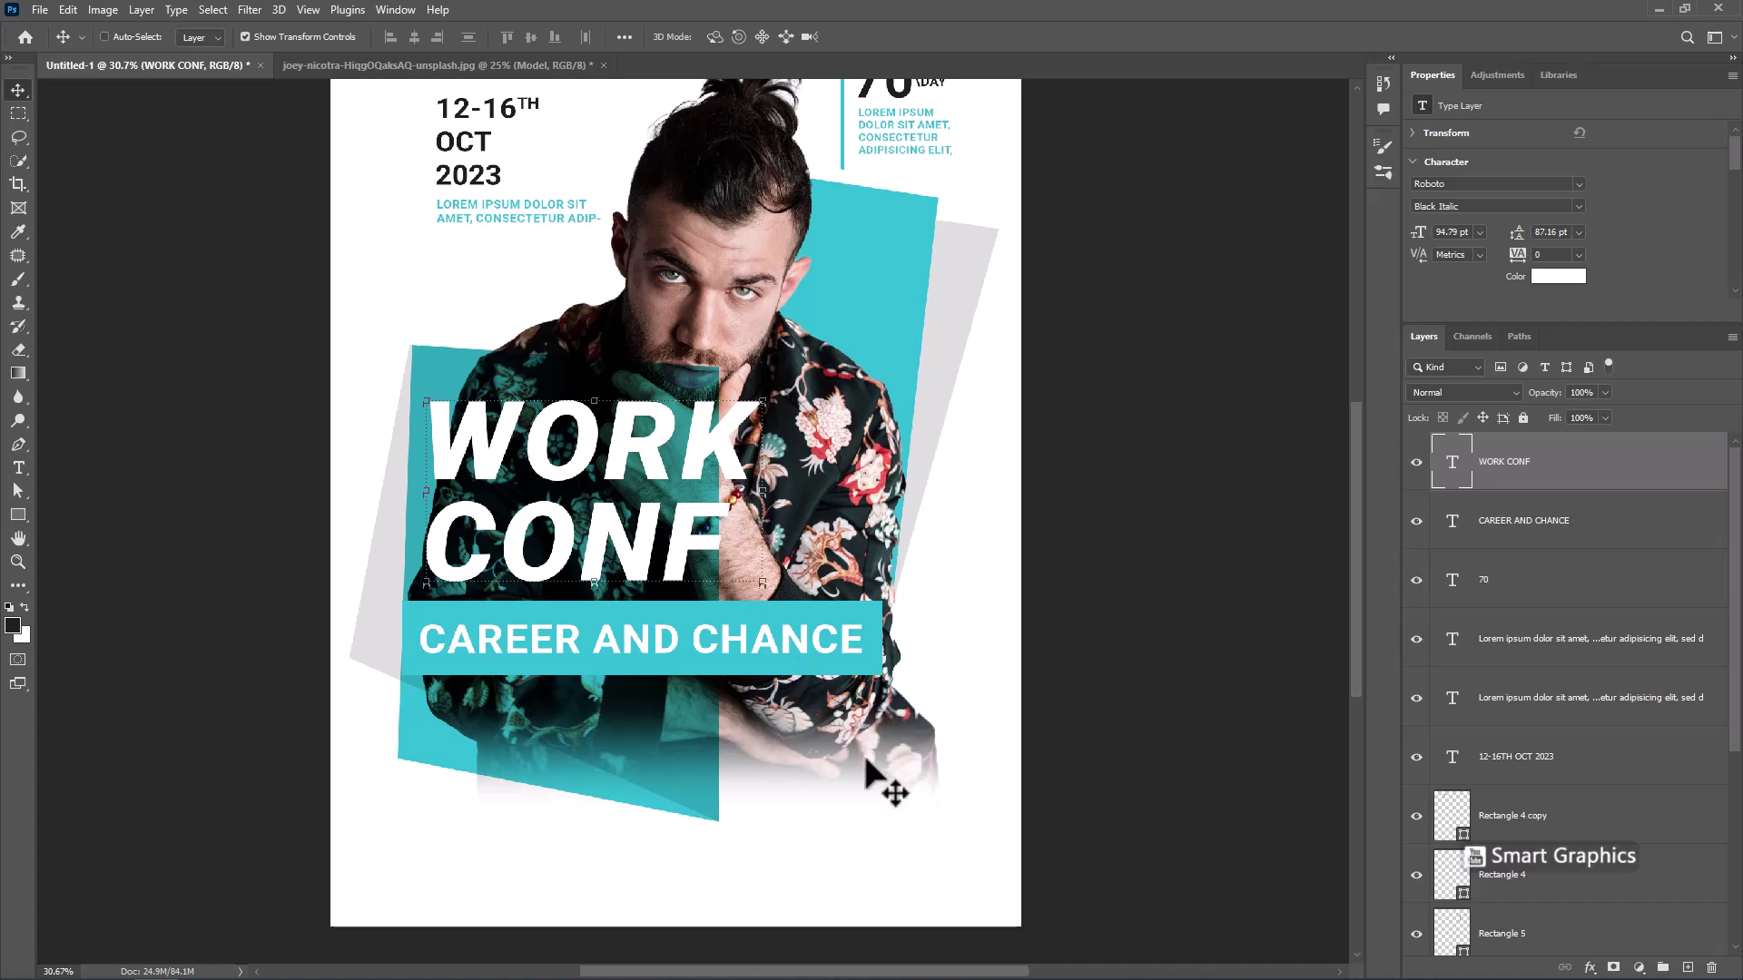
scroll(868, 762, "down", 1)
scroll(869, 766, "up", 1)
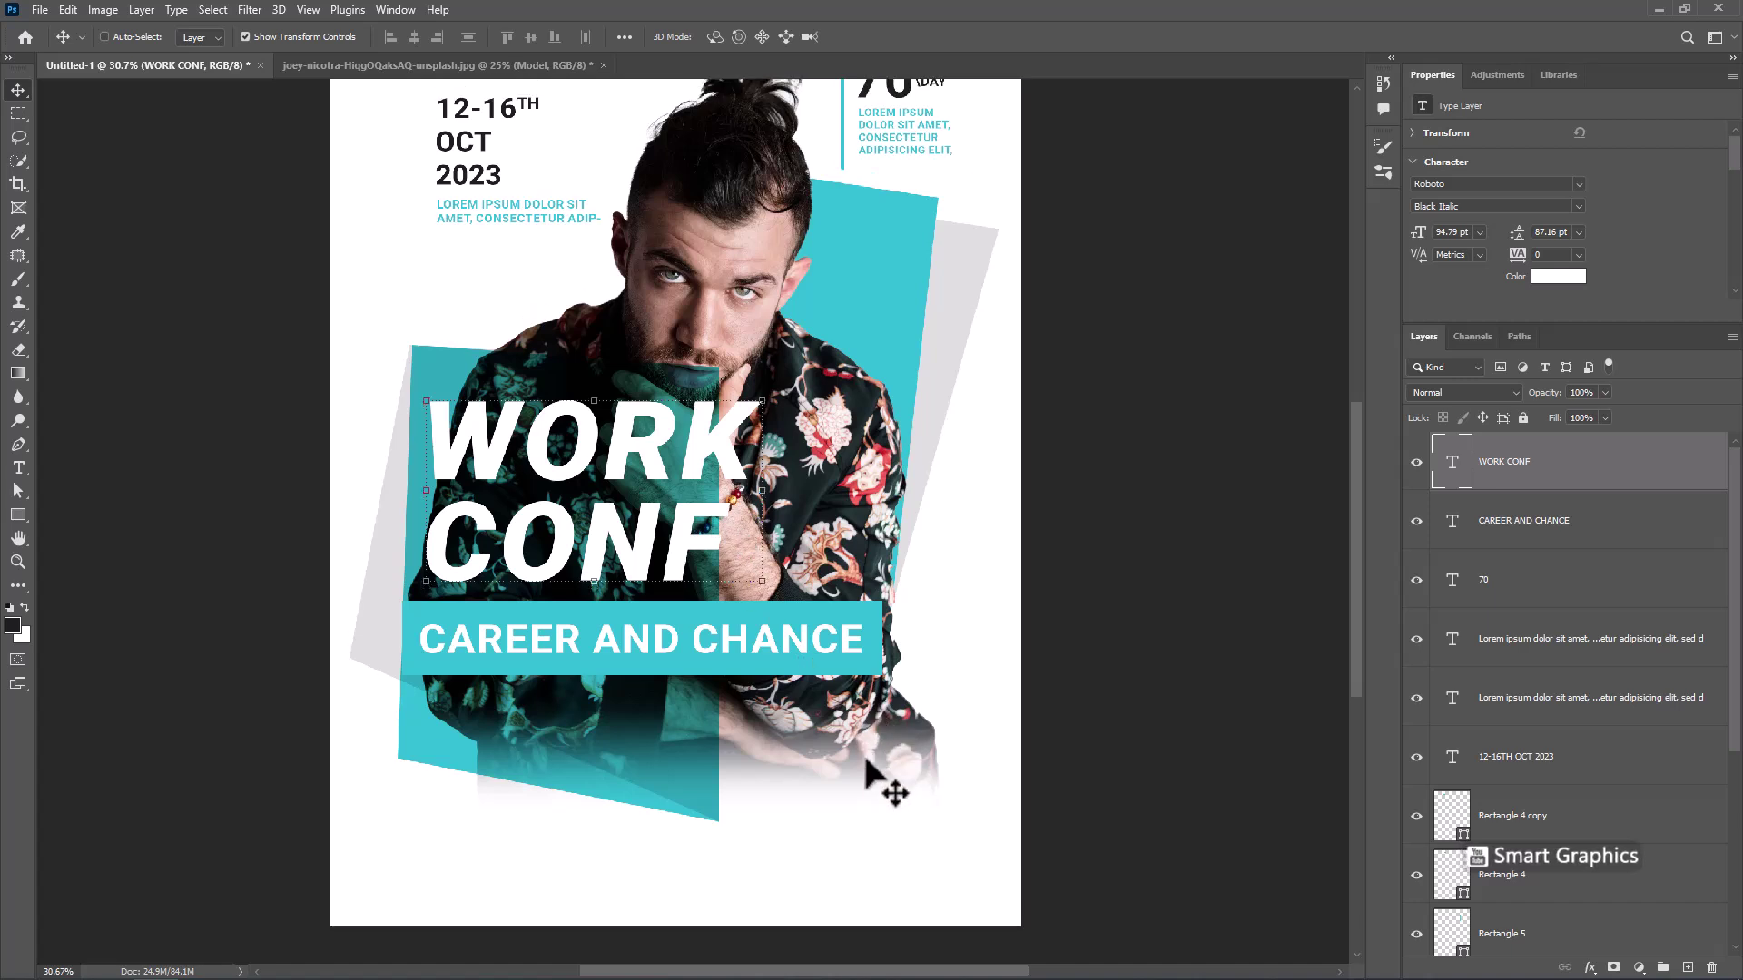
scroll(869, 767, "down", 2)
scroll(868, 767, "up", 1)
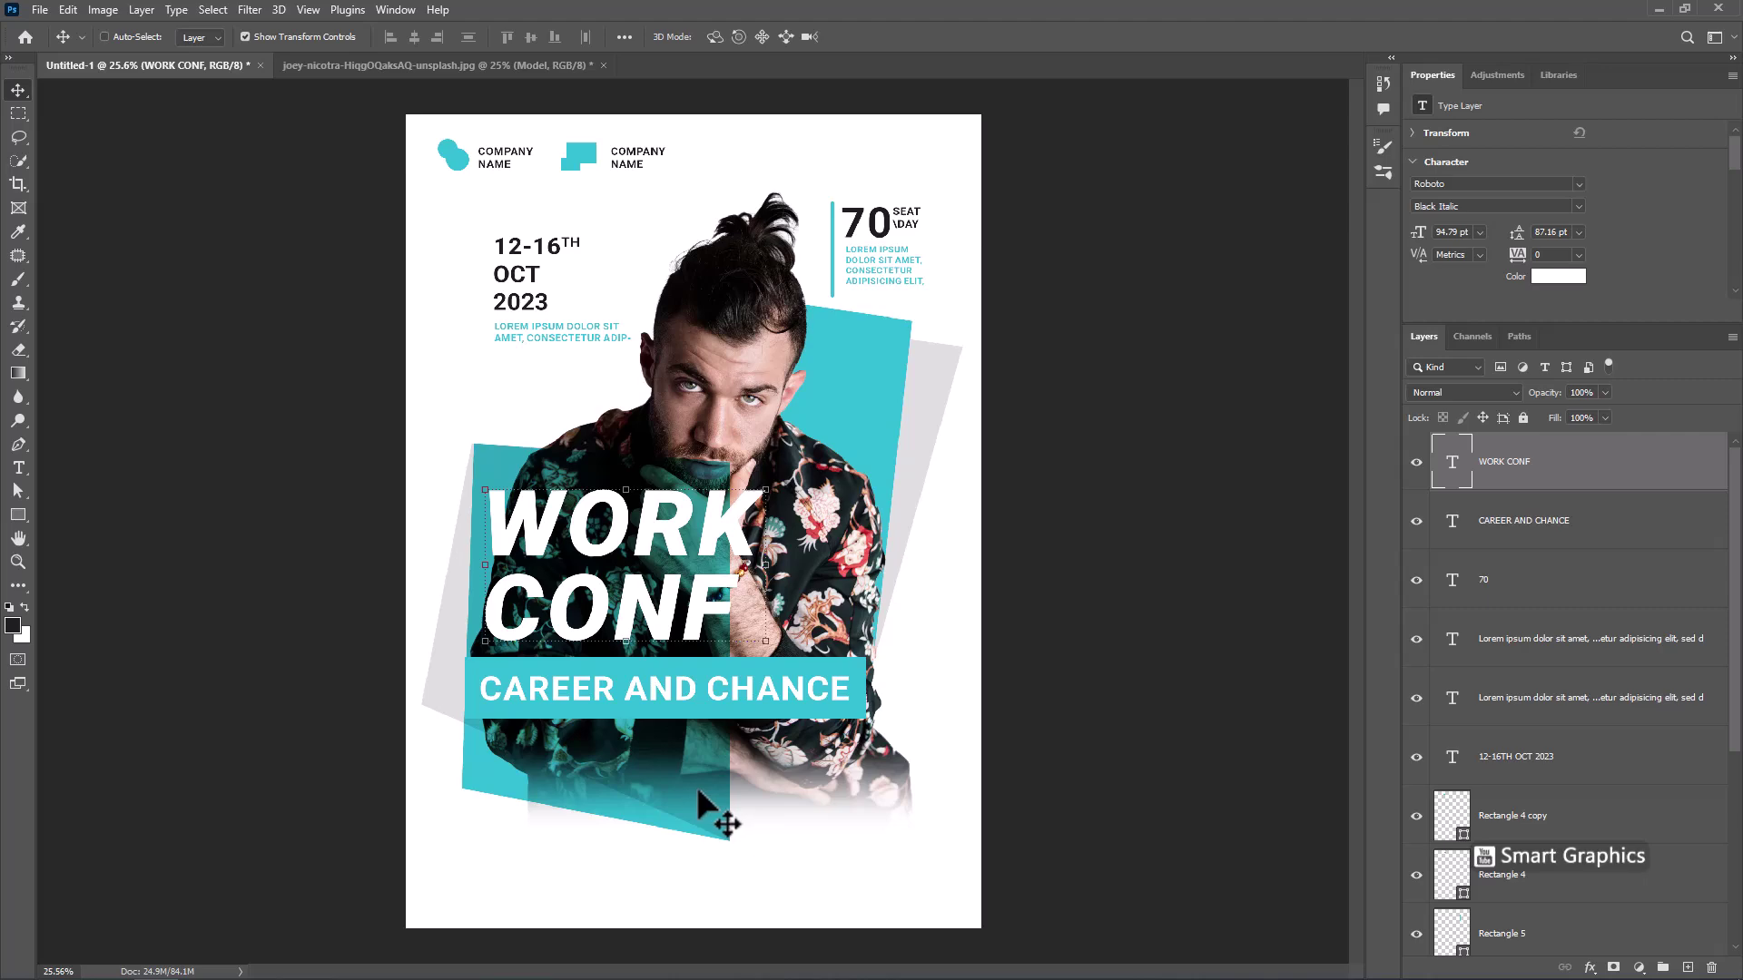
Draw a thin vertical teal bar, Rectangle 6, in the bottom-left footer area
scroll(619, 846, "up", 2)
left_click_drag(611, 856, 644, 666)
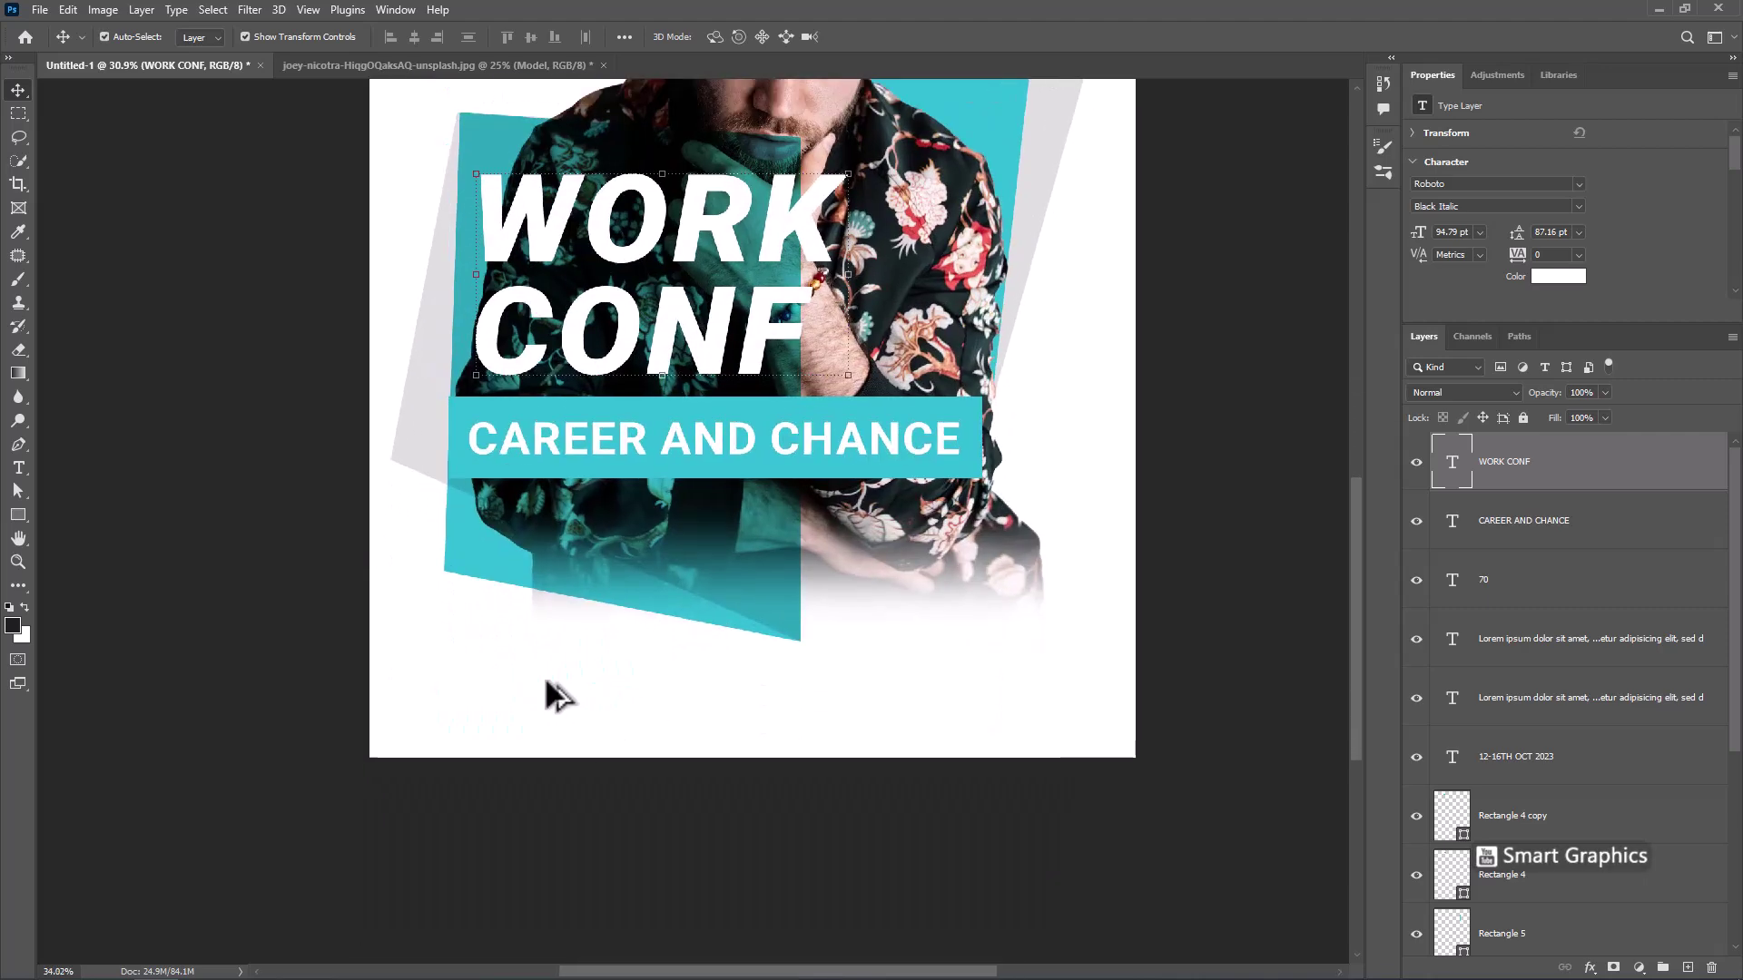
scroll(551, 694, "up", 3)
left_click(13, 519)
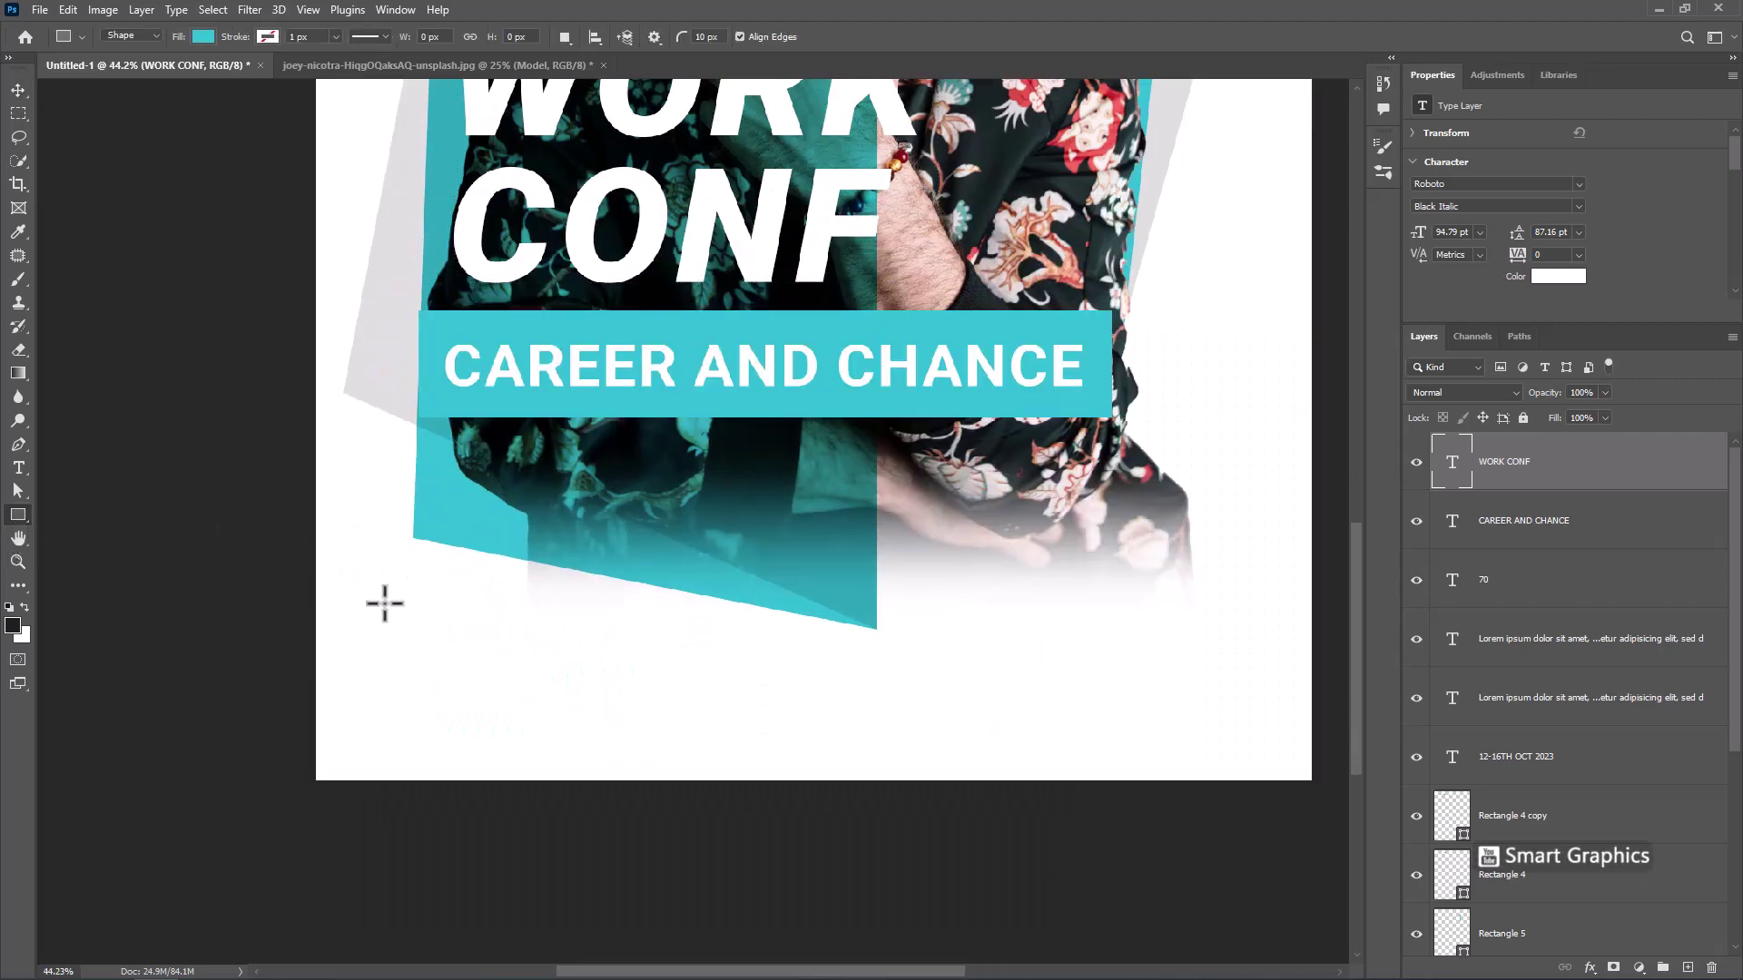
left_click_drag(393, 614, 390, 754)
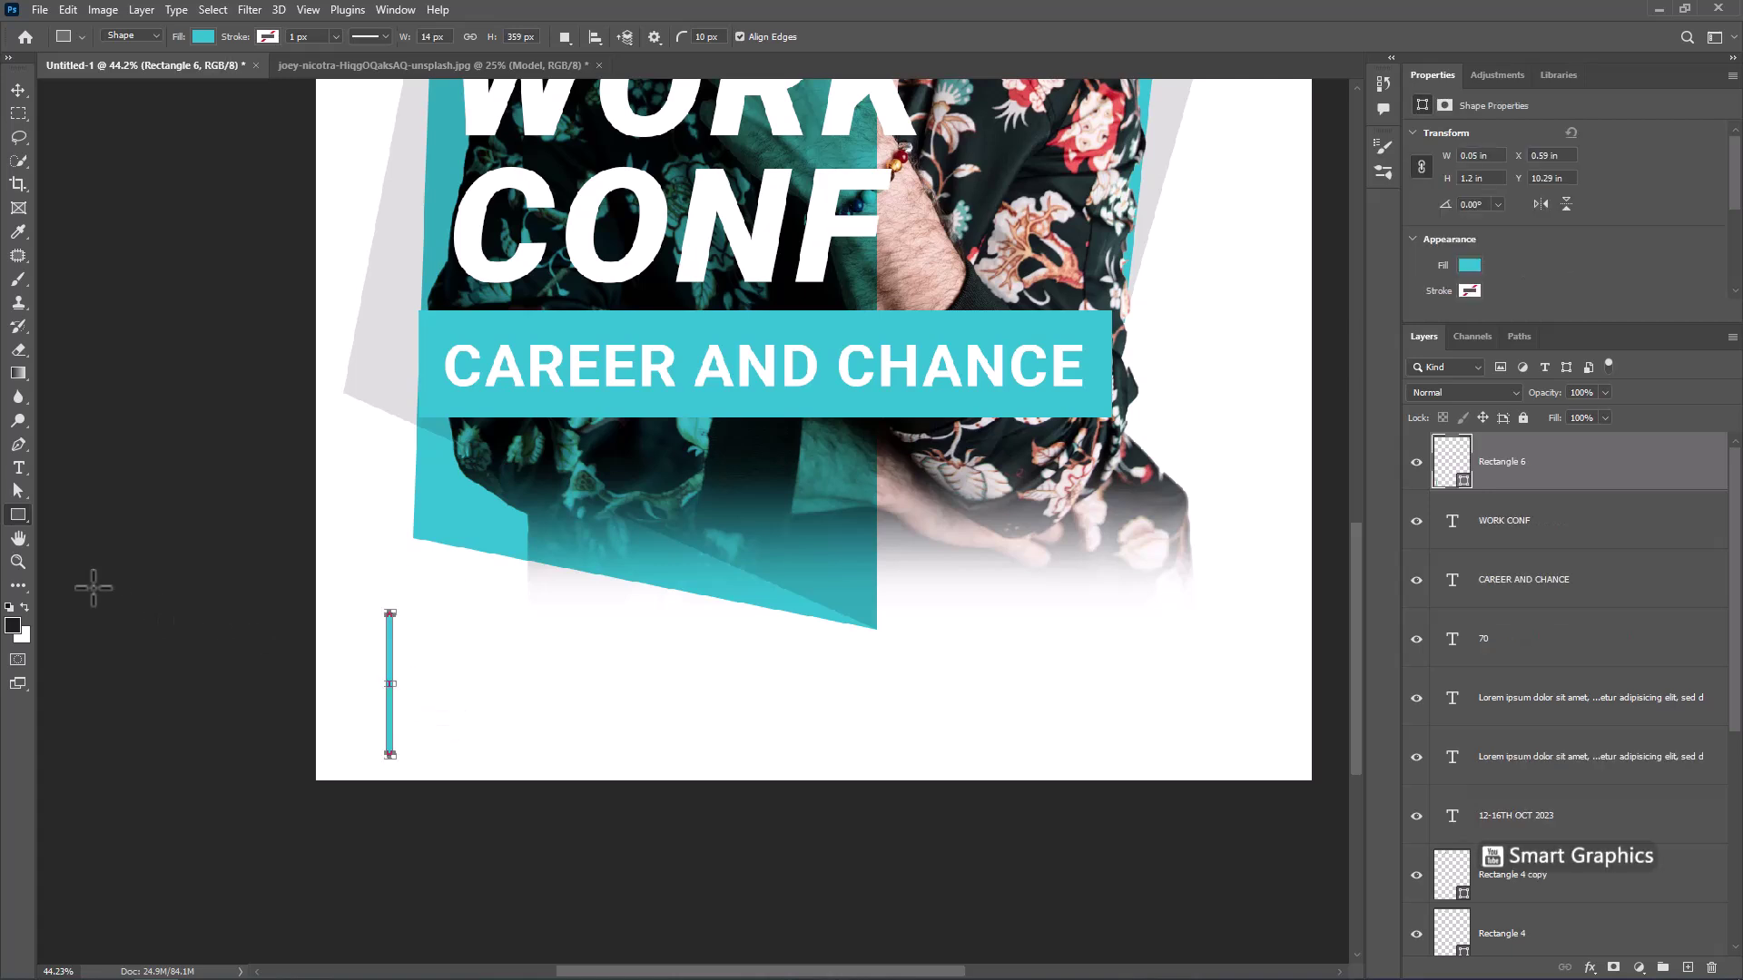
left_click(18, 469)
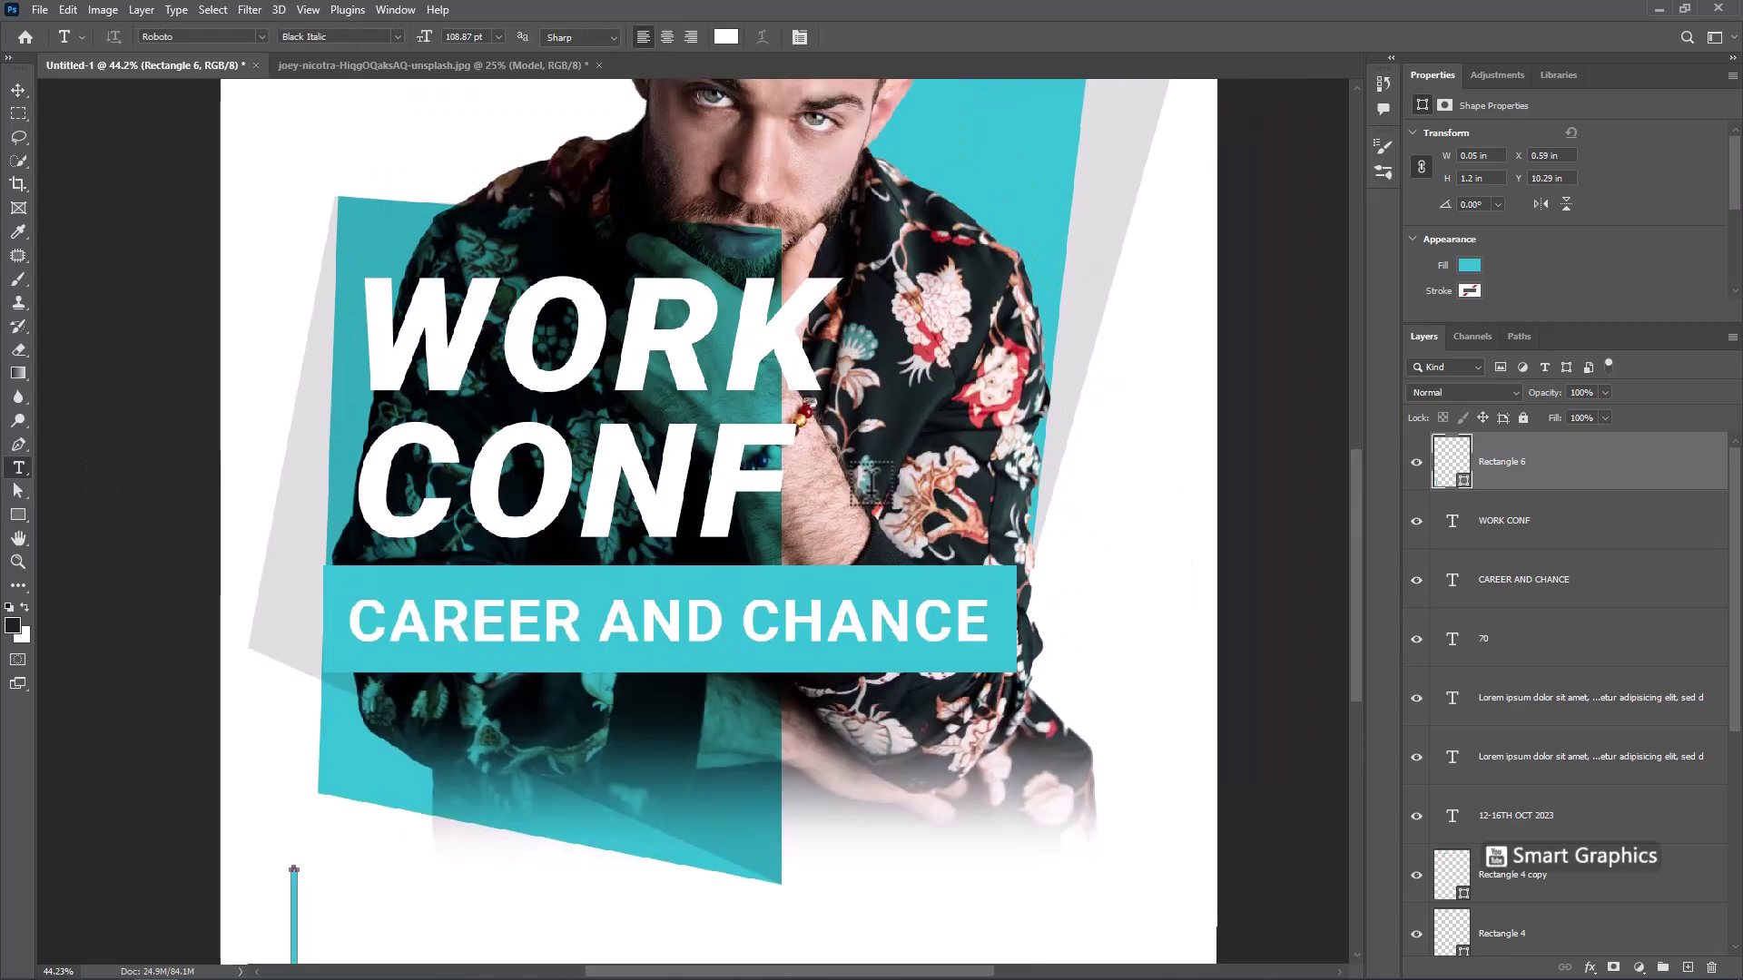
scroll(930, 513, "down", 5)
Alt-drag a copy of the small lorem ipsum text down beside the footer bar
key("v")
left_click(916, 265, "ctrl")
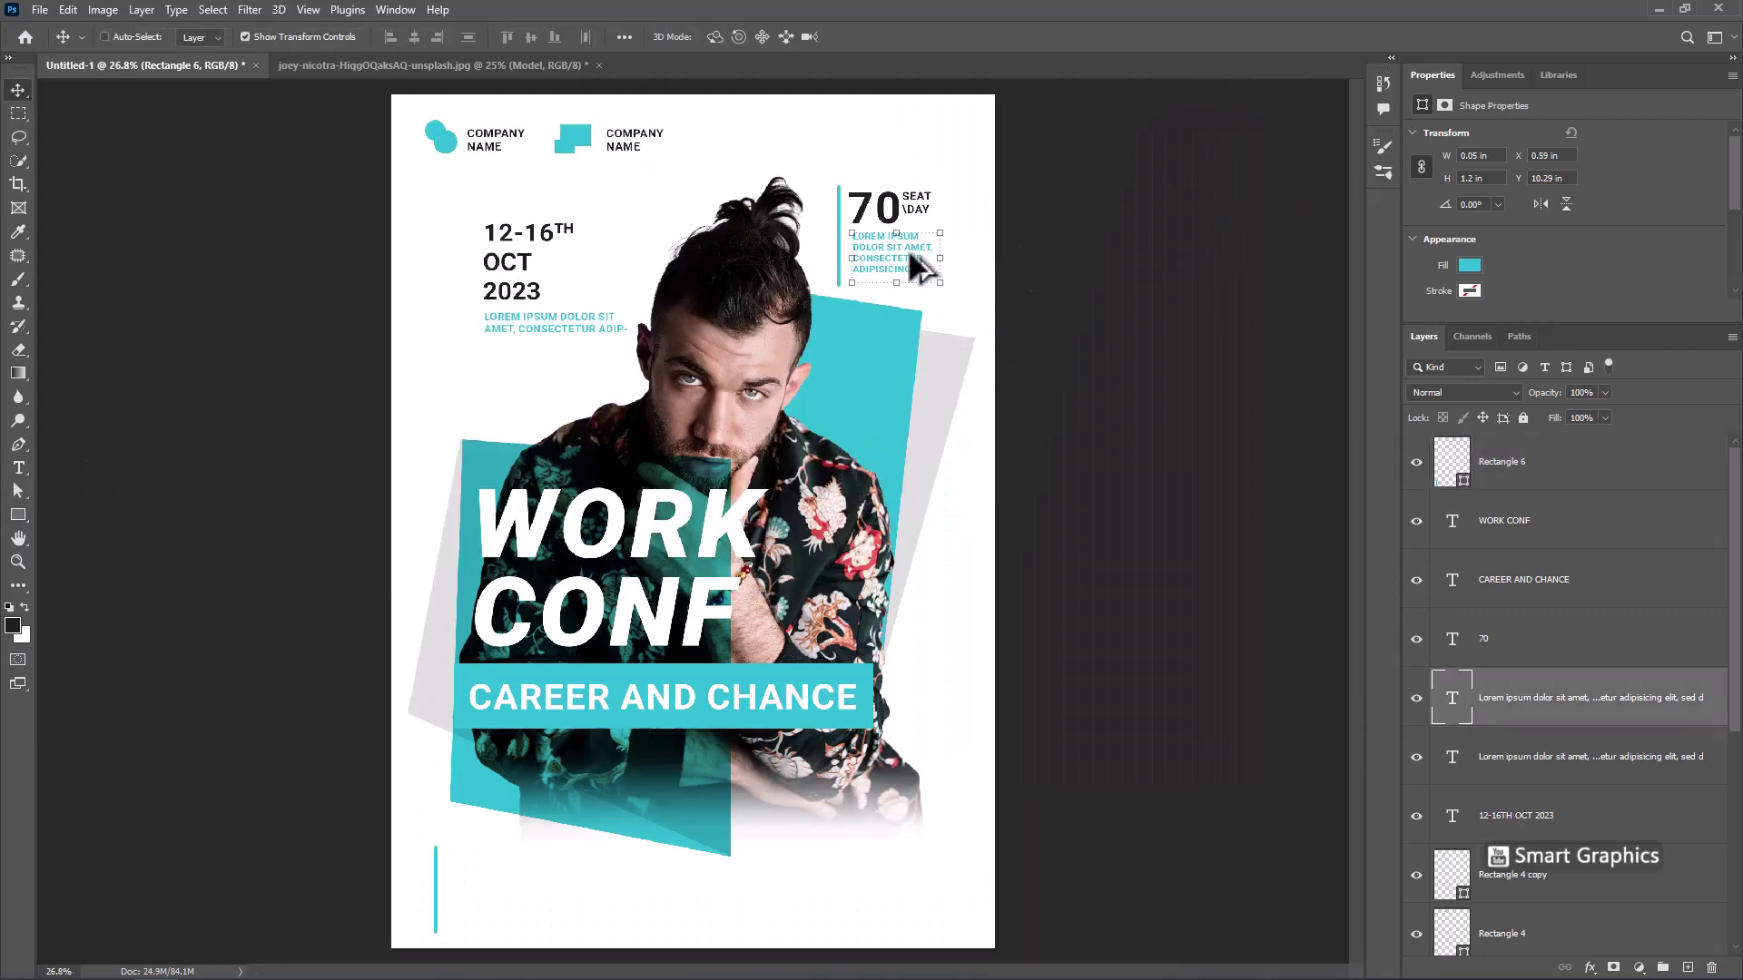
left_click_drag(917, 265, 525, 921)
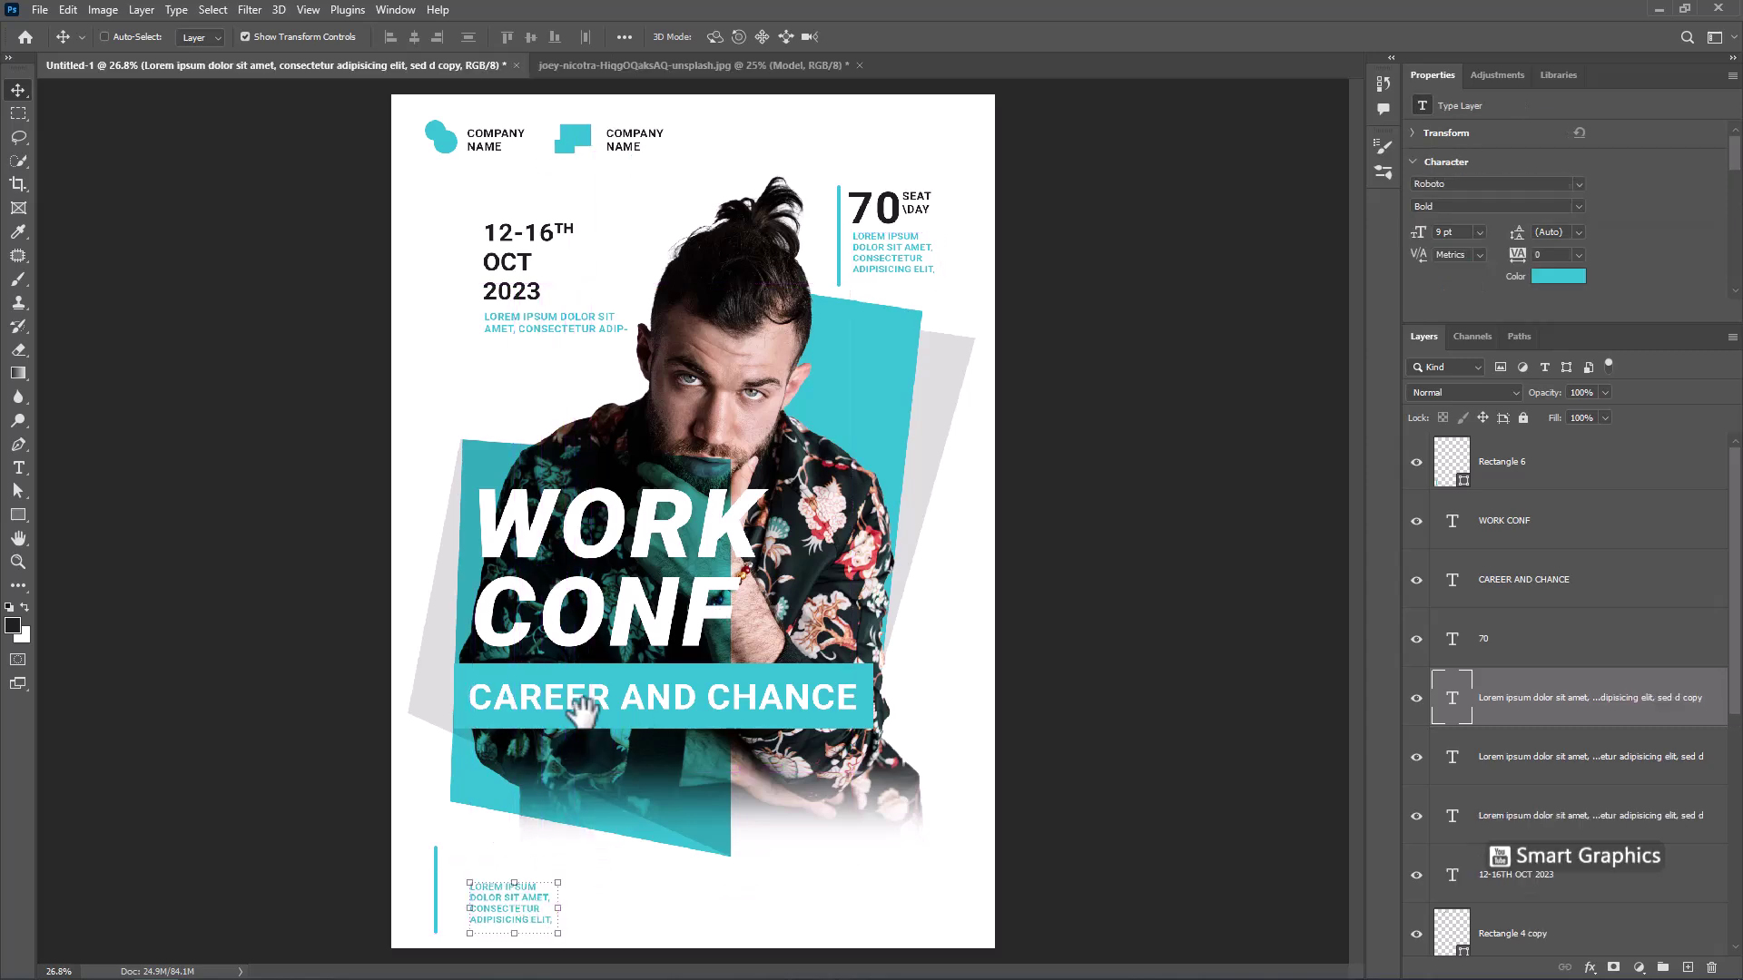
scroll(548, 804, "up", 2)
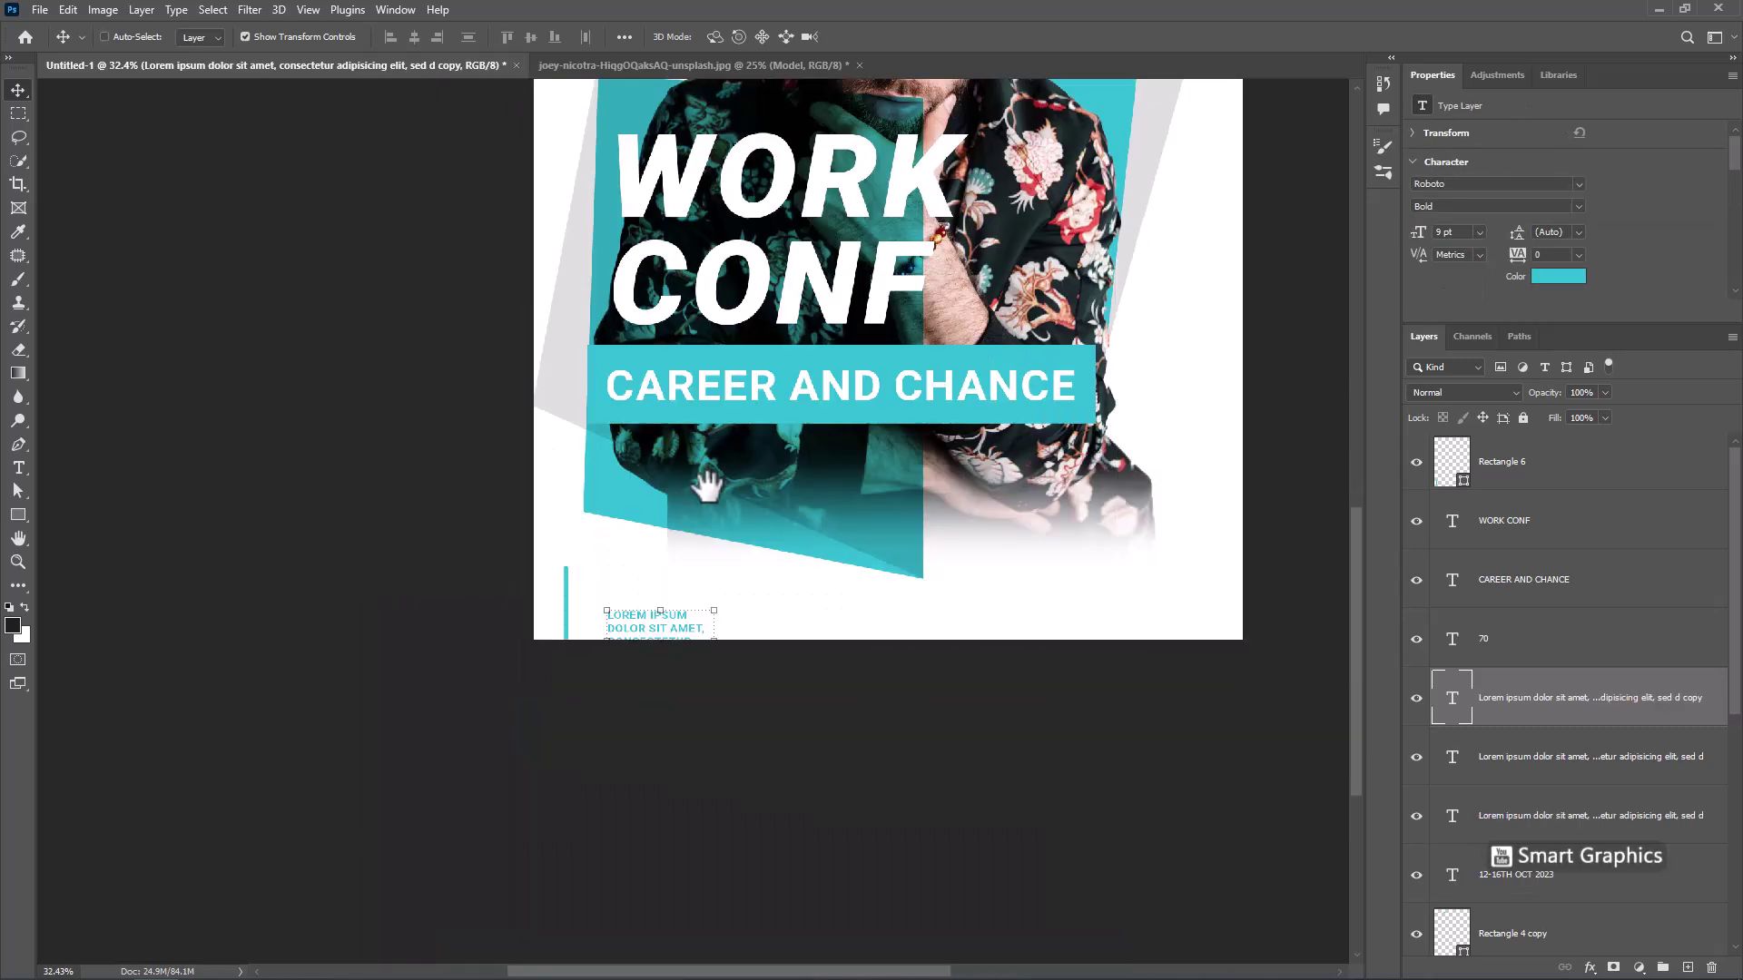
scroll(699, 487, "up", 2)
mouse_move(674, 611)
left_mouse_down()
mouse_move(645, 611)
mouse_move(879, 603)
left_mouse_up()
Widen the copied paragraph's text box so it reflows into three long lines
key("t")
left_click(731, 598)
left_click_drag(723, 646, 723, 617)
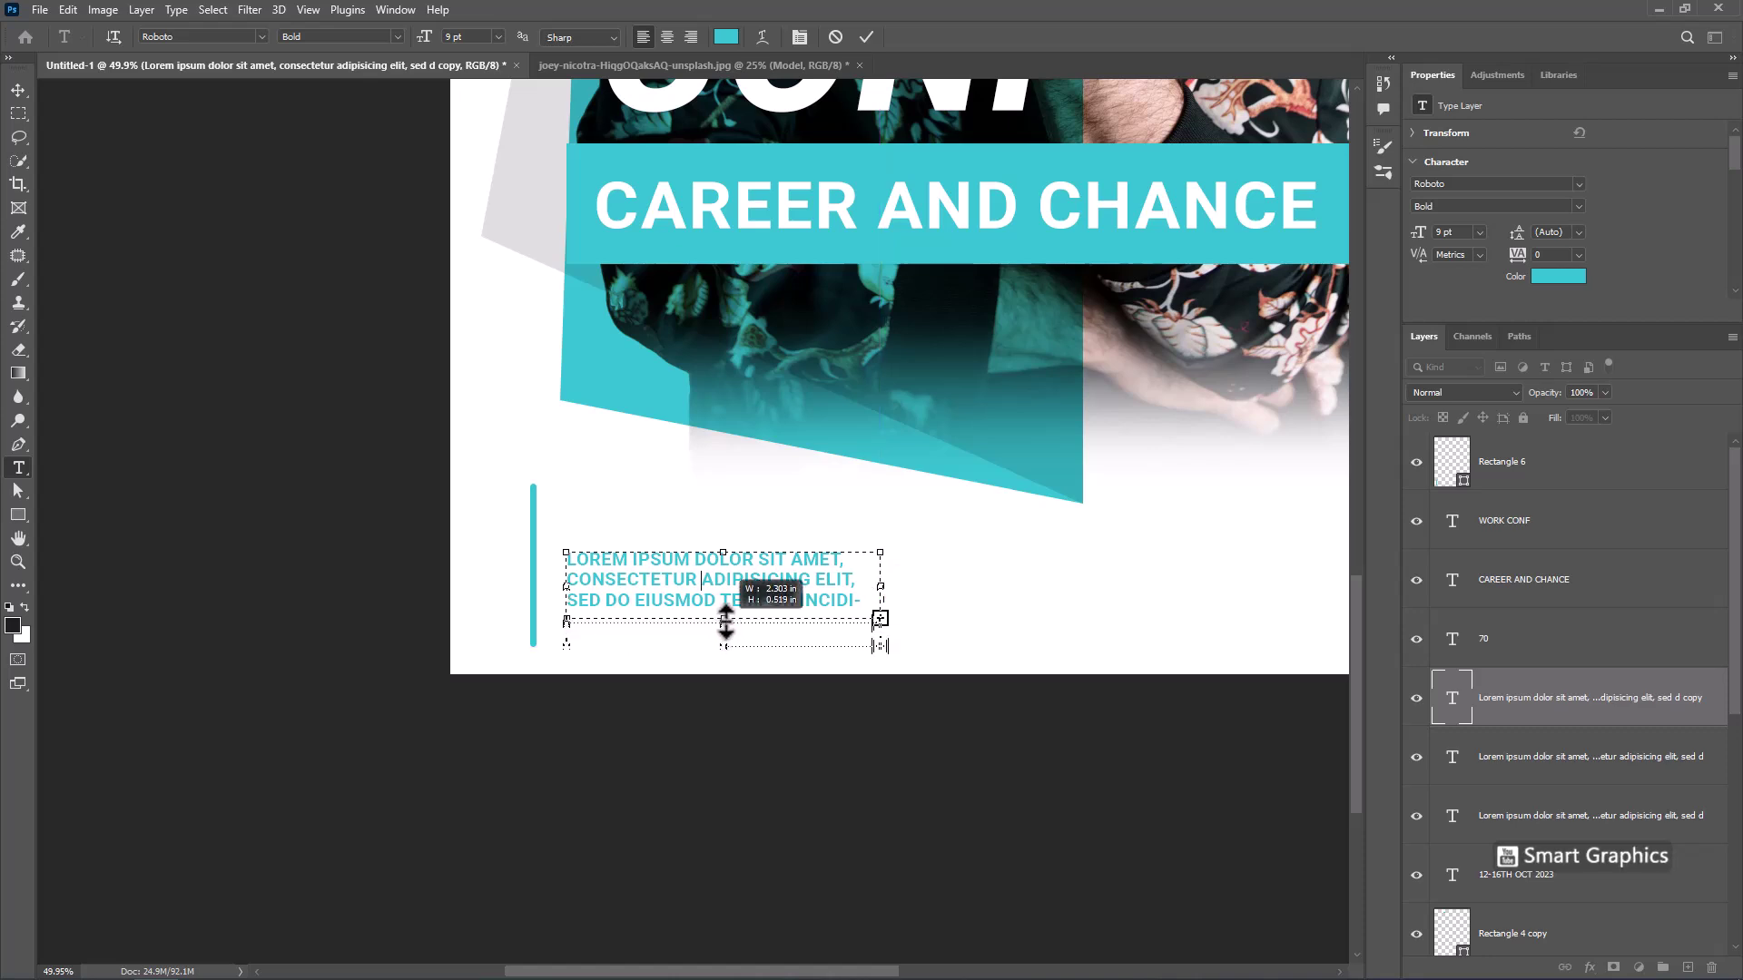
Recolour all the footer text near-black 202020 and move it down beside the bar
key("ctrl+a")
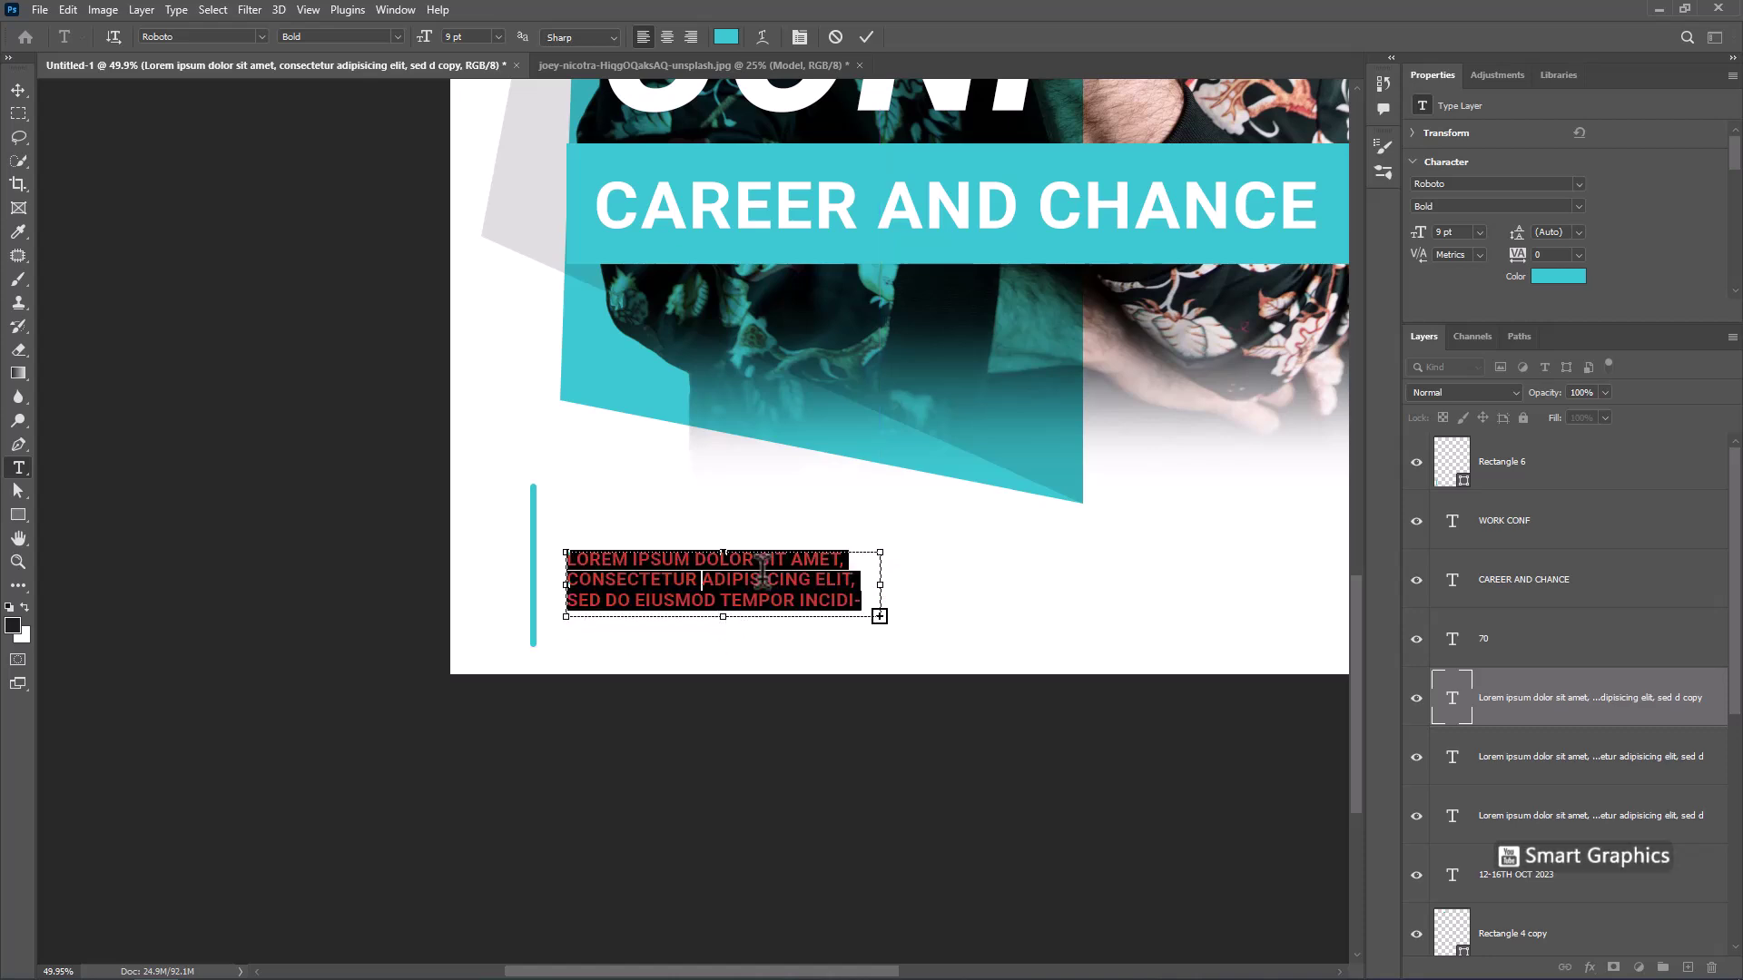
left_click(1558, 276)
left_click_drag(54, 479, 7, 522)
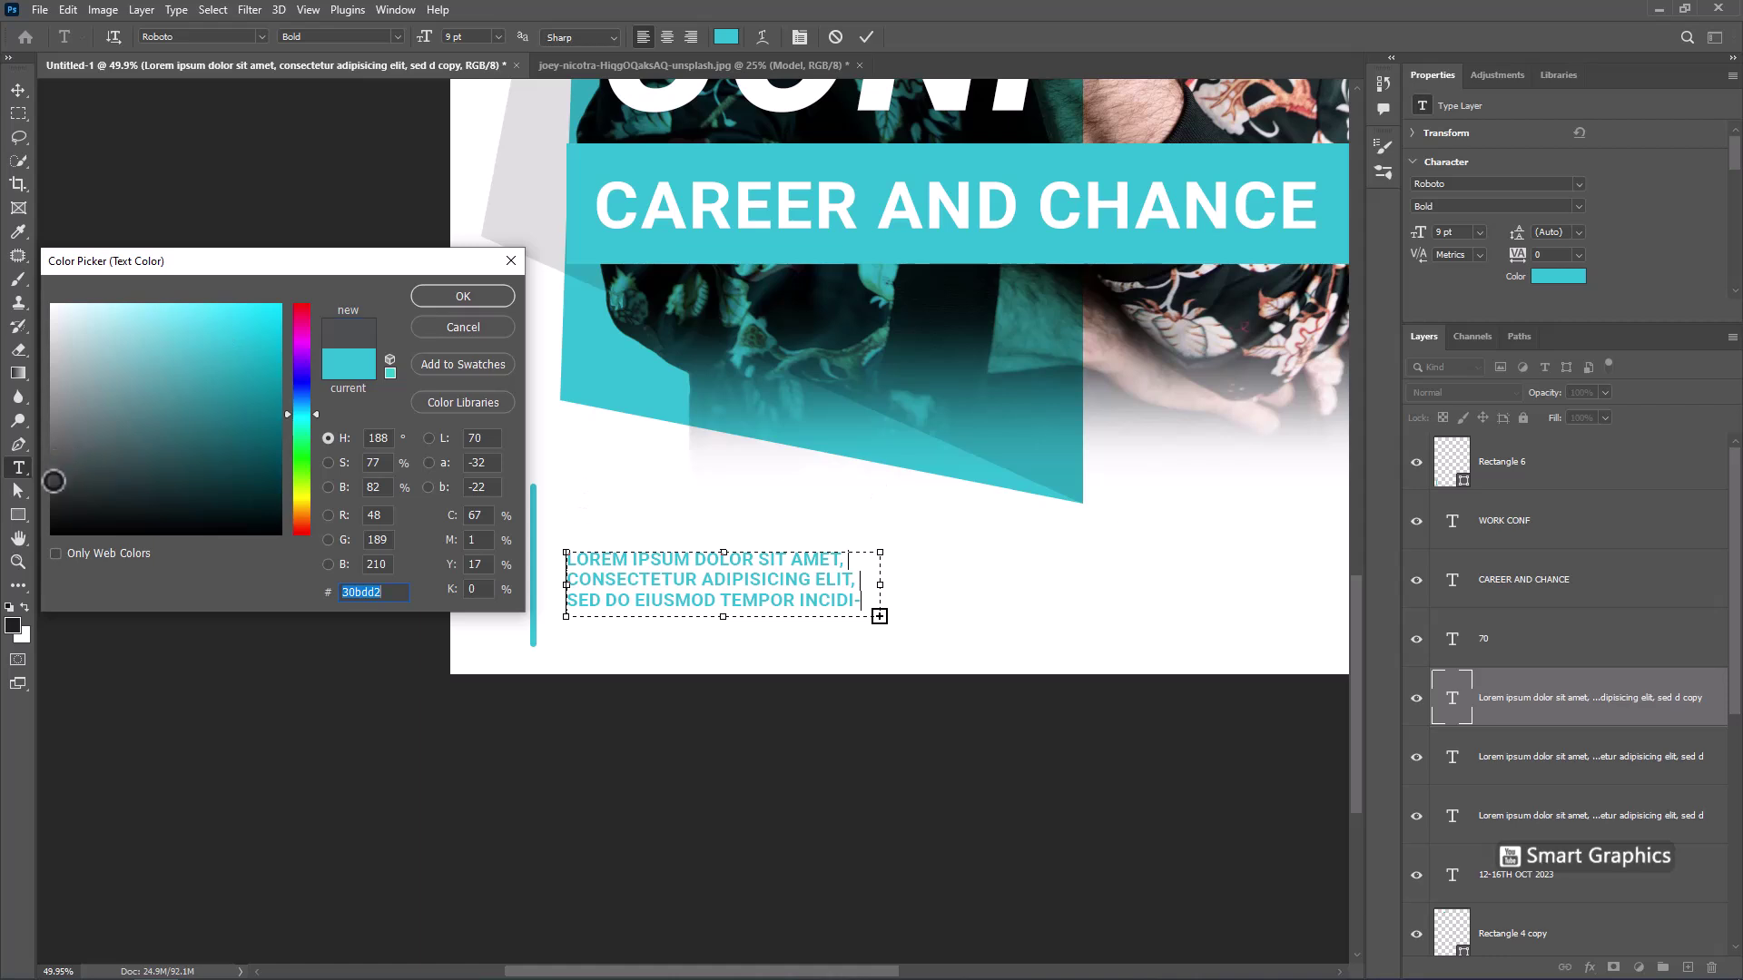
left_click(497, 296)
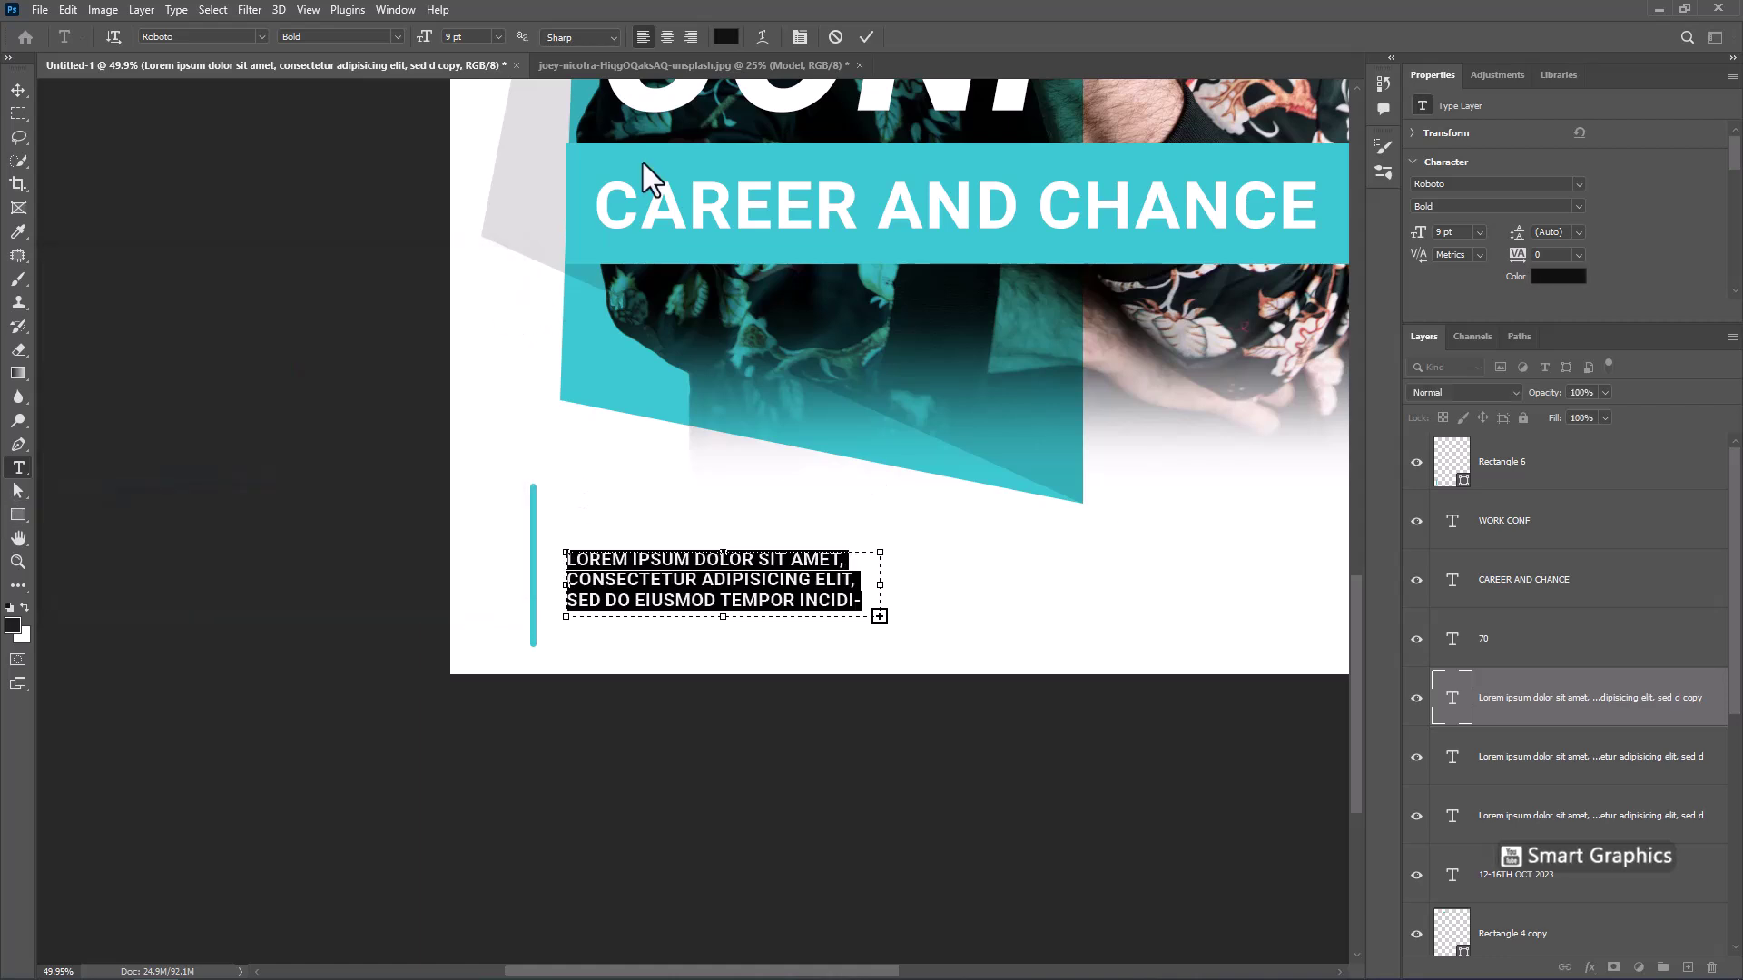
key("ctrl+h")
key("ctrl+Return")
key("v")
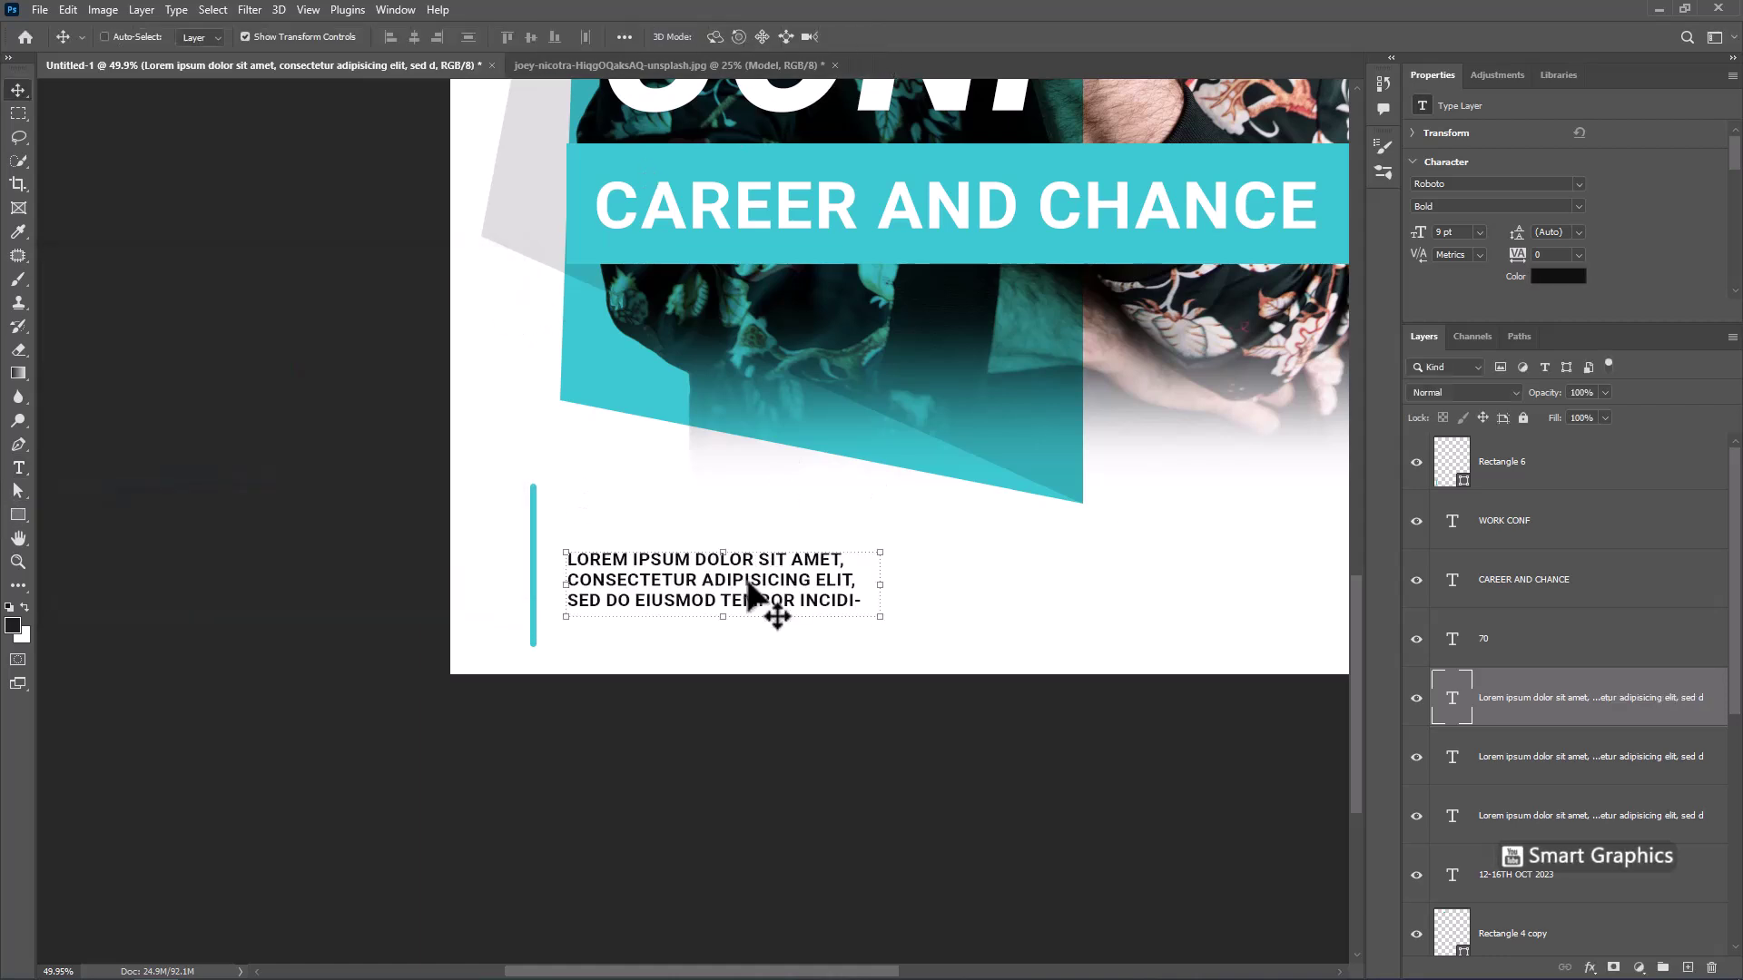
left_click_drag(748, 589, 739, 623)
Duplicate the footer paragraph to the bottom right, plus another copy just above it
left_click_drag(1080, 504, 676, 549)
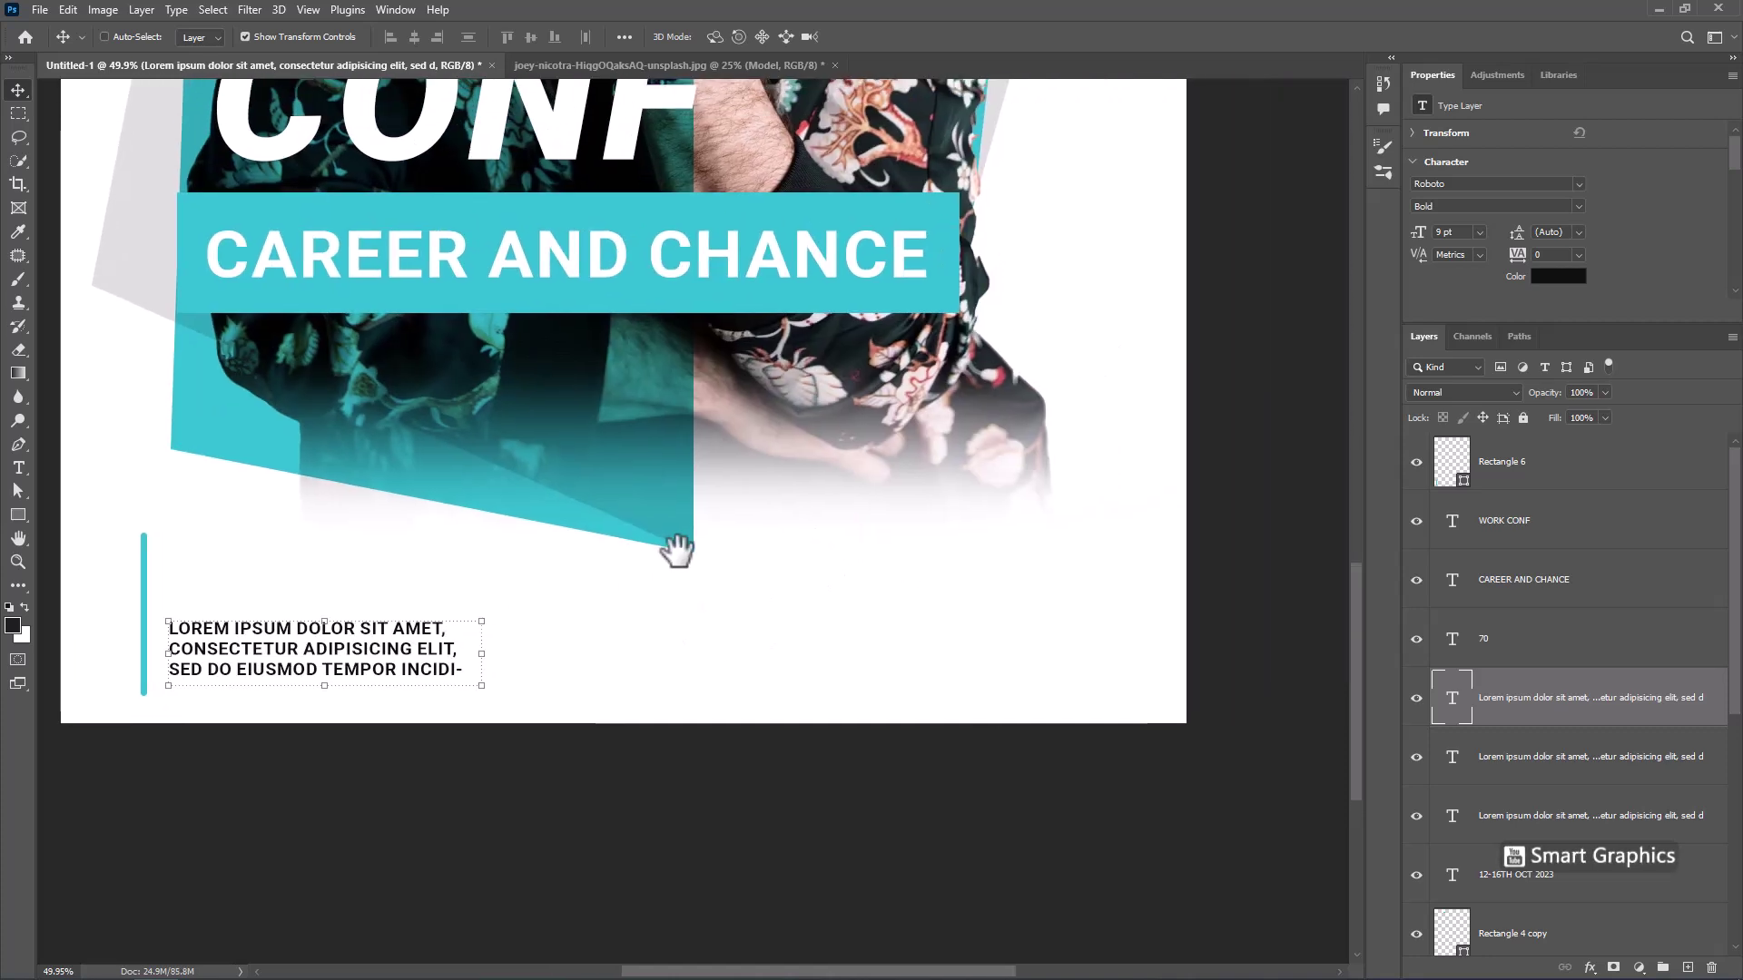
left_click_drag(410, 666, 1048, 666, "alt")
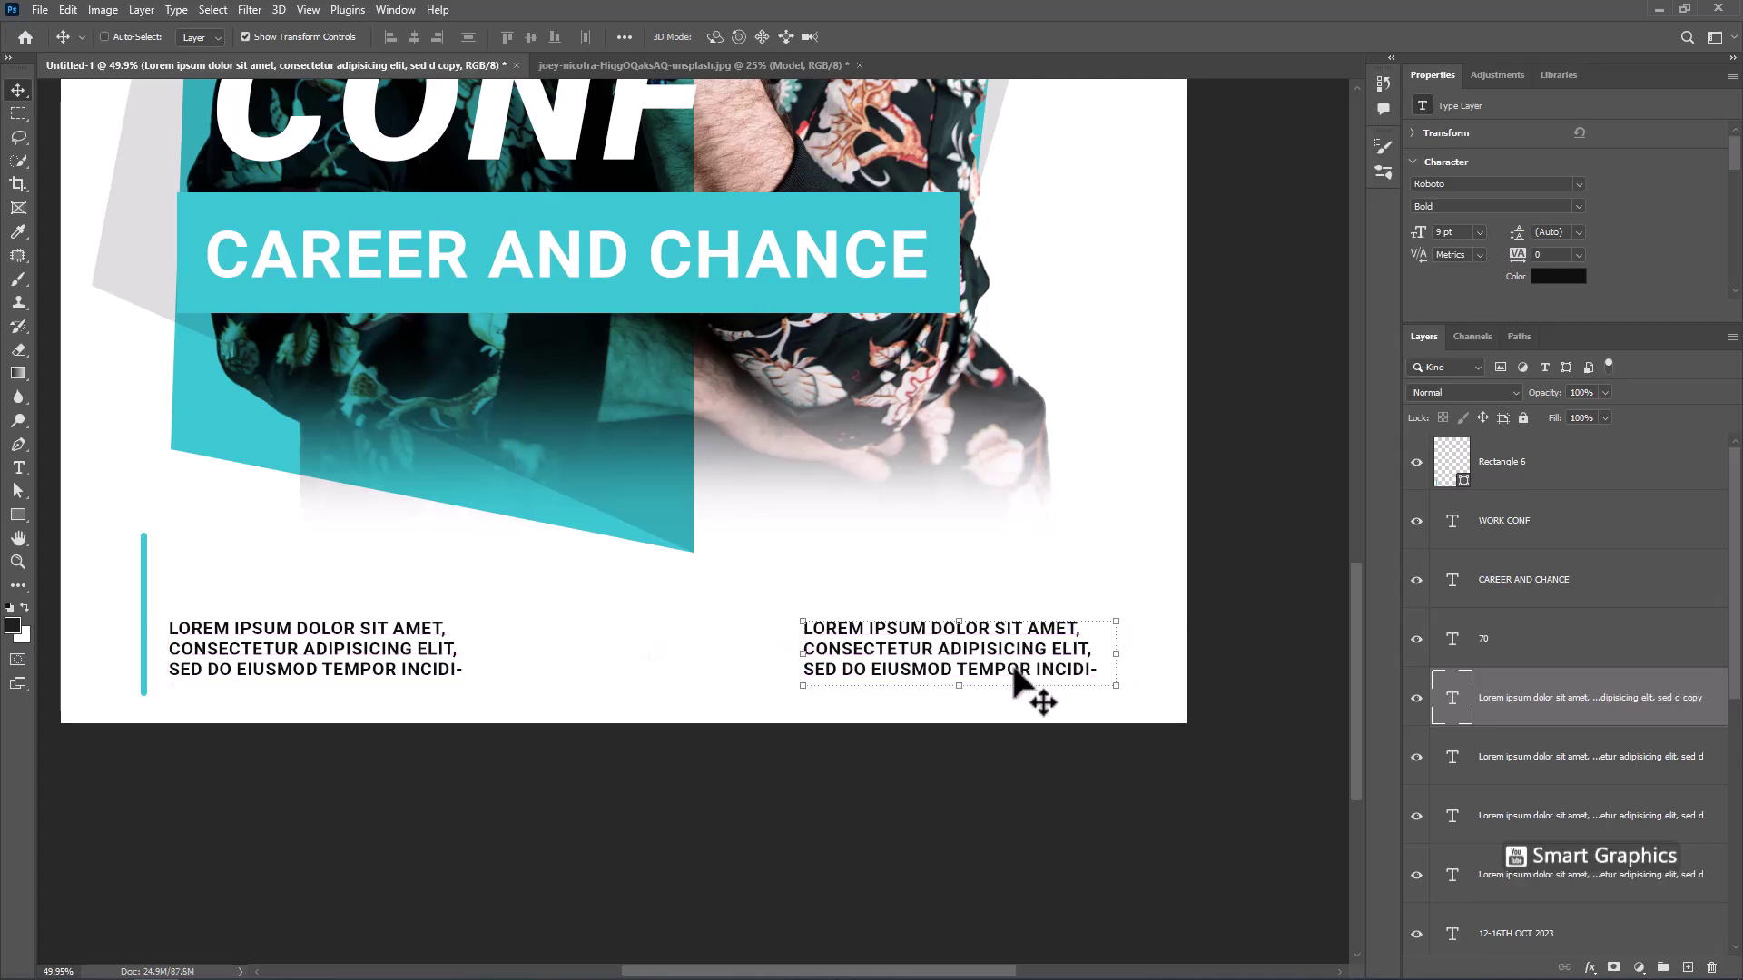
mouse_move(1012, 660)
left_mouse_down("alt")
mouse_move(1028, 606)
mouse_move(1008, 597)
left_mouse_up("alt")
Narrow the upper copy into three short lines and shift it left and up
key("t")
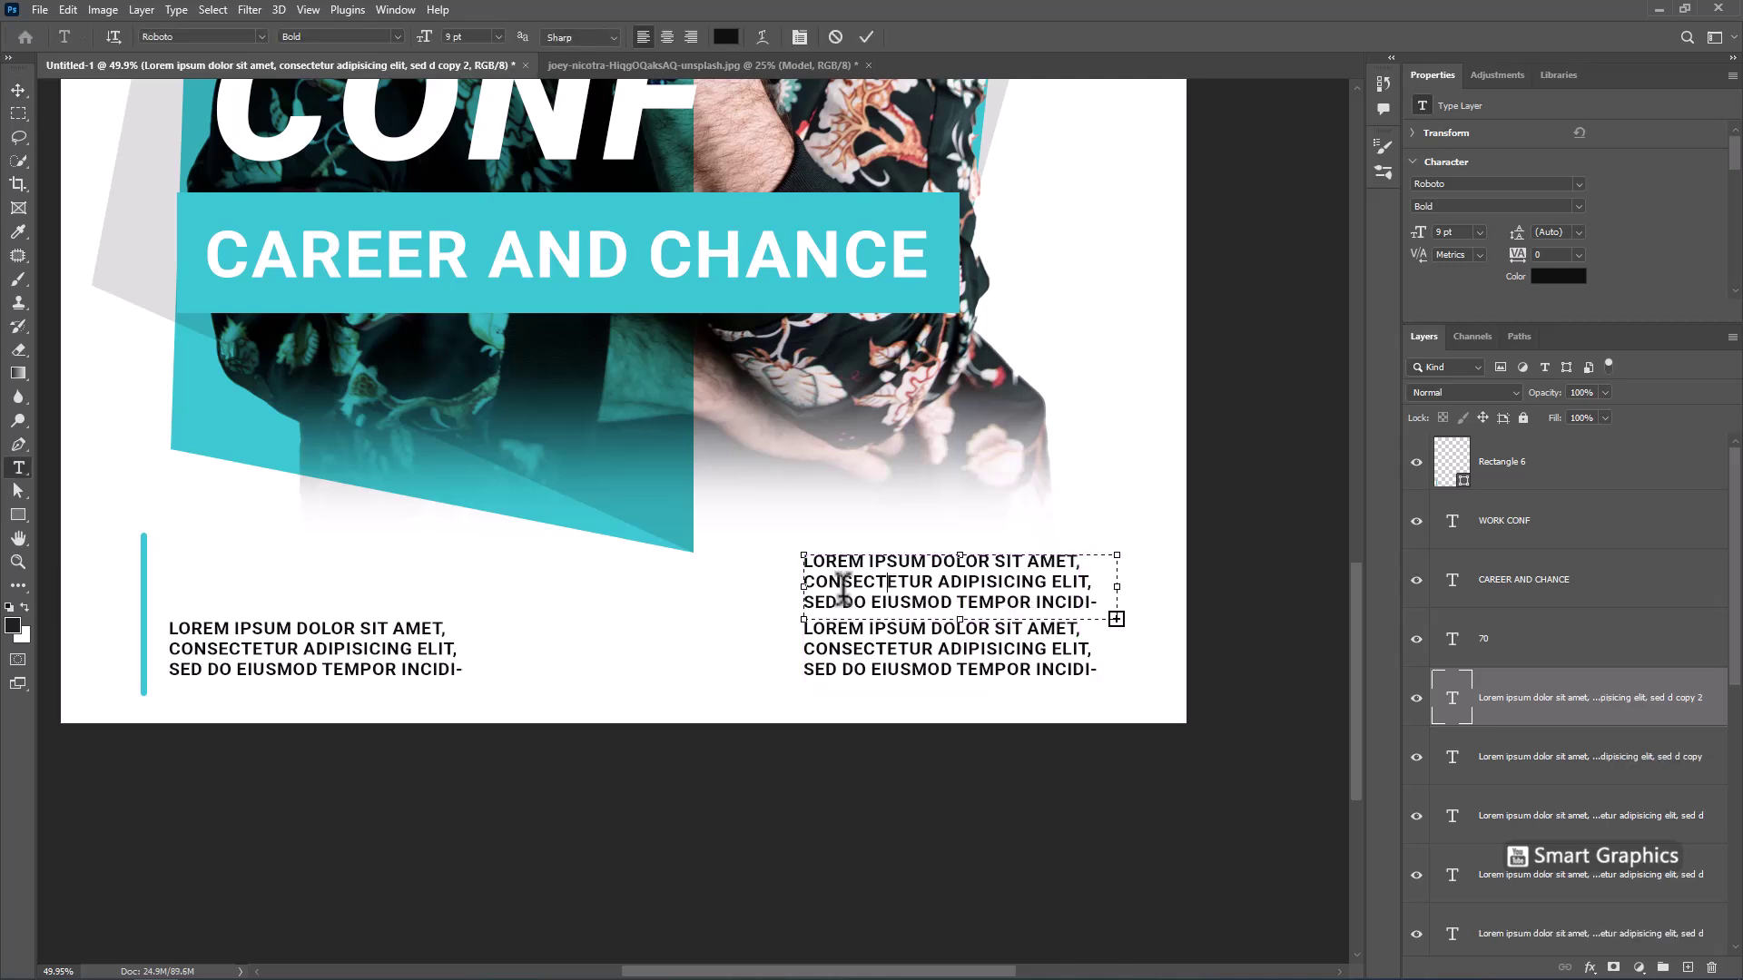
left_click_drag(805, 591, 992, 593)
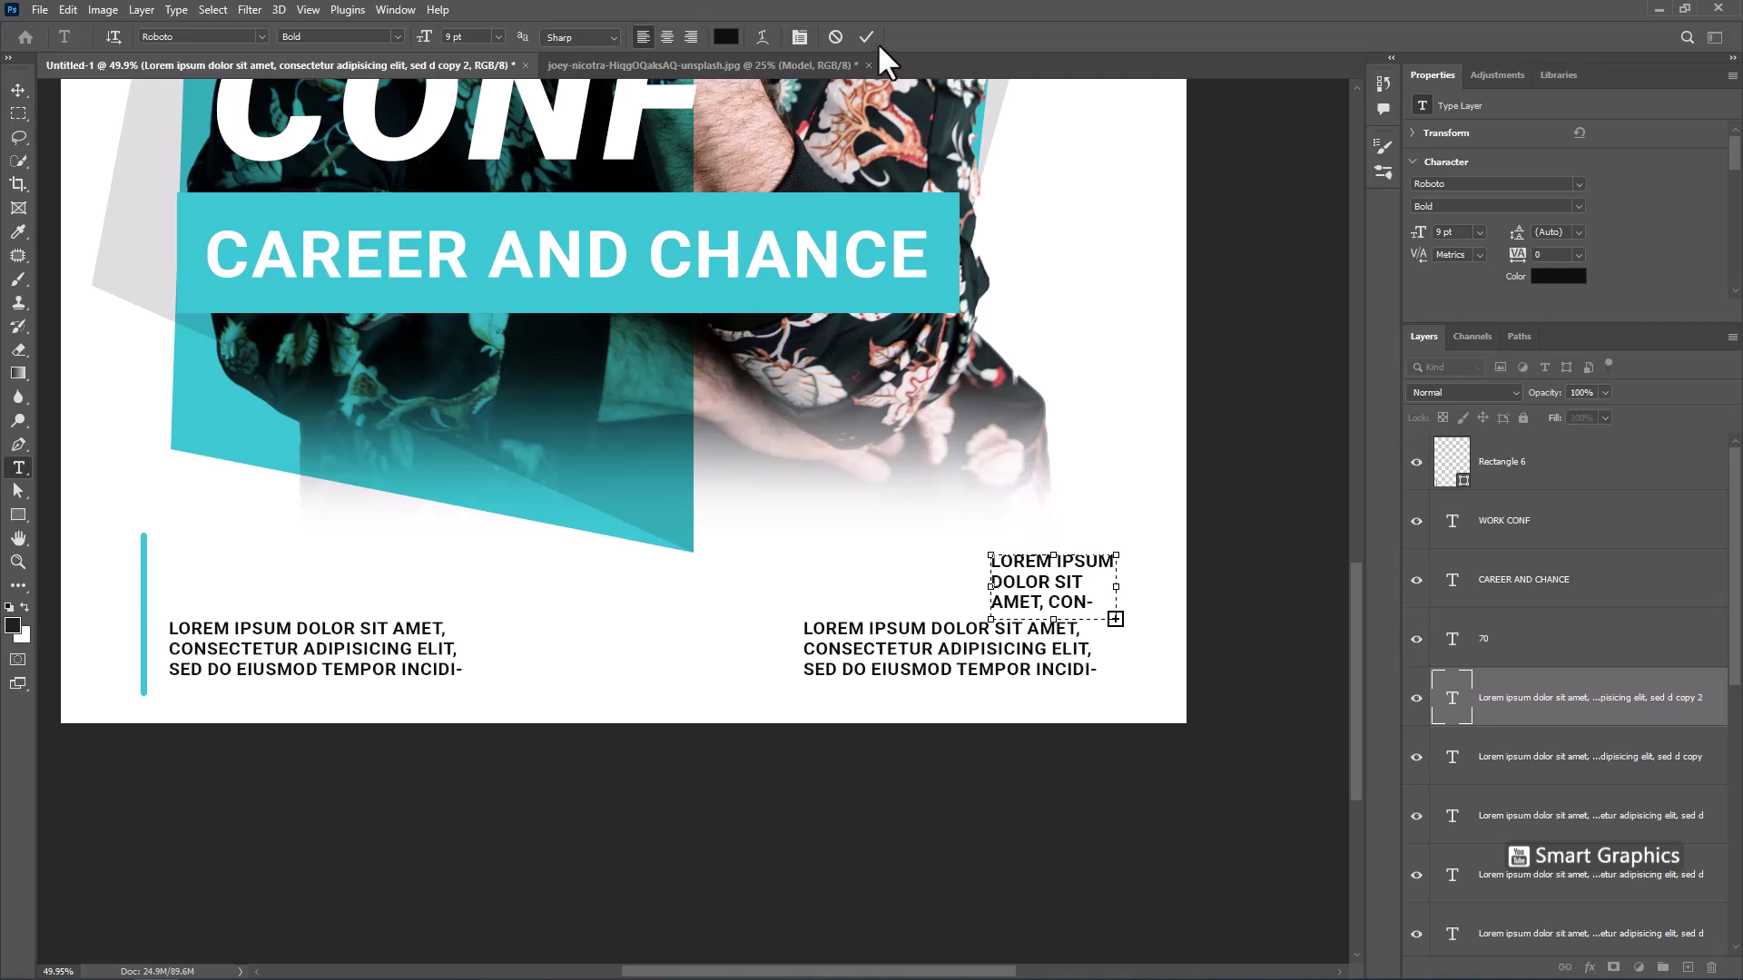
left_click(1205, 568)
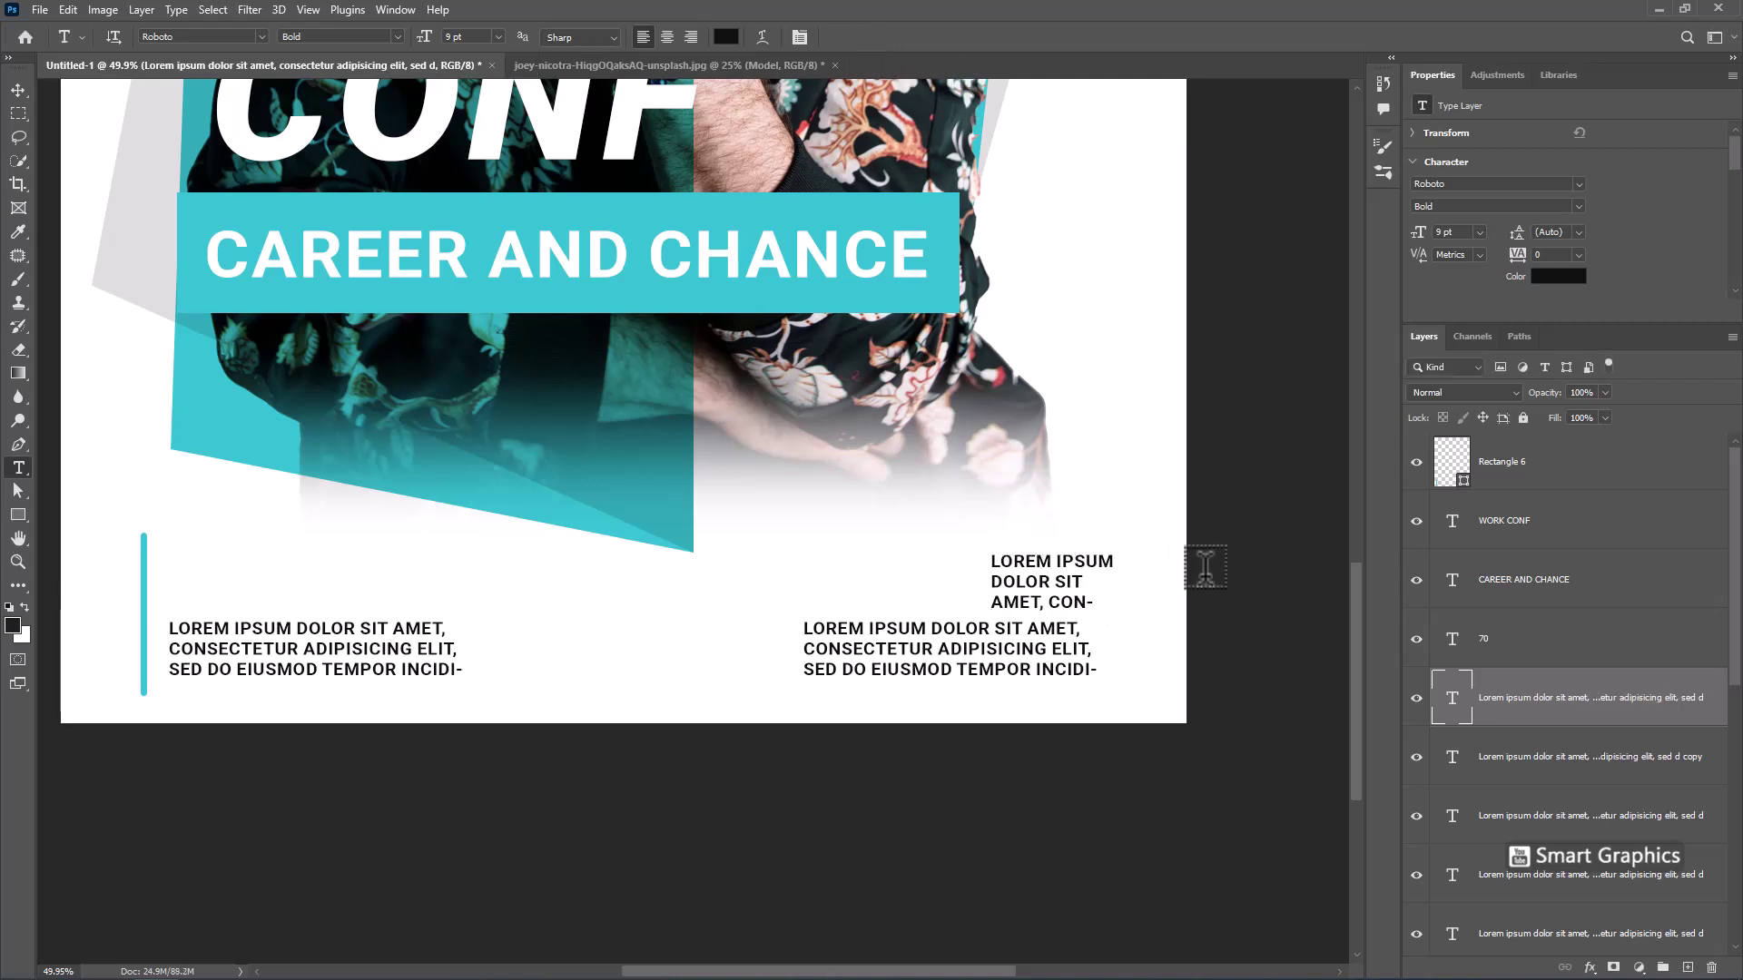
key("v")
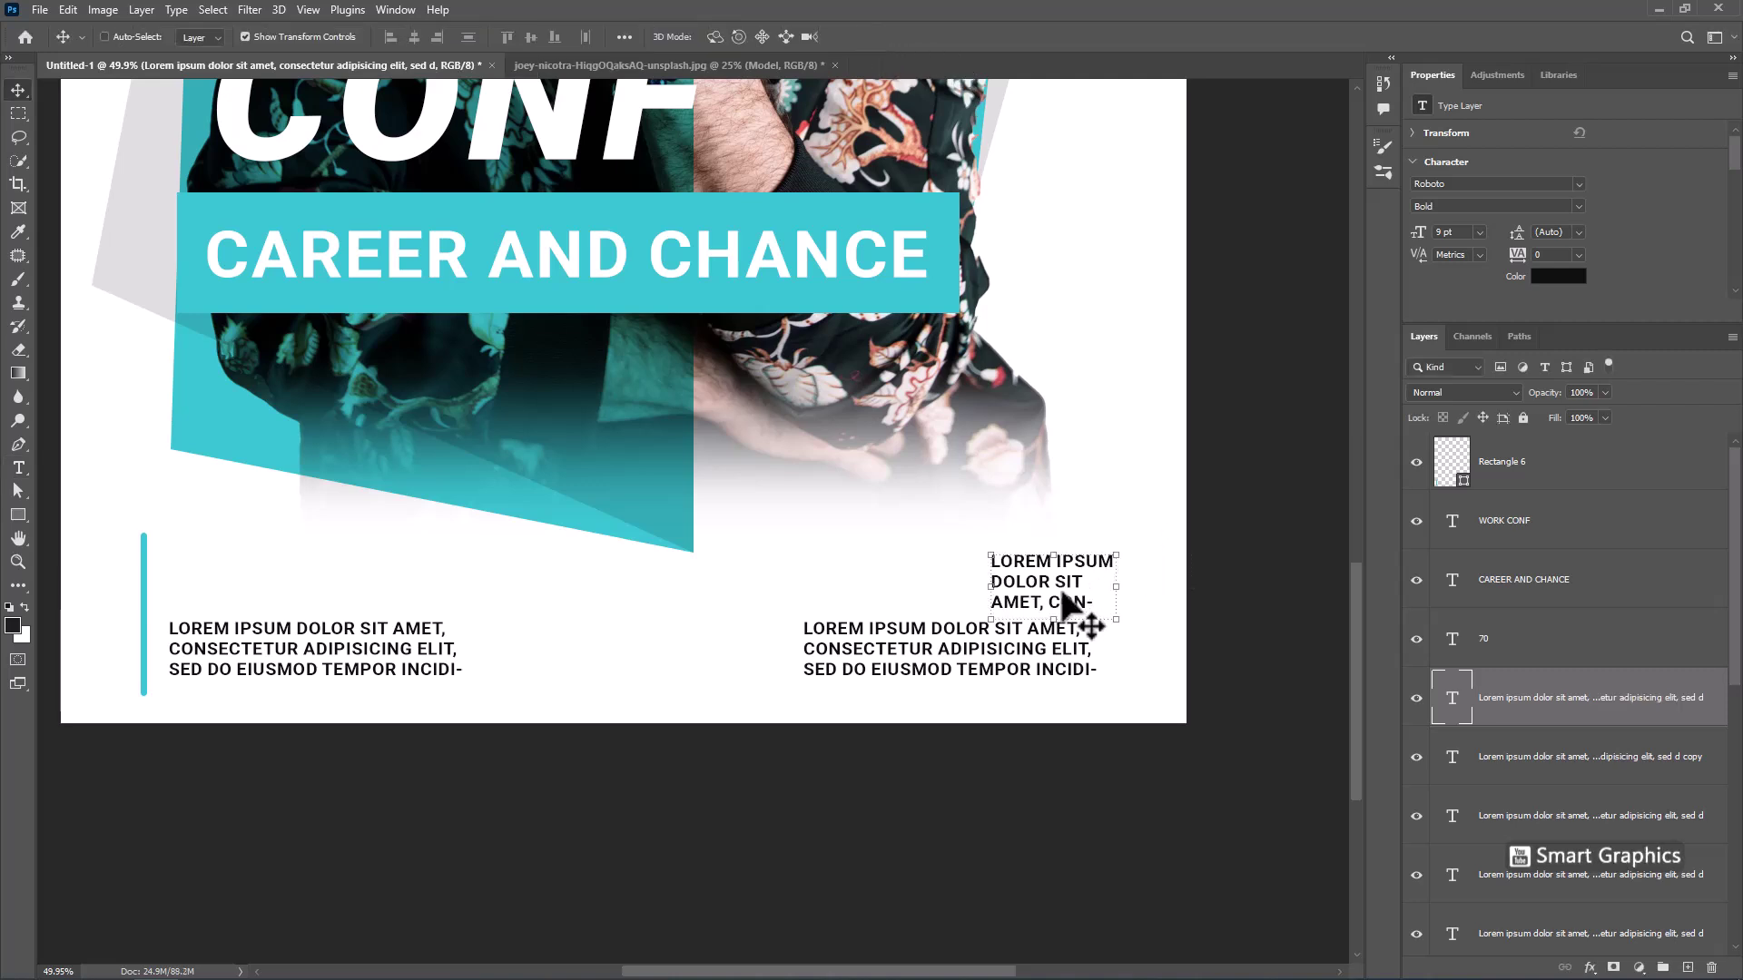
left_click_drag(1067, 604, 1030, 590)
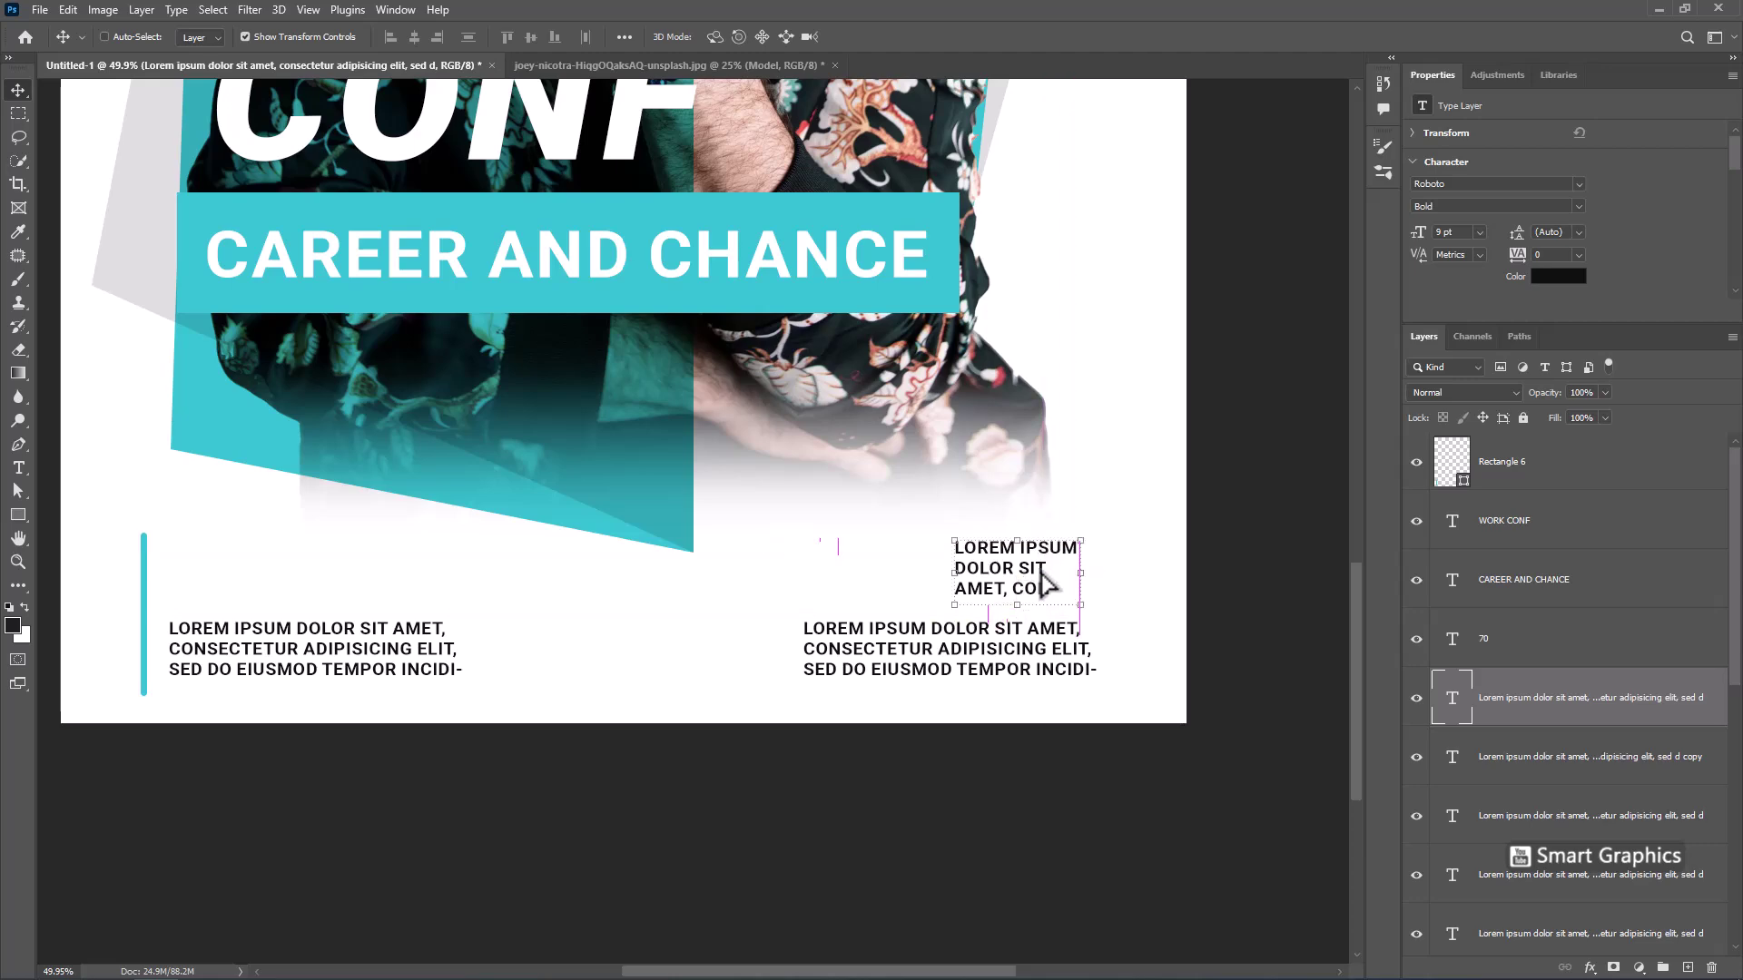
Scale the QR_Code_example image down to a small square beside the short text block
left_click_drag(778, 535, 803, 510)
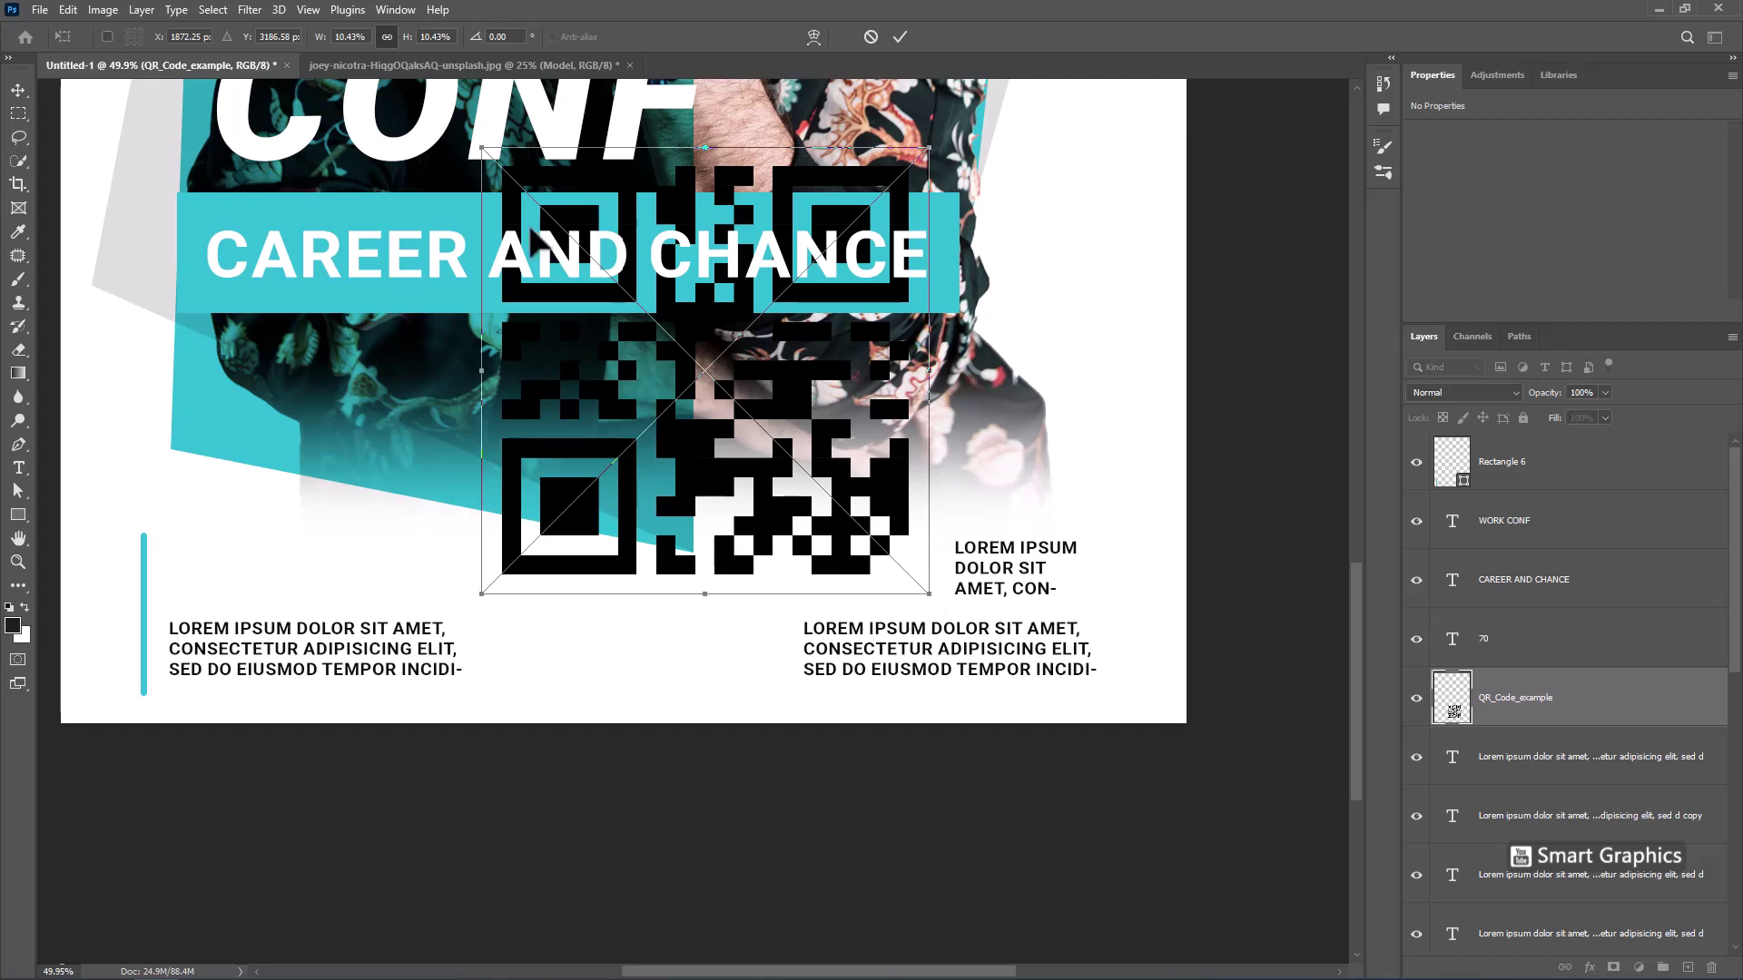
left_click_drag(481, 147, 850, 570)
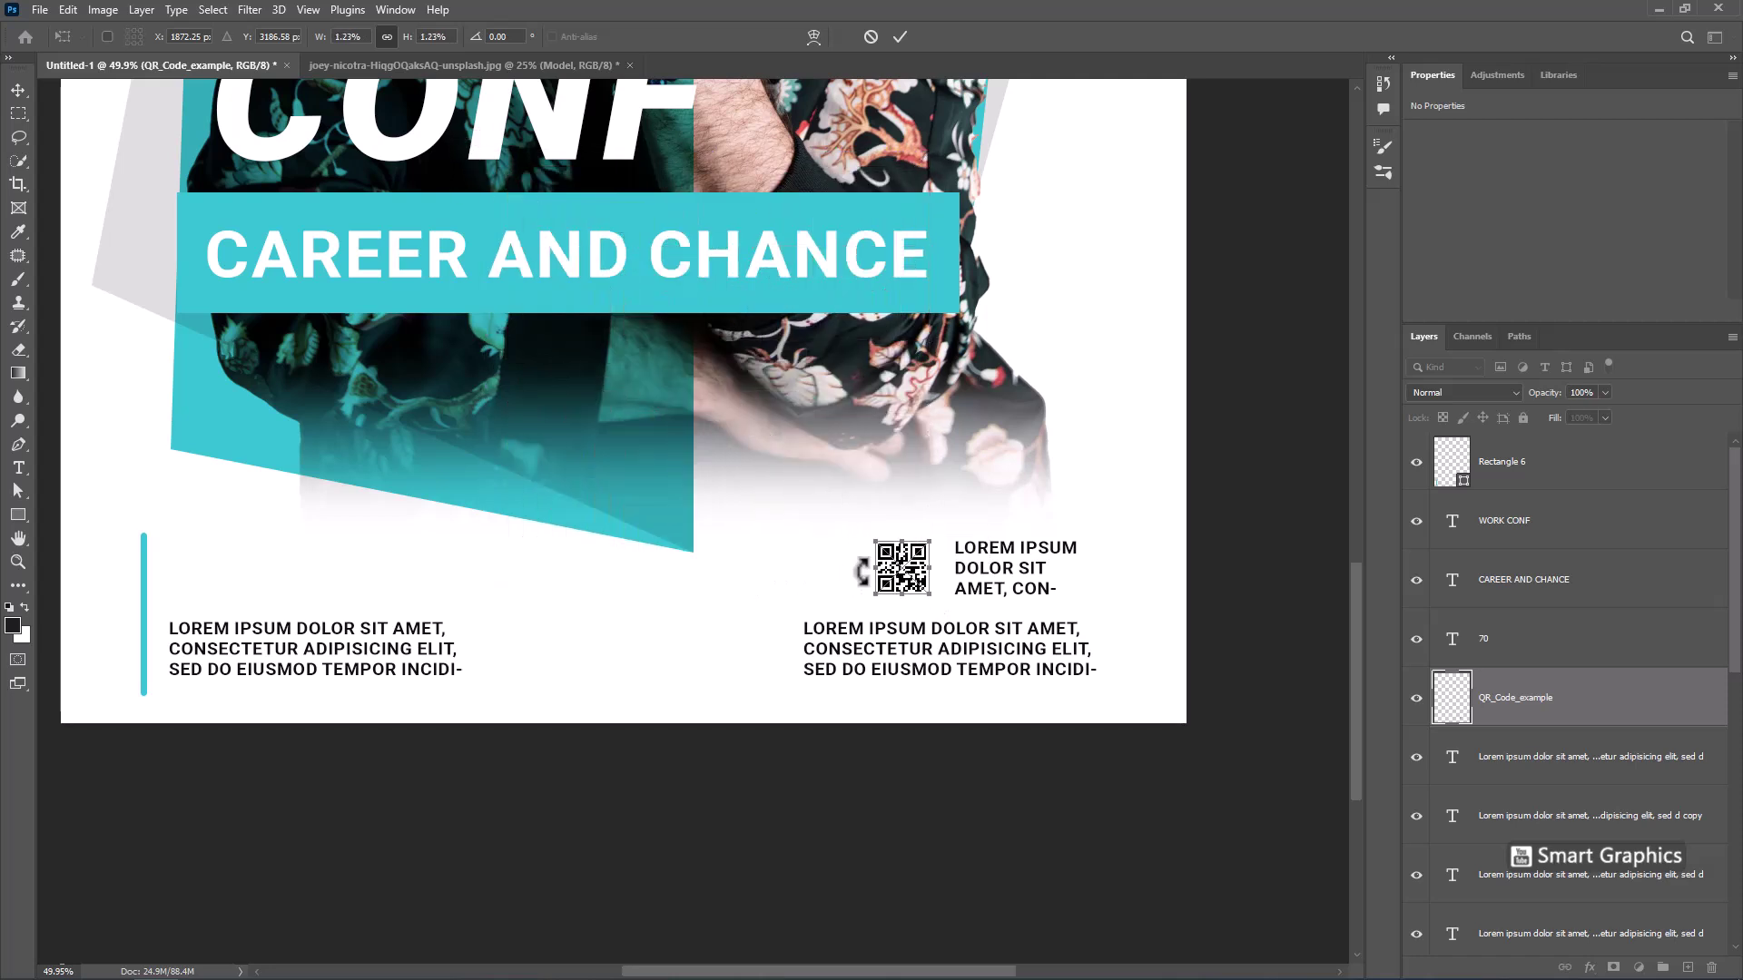
key("Return")
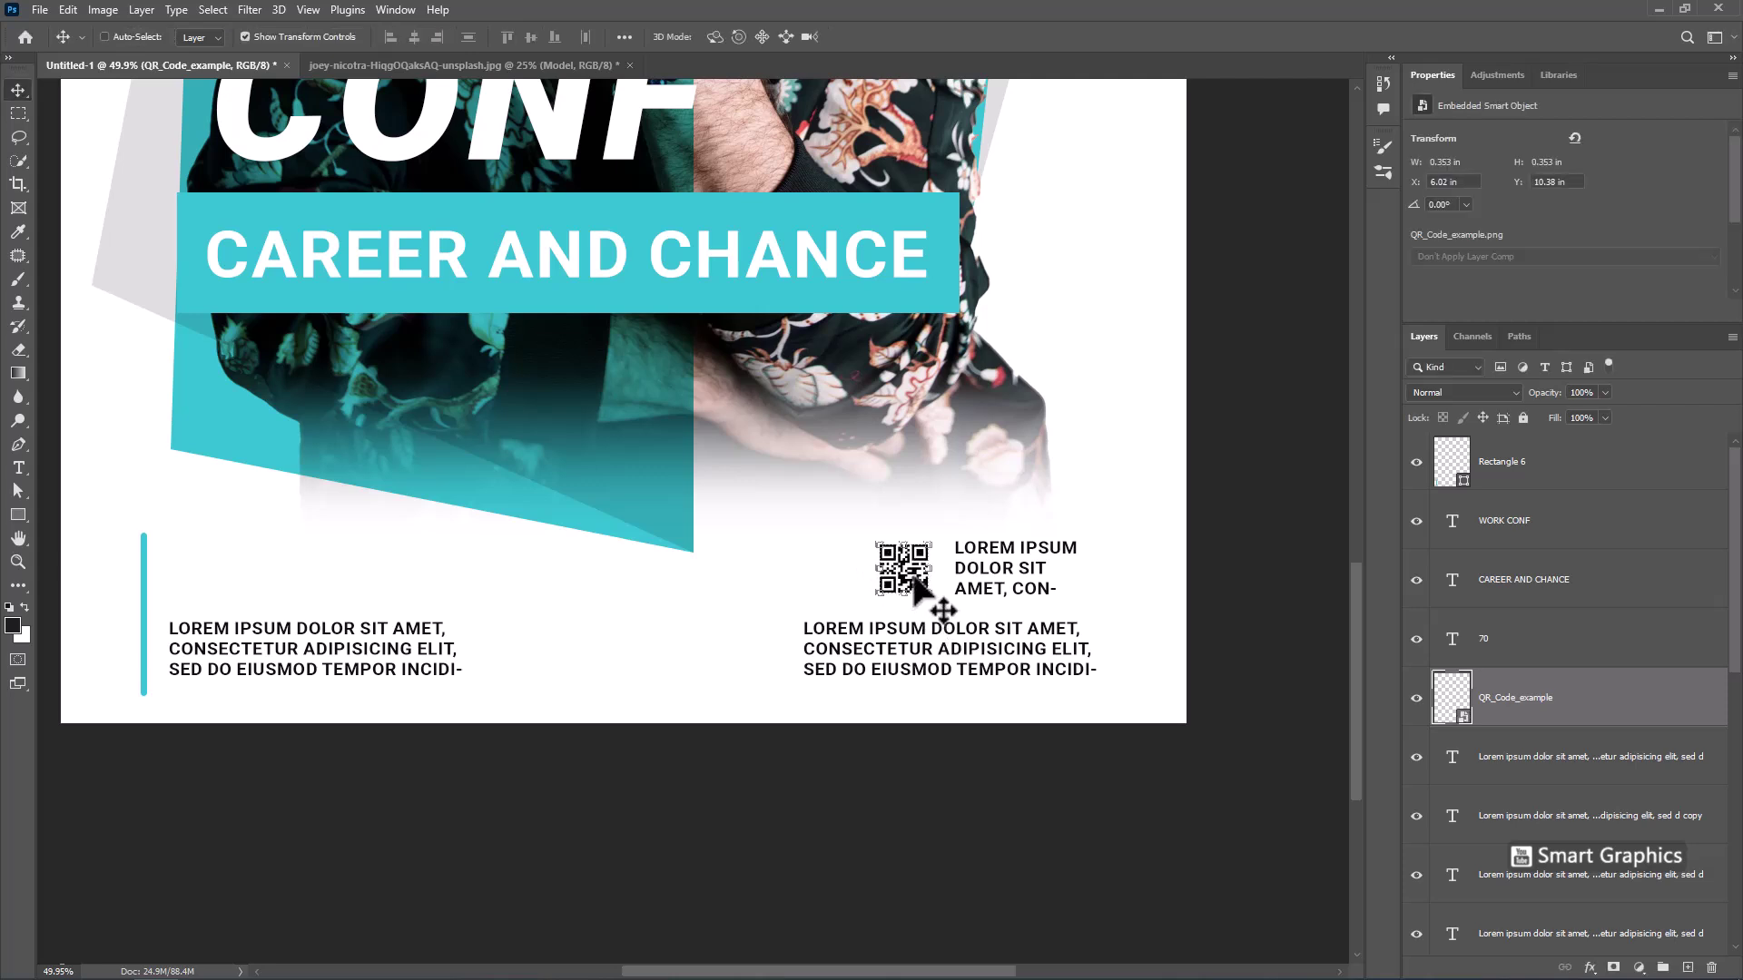